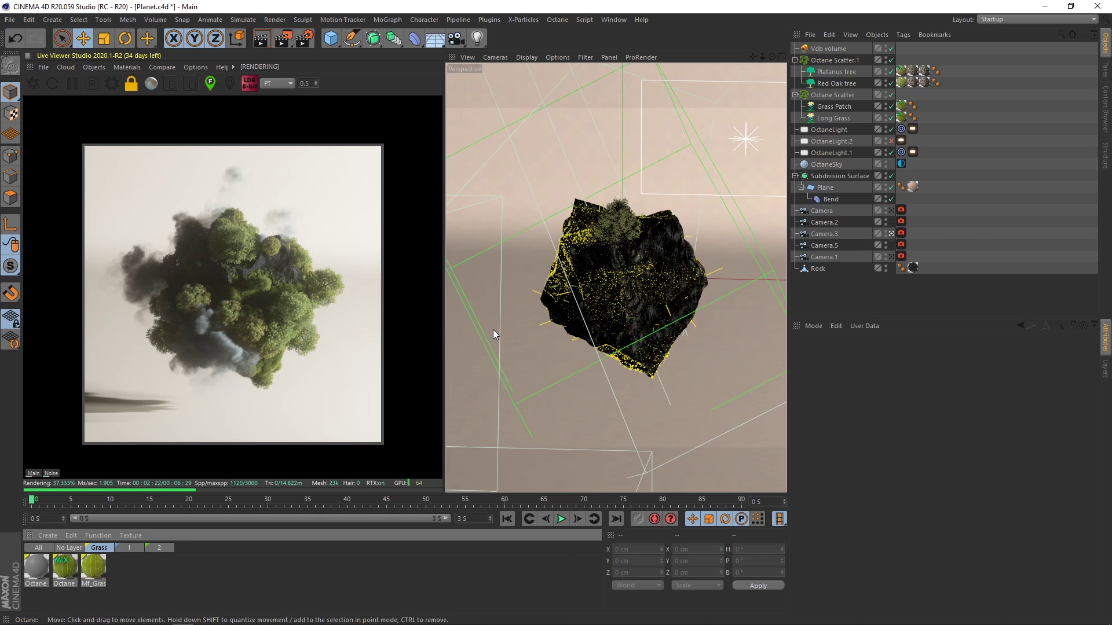
View the finished planet scene through Camera.5, Camera.2 and Camera, and return to Camera.3.
click(891, 244)
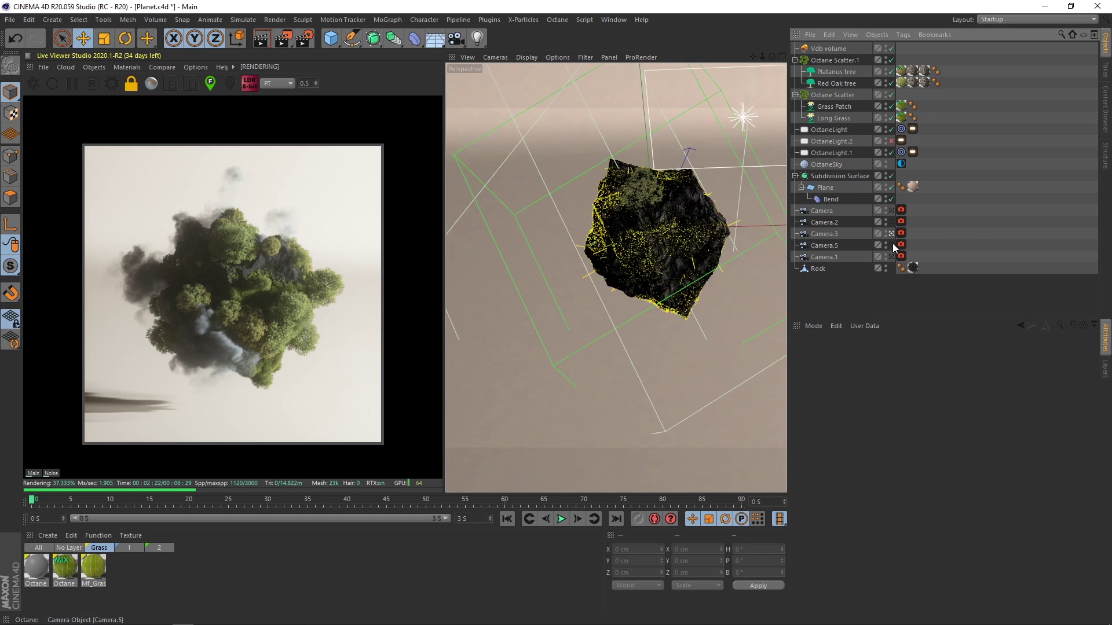
click(892, 244)
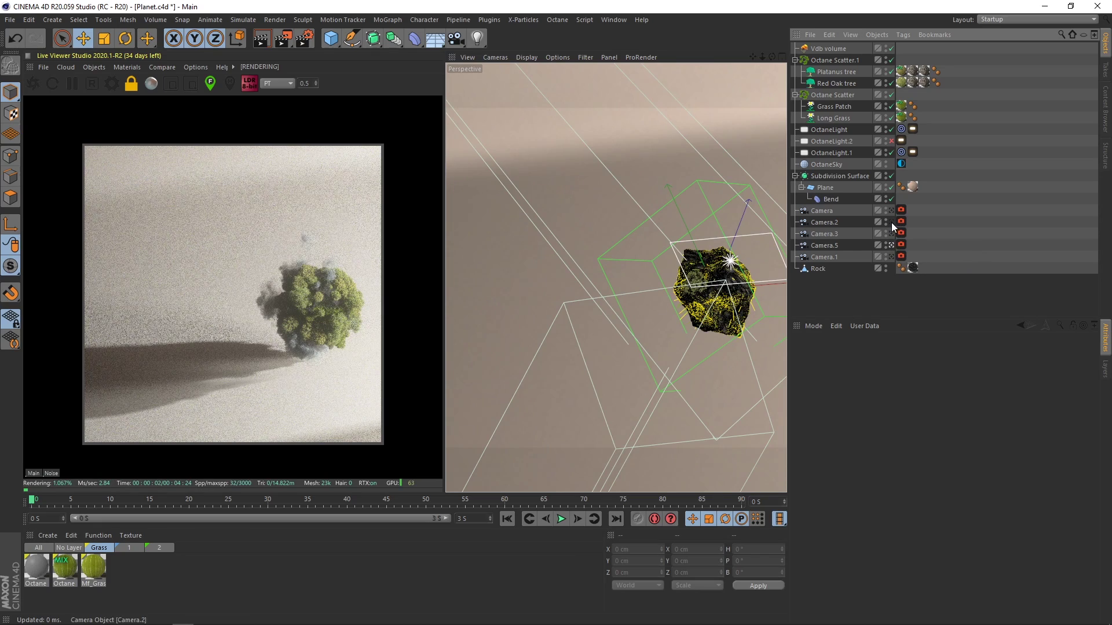
click(891, 222)
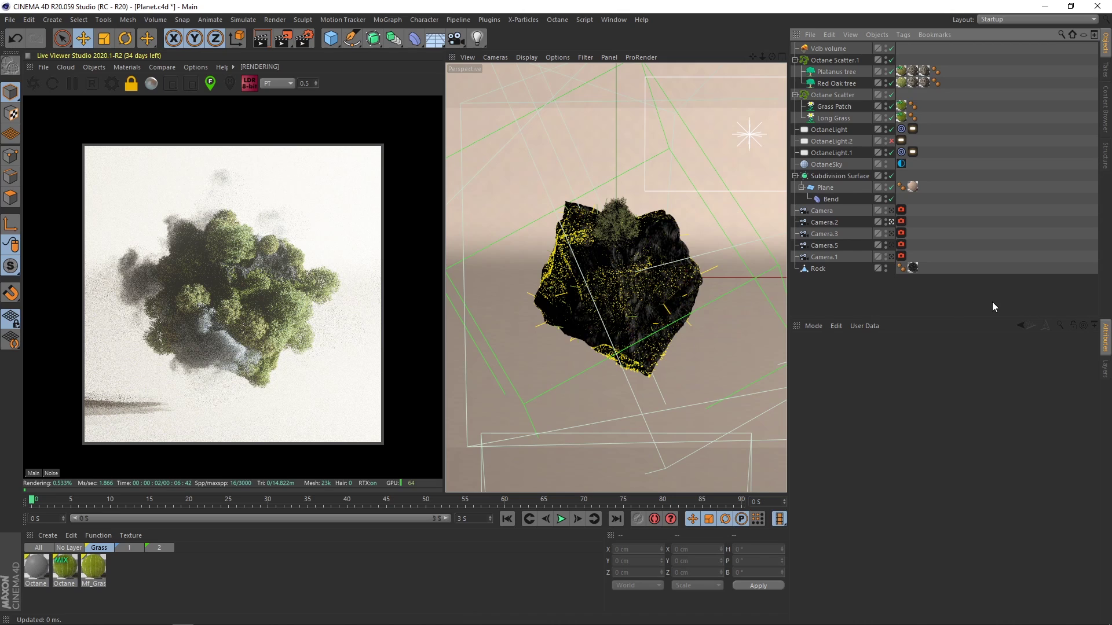
click(890, 234)
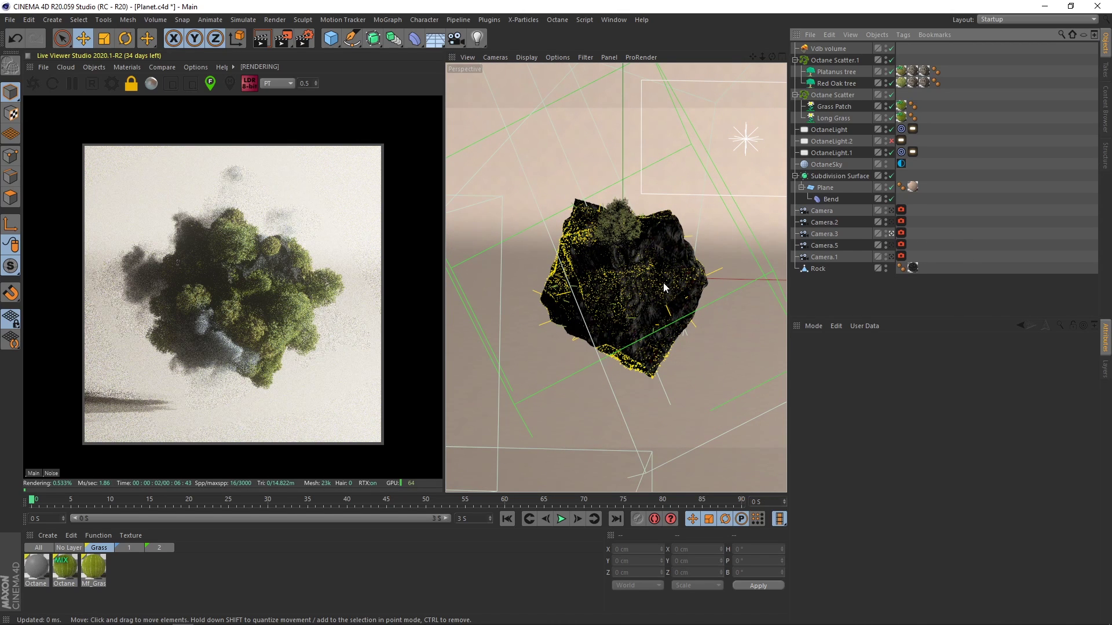
click(890, 211)
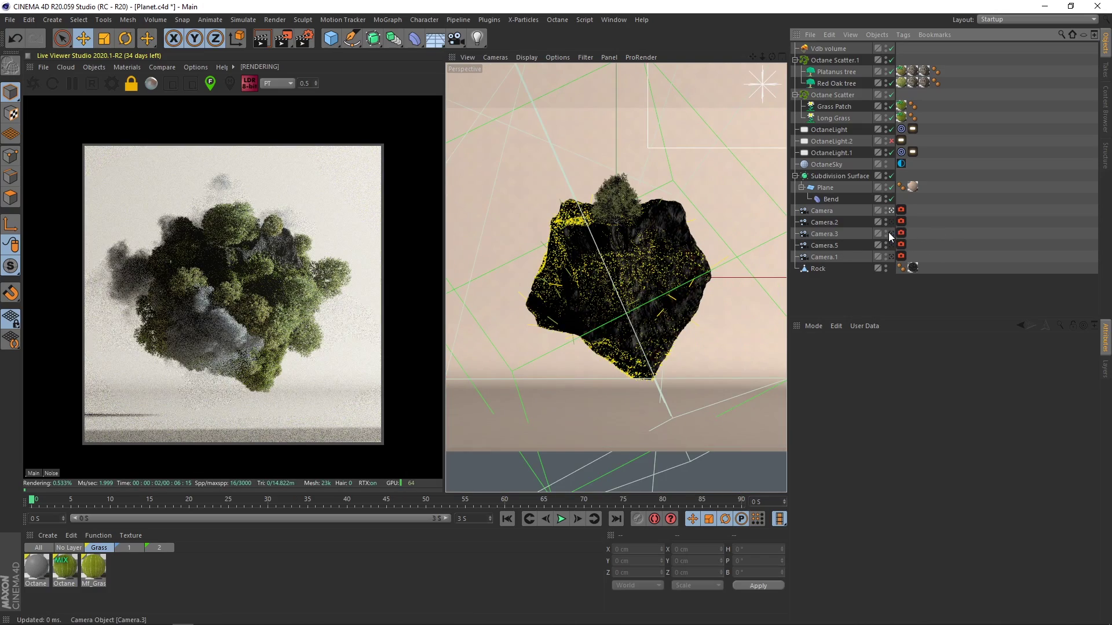
click(891, 234)
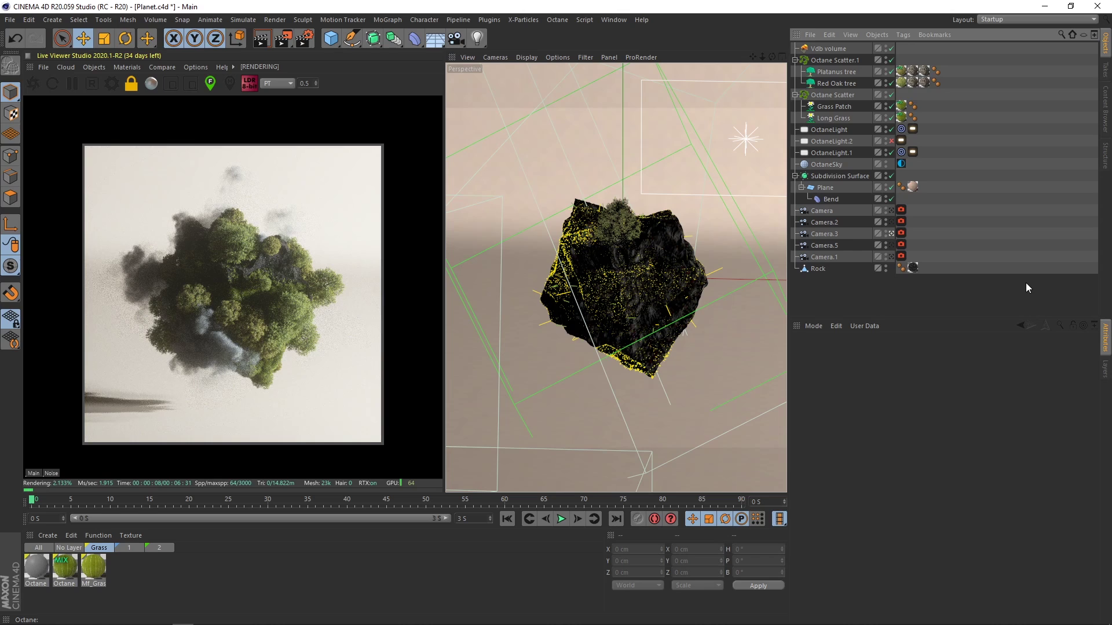
Inspect the settings of the tree scatter object and the Vdb volume in the finished scene.
click(830, 61)
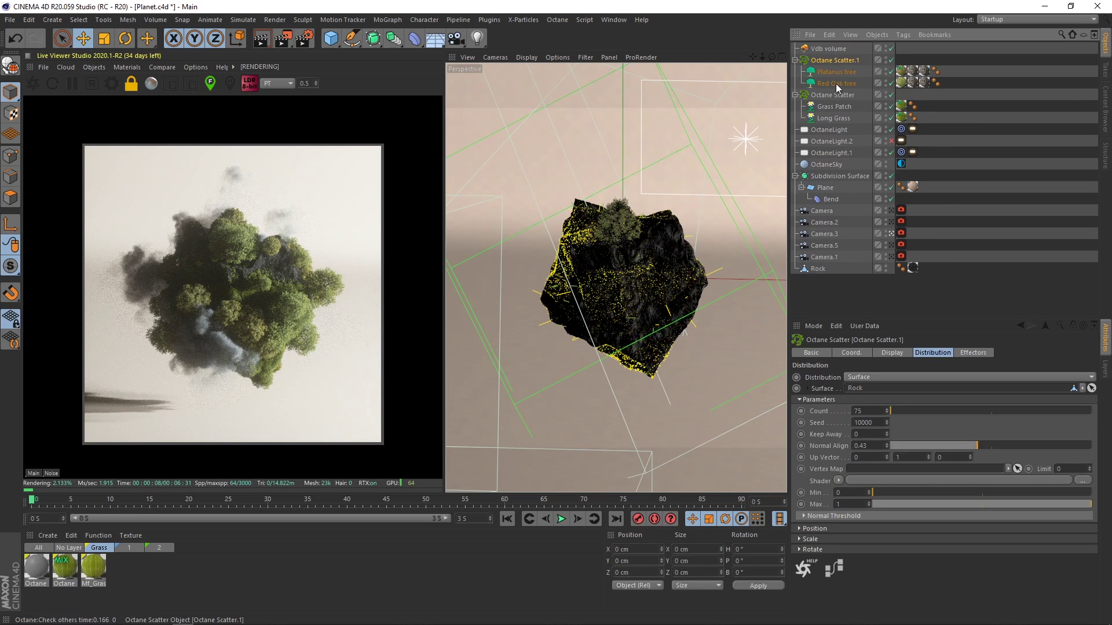
click(839, 92)
click(978, 86)
click(831, 50)
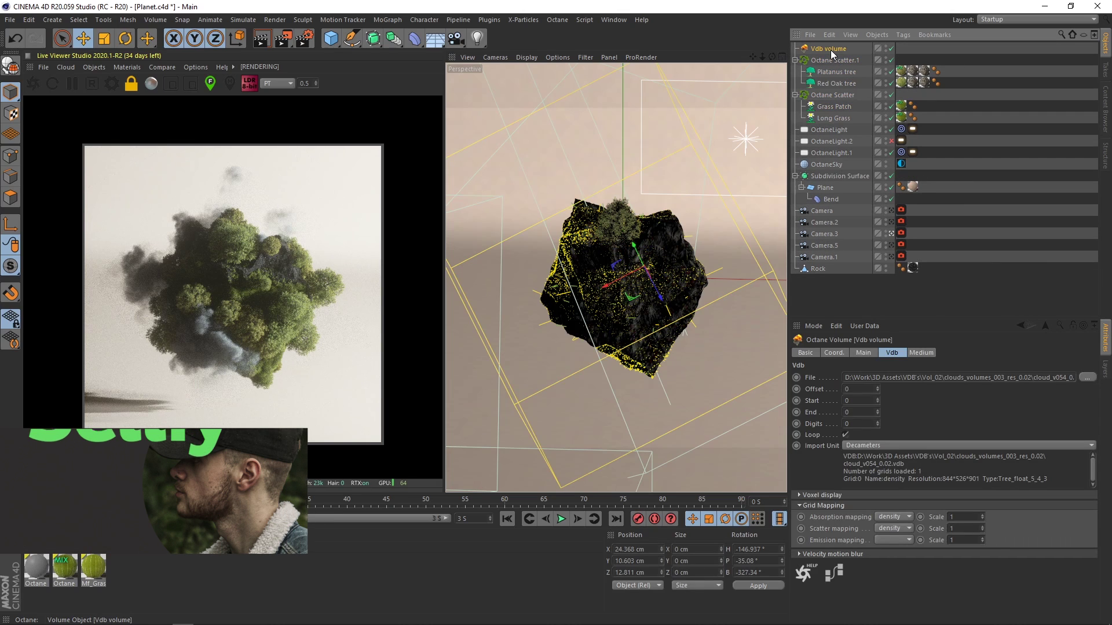
click(1019, 124)
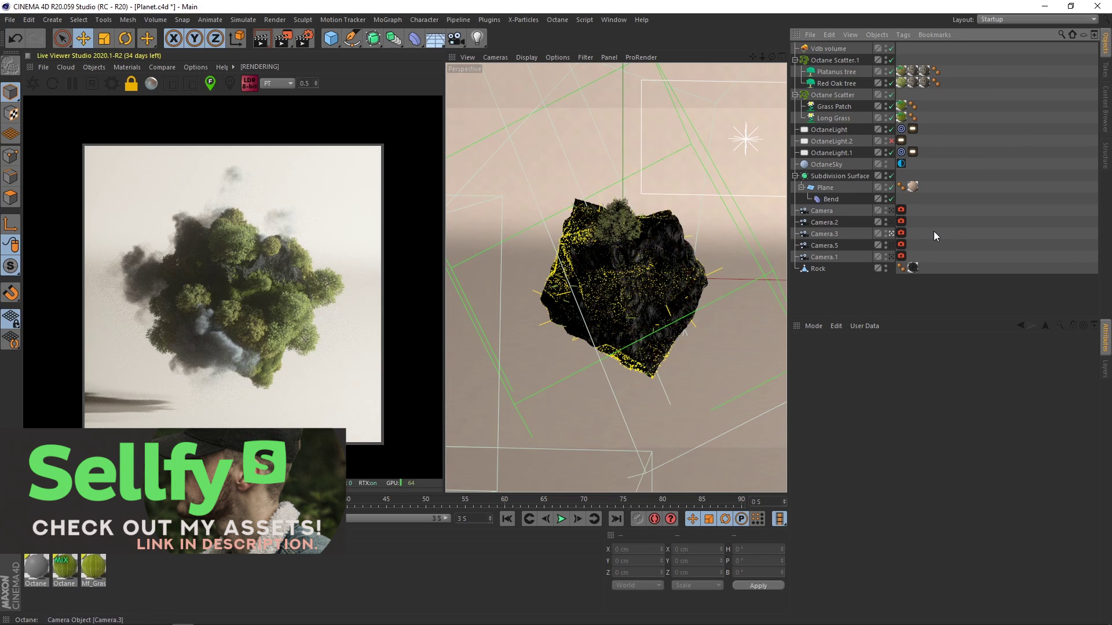
Give the object list more width and add a sphere to the new scene as a size reference for the Default object.
drag(789, 261, 738, 265)
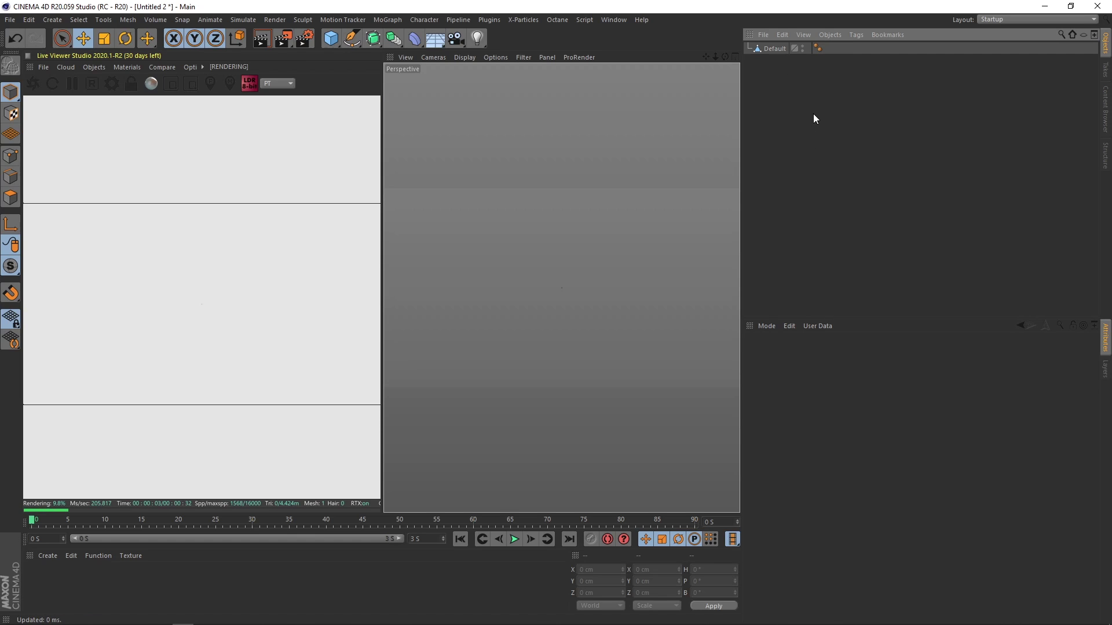
click(774, 49)
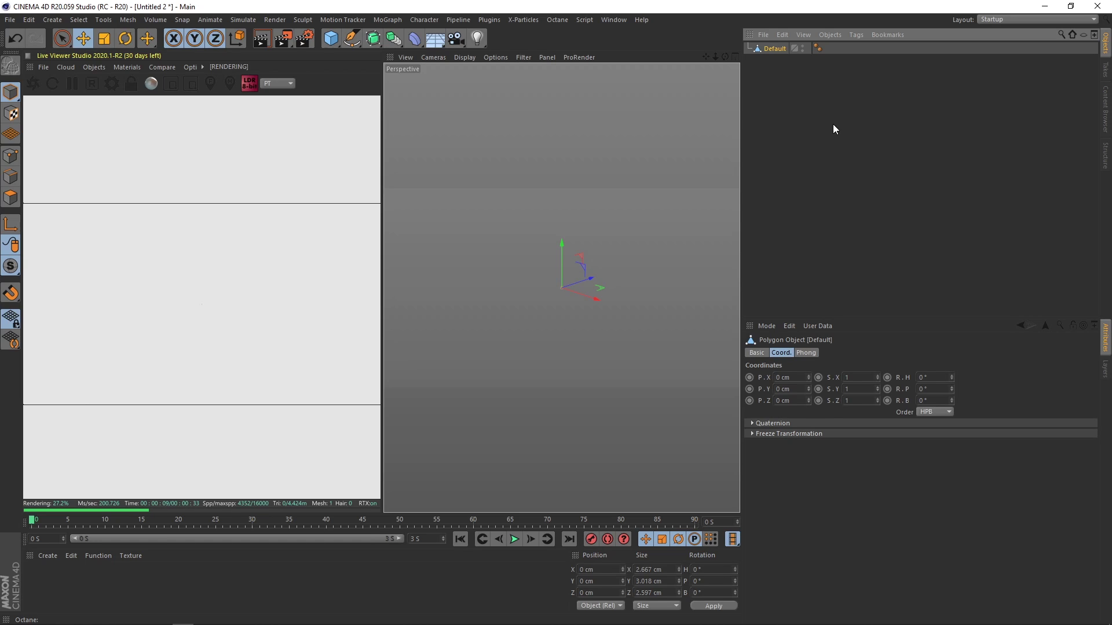
drag(331, 38, 563, 76)
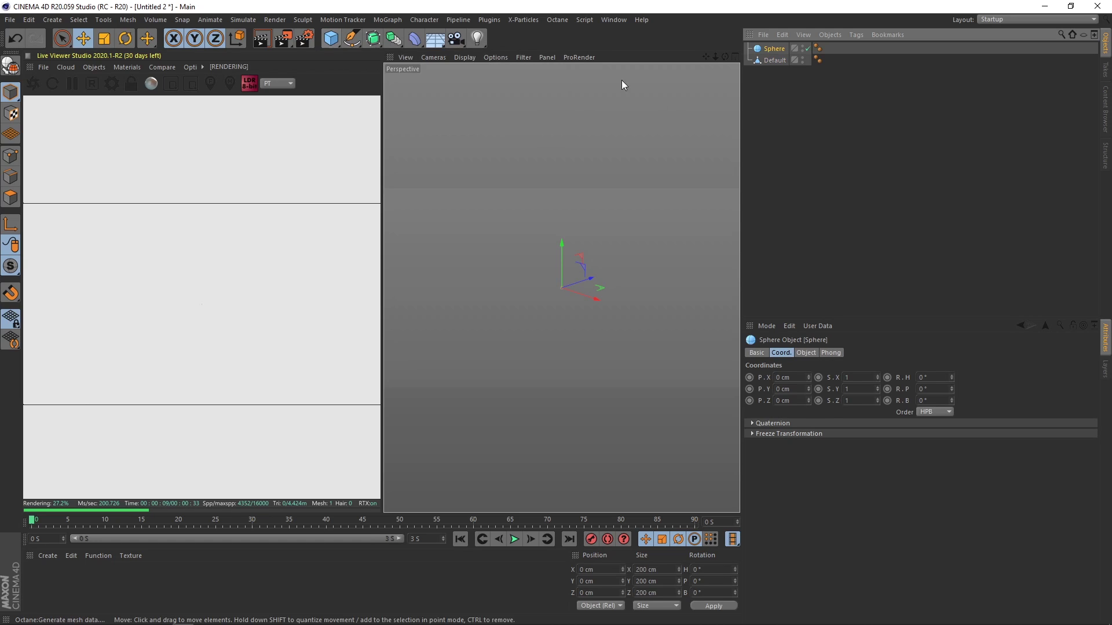
Scale the Default rock up uniformly to about 162 × 183 × 157 cm, close to the reference sphere's size.
click(780, 72)
click(776, 61)
key(t)
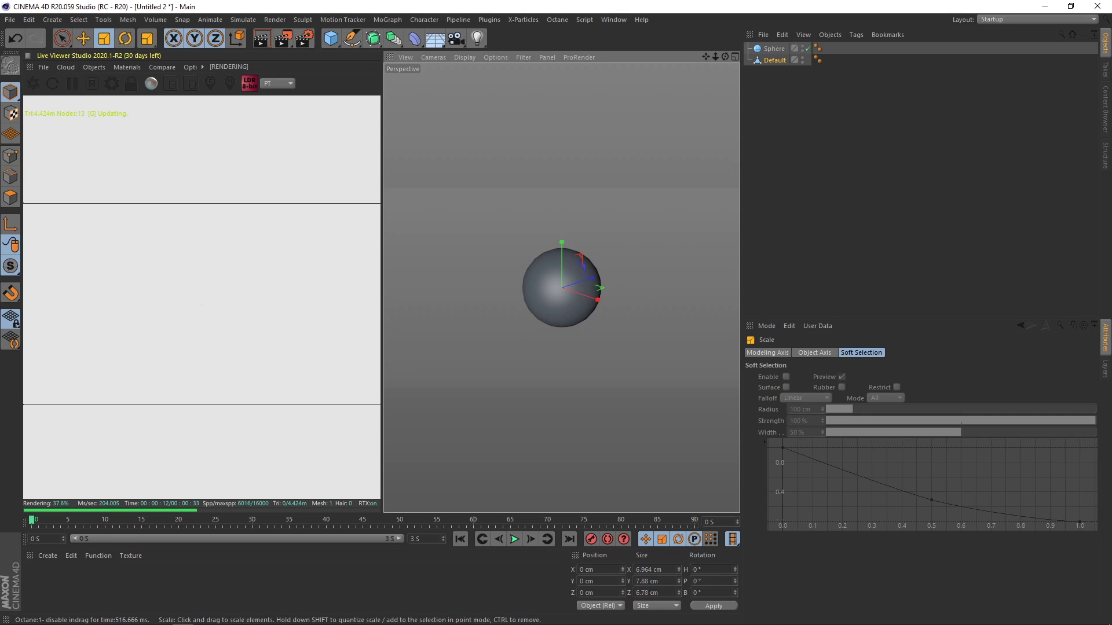
drag(446, 376, 474, 373)
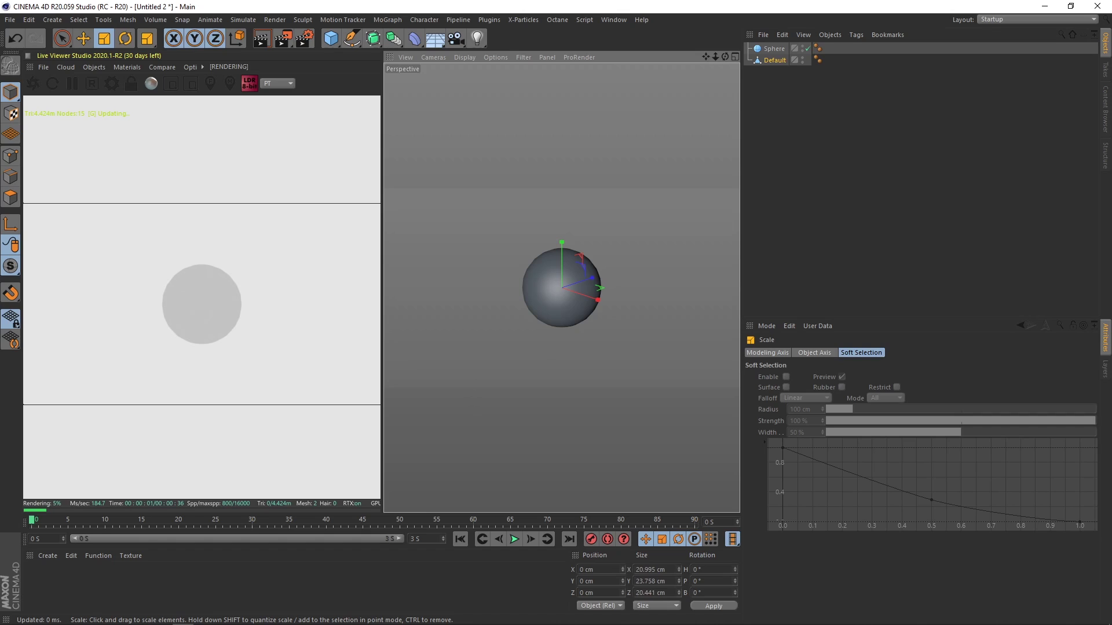
drag(428, 383, 466, 385)
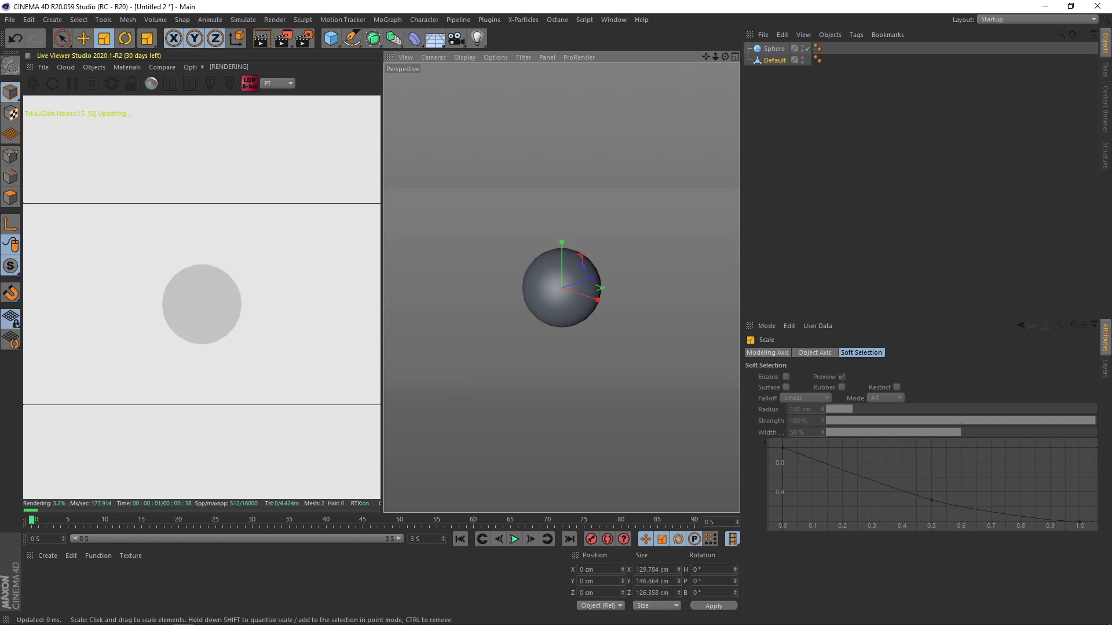
drag(463, 378, 505, 366)
Delete the reference sphere so only the Default rock is left in the scene.
click(873, 113)
click(768, 52)
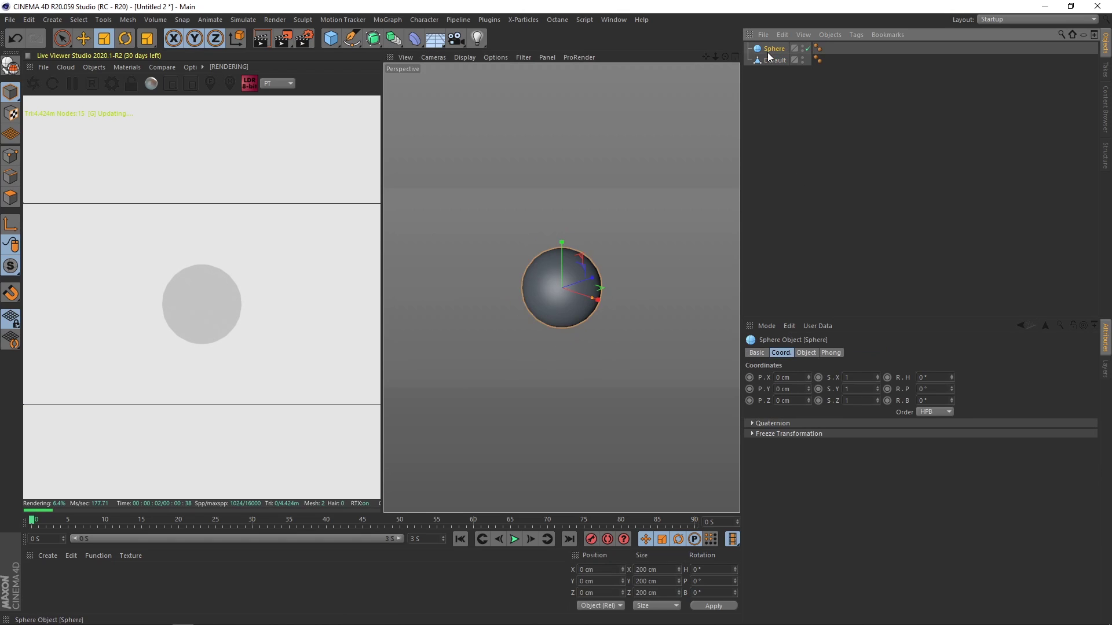
key(Delete)
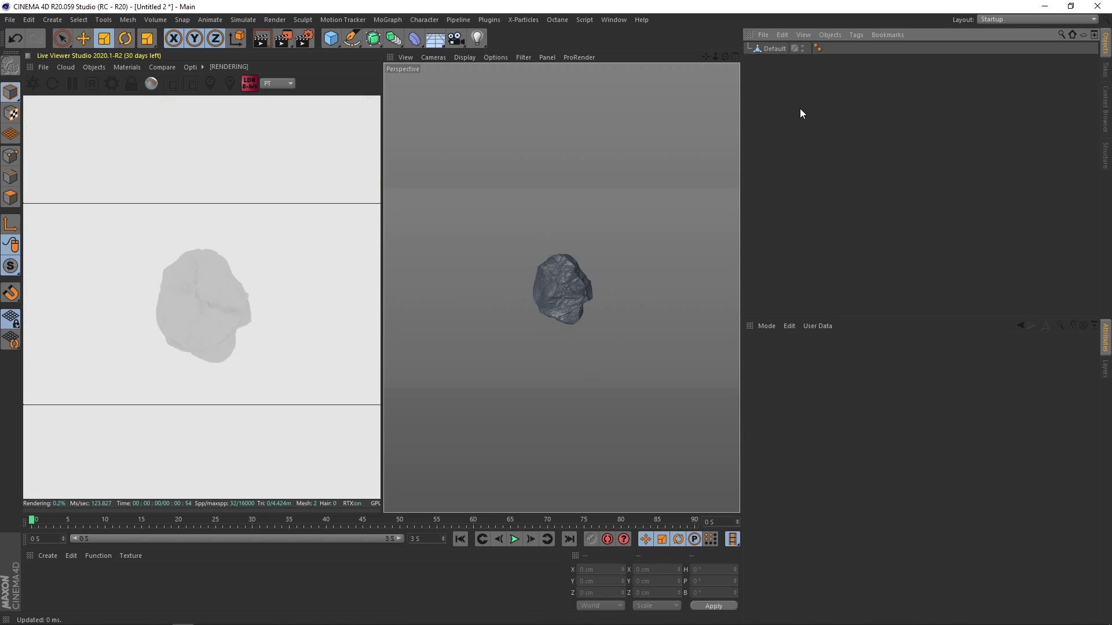
Add a Z Camera to the scene and look through it.
key(shift+c)
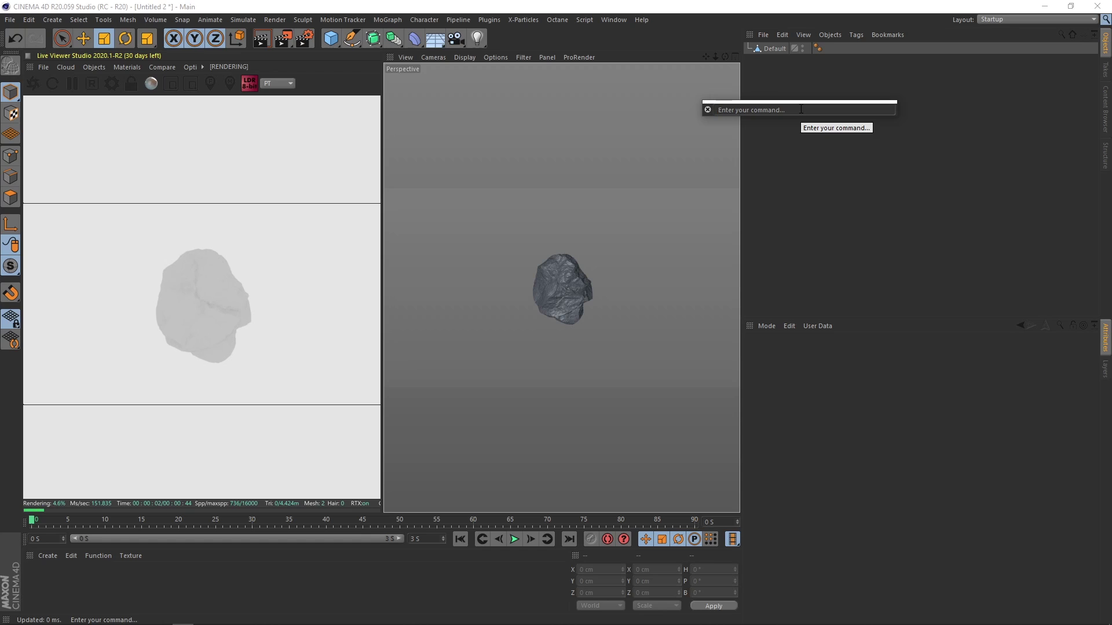
text(camera)
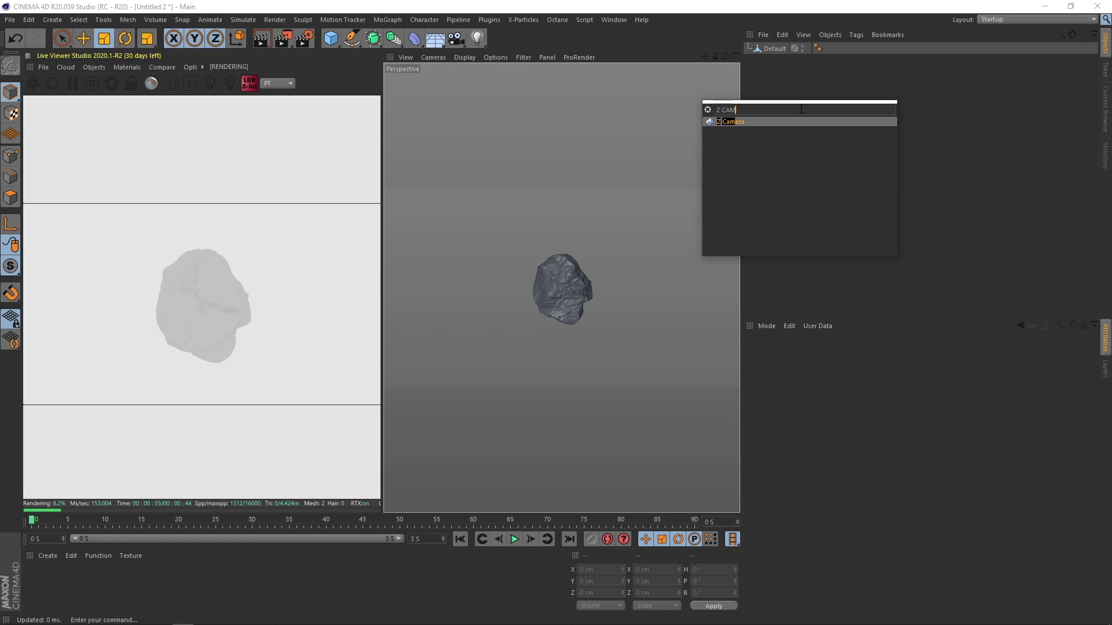
key(Return)
click(808, 49)
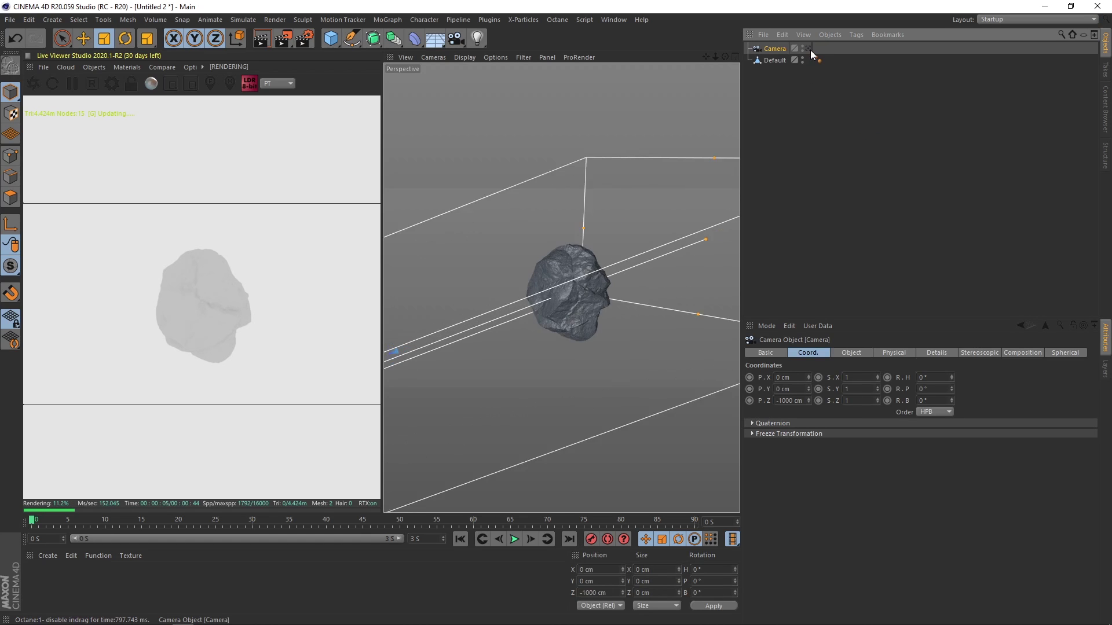
click(791, 167)
Rotate the Default rock freehand to about H -13°, P 15° and B 204°.
click(764, 61)
key(r)
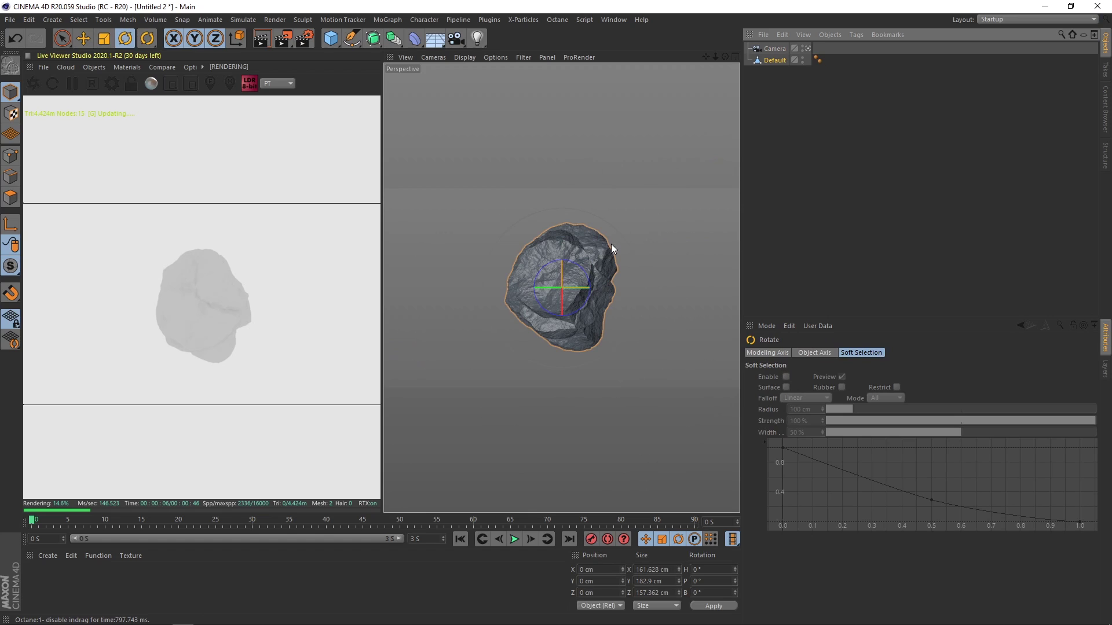
drag(540, 285, 610, 310)
click(788, 234)
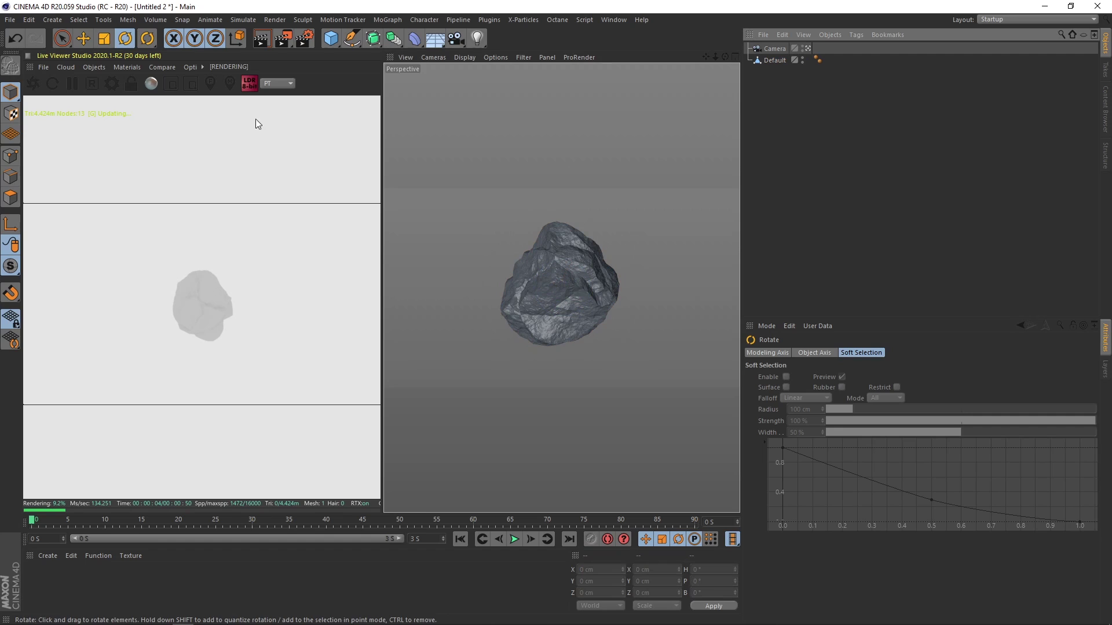
Set the render output size to 1024 × 1024 pixels.
click(304, 40)
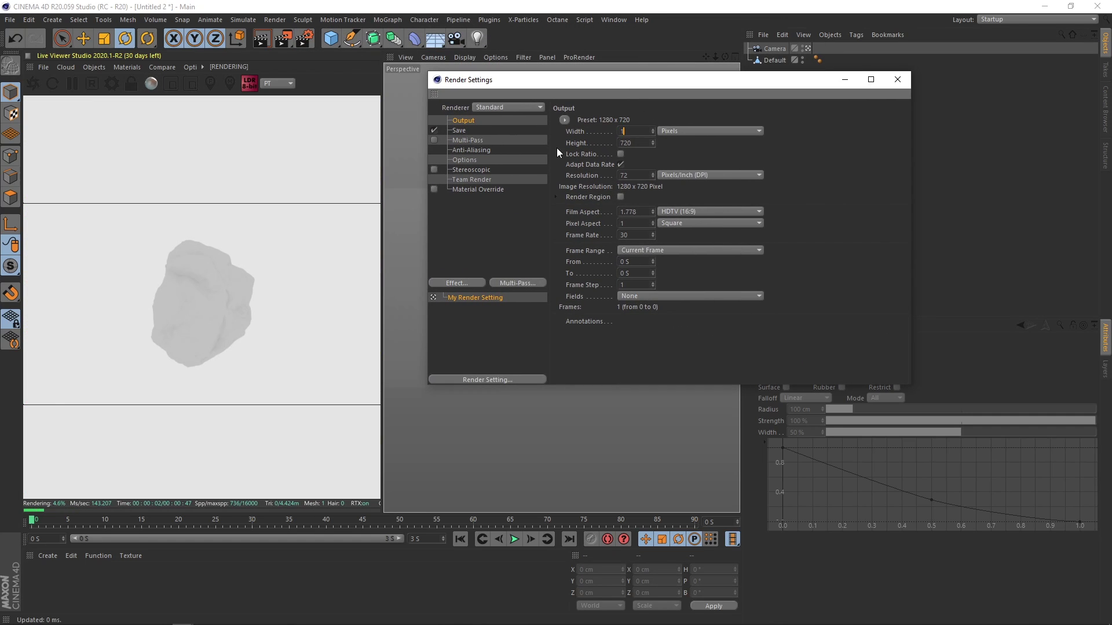
text(1024)
key(Tab)
text(1224)
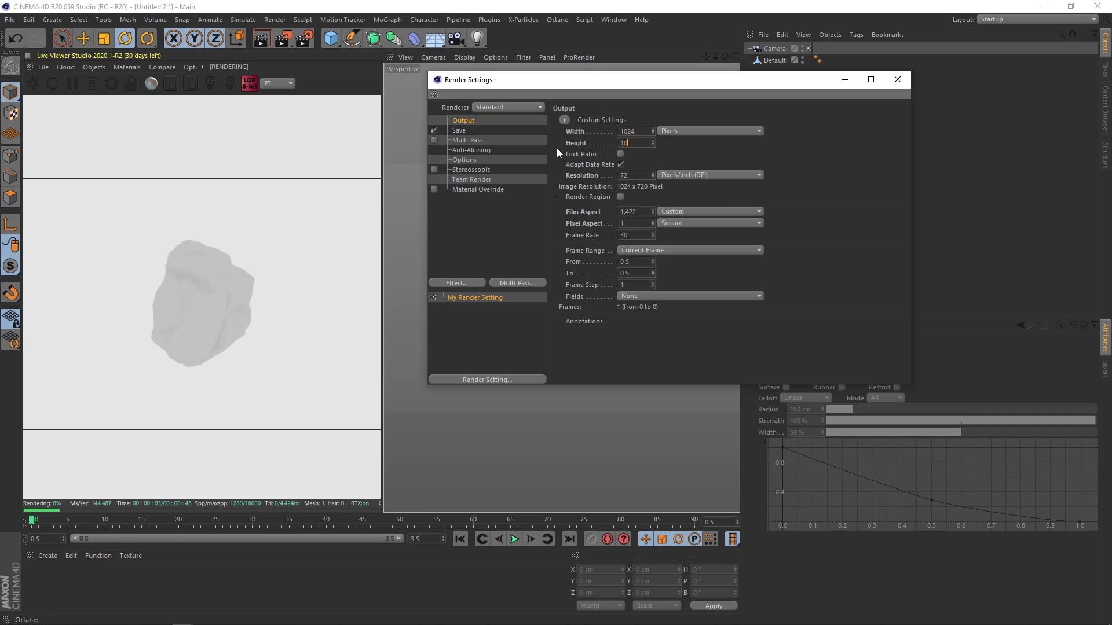
key(Return)
click(897, 79)
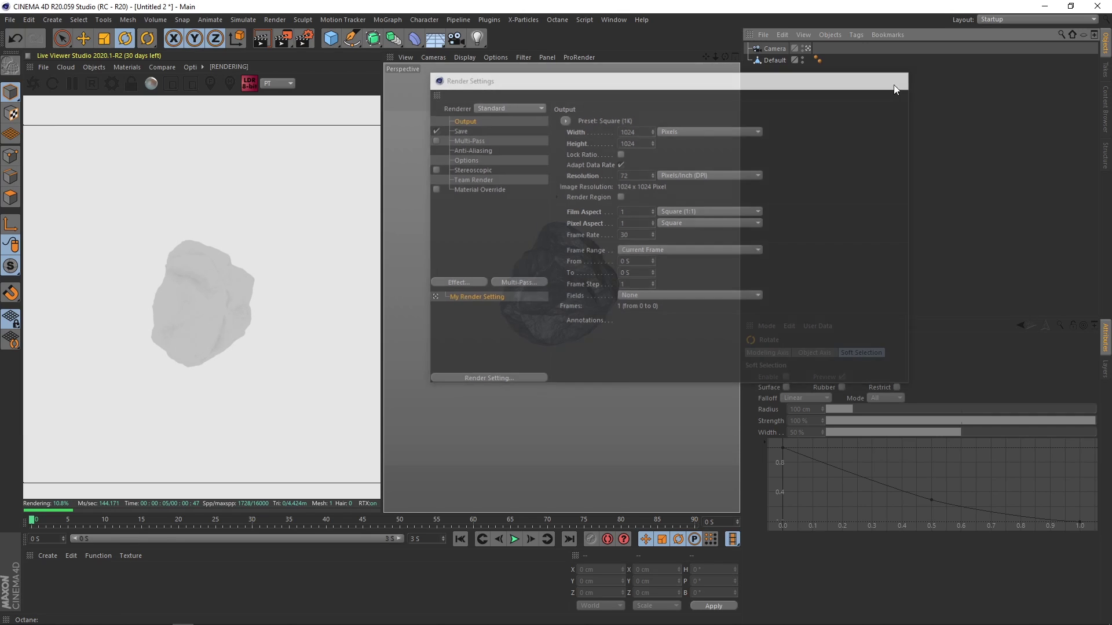
Rename the Default polygon object as Rock.
click(787, 65)
double_click(777, 61)
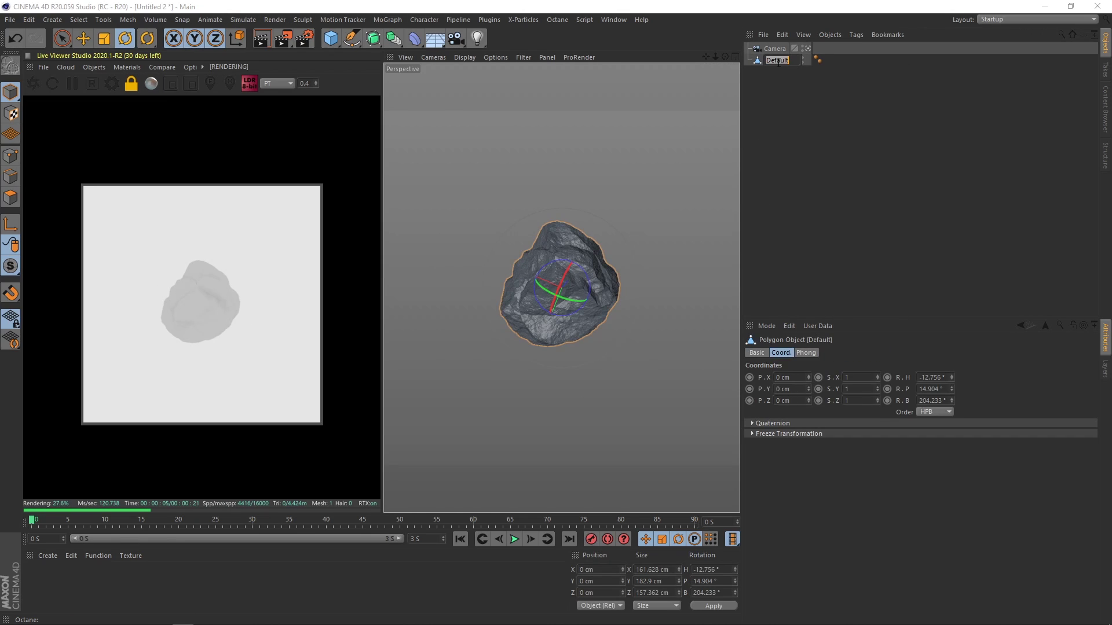
text(Rock)
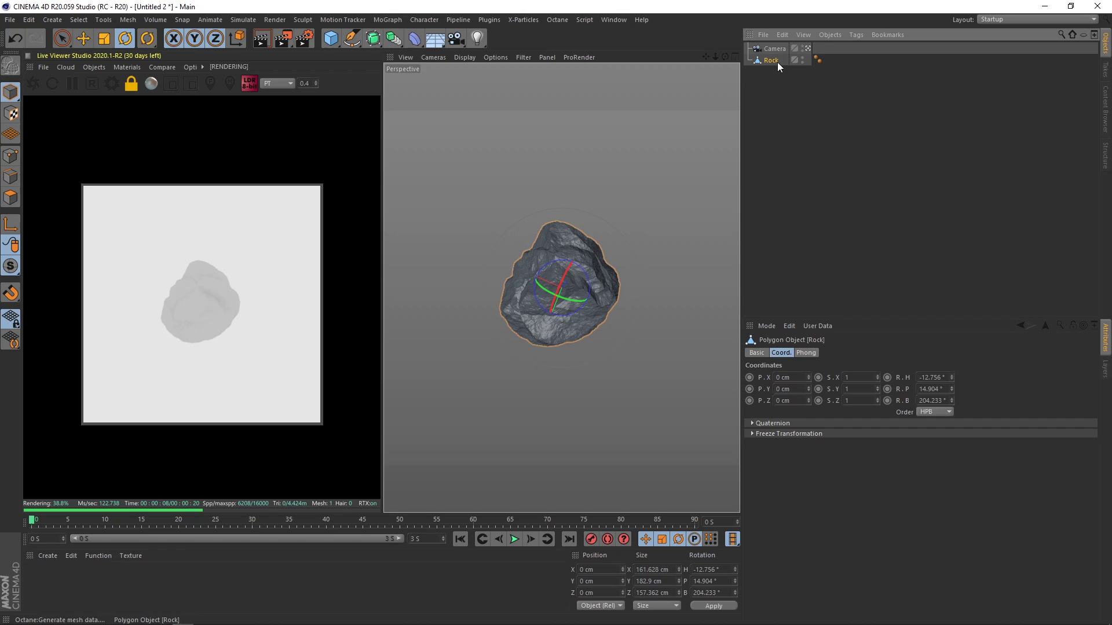
click(800, 112)
Add a plane object and show the scene in a perspective view that includes the plane and camera from outside.
click(330, 38)
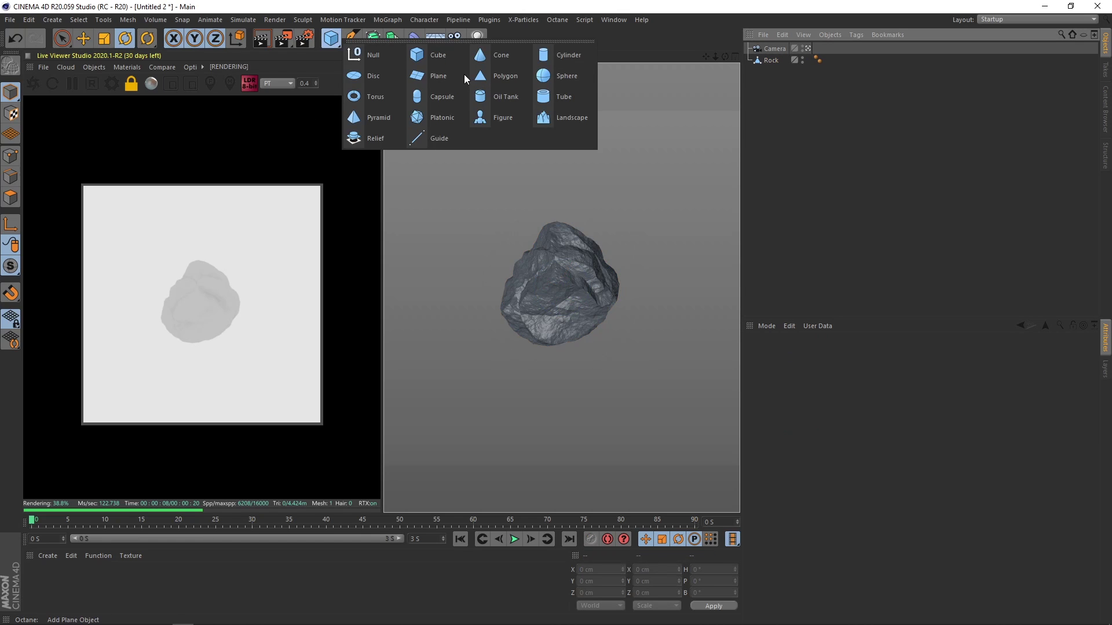
click(446, 77)
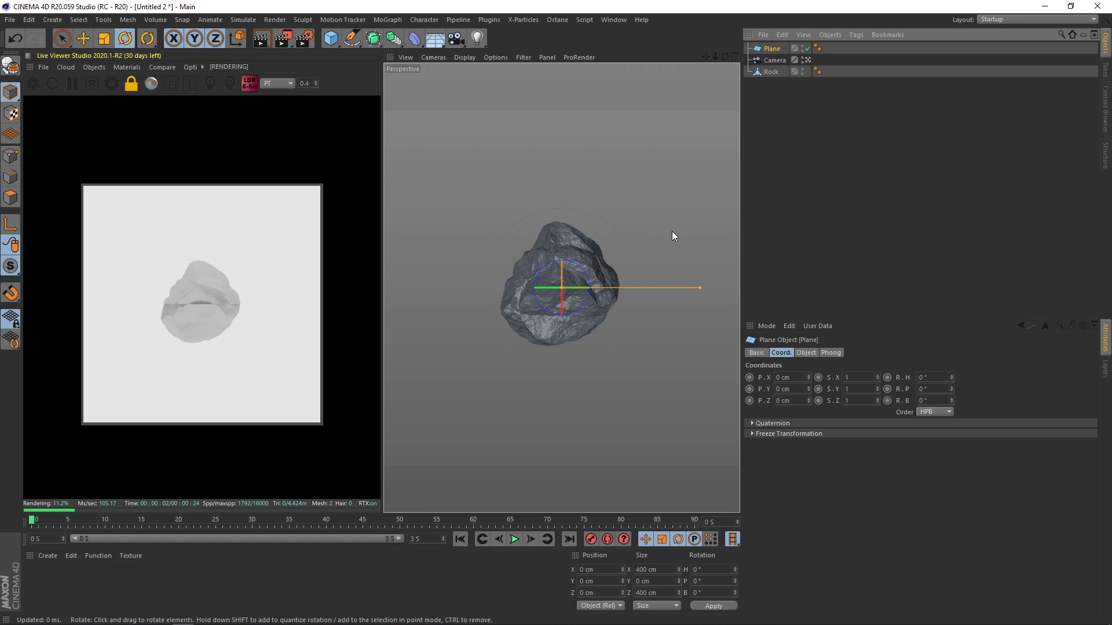
key(F2)
click(433, 57)
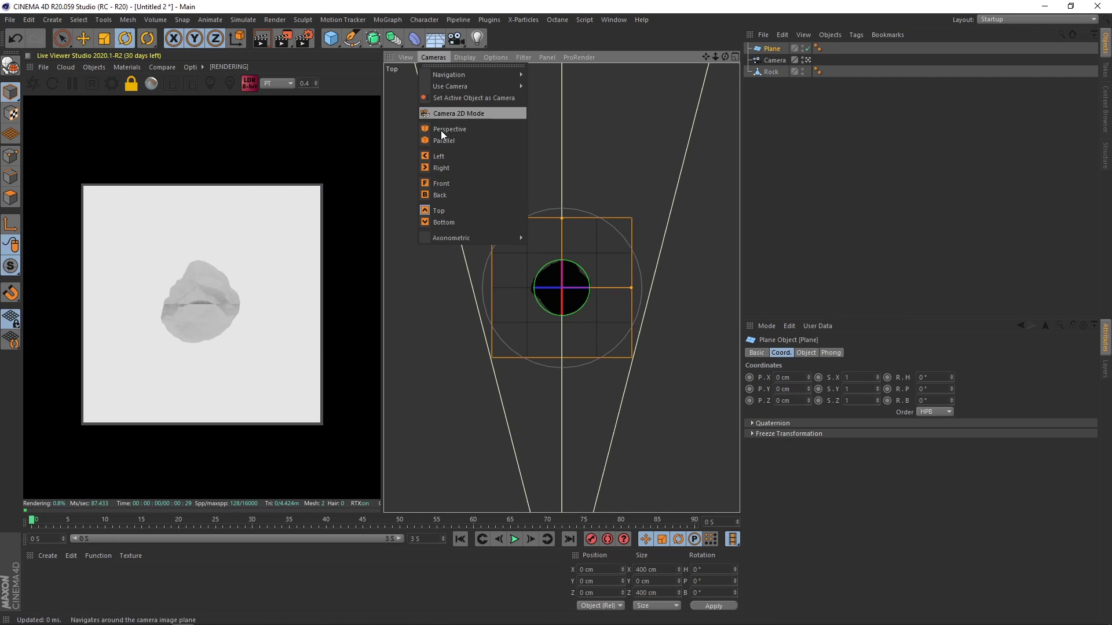
click(450, 127)
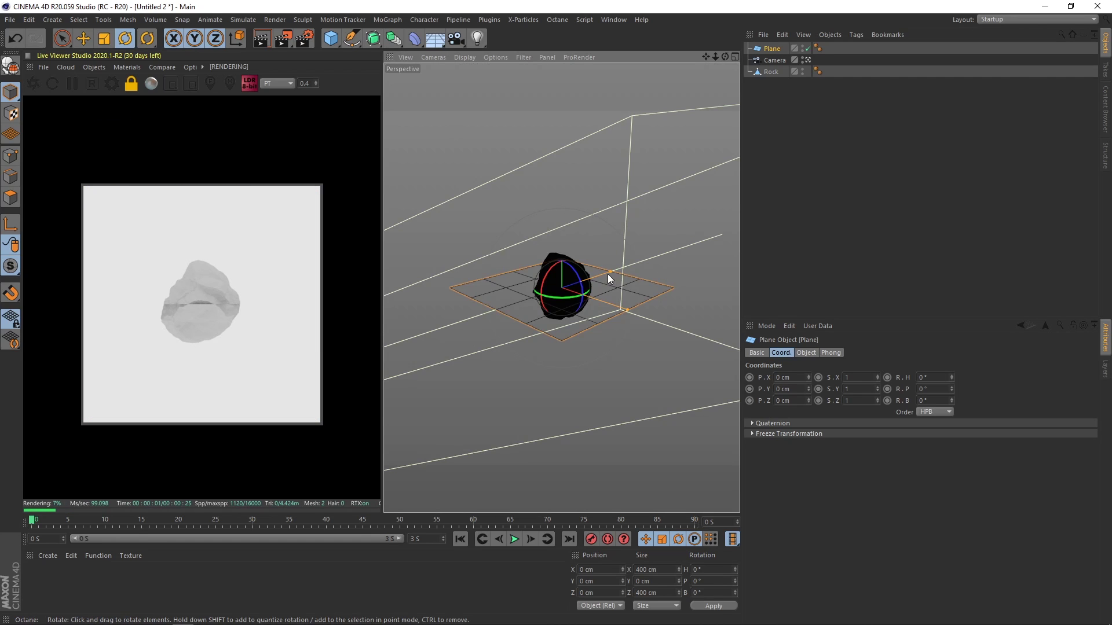
alt+drag(607, 273, 493, 274)
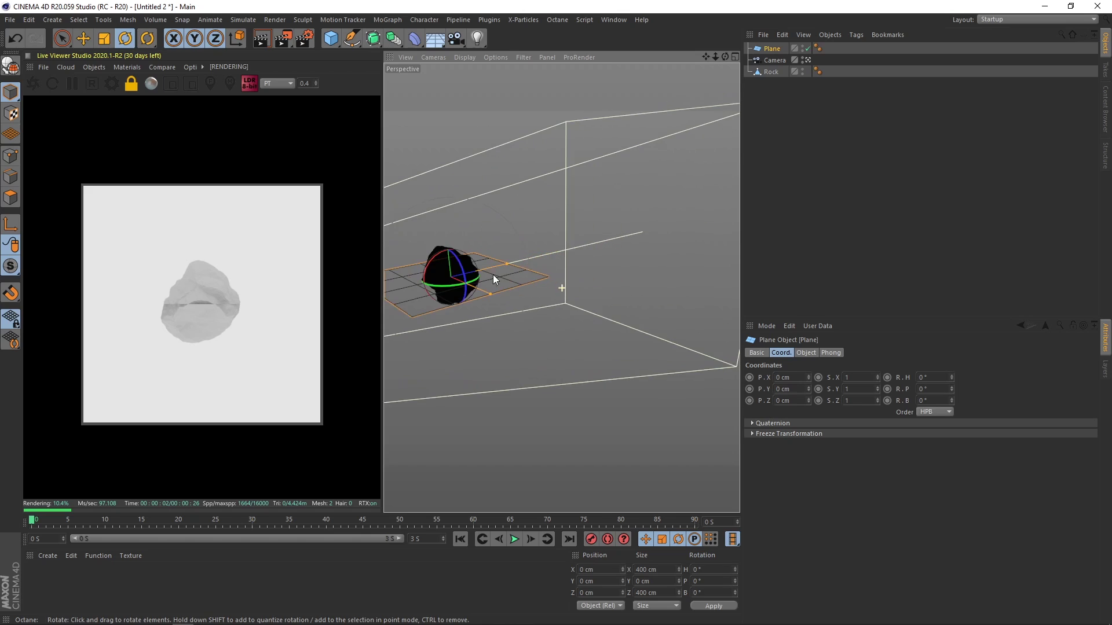
Add a Bend deformer as a child of the plane and place the plane under a Subdivision Surface.
shift+click(416, 39)
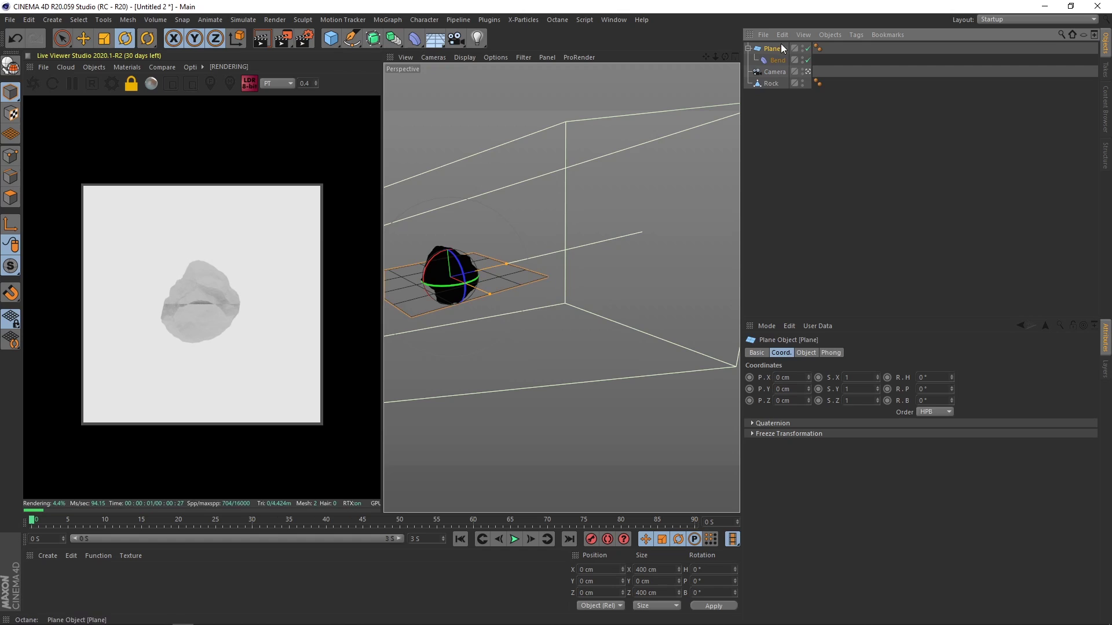
alt+click(374, 39)
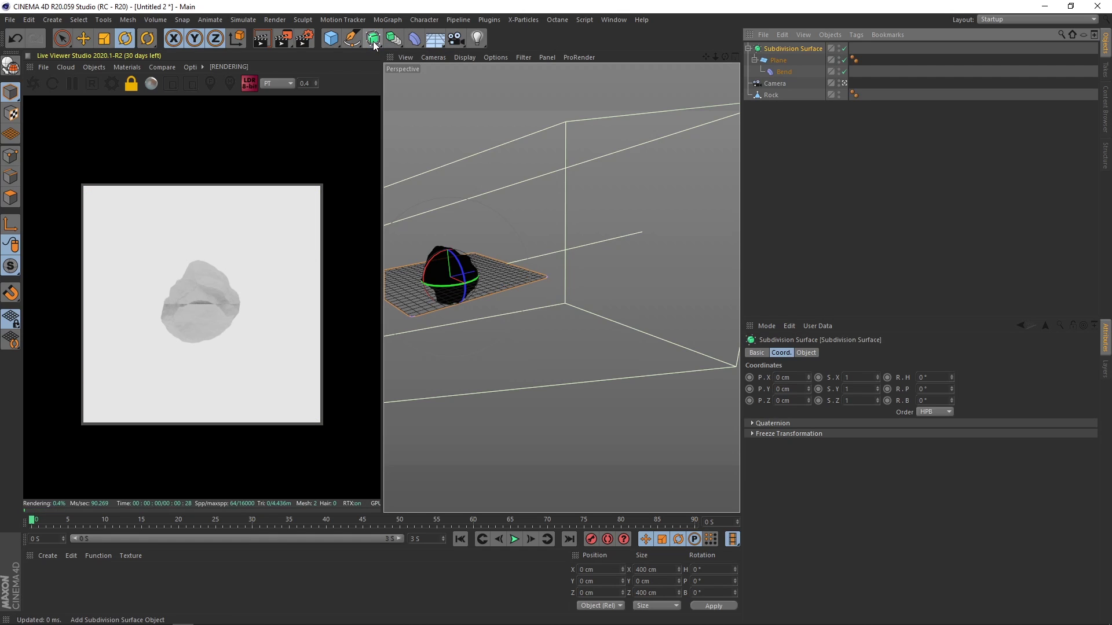
alt+middle_drag(506, 229, 595, 250)
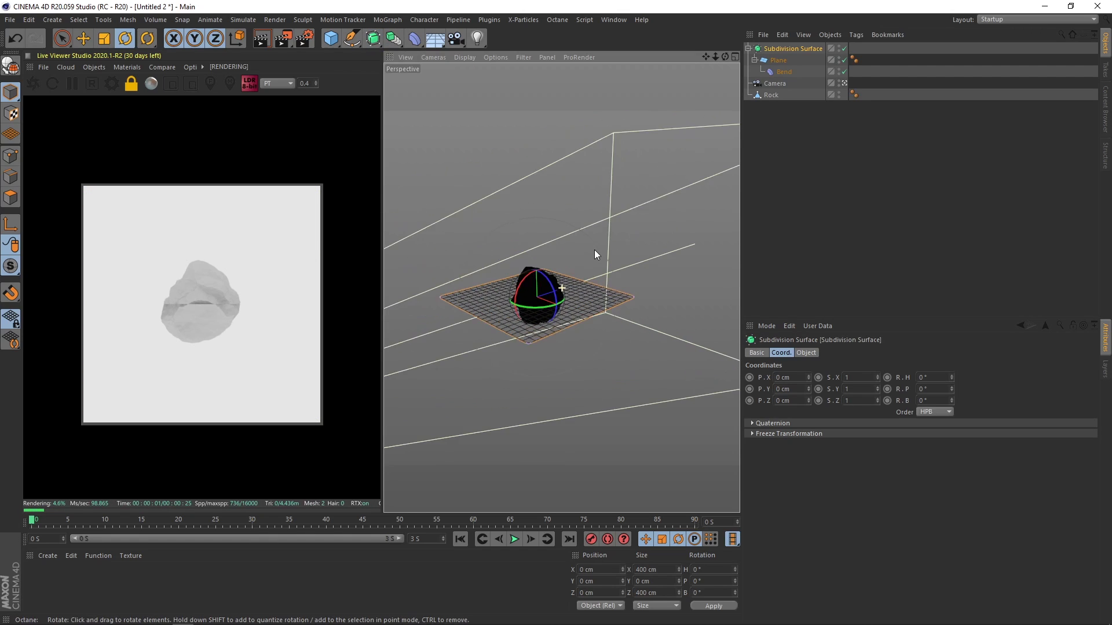
Set the plane's width and height to 4000 cm each.
click(777, 60)
click(806, 352)
click(825, 377)
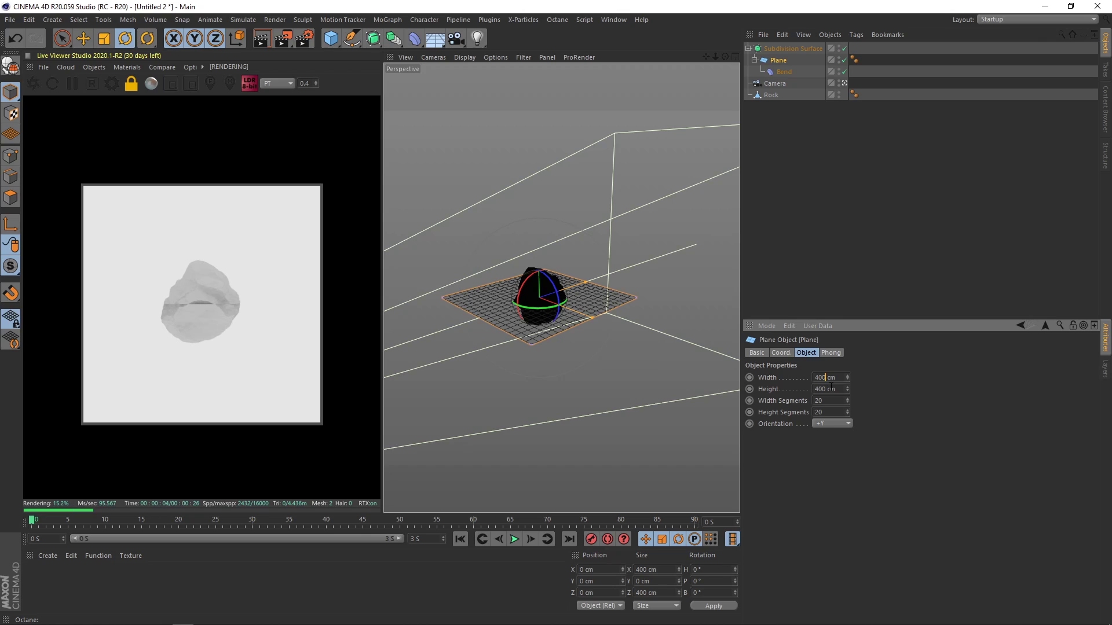
click(824, 389)
text(0)
click(903, 417)
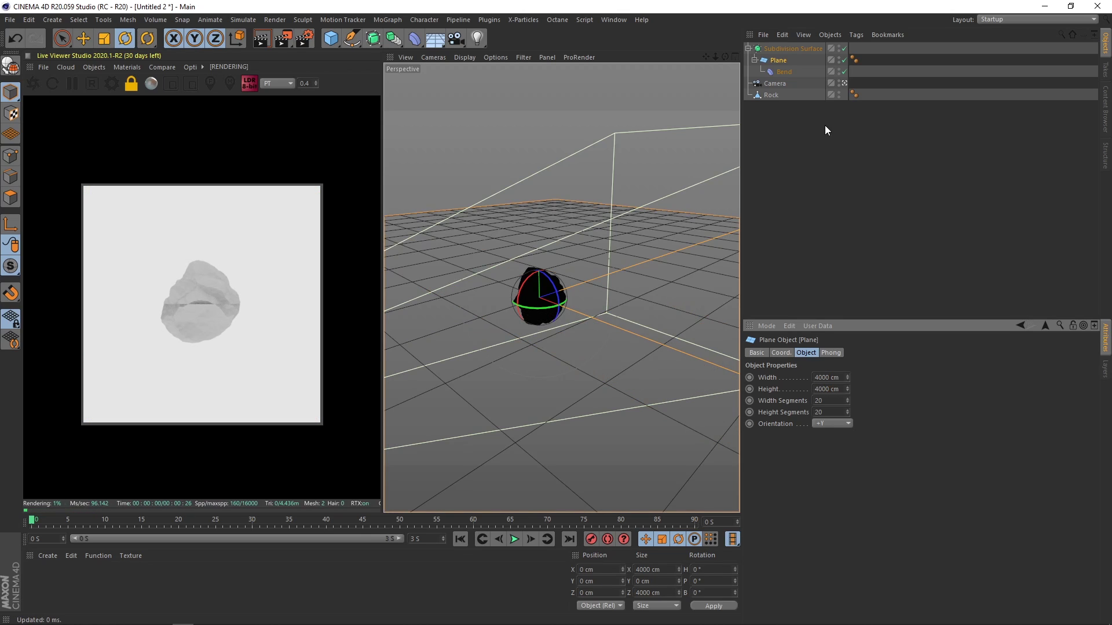
click(779, 70)
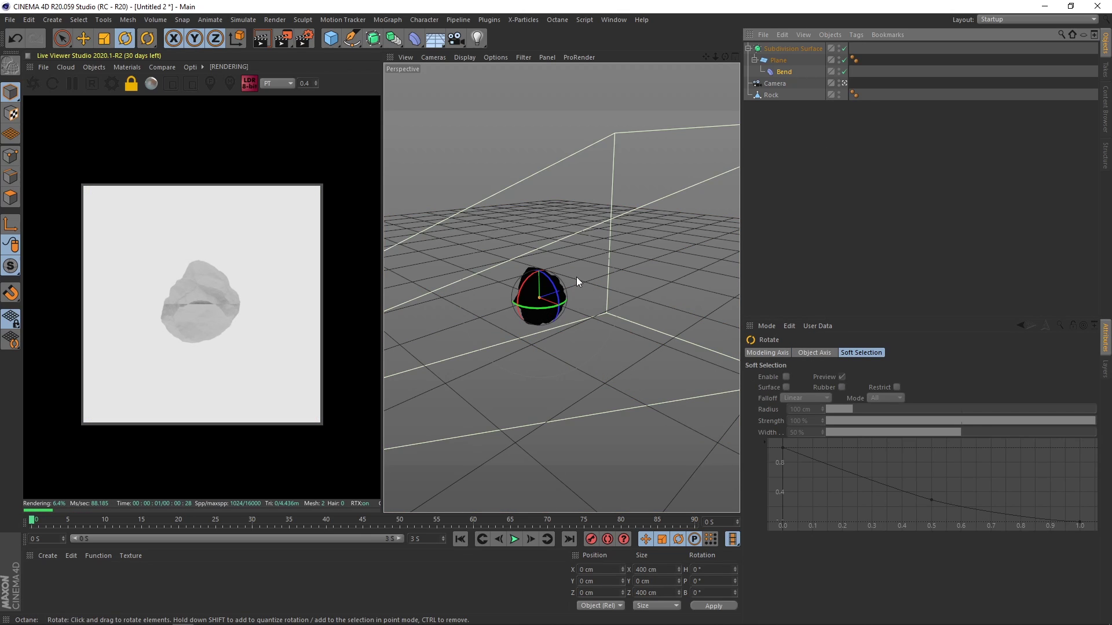
drag(560, 286, 540, 270)
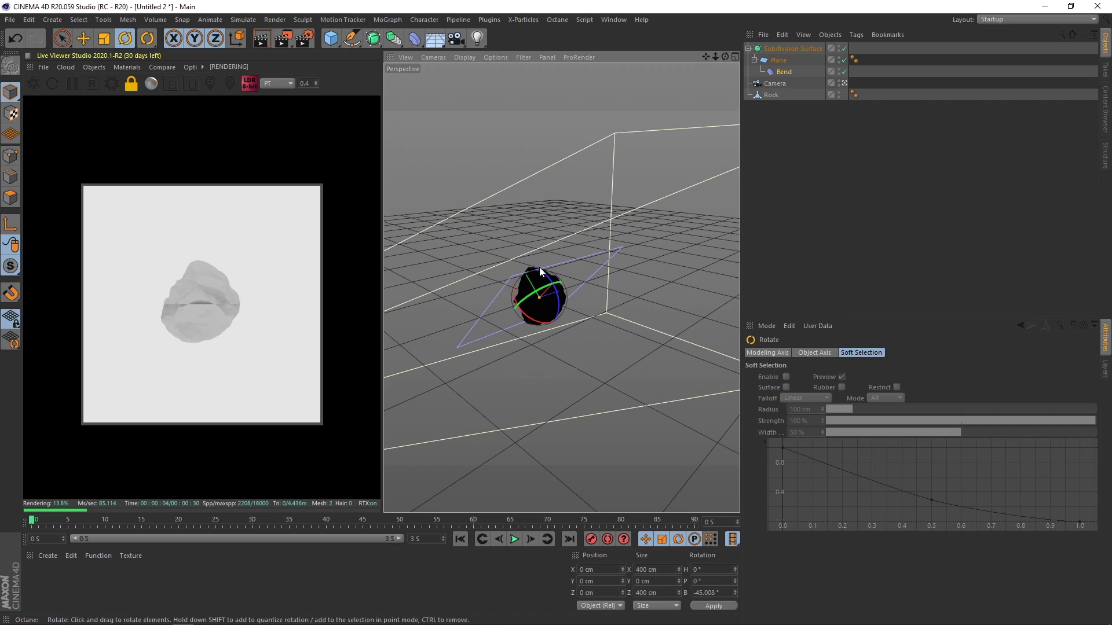
key(ctrl+z)
Fit the Bend deformer to its parent plane and set its strength to 90°.
click(783, 72)
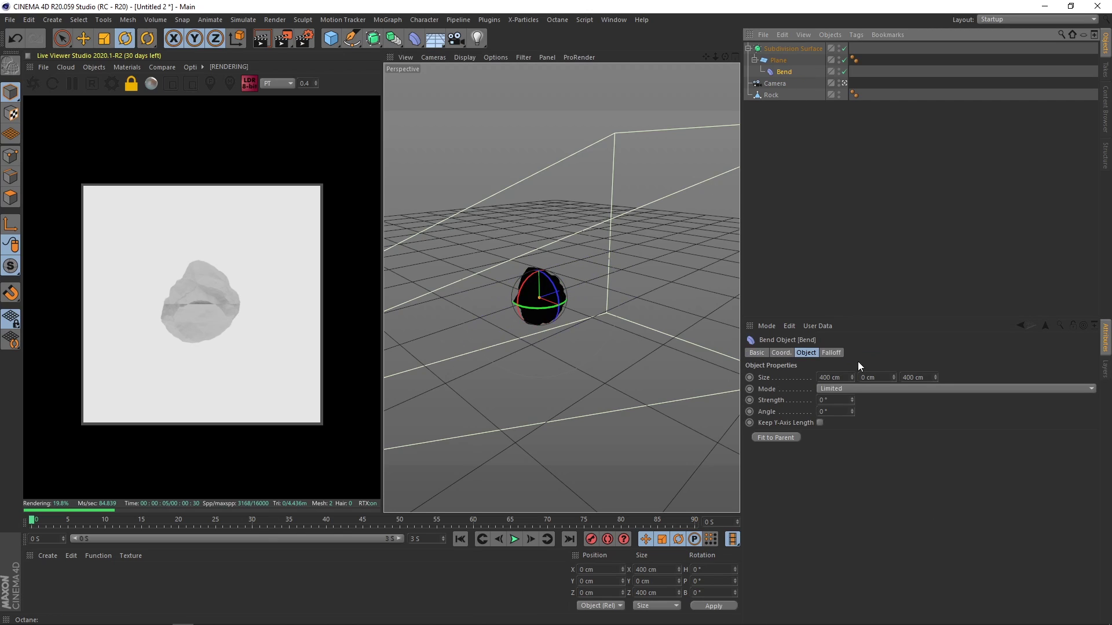
click(779, 436)
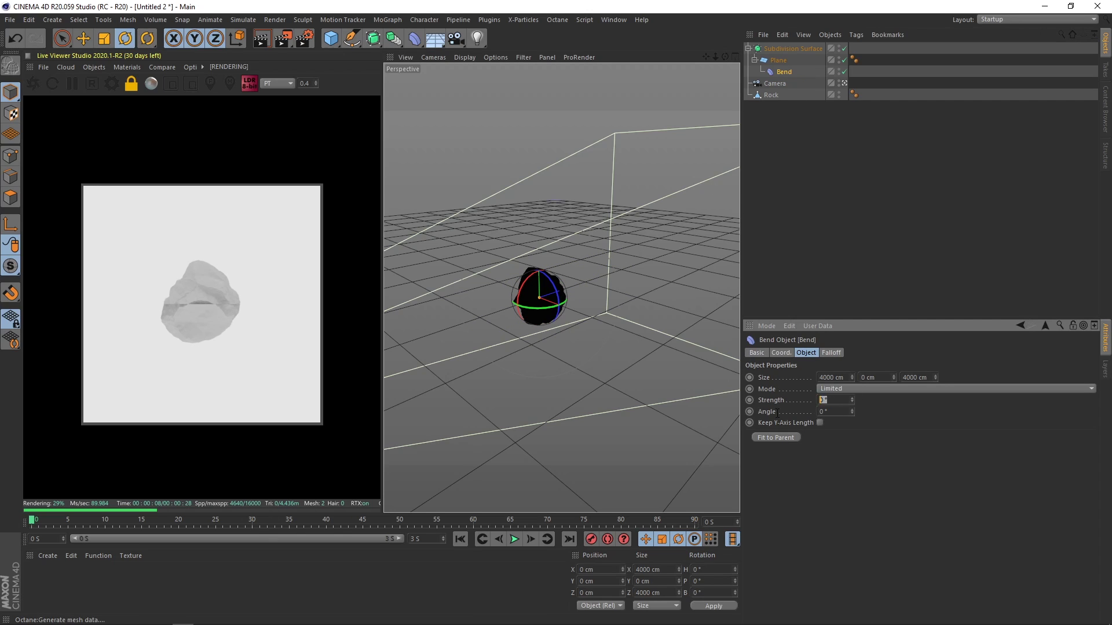
text(90)
key(Return)
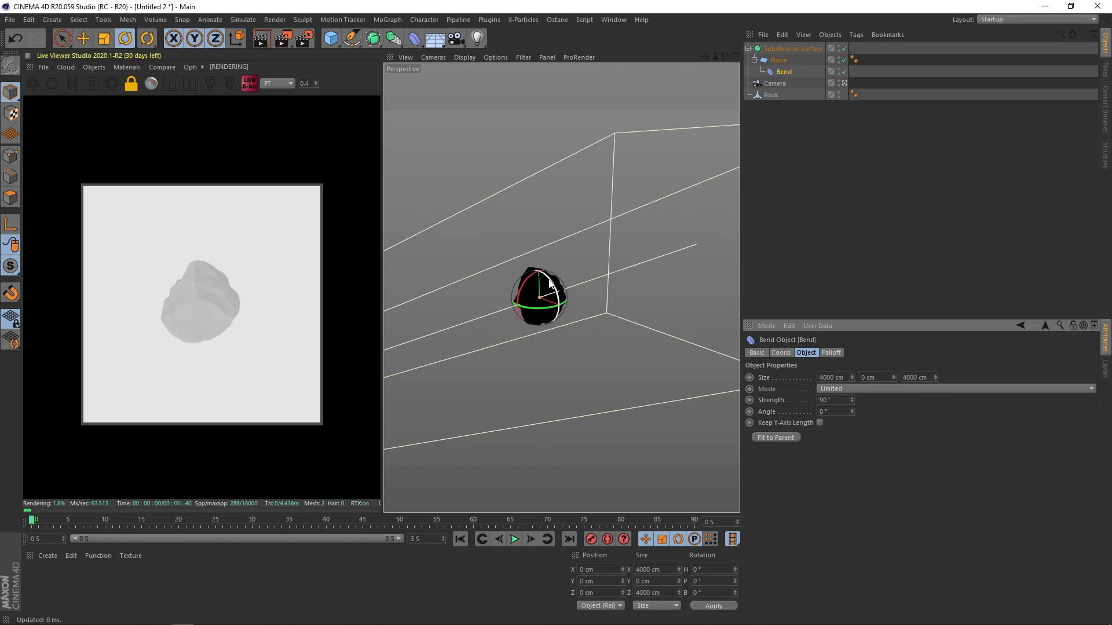
Rotate the Bend deformer to a bank of -90° and turn it until the plane curves up behind the rock.
drag(547, 282, 513, 263)
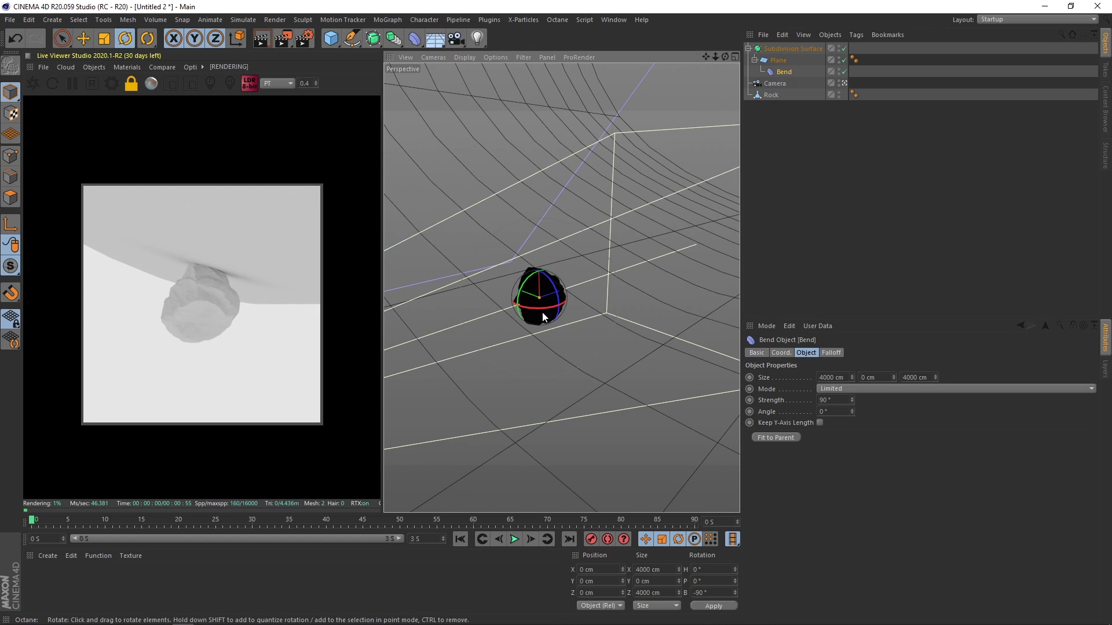
drag(543, 313, 539, 482)
Move the Subdivision Surface holding the backdrop down and behind the rock, and set the Live Viewer scale to 0.5.
key(e)
click(772, 49)
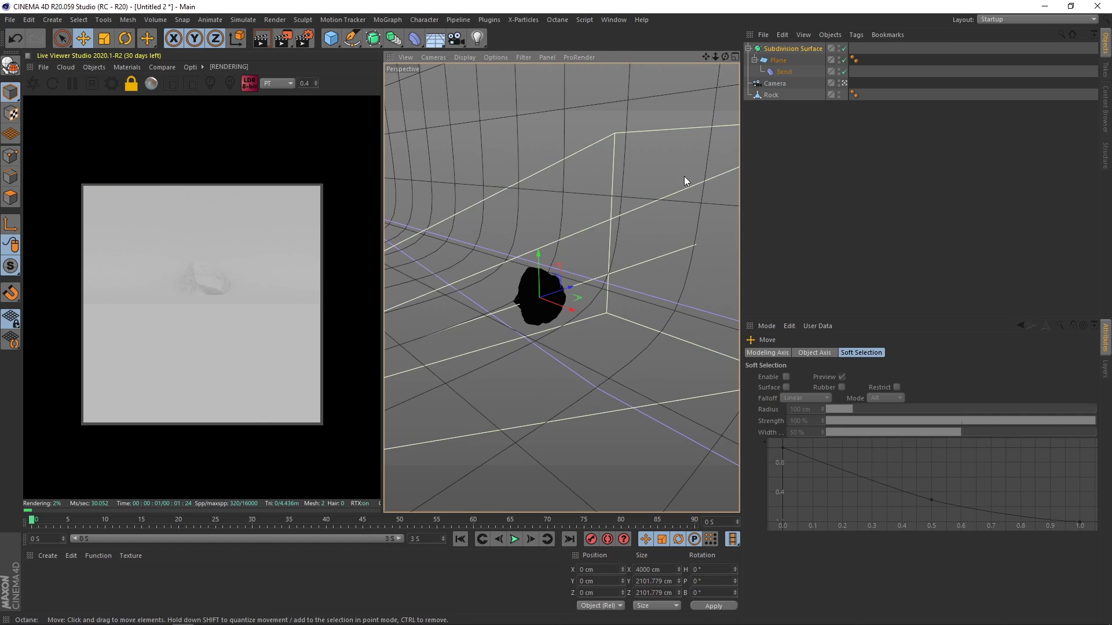
drag(559, 297, 614, 272)
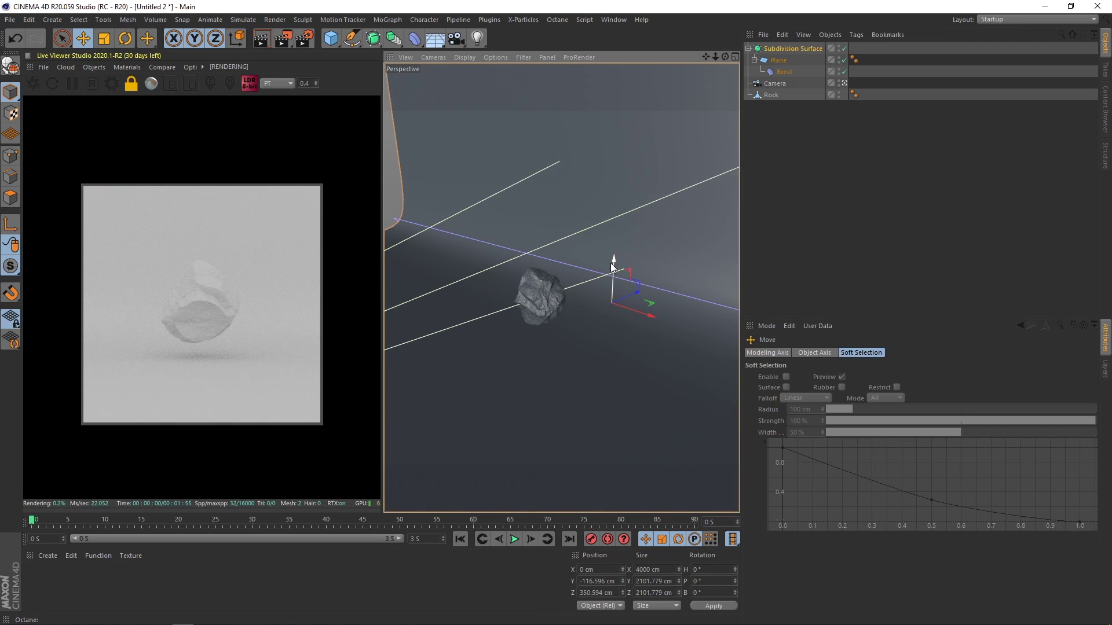
click(316, 81)
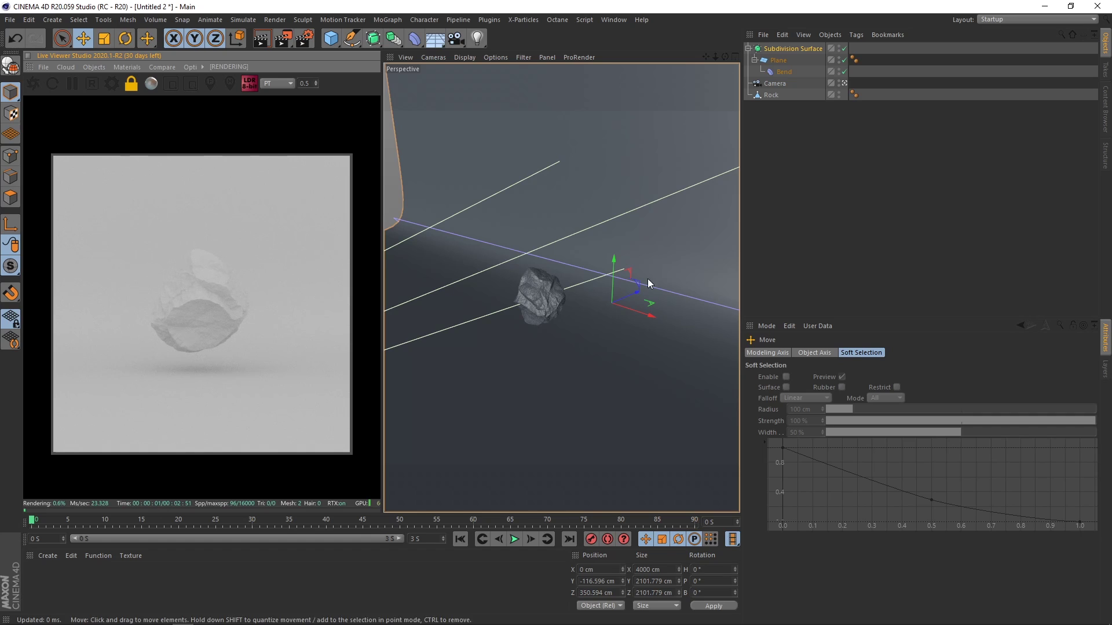
drag(627, 296, 652, 291)
click(800, 87)
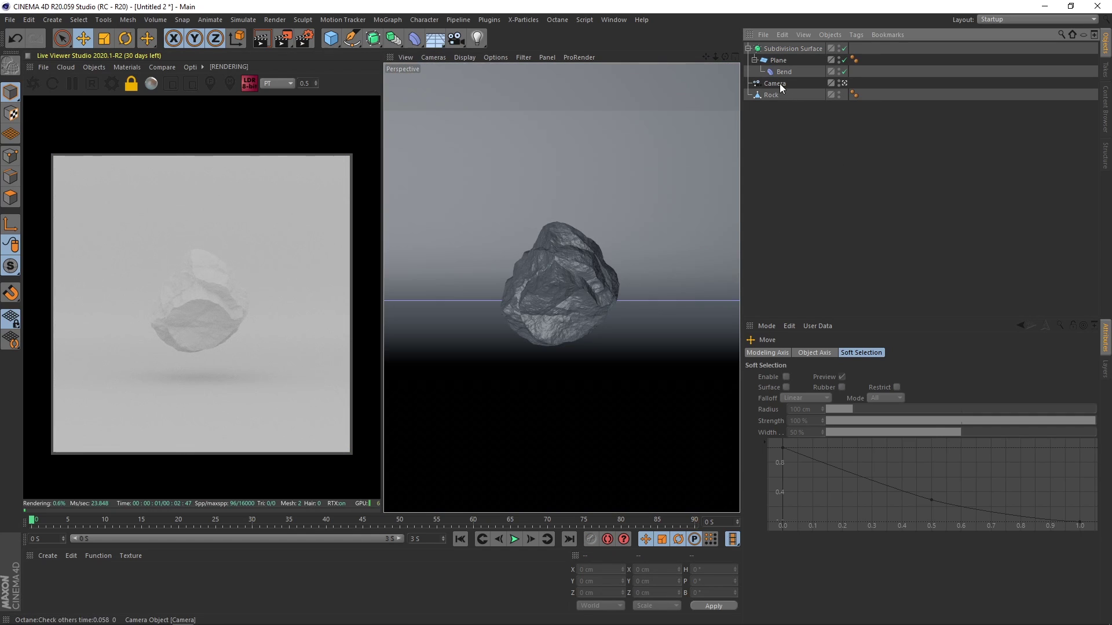
Add an Octane camera tag to the camera and collapse the Subdivision Surface hierarchy.
right_click(779, 84)
mouse_move(826, 102)
click(975, 149)
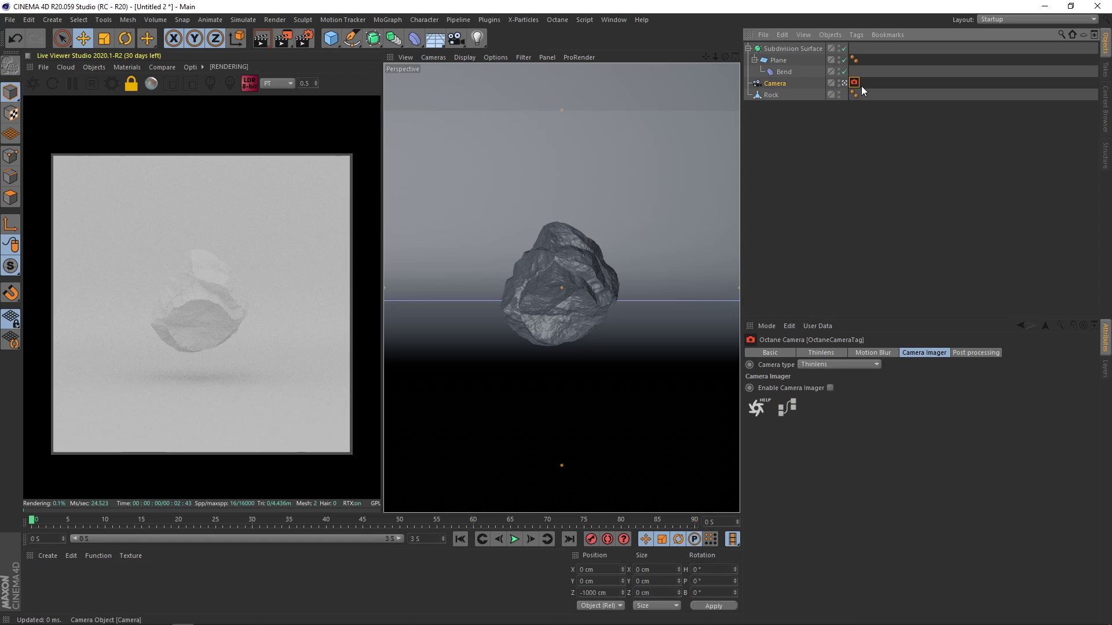
click(748, 48)
click(828, 109)
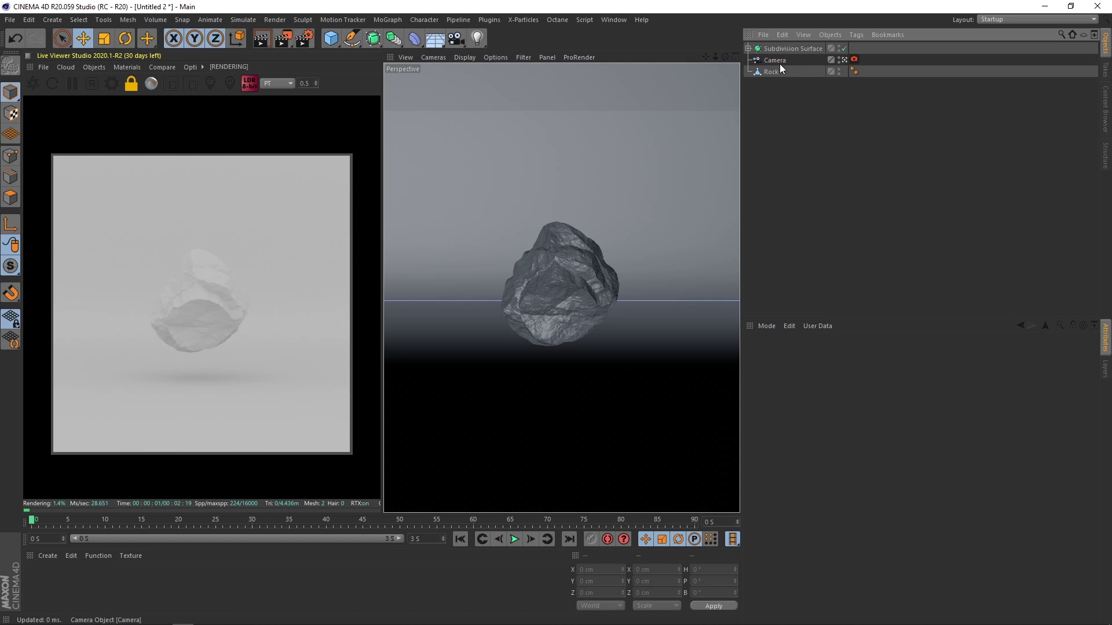
Move the camera closer to the rock, to about -720 cm in Z.
click(779, 61)
click(854, 59)
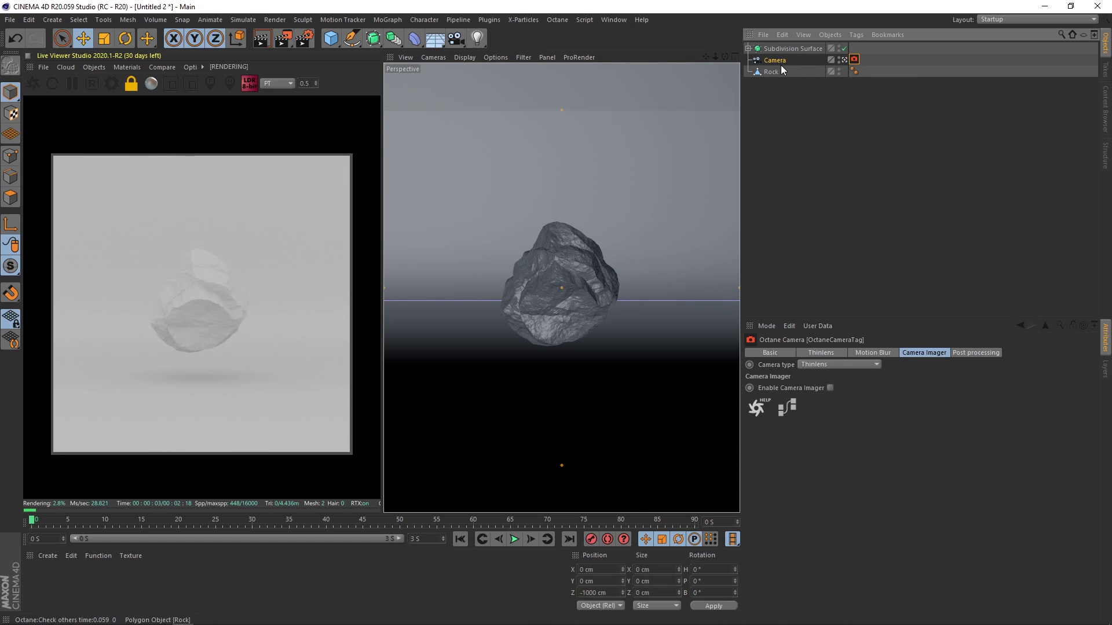
click(779, 62)
drag(715, 57, 741, 56)
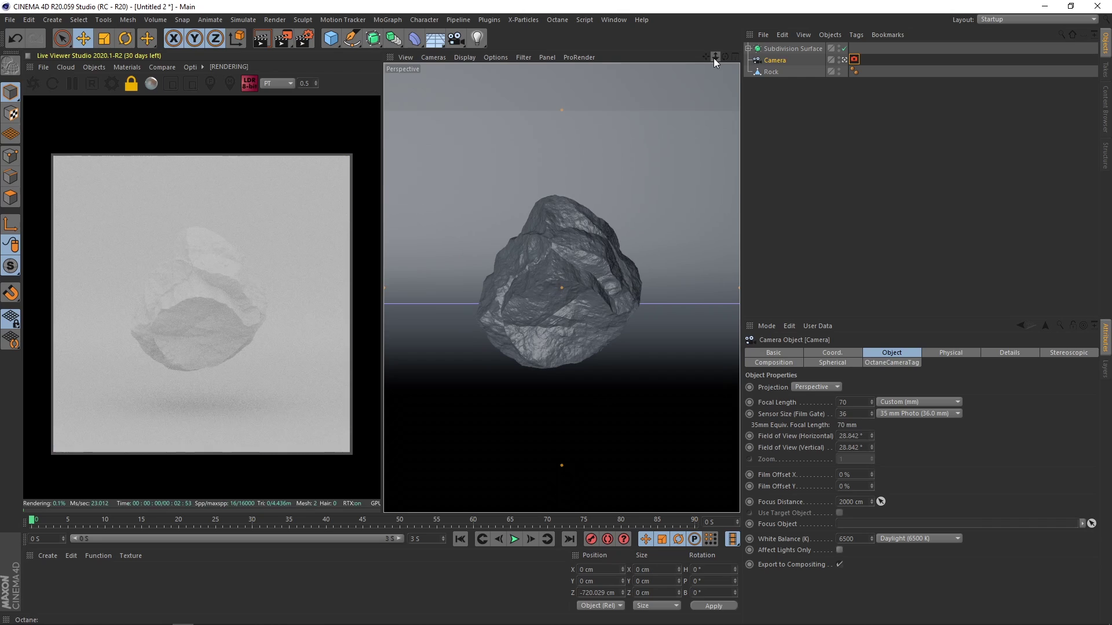
click(779, 101)
Rotate the rock to about 56° heading, -18° pitch and 178° bank.
click(764, 72)
key(r)
drag(582, 290, 560, 307)
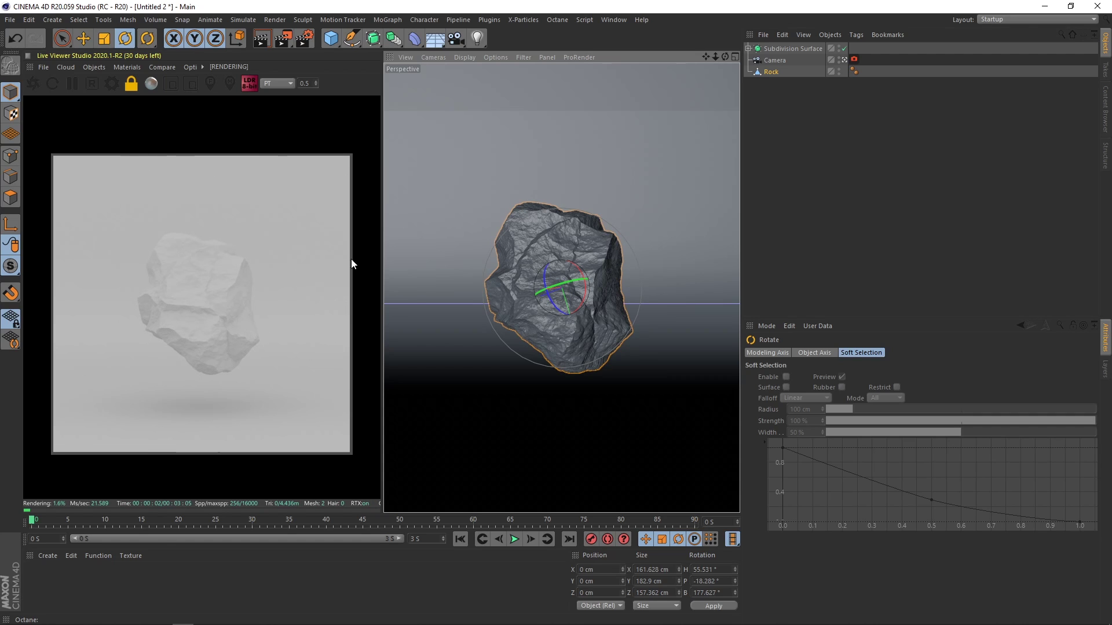
drag(331, 38, 556, 57)
key(e)
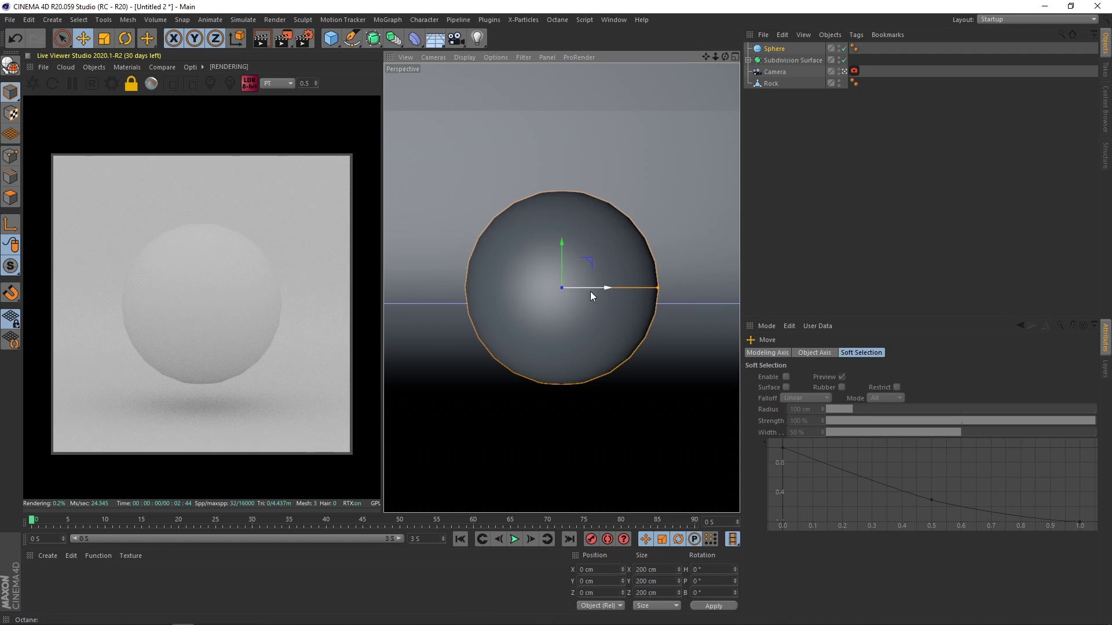
drag(591, 289, 489, 289)
key(t)
drag(614, 214, 540, 250)
key(e)
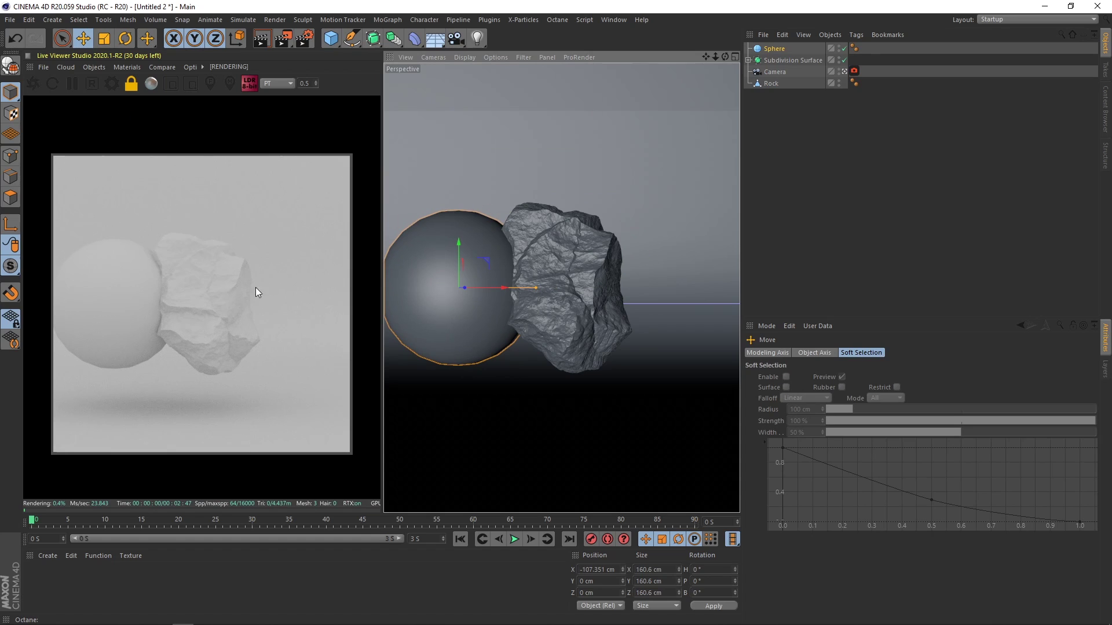
click(550, 303)
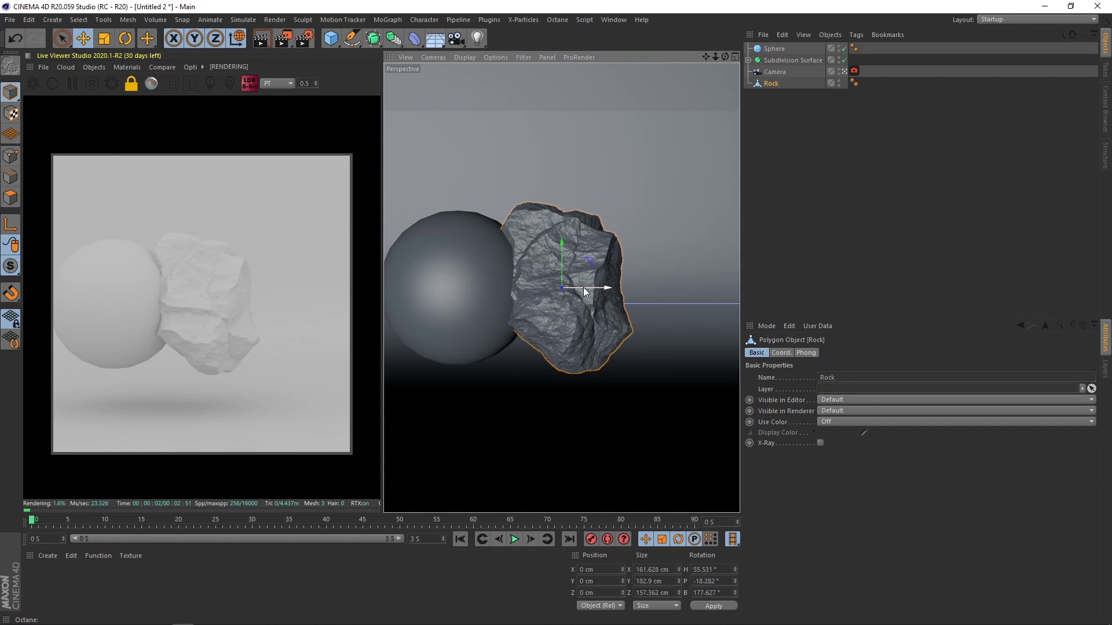
drag(583, 287, 640, 290)
click(774, 48)
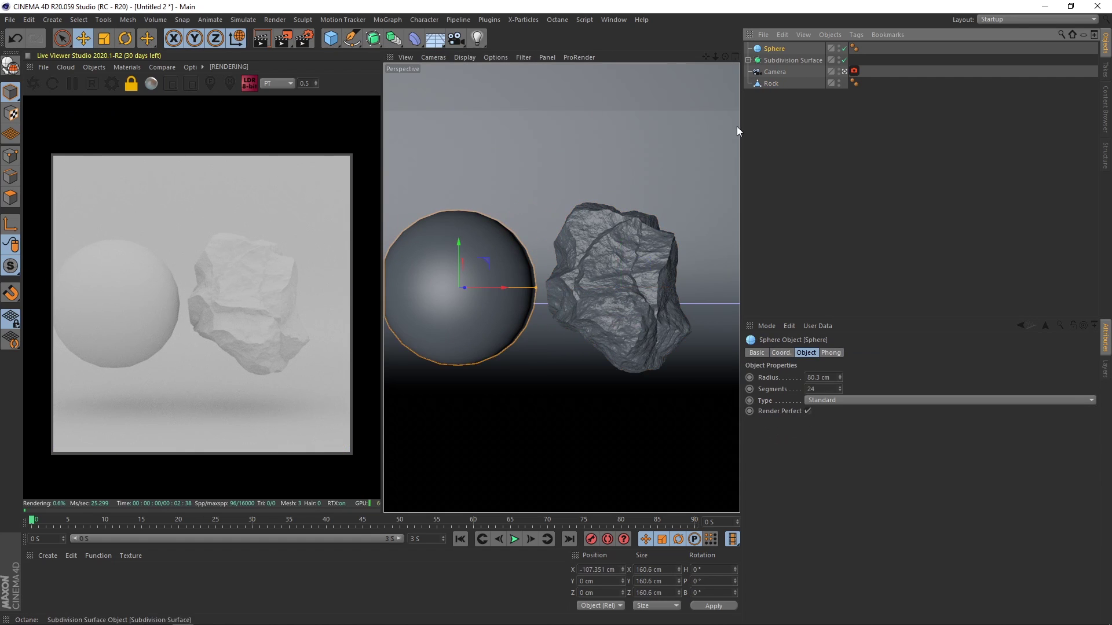
drag(503, 290, 512, 291)
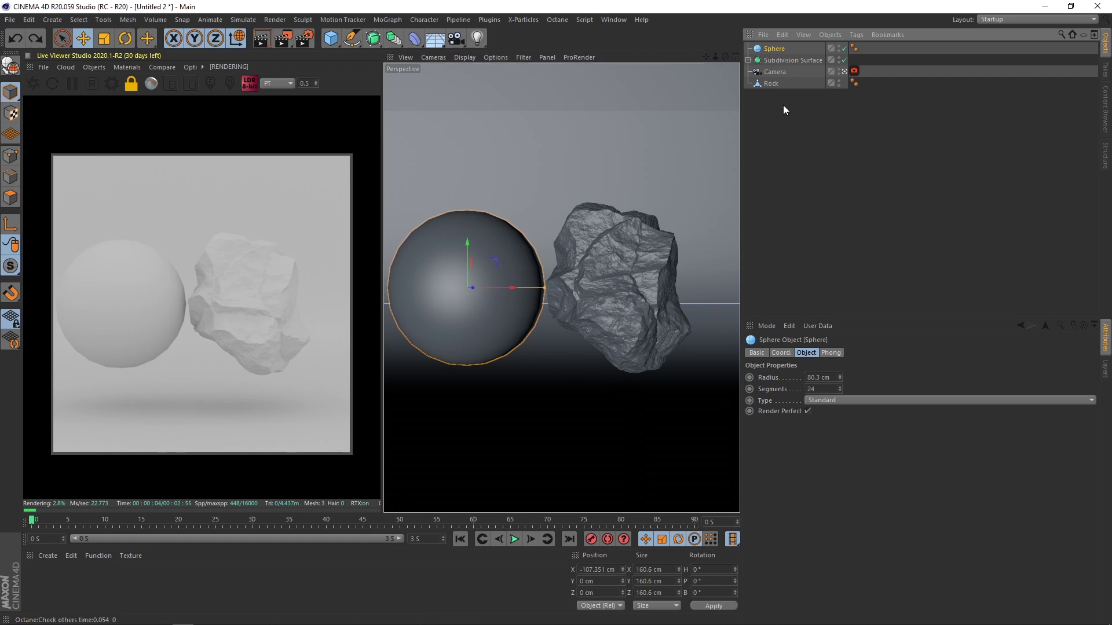
key(ctrl+z)
key(ctrl+z)
key(ctrl+z)
key(ctrl+z)
key(ctrl+z)
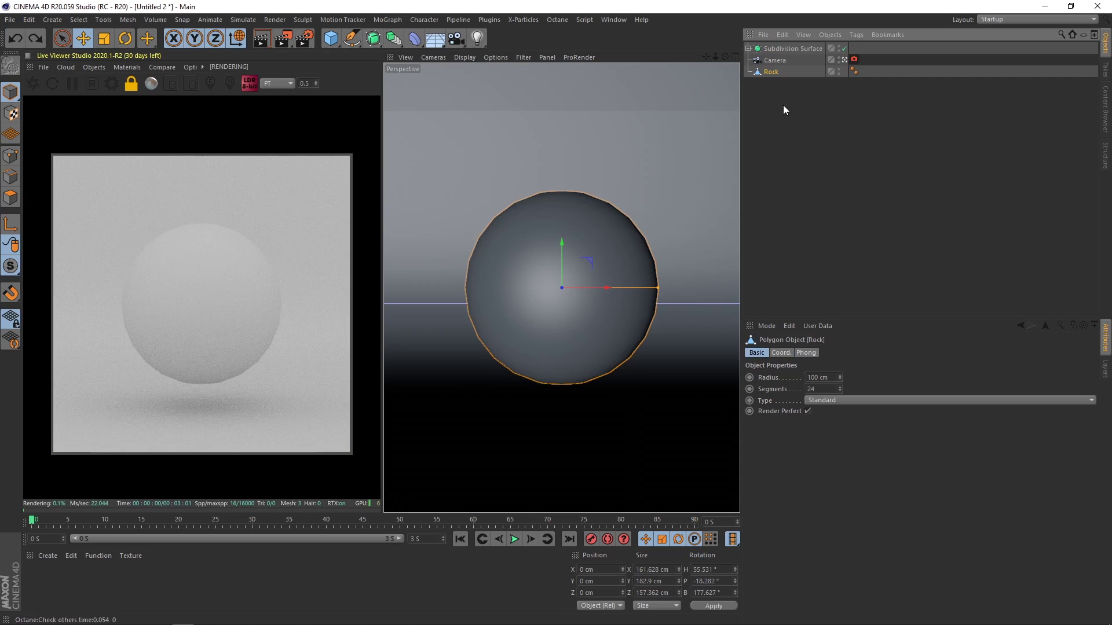
click(782, 106)
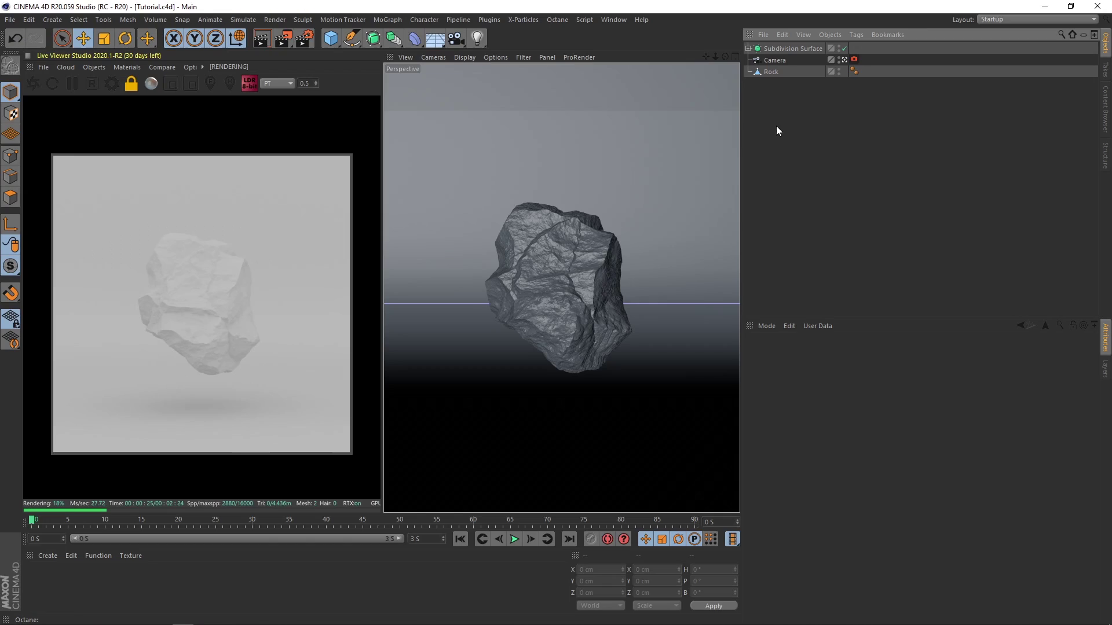
Add an Octane Arealight and set its X and Y size to 50 cm.
click(94, 67)
mouse_move(104, 115)
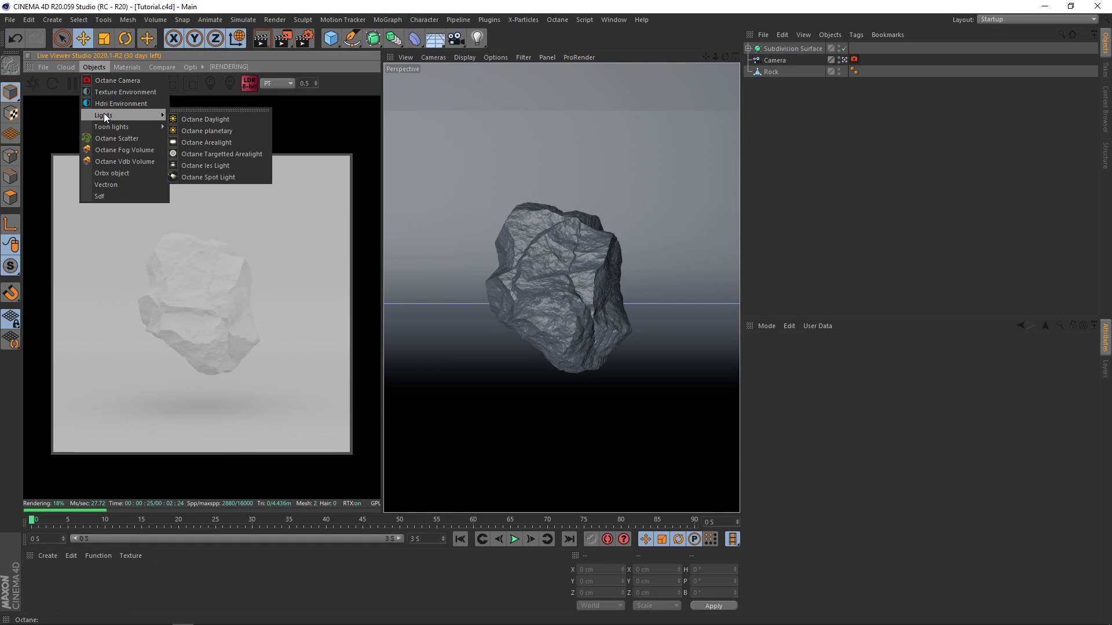
click(213, 143)
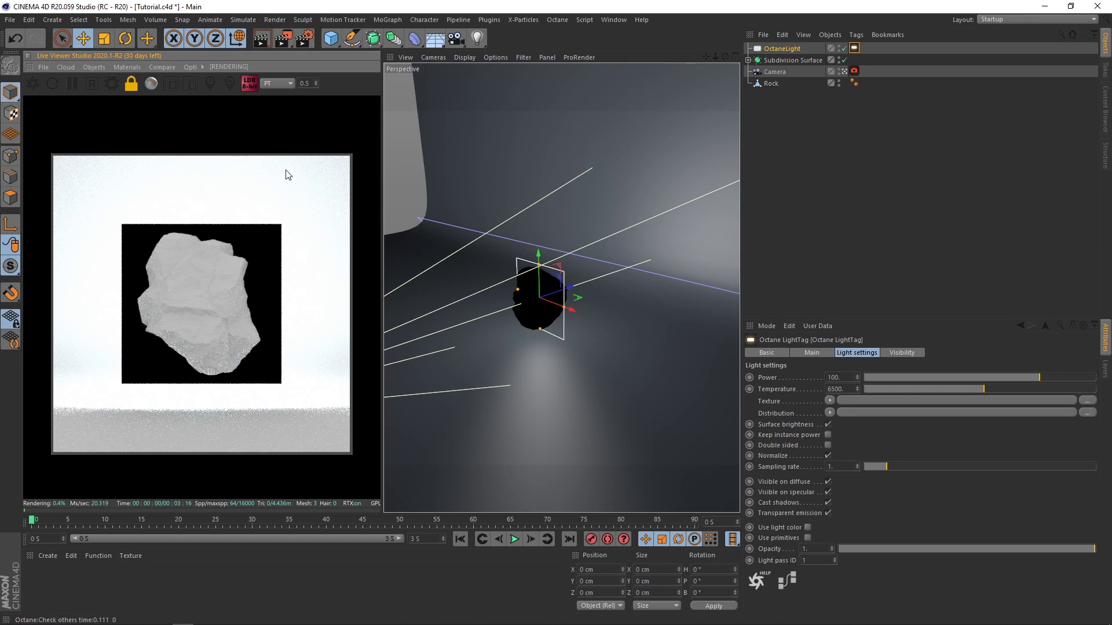
click(798, 50)
click(936, 353)
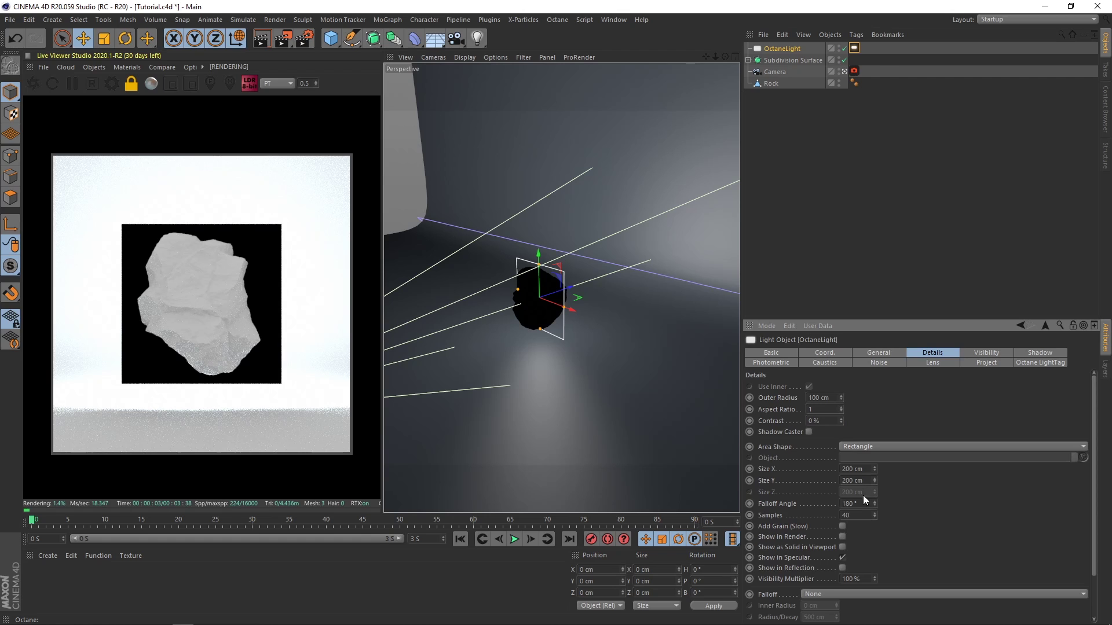
text(50)
key(Return)
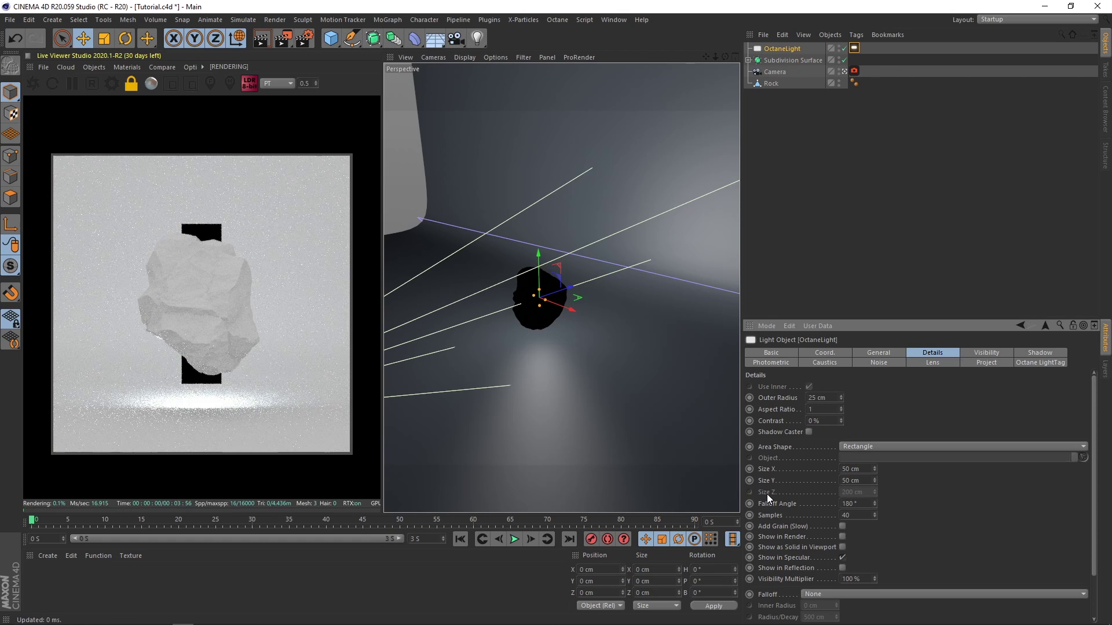
Set the area light's power to 10000.
click(854, 49)
click(858, 354)
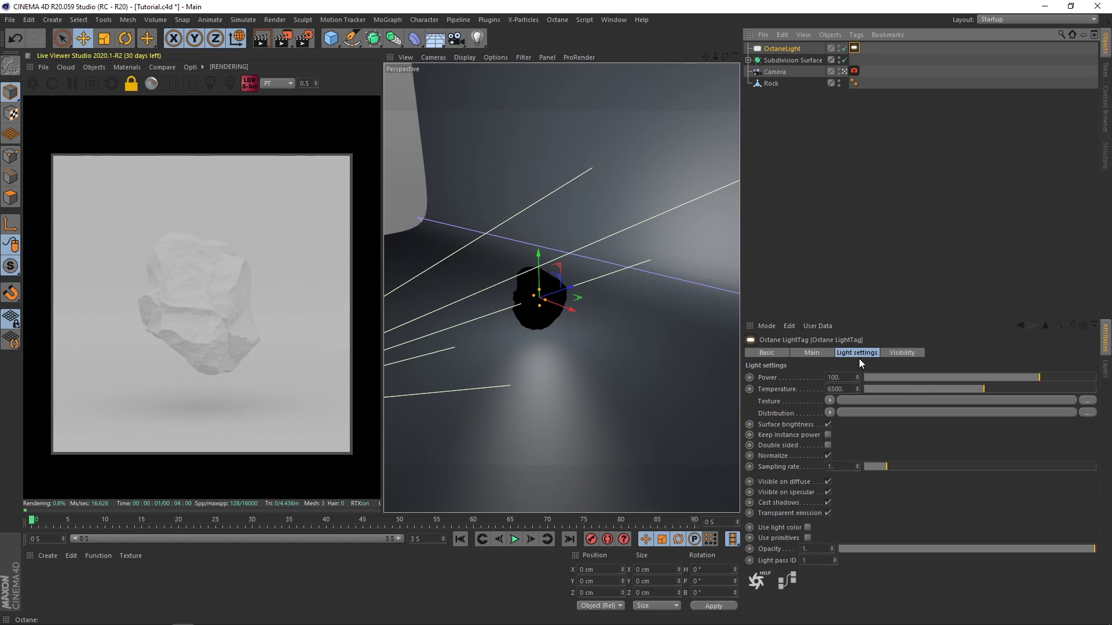
click(840, 378)
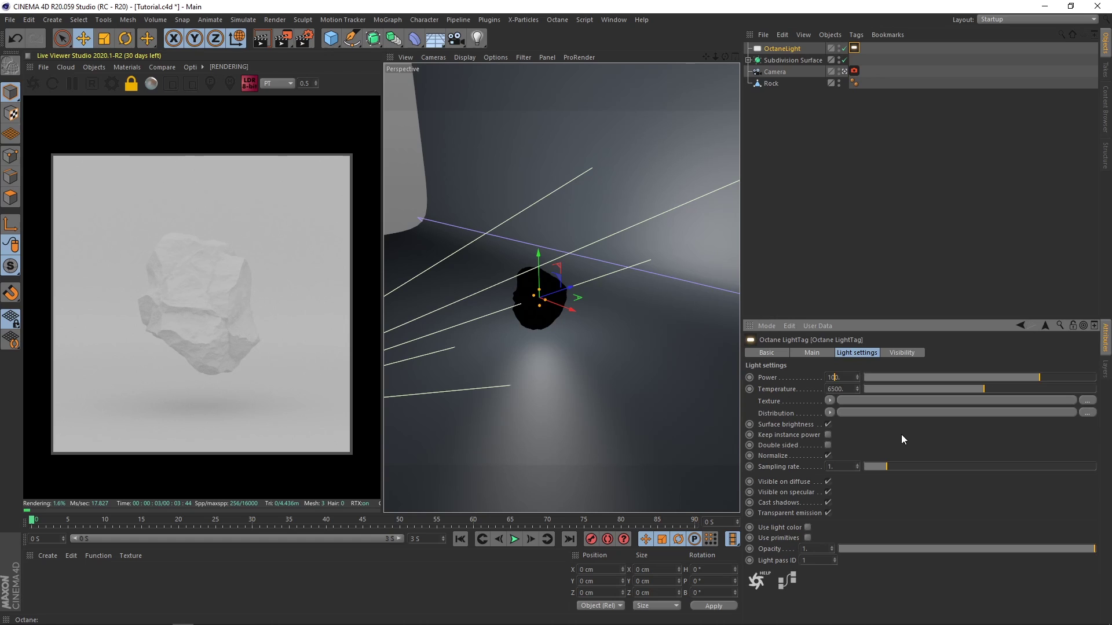
text(00)
key(Return)
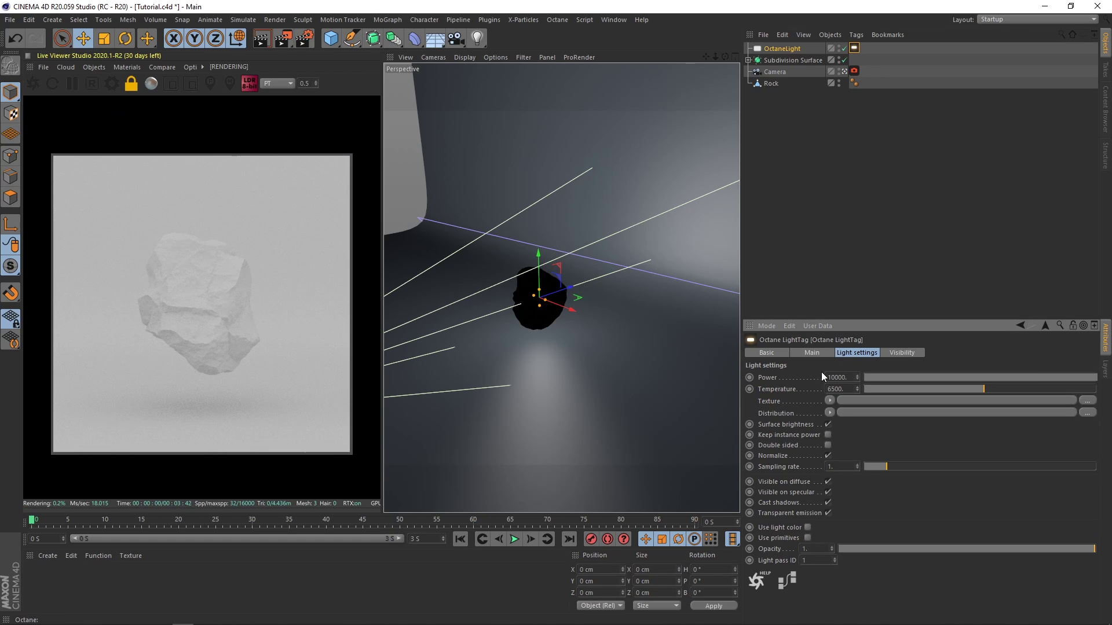
Assign an Octane Falloffmap to the light's distribution and set its mode to Normal vs. vector 90deg.
click(831, 413)
mouse_move(857, 331)
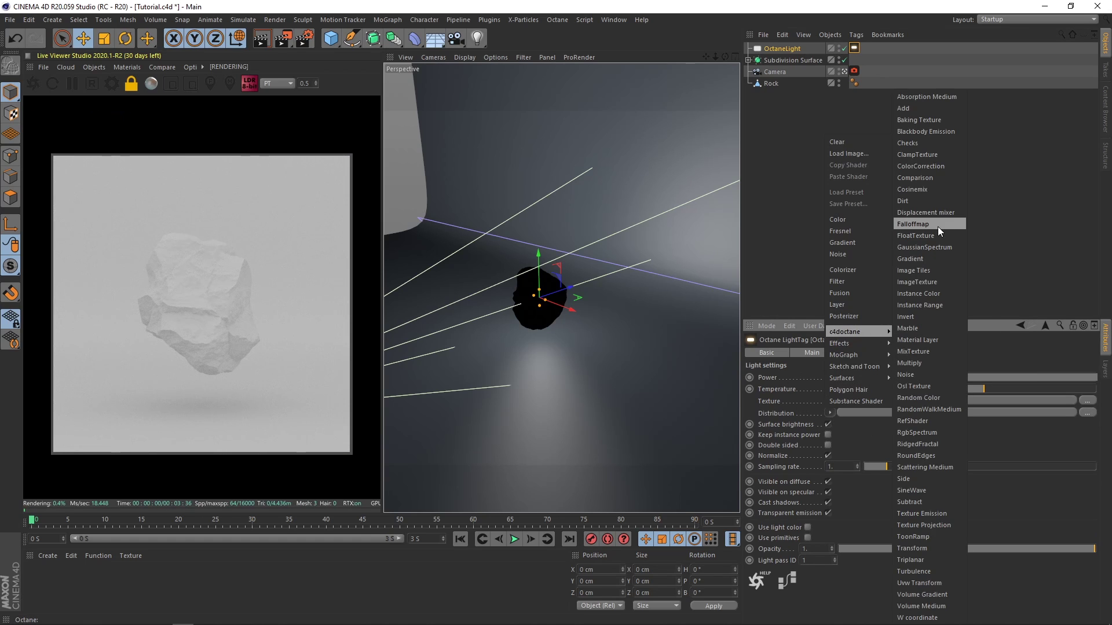
click(921, 224)
click(912, 411)
click(864, 378)
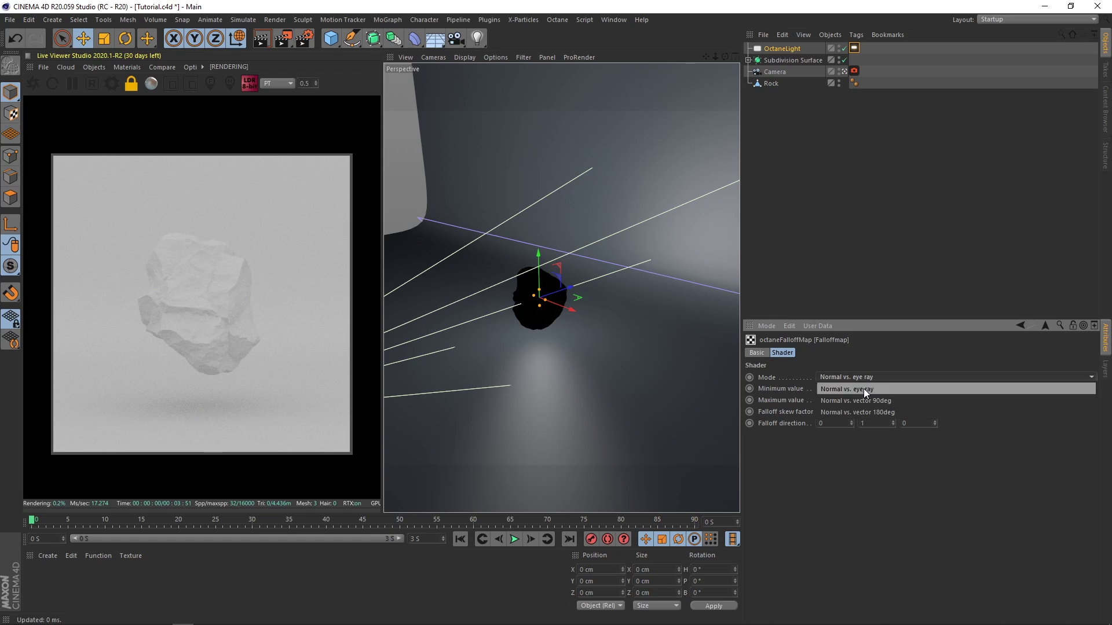
click(863, 399)
Add a Target tag to the Octane area light and set the Rock as its target object.
right_click(796, 53)
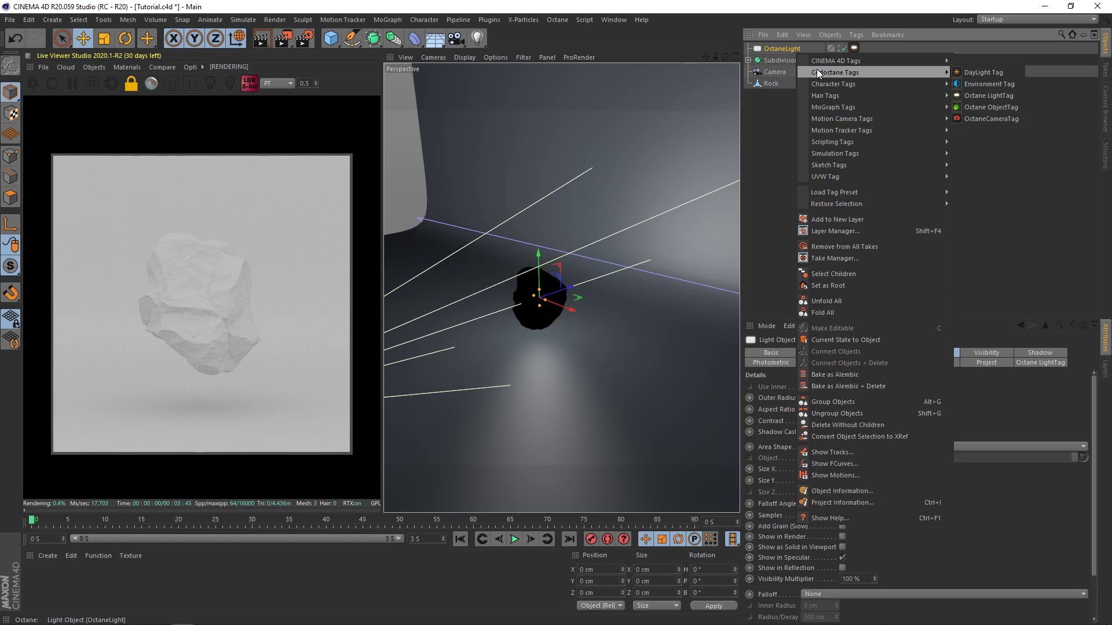
mouse_move(828, 61)
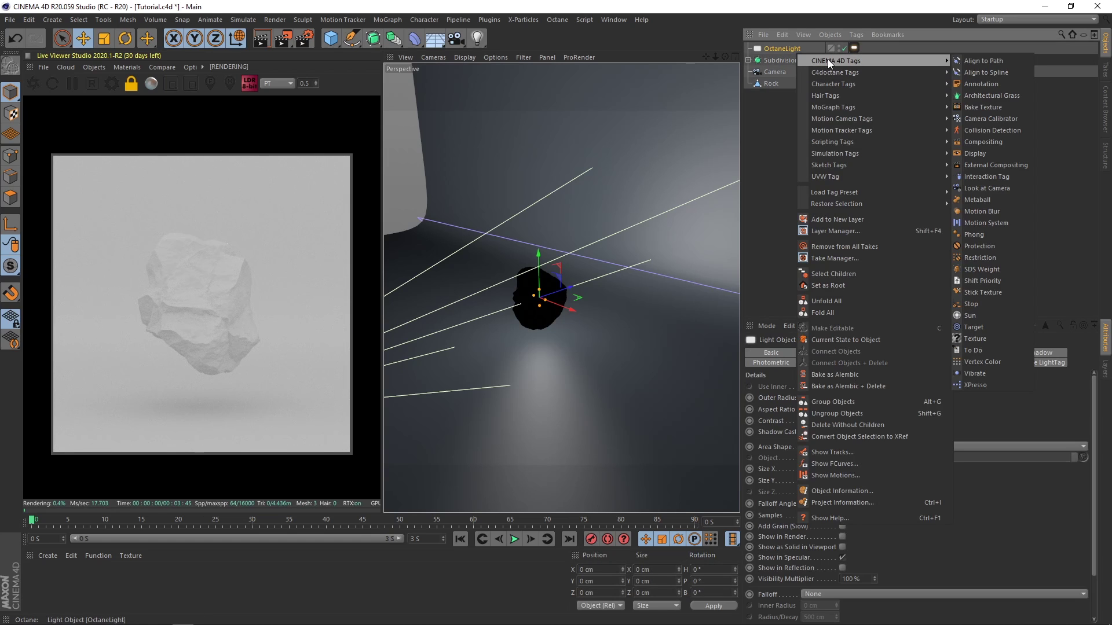
click(975, 326)
click(1091, 377)
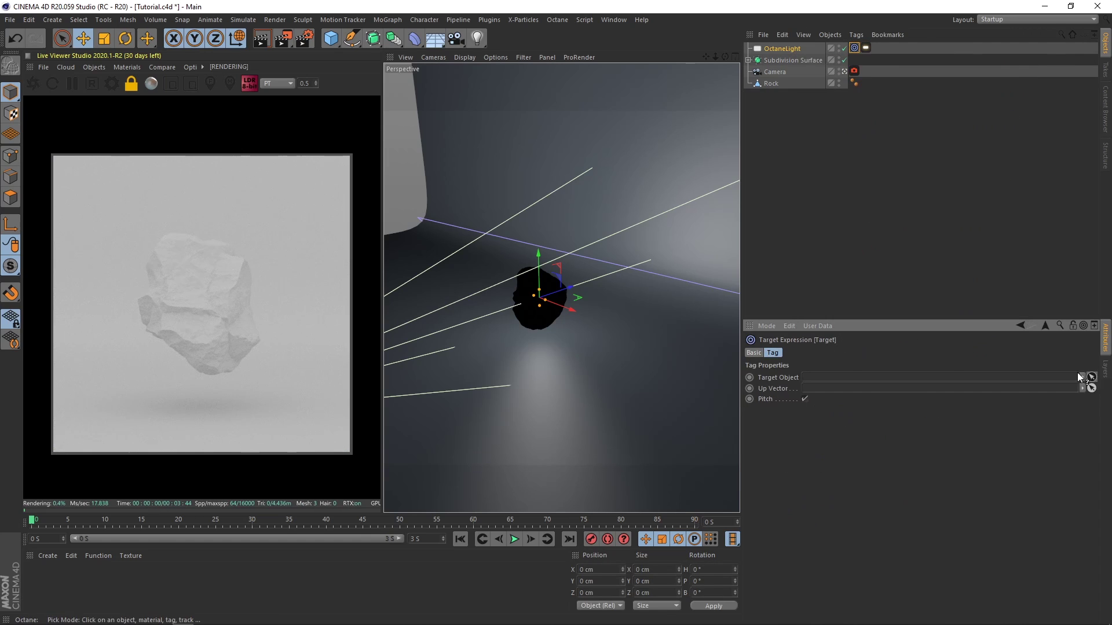
click(773, 82)
Move the area light up and to the side of the rock, to about X 2728 cm, Y 1338 cm and Z 270 cm.
click(787, 46)
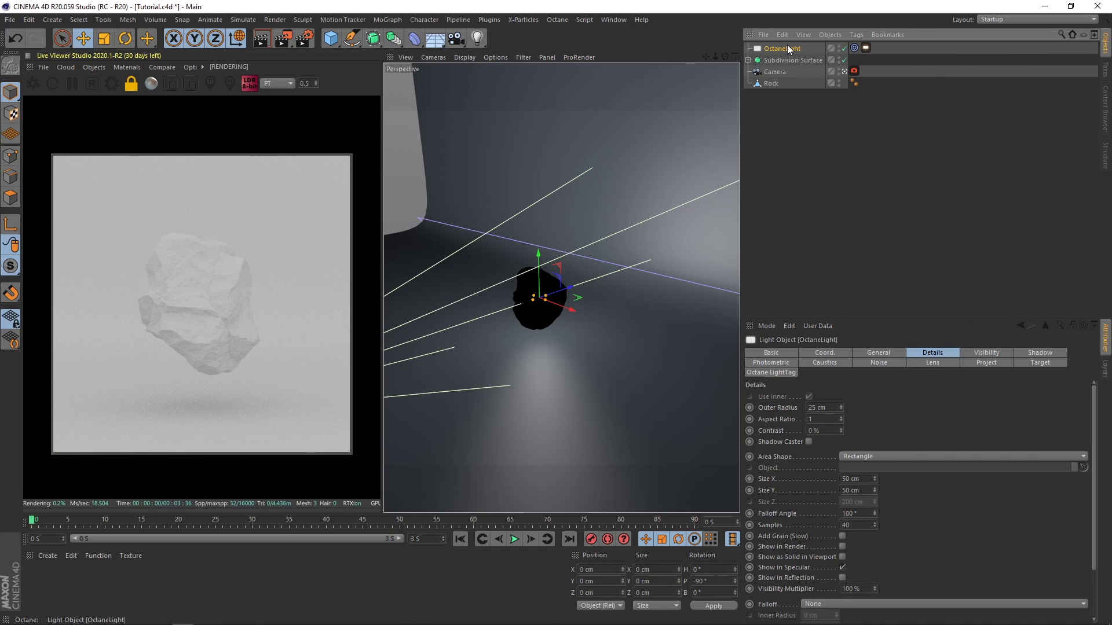
scroll(547, 320, down, 10)
alt+drag(566, 289, 637, 221)
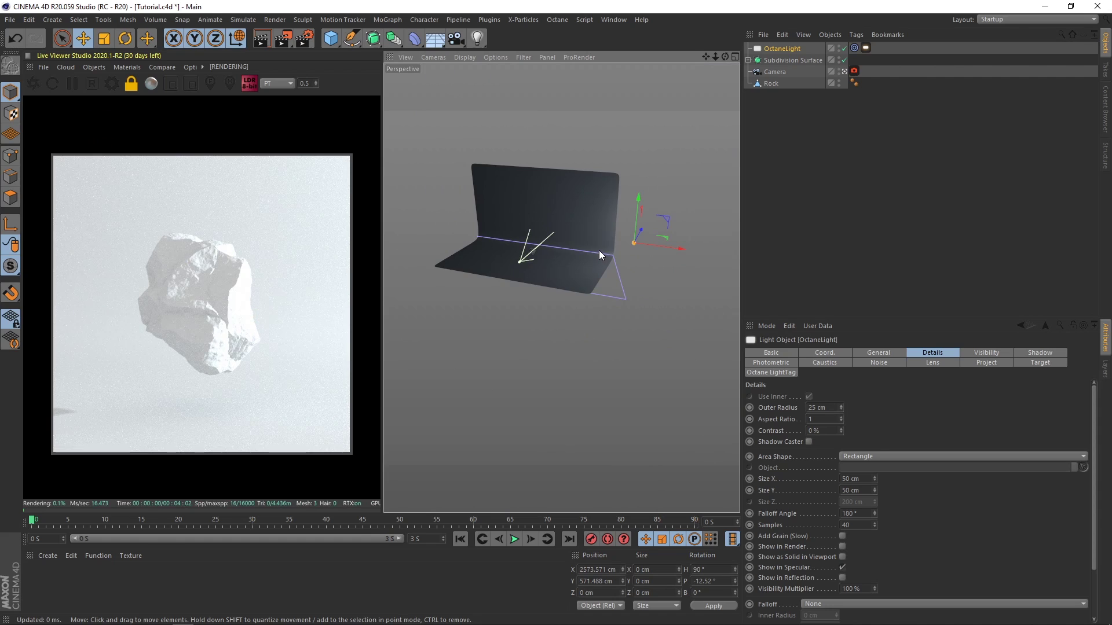
alt+middle_drag(598, 250, 543, 299)
drag(585, 282, 583, 251)
alt+drag(506, 261, 566, 299)
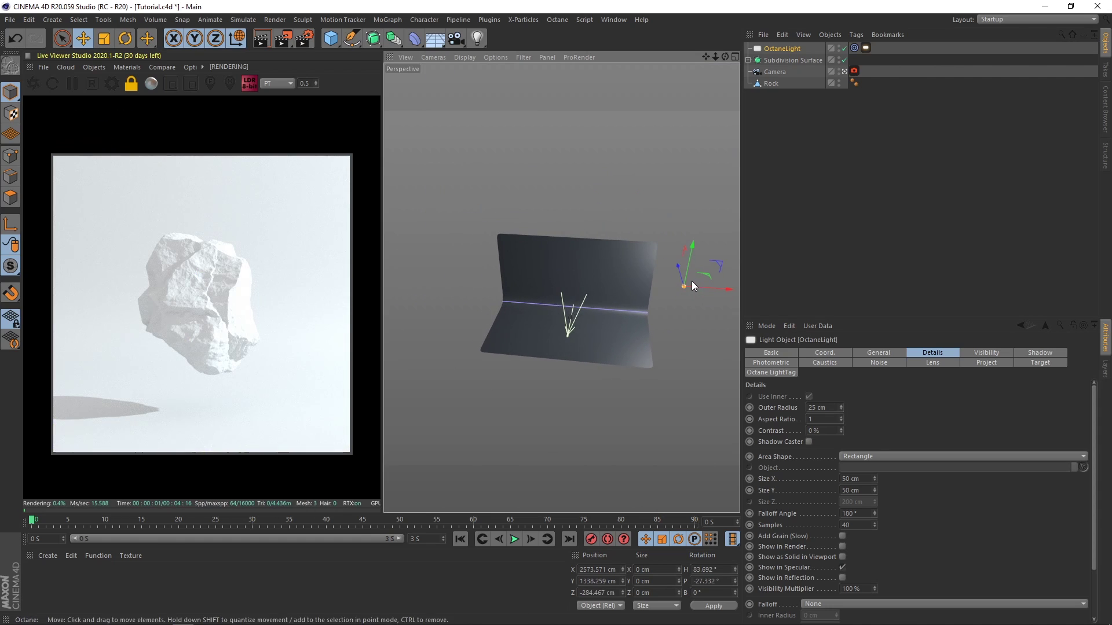
drag(678, 266, 673, 262)
alt+middle_drag(586, 285, 454, 272)
drag(572, 264, 578, 265)
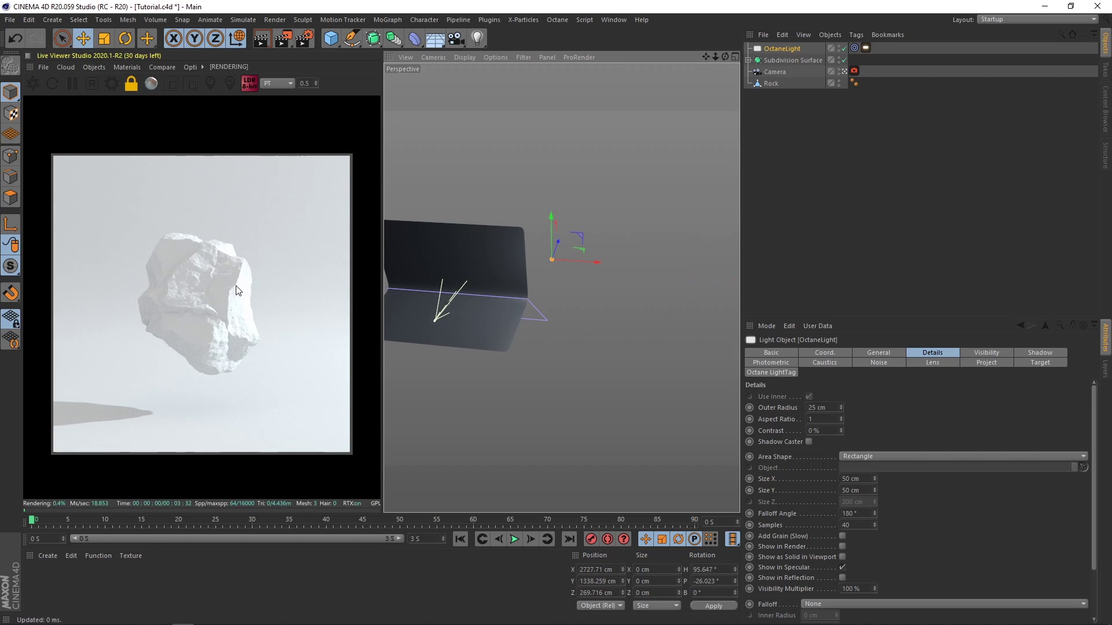
Enable the Camera Imager on the Octane camera tag and set highlight compression to 1.
click(854, 71)
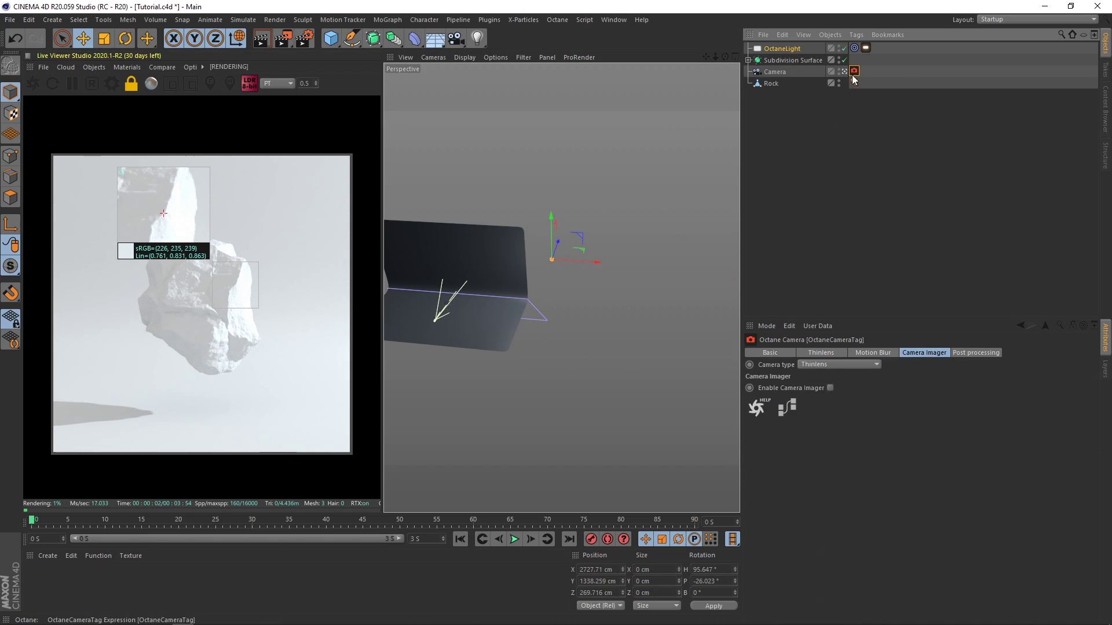
click(830, 388)
drag(875, 502, 1087, 503)
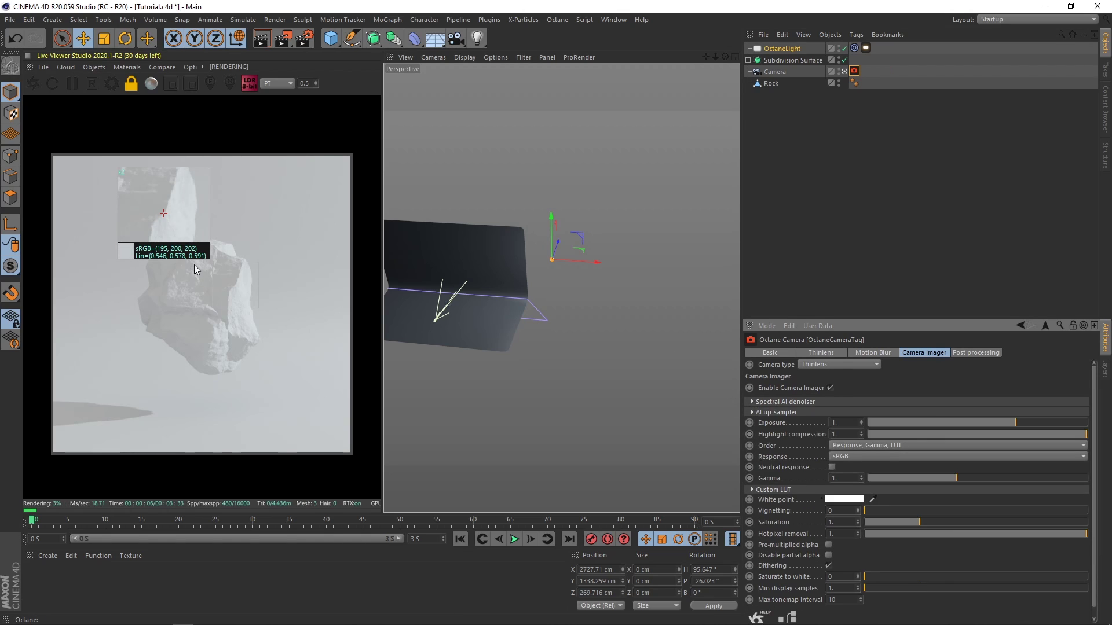
click(796, 127)
Move the area light slightly closer to the rock along its X axis, leaving nothing selected.
click(782, 49)
mouse_move(562, 260)
mouse_down()
mouse_move(540, 264)
mouse_move(546, 246)
mouse_move(547, 264)
mouse_move(532, 238)
mouse_move(548, 268)
mouse_move(541, 258)
mouse_up()
click(832, 213)
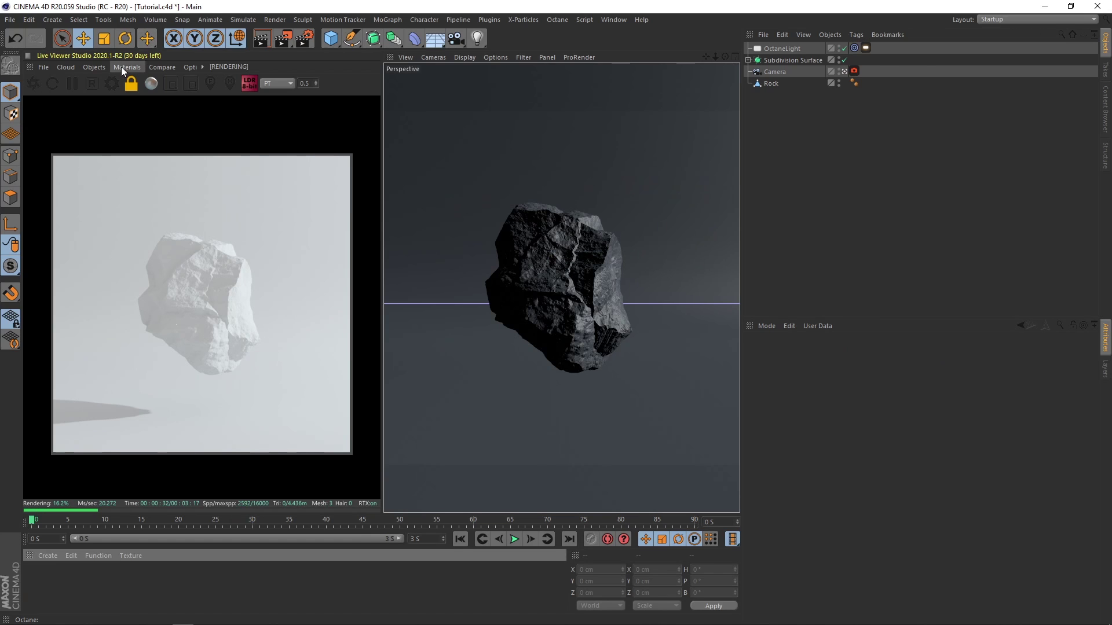
Create an Octane glossy material and apply it to the Rock.
click(122, 67)
click(205, 129)
drag(41, 577, 772, 84)
Open the Octane Node Editor and lay out the glossy material's node beside the live render.
click(132, 67)
click(151, 92)
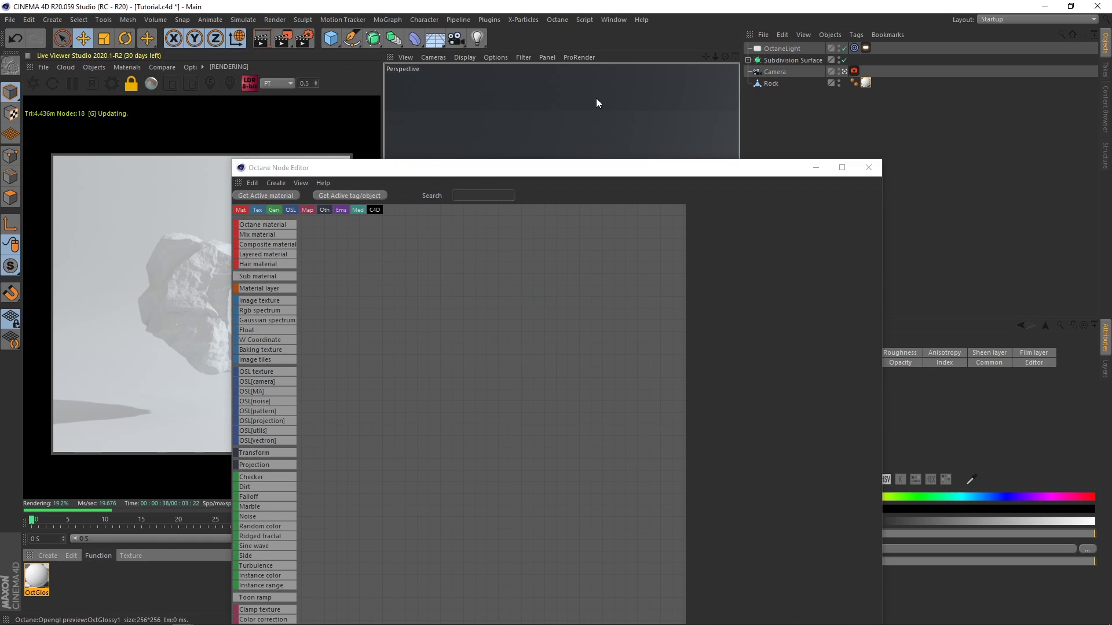
drag(470, 172, 628, 98)
drag(566, 280, 689, 254)
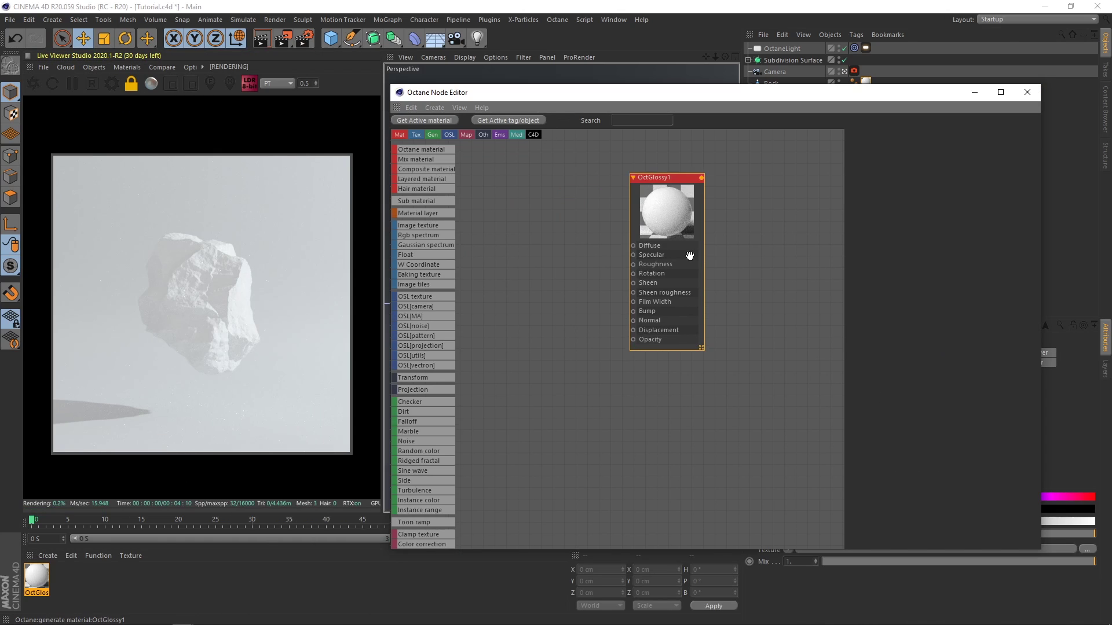
Connect an Image texture to the material's Diffuse and load rock_01_diff_8k.jpg into it without copying the file to the project.
drag(431, 228, 541, 272)
drag(637, 233, 663, 228)
drag(570, 243, 571, 244)
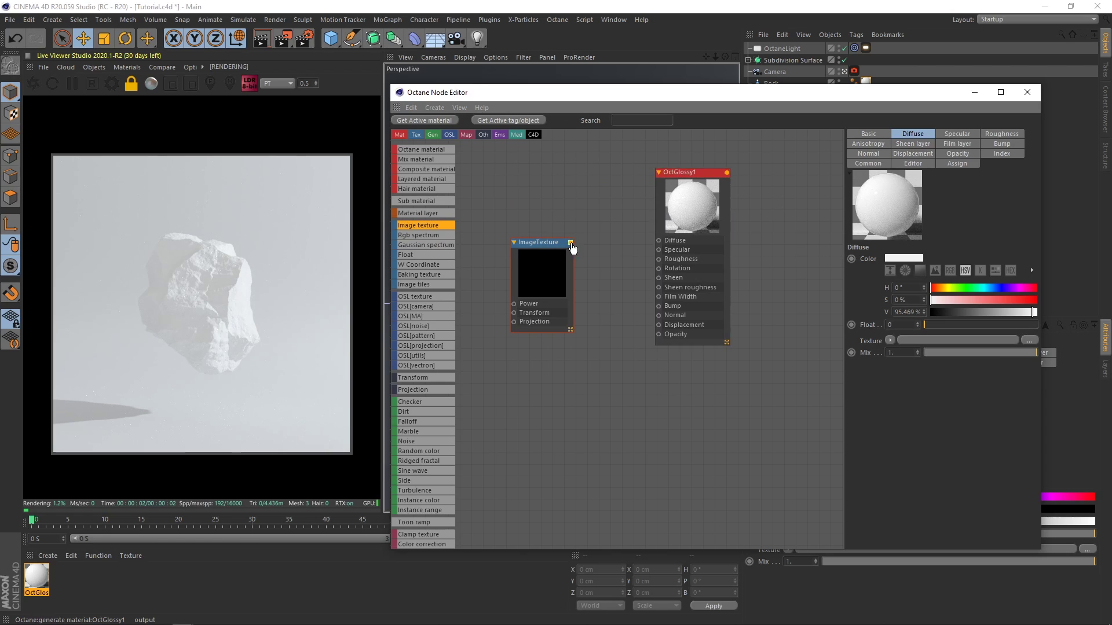
drag(658, 245, 659, 241)
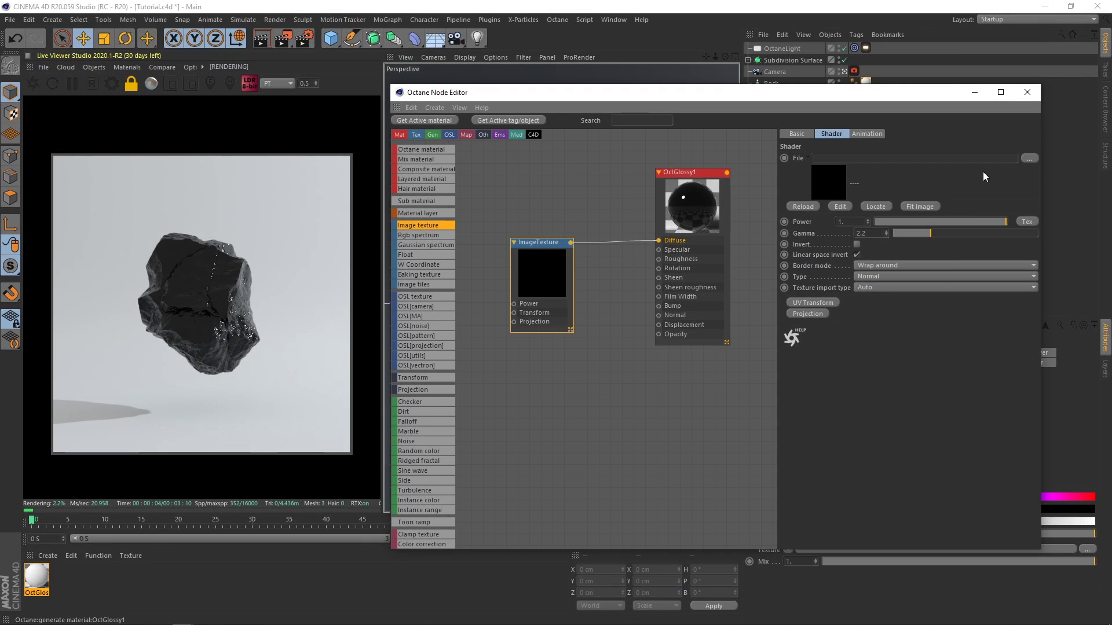
click(1029, 159)
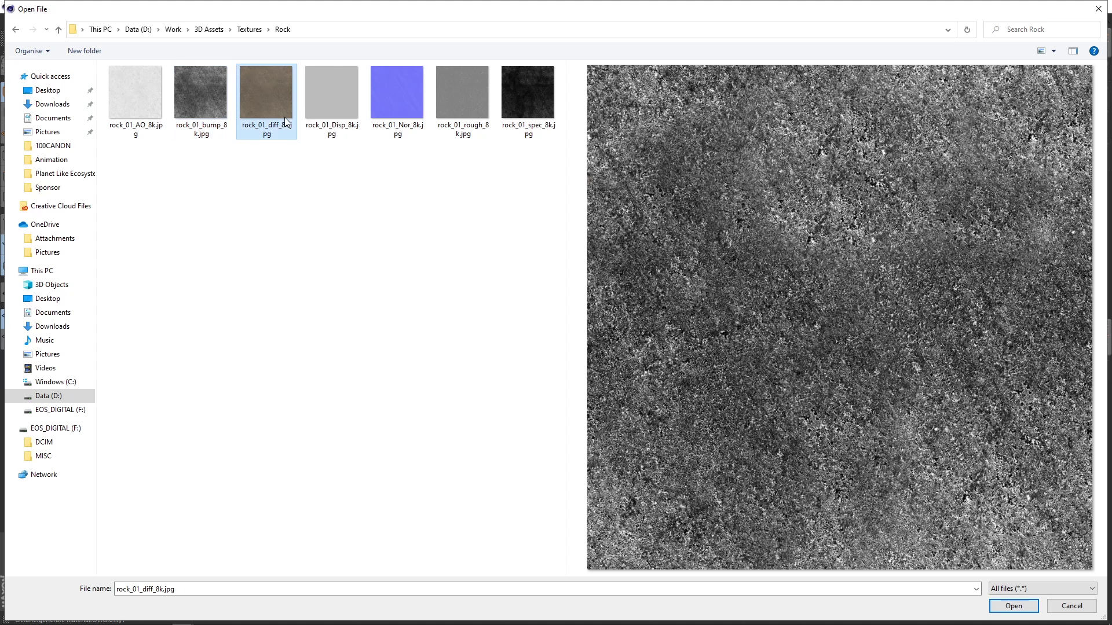
click(1012, 611)
click(632, 356)
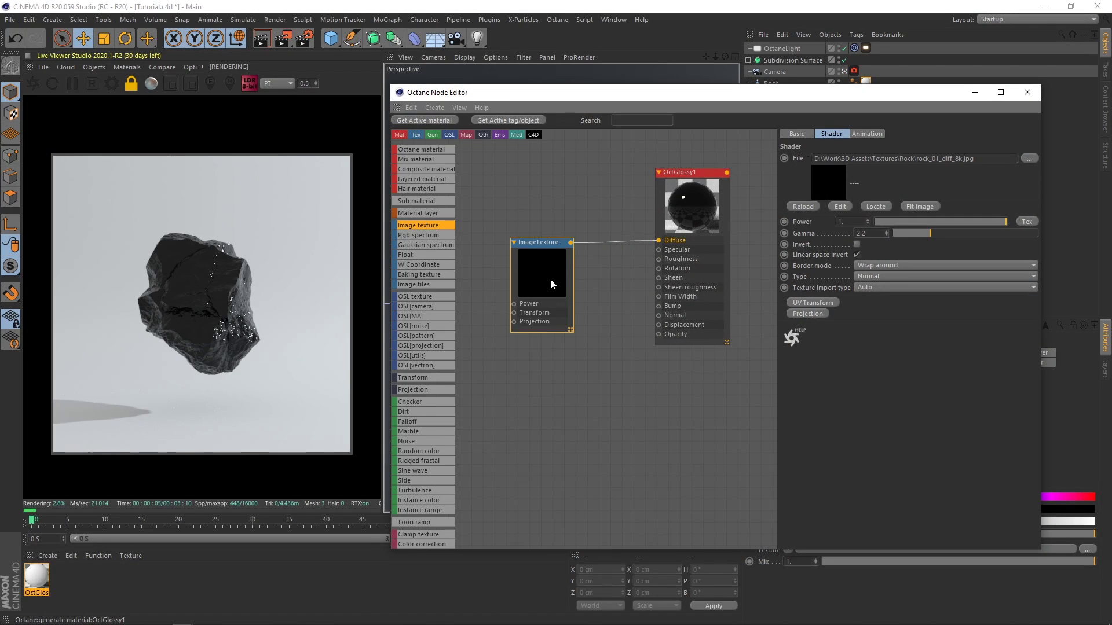
drag(546, 285, 534, 260)
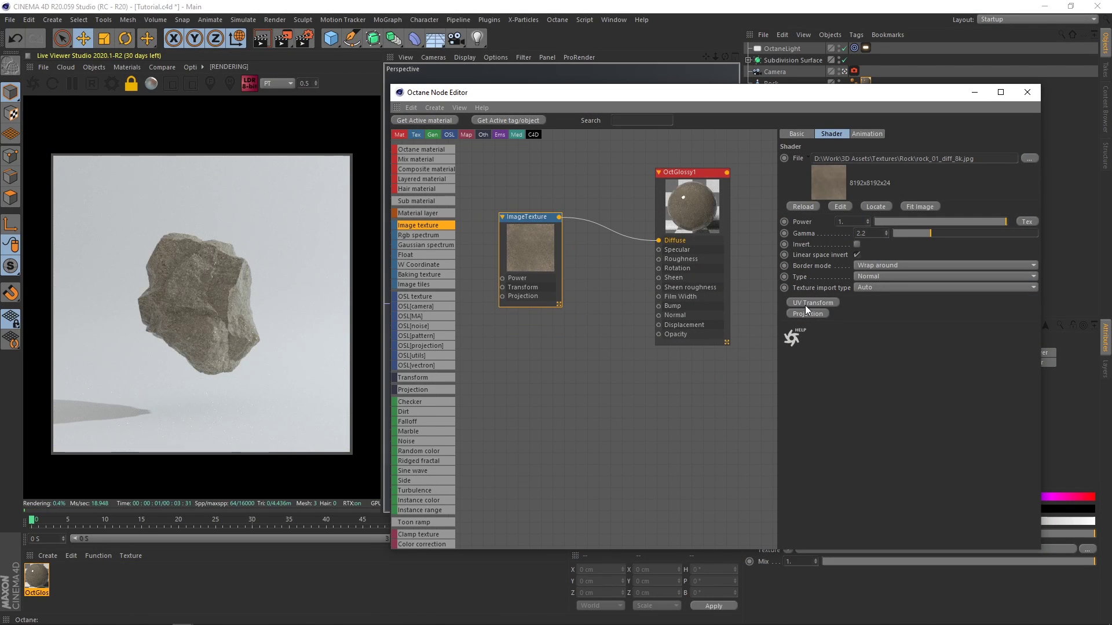
Add a UV Transform and a Projection to the diffuse image texture and set the texture projection to Box.
click(805, 304)
click(802, 313)
middle_drag(606, 247, 692, 262)
drag(674, 199, 520, 334)
click(880, 158)
click(877, 172)
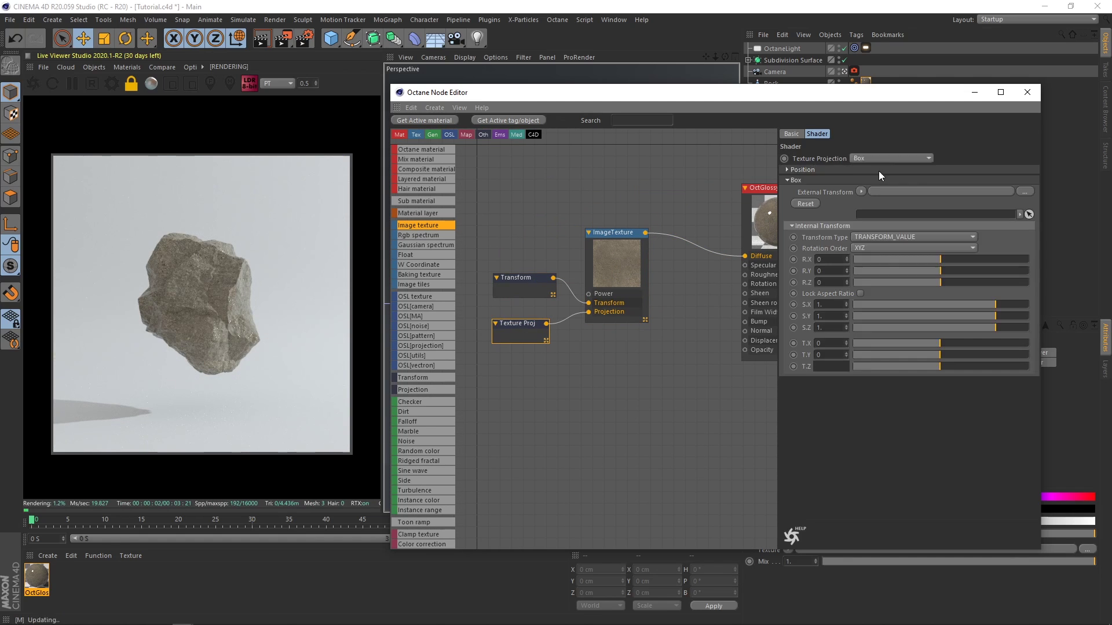
Insert a Color correction after the diffuse image texture with saturation about 0.33, gamma about 1.82 and contrast about 0.11.
click(623, 273)
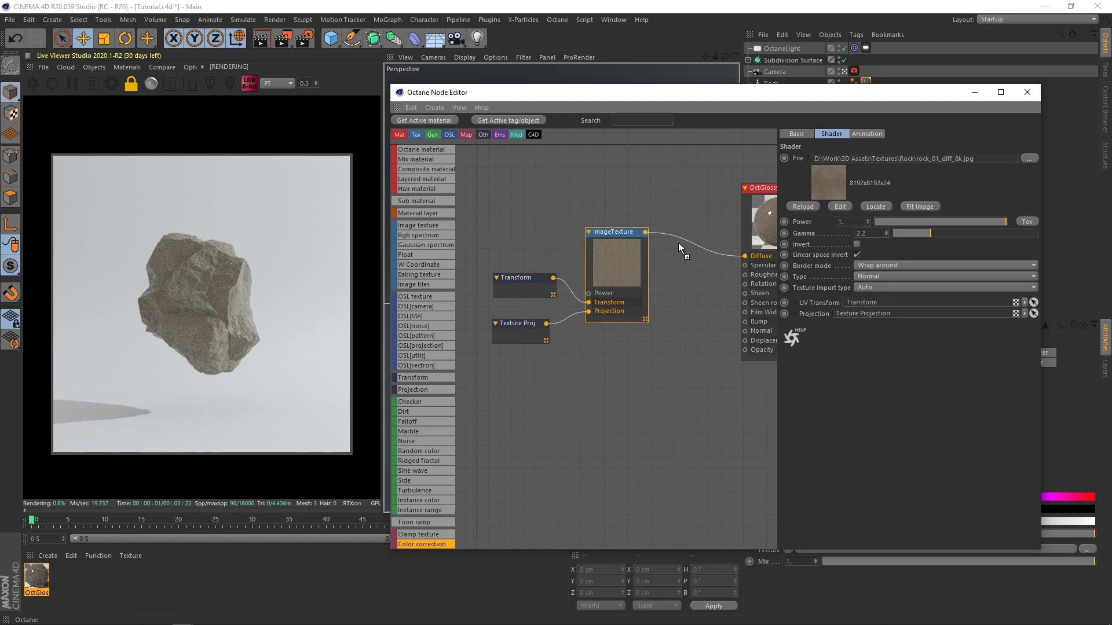
drag(678, 242, 680, 245)
drag(915, 238, 885, 237)
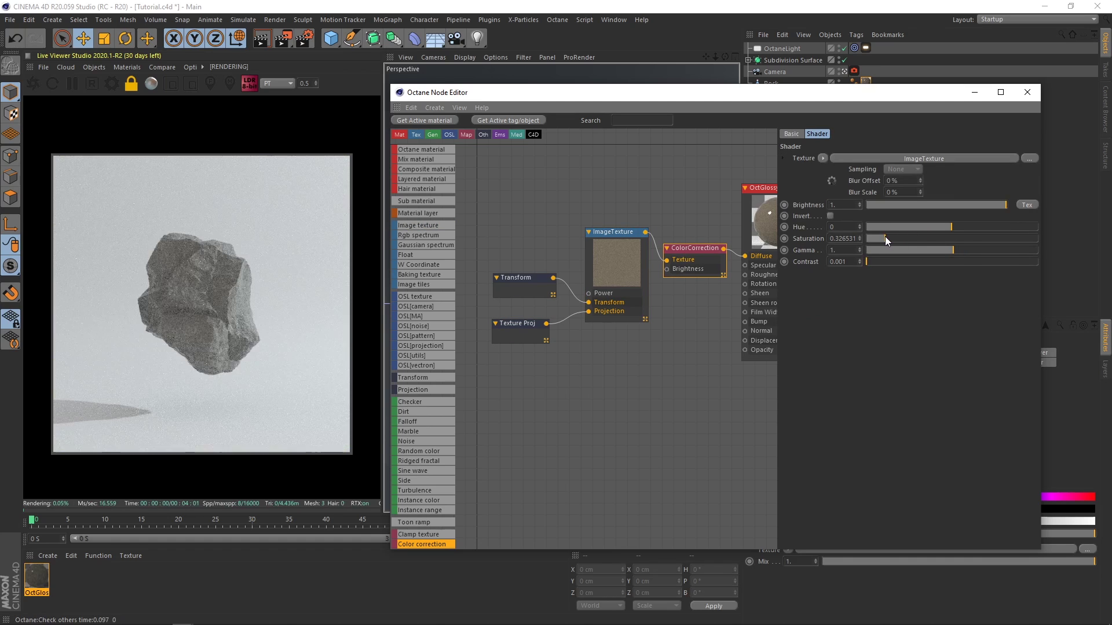
mouse_move(958, 253)
mouse_down()
mouse_move(971, 253)
mouse_move(926, 263)
mouse_move(964, 252)
mouse_up()
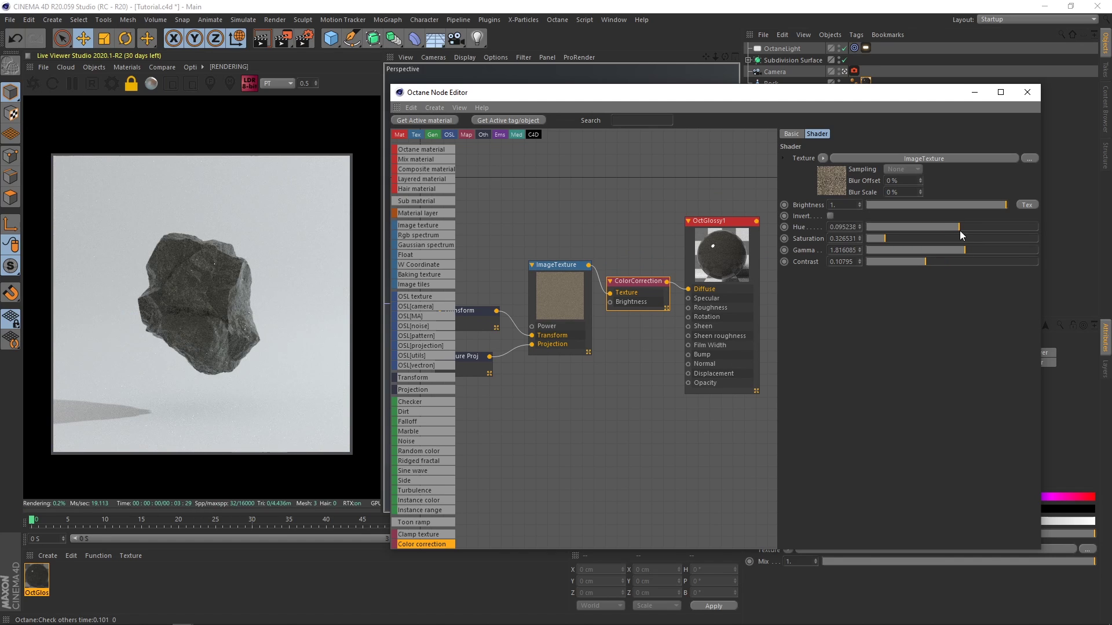
Refine the color correction with hue about 0.04 and saturation about 0.10, and fine-tune its gamma and contrast.
drag(960, 231, 955, 232)
drag(877, 238, 872, 238)
drag(977, 251, 966, 255)
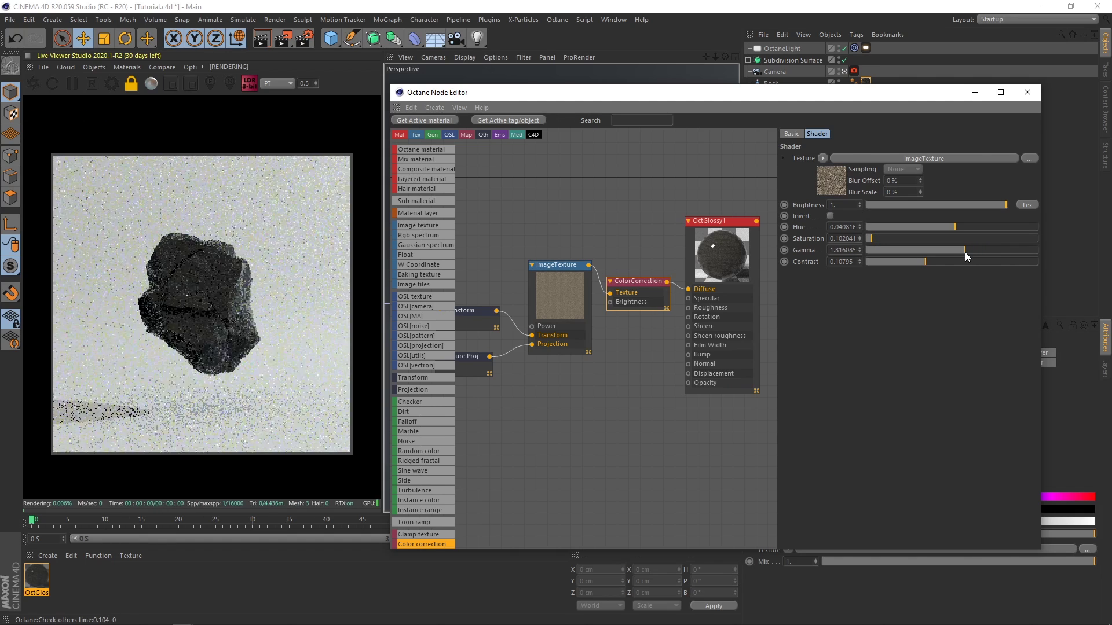
drag(869, 238, 843, 236)
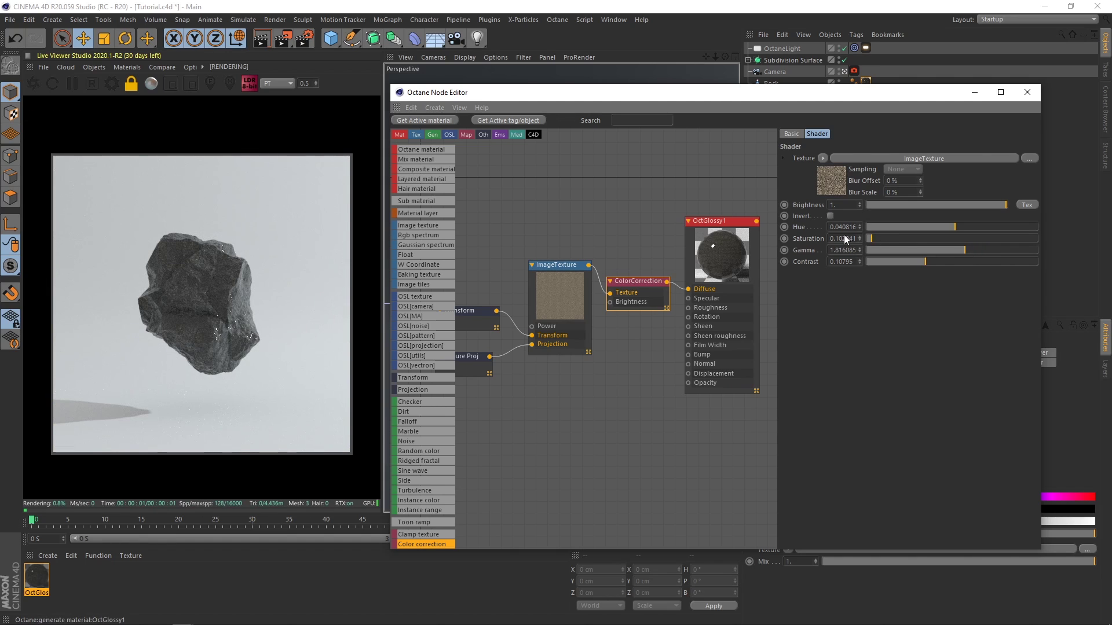
click(982, 251)
drag(982, 252, 933, 259)
Raise the glossy material's roughness float value.
click(714, 279)
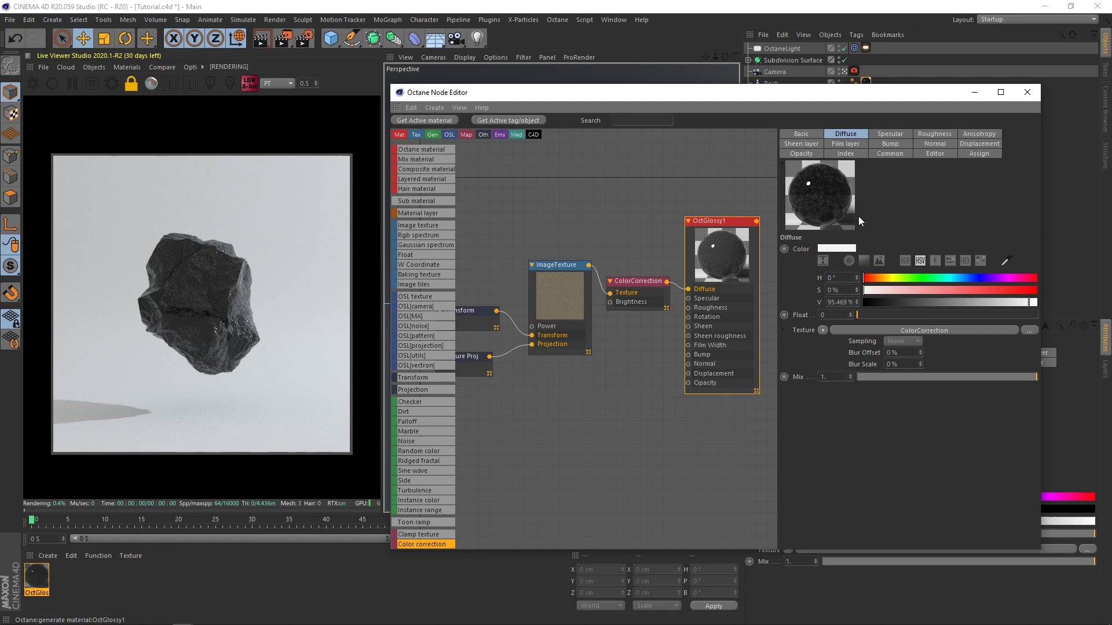
click(945, 134)
drag(951, 315, 960, 315)
Duplicate the diffuse image texture node and connect the existing Transform and Texture Projection nodes to the copy.
click(567, 307)
key(ctrl+c)
key(ctrl+v)
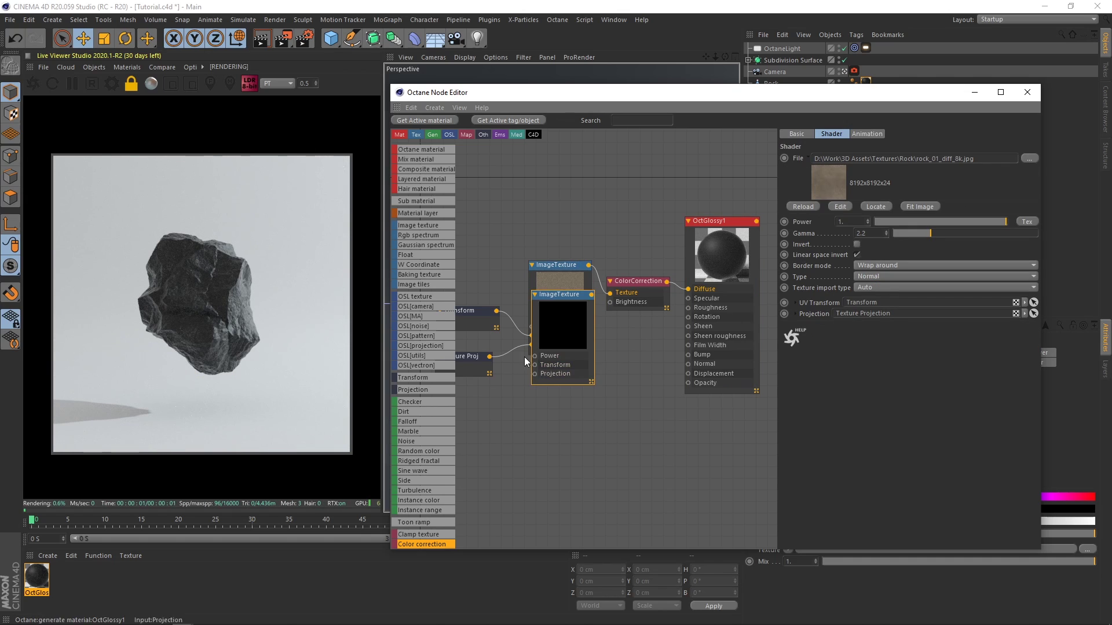
drag(544, 330, 573, 419)
drag(565, 466, 561, 454)
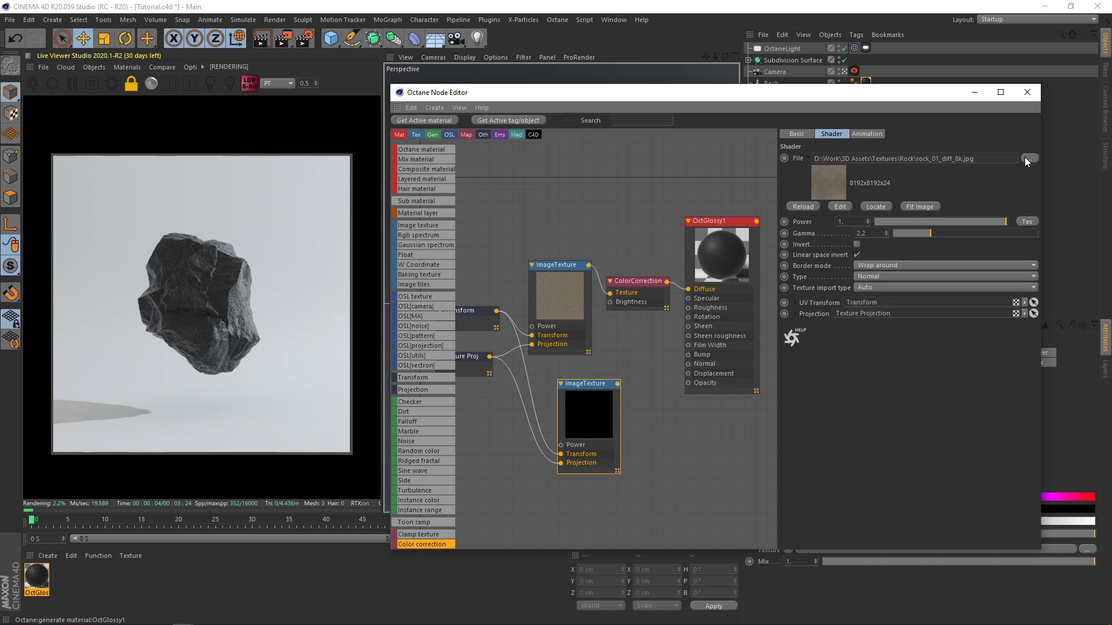
Load rock_01_Nor_8k.jpg into the duplicated texture without copying the file, connect it to Normal, and place it above the diffuse texture.
click(1024, 157)
double_click(408, 130)
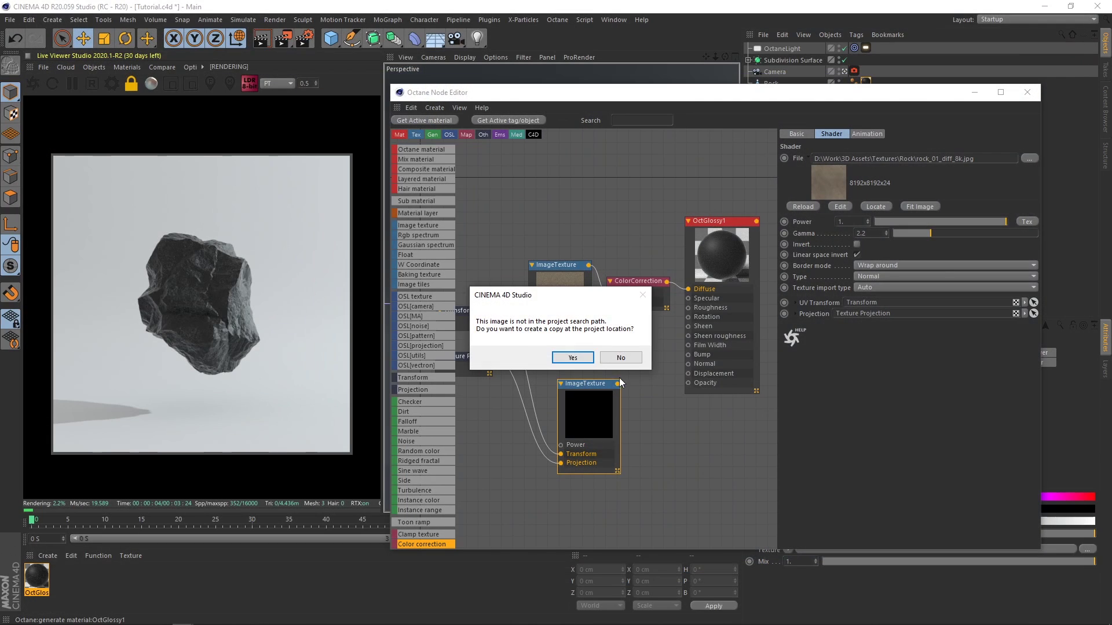
click(621, 357)
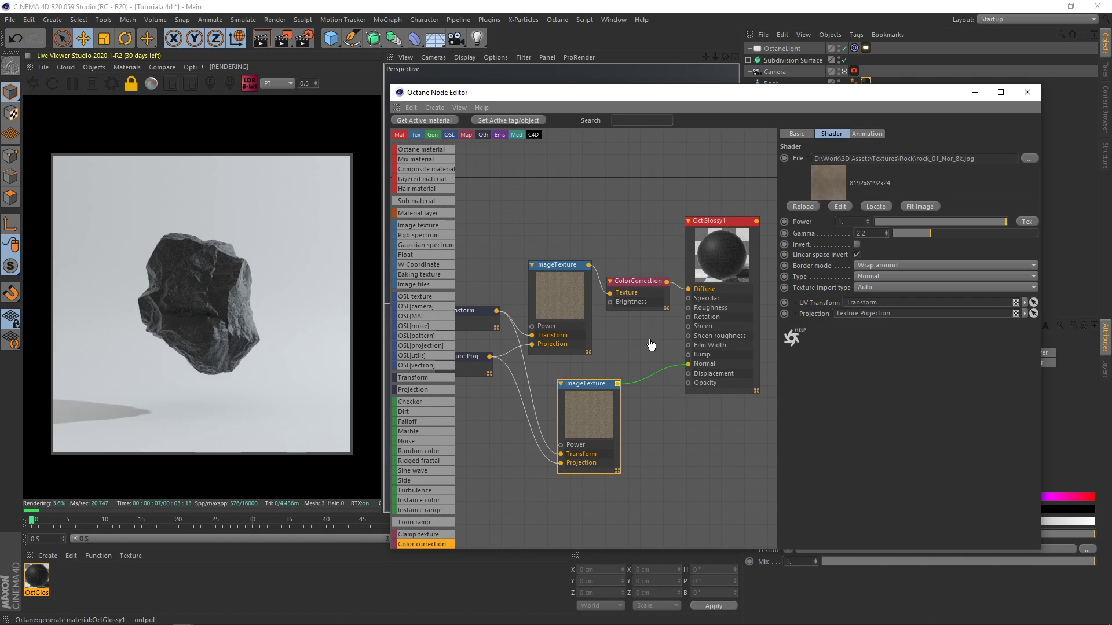
drag(597, 399, 556, 154)
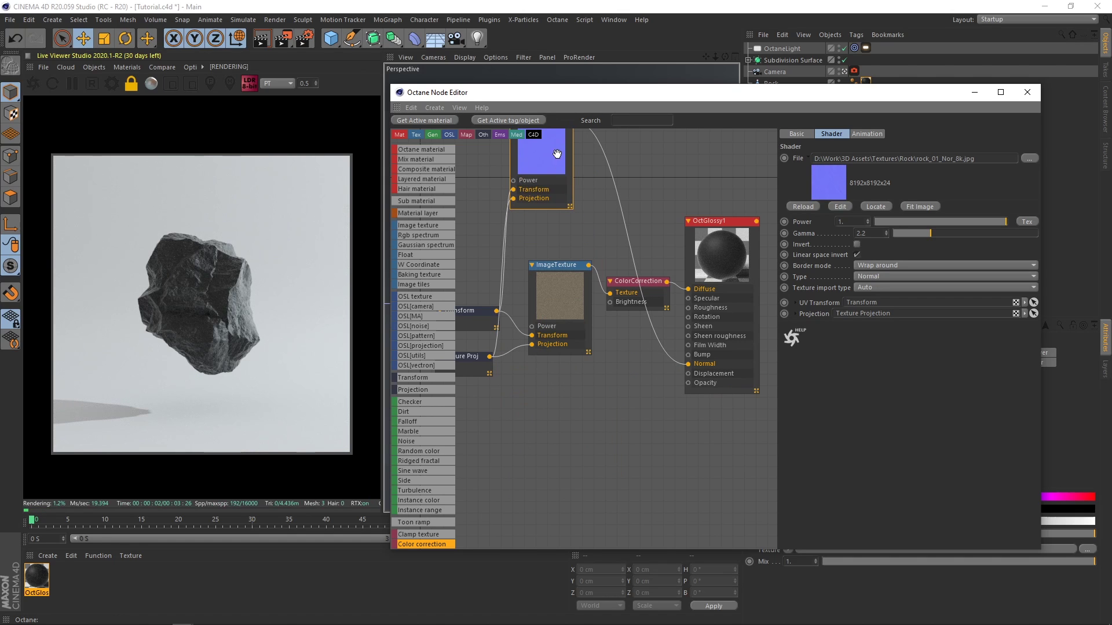
Add a Noise texture below the diffuse texture and connect it to the material's Roughness.
mouse_move(556, 363)
middle_down()
mouse_move(571, 364)
mouse_move(561, 345)
middle_up()
scroll(415, 387, down, 4)
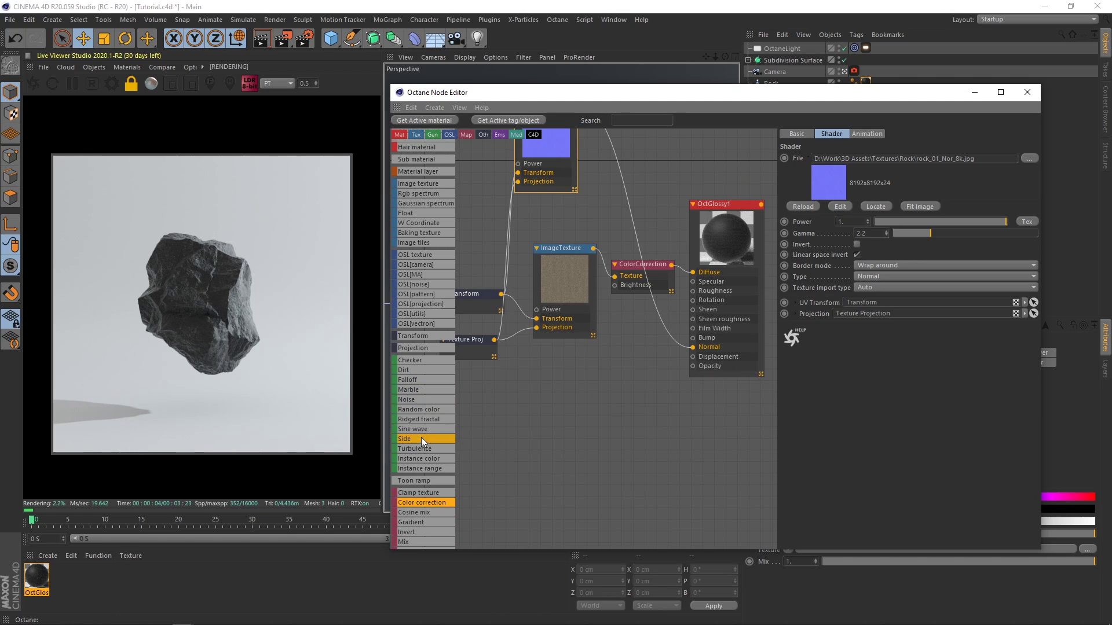
drag(427, 399, 554, 378)
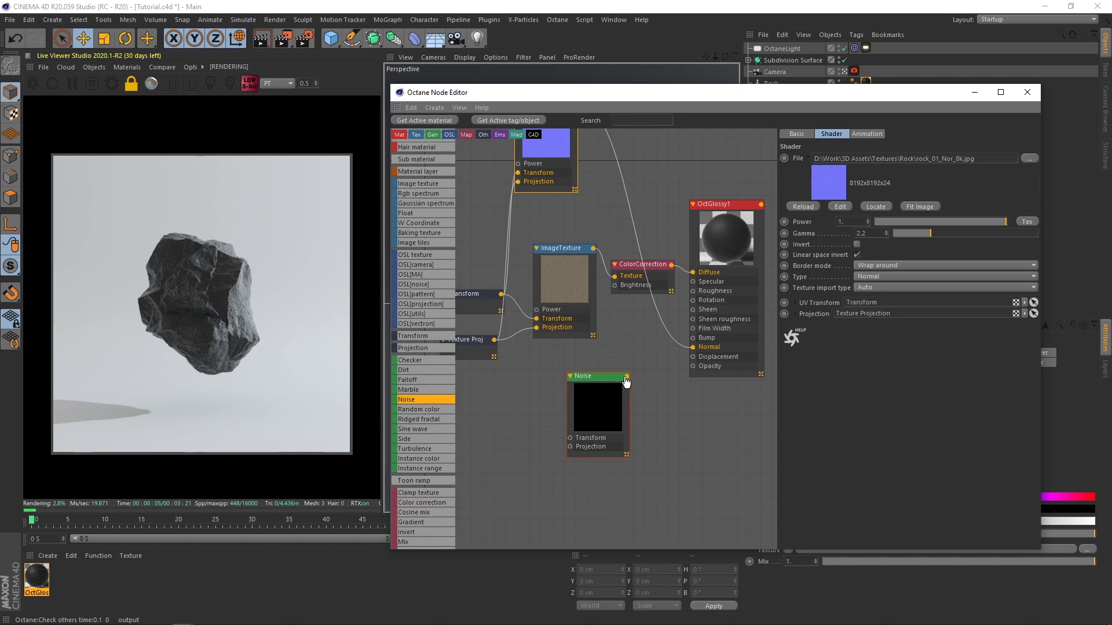
drag(627, 377, 693, 291)
click(601, 413)
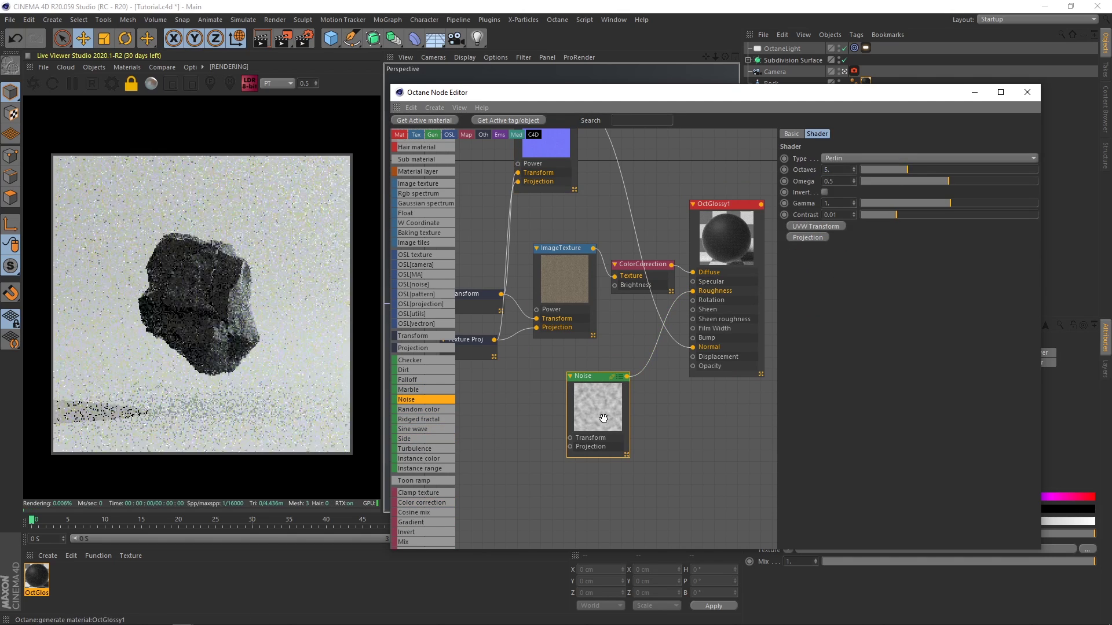
Add a UVW Transform and a Projection to the Noise texture and set its texture projection to Box.
click(807, 228)
click(807, 233)
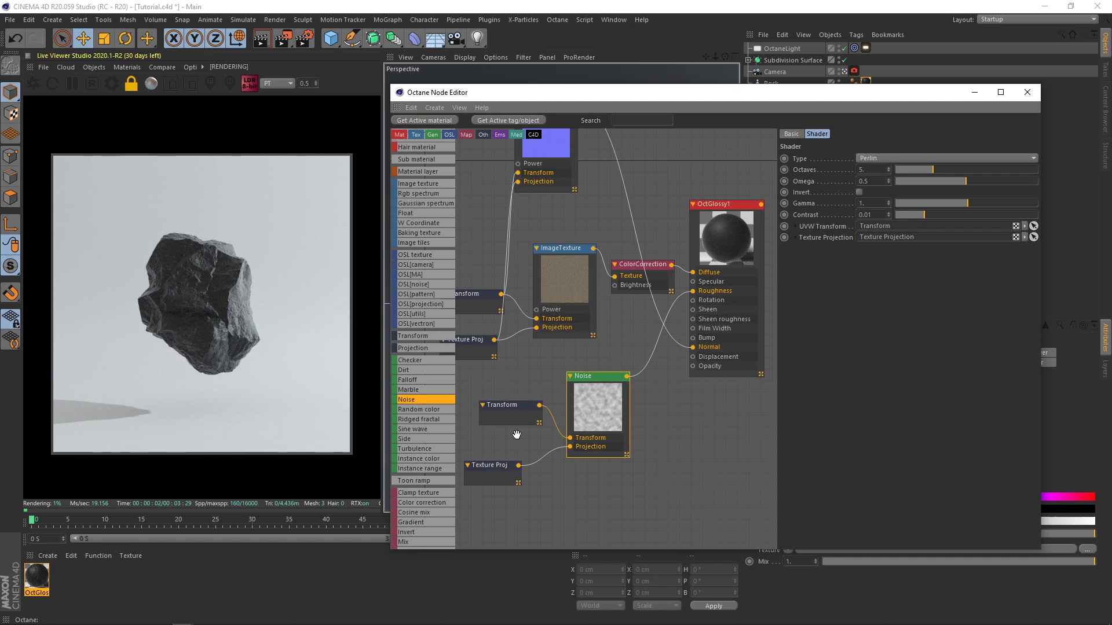
click(487, 465)
click(869, 158)
click(869, 168)
Solo the Noise node to preview its pattern on the rock in the live render.
right_click(578, 418)
click(606, 418)
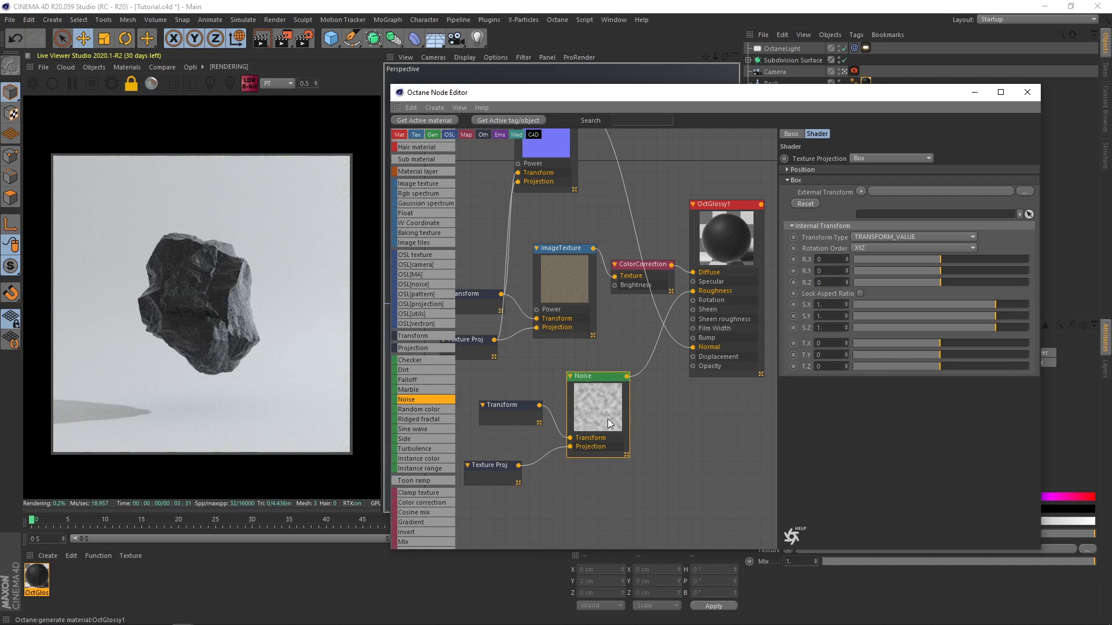
right_click(612, 408)
click(618, 416)
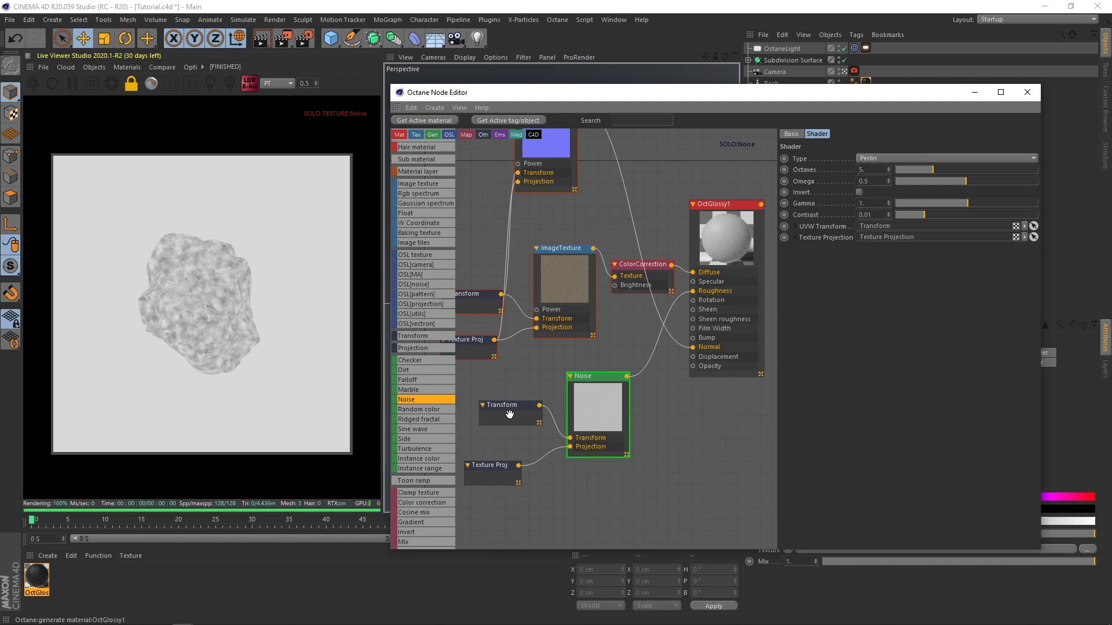
Set the Noise's transform scale to about 0.167, its contrast to about 6.99 and octaves to 2, and end its solo preview.
click(510, 413)
drag(965, 242, 953, 248)
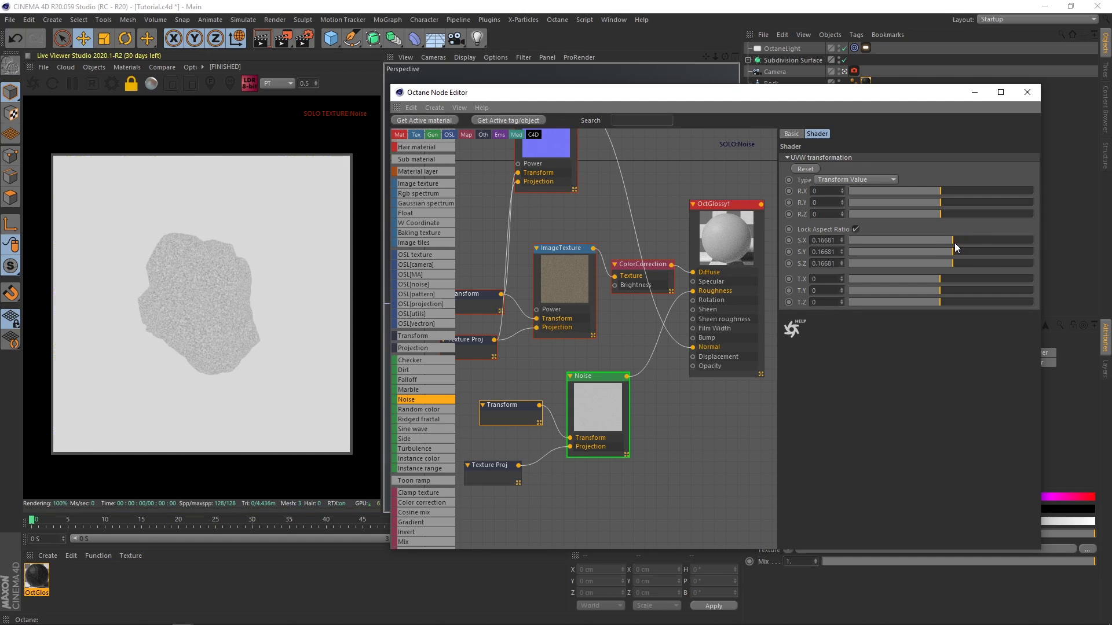
drag(954, 242, 1006, 217)
click(615, 423)
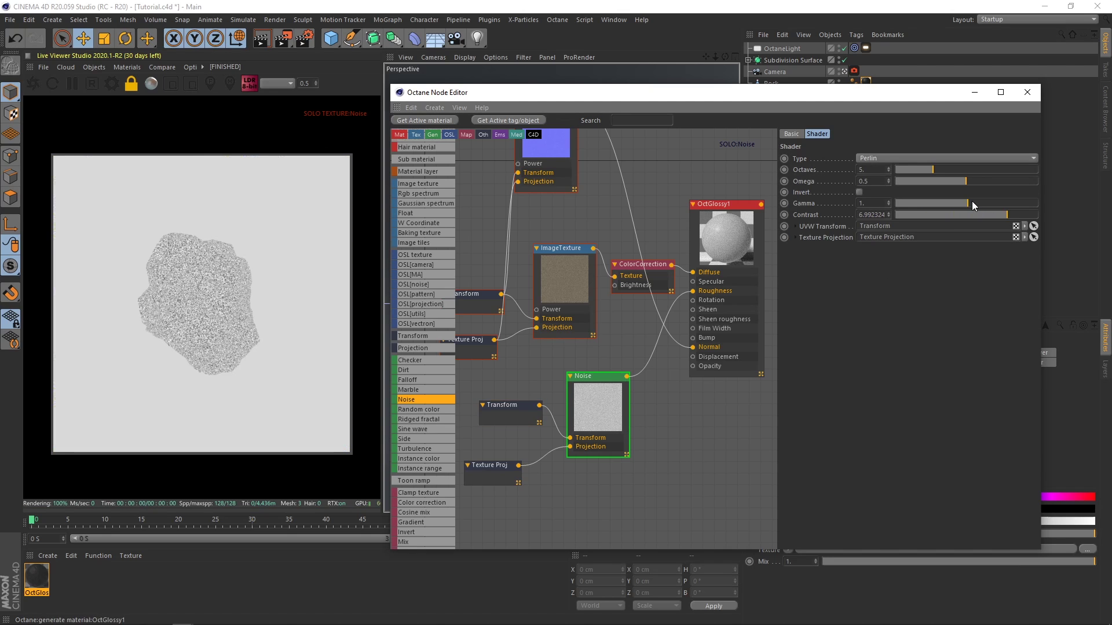
drag(912, 172, 905, 172)
right_click(629, 408)
click(634, 413)
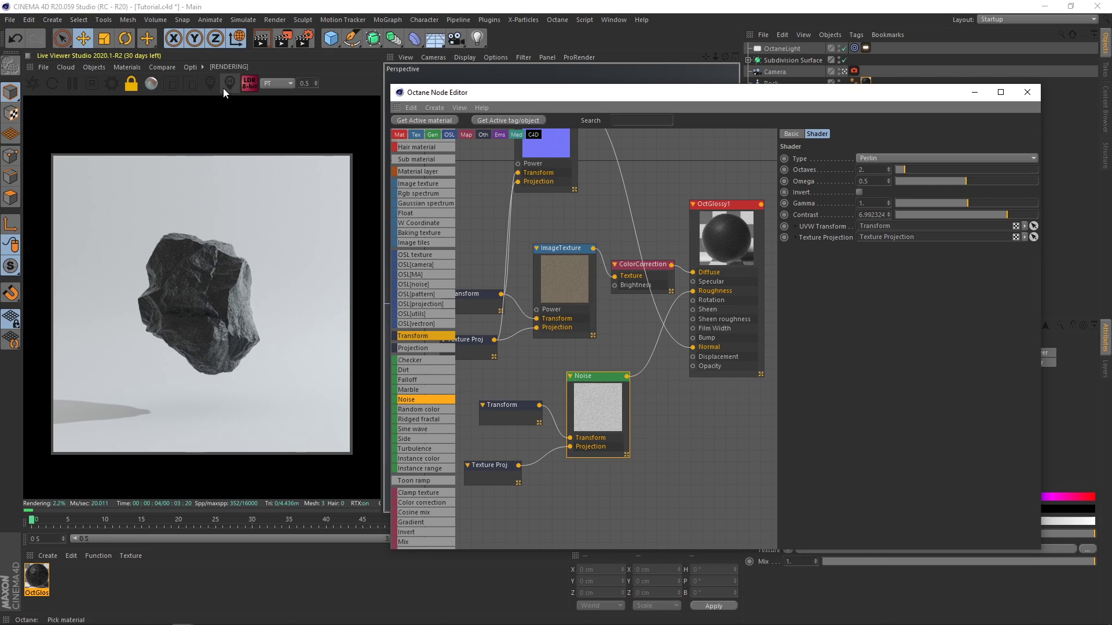
Store the current render, disconnect the Noise from Roughness, and compare both versions of the rock in A/B mode.
click(161, 68)
click(172, 85)
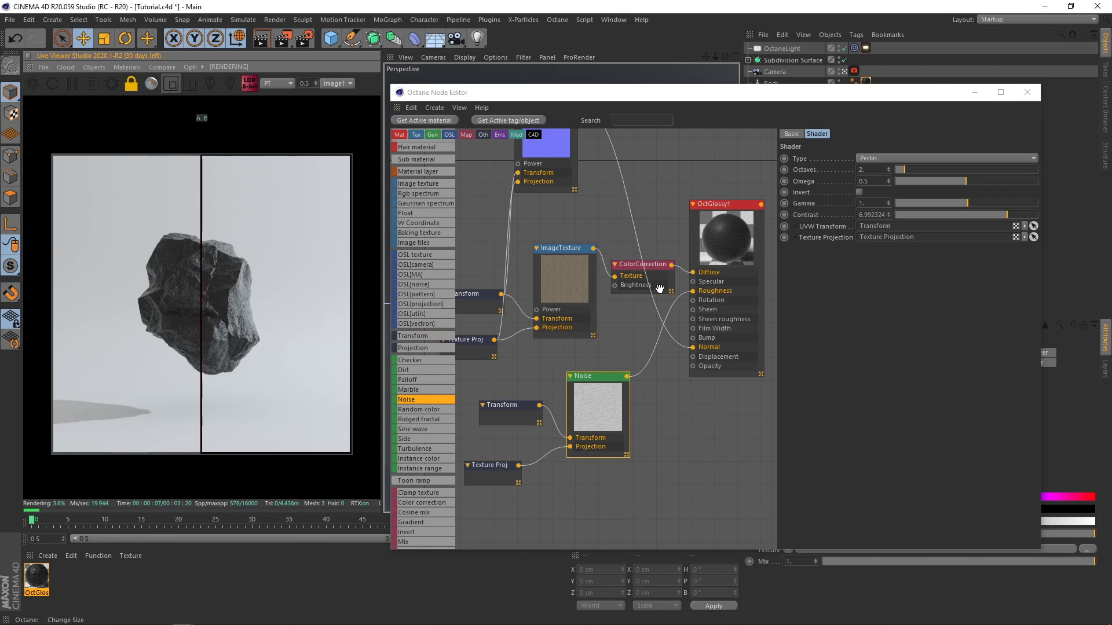
drag(692, 290, 648, 360)
drag(203, 233, 144, 283)
click(168, 84)
click(171, 92)
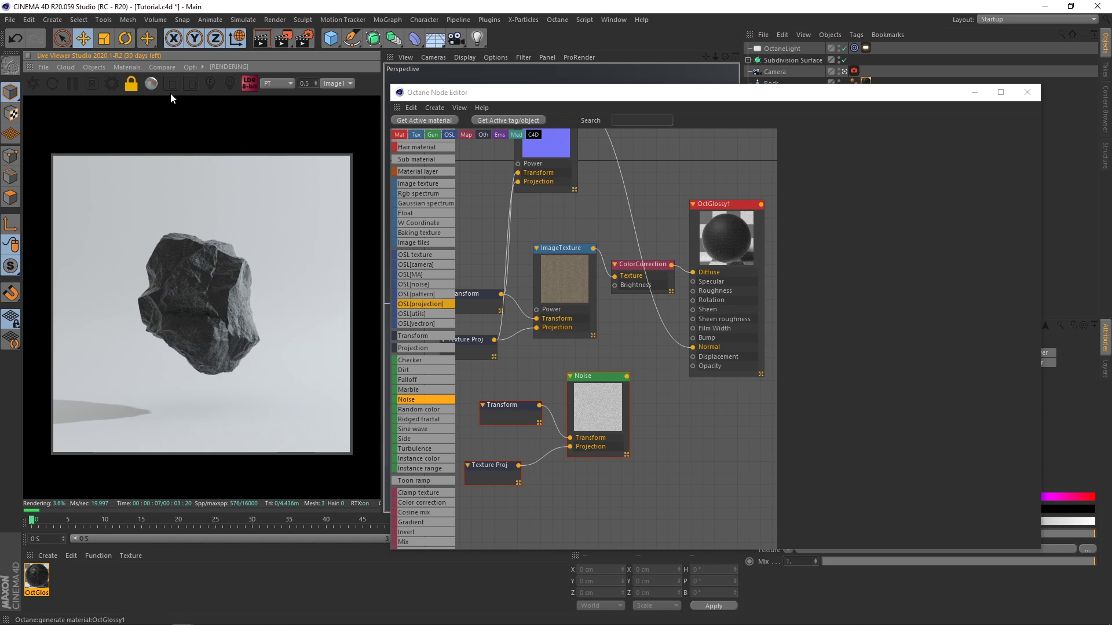
Reconnect the Noise to the material's Roughness and set its gamma to about 2.12 and contrast to about 0.59.
click(586, 376)
mouse_move(641, 377)
mouse_down()
mouse_move(712, 286)
mouse_move(642, 354)
mouse_up()
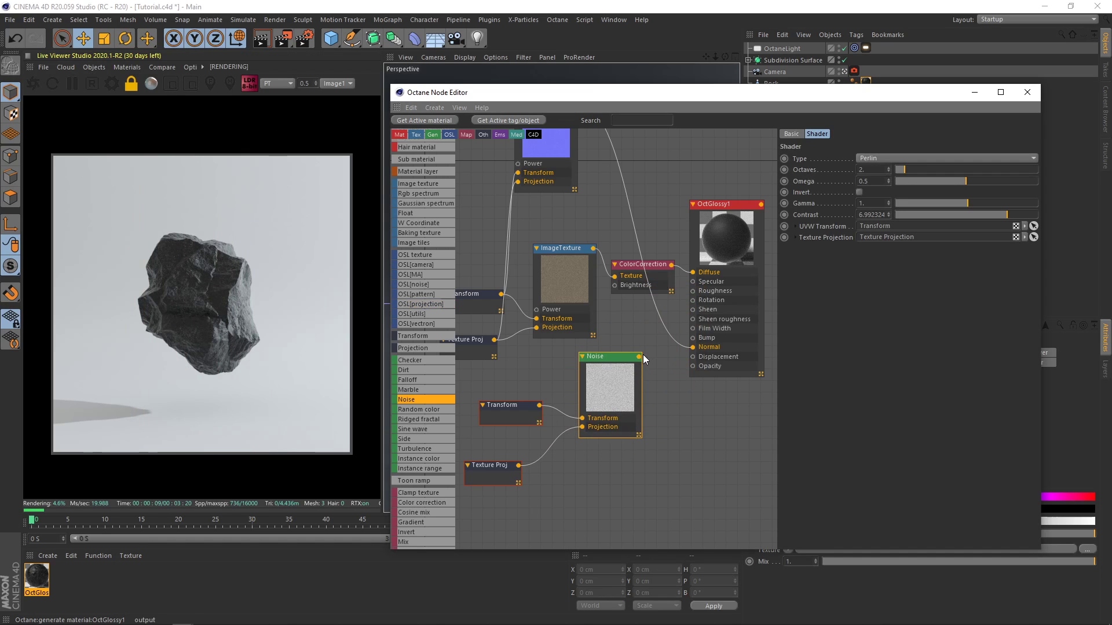
drag(706, 288, 706, 291)
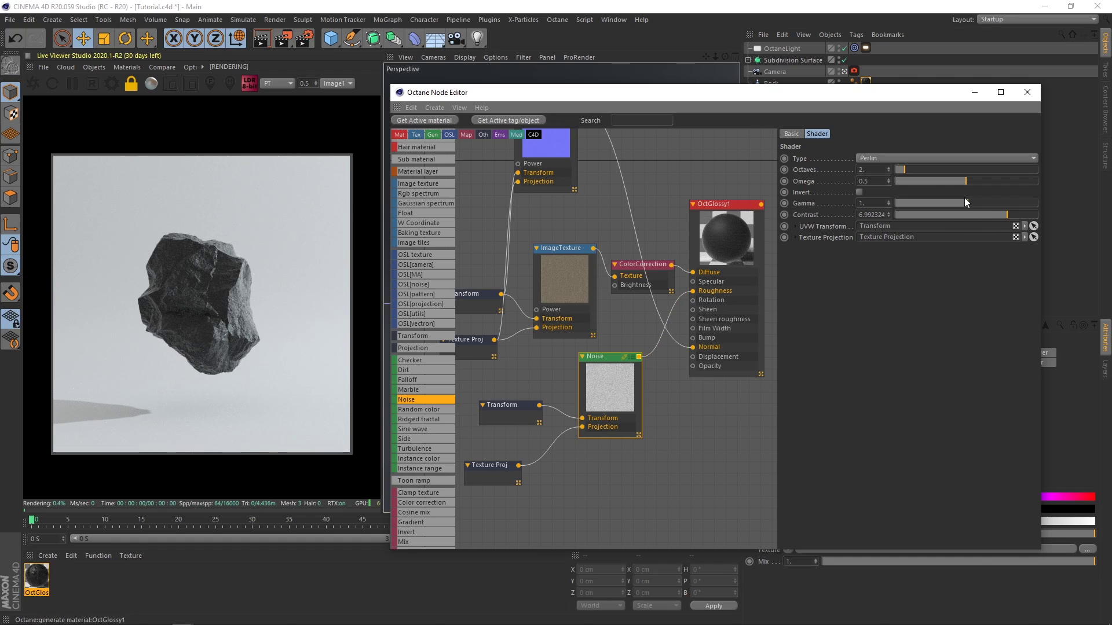
mouse_move(965, 202)
mouse_down()
mouse_move(1006, 214)
mouse_move(964, 215)
mouse_move(975, 217)
mouse_up()
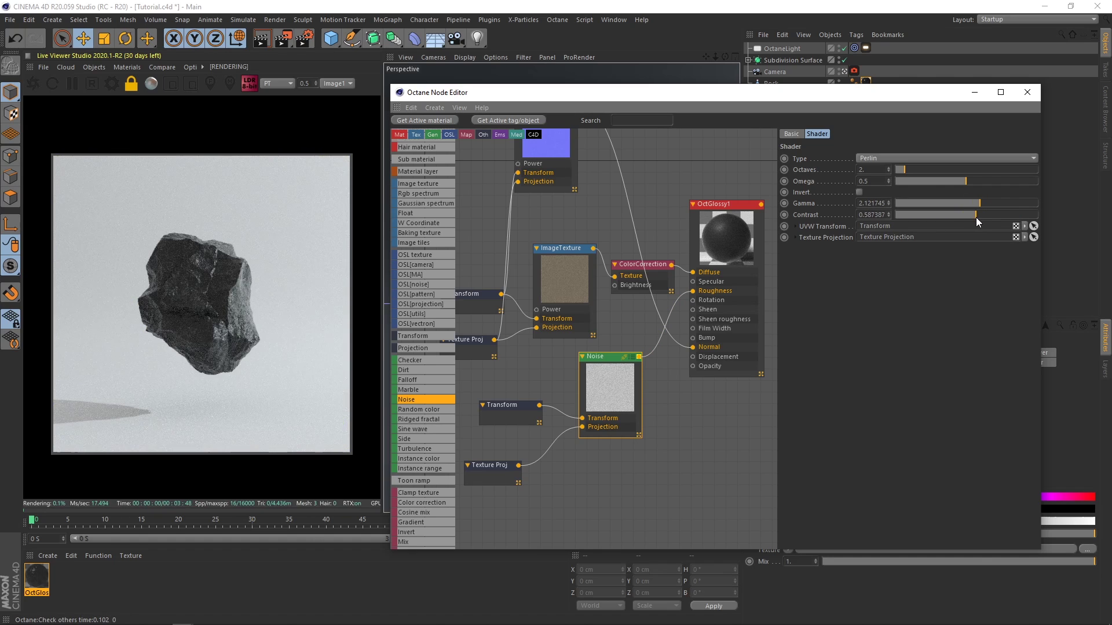
Disconnect the normal map from the material's Normal input and move the Noise node closer to the diffuse texture.
click(639, 245)
key(Delete)
drag(598, 394, 588, 376)
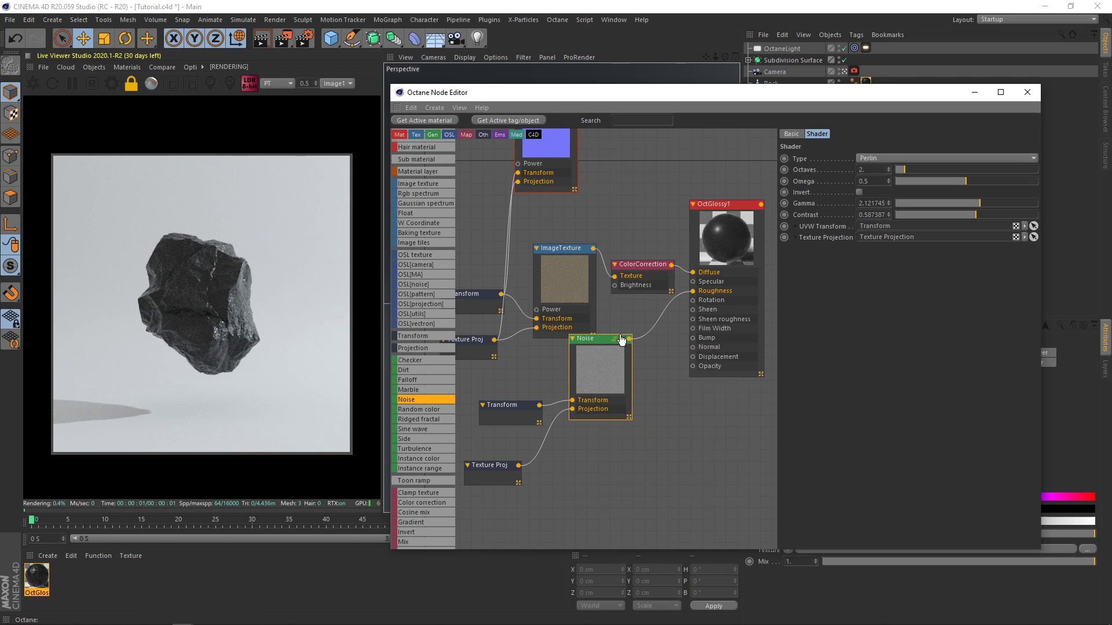
Set the roughness Noise's gamma to about 2.2 and contrast to about 0.163, and its transform scale to about 0.044.
drag(960, 204, 972, 206)
mouse_move(974, 214)
mouse_down()
mouse_move(945, 214)
mouse_move(985, 200)
mouse_up()
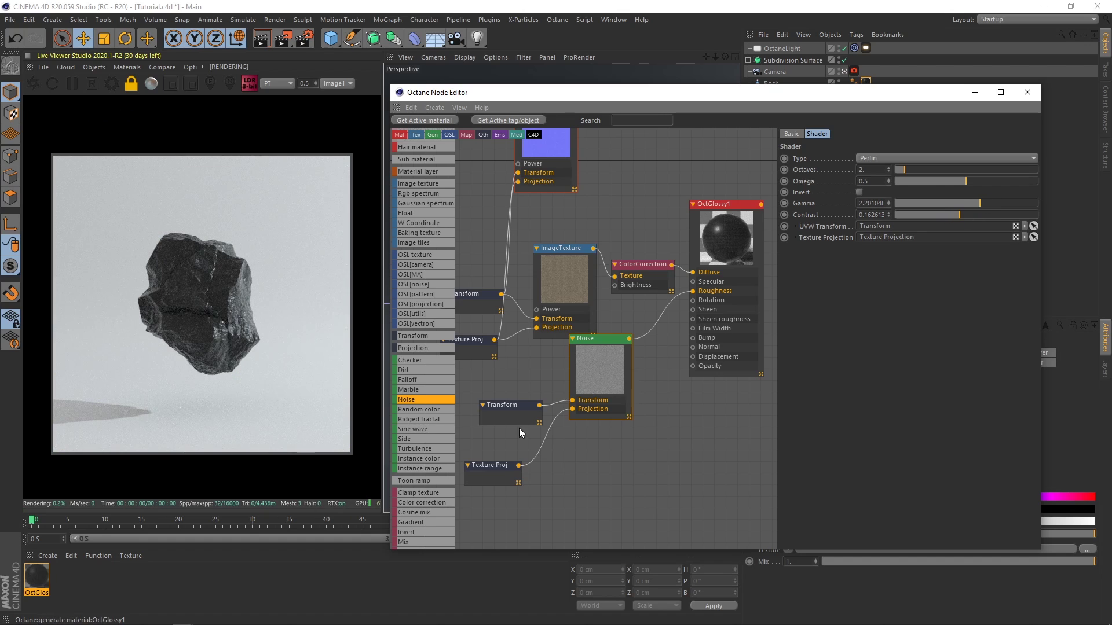
click(520, 405)
click(936, 239)
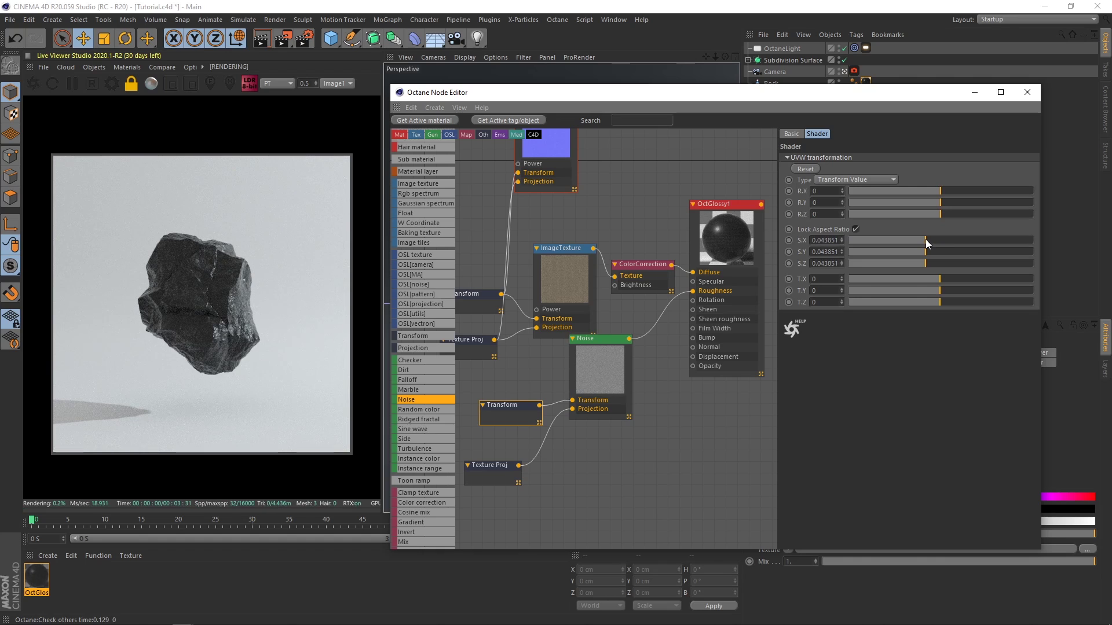
Preview the roughness Noise in solo while tuning it to a contrast of about 4.84 and gamma of about 0.73.
right_click(627, 353)
click(631, 357)
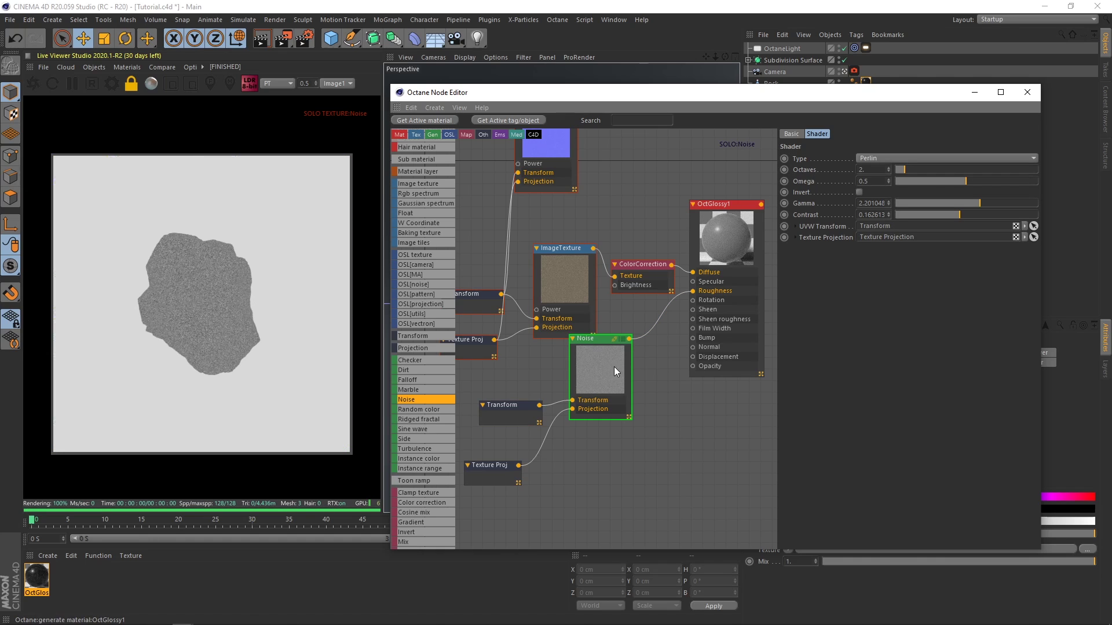
mouse_move(965, 216)
mouse_down()
mouse_move(1002, 215)
mouse_move(971, 203)
mouse_up()
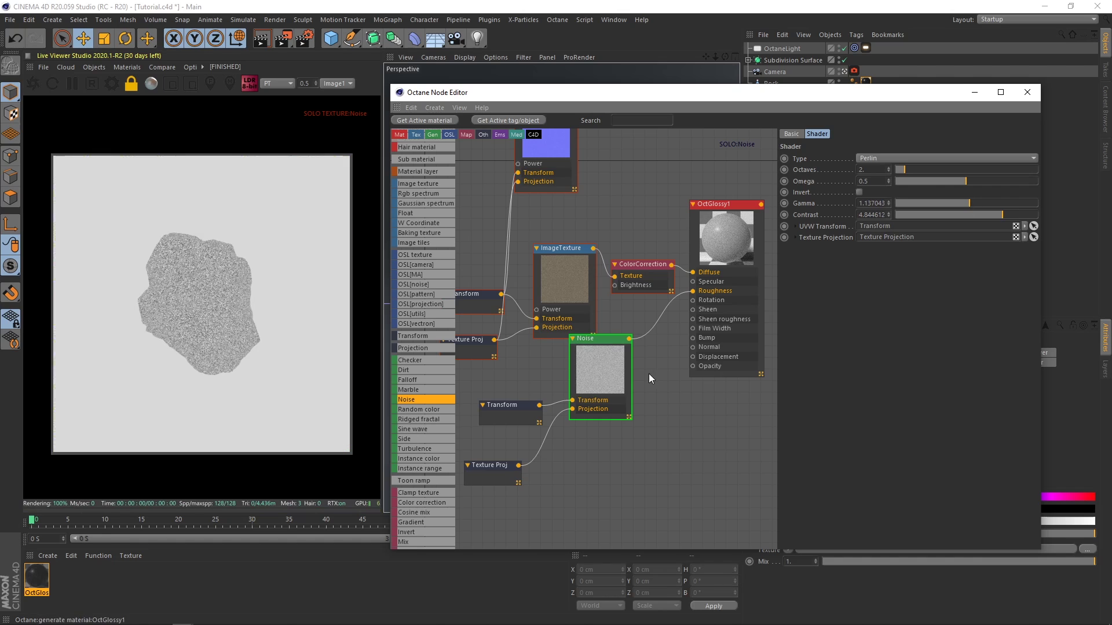
right_click(608, 376)
click(609, 378)
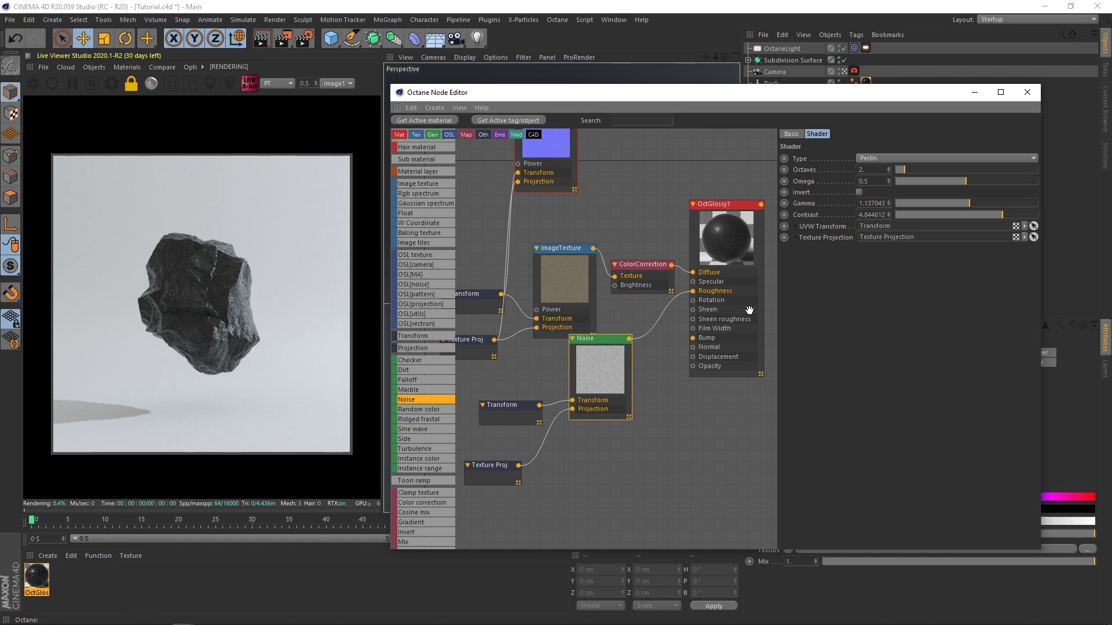
drag(965, 203, 963, 203)
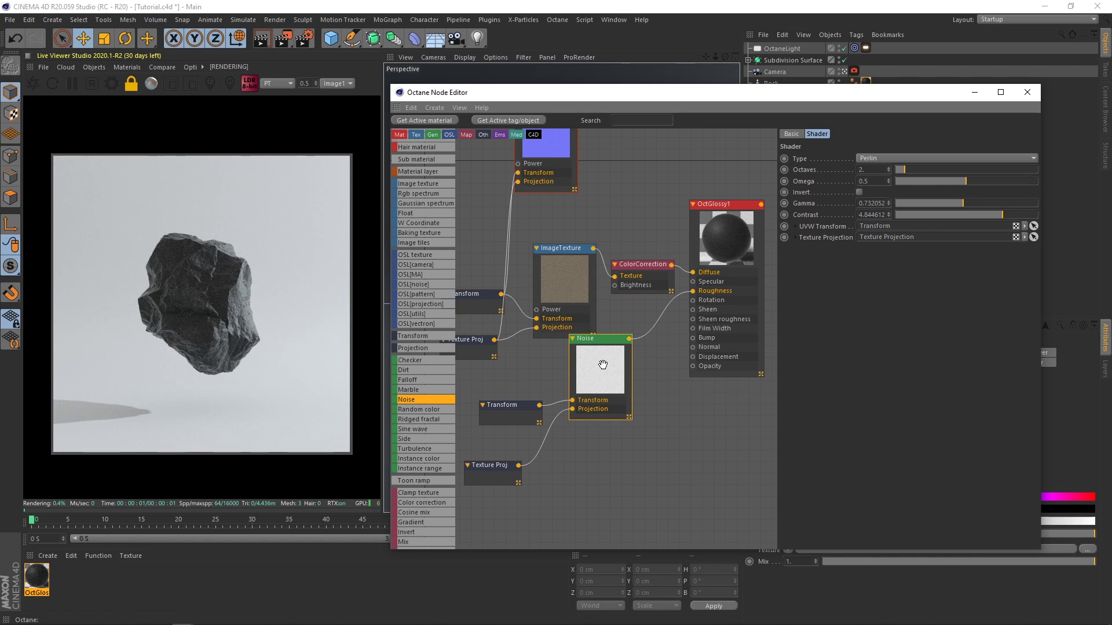
Duplicate the Noise below the original, link it to the same transform and projection, and connect it to the material's Bump.
ctrl+drag(603, 364, 660, 484)
drag(519, 466, 518, 469)
drag(631, 534, 630, 520)
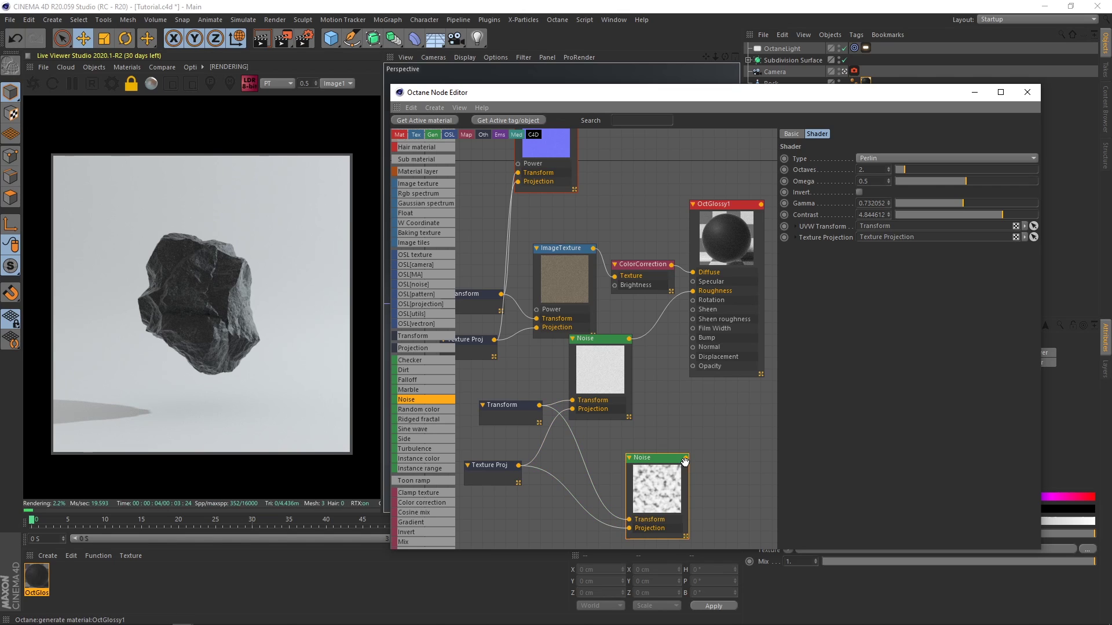
drag(686, 460, 694, 340)
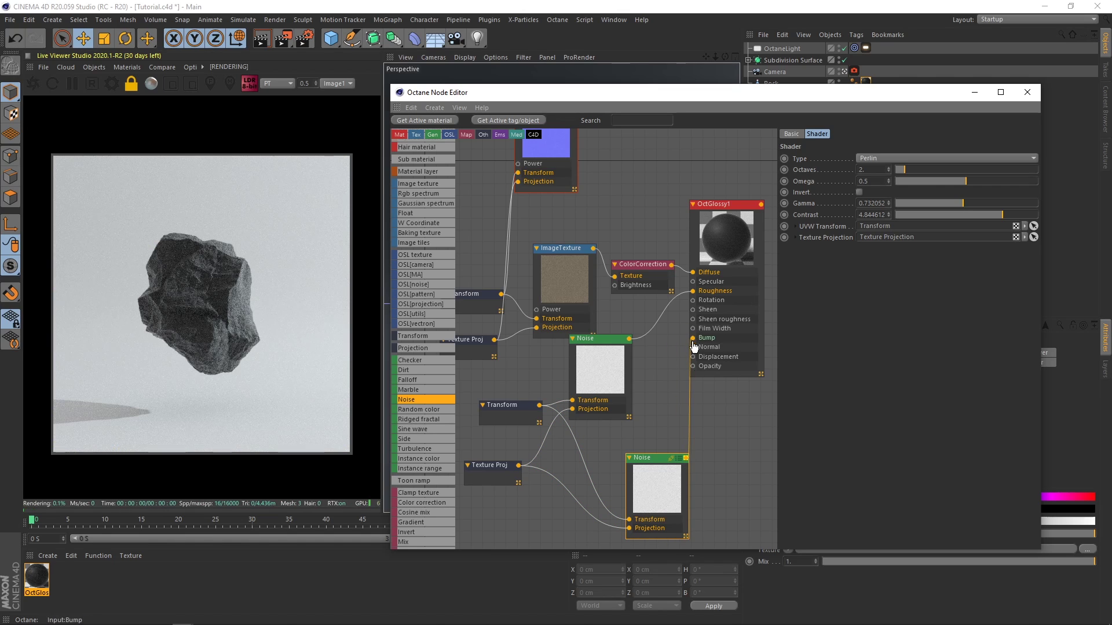
drag(642, 532, 629, 513)
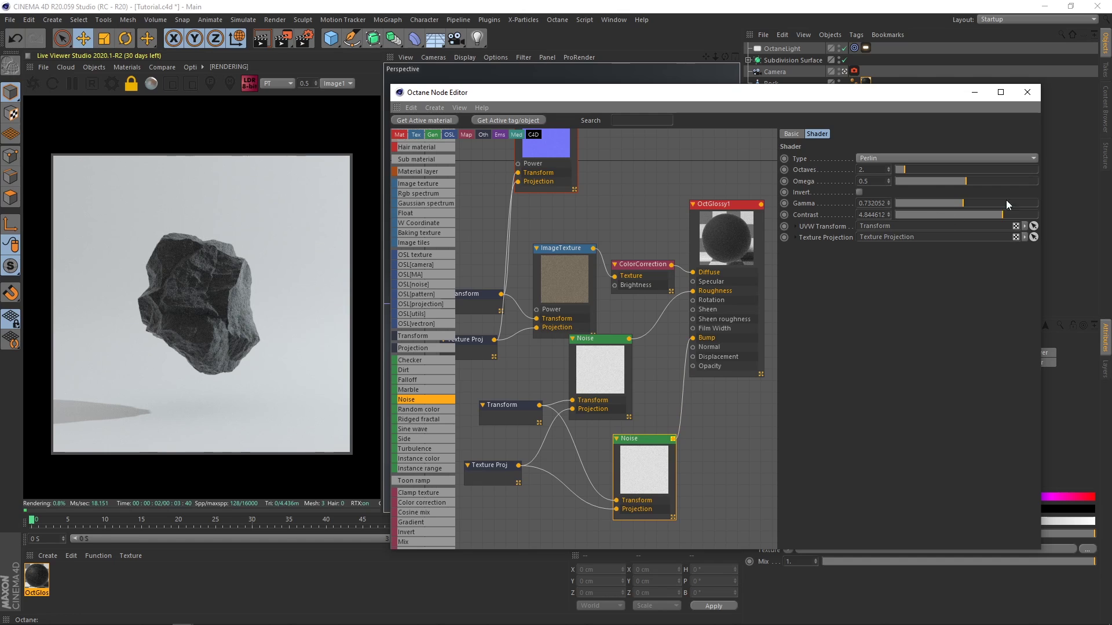
Set the shared transform scale to about 0.126 and the bump Noise's omega to about 0.205, gamma 2.05 and contrast 0.026.
mouse_move(962, 203)
mouse_down()
mouse_move(933, 200)
mouse_move(991, 207)
mouse_move(941, 213)
mouse_move(968, 213)
mouse_move(943, 204)
mouse_move(947, 240)
mouse_up()
click(504, 416)
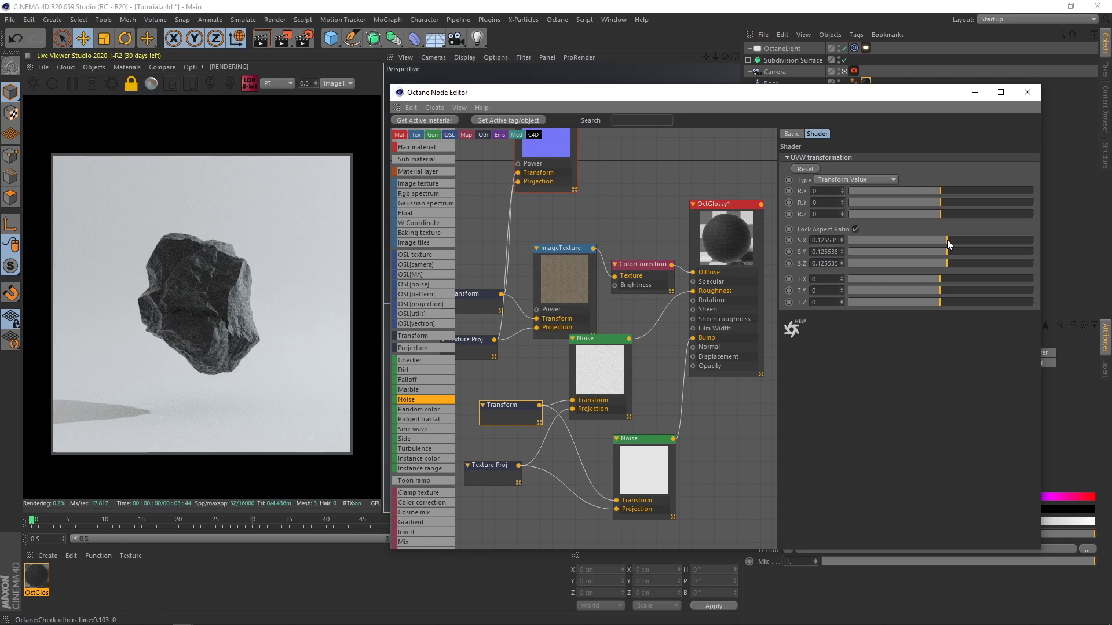
click(640, 465)
click(979, 203)
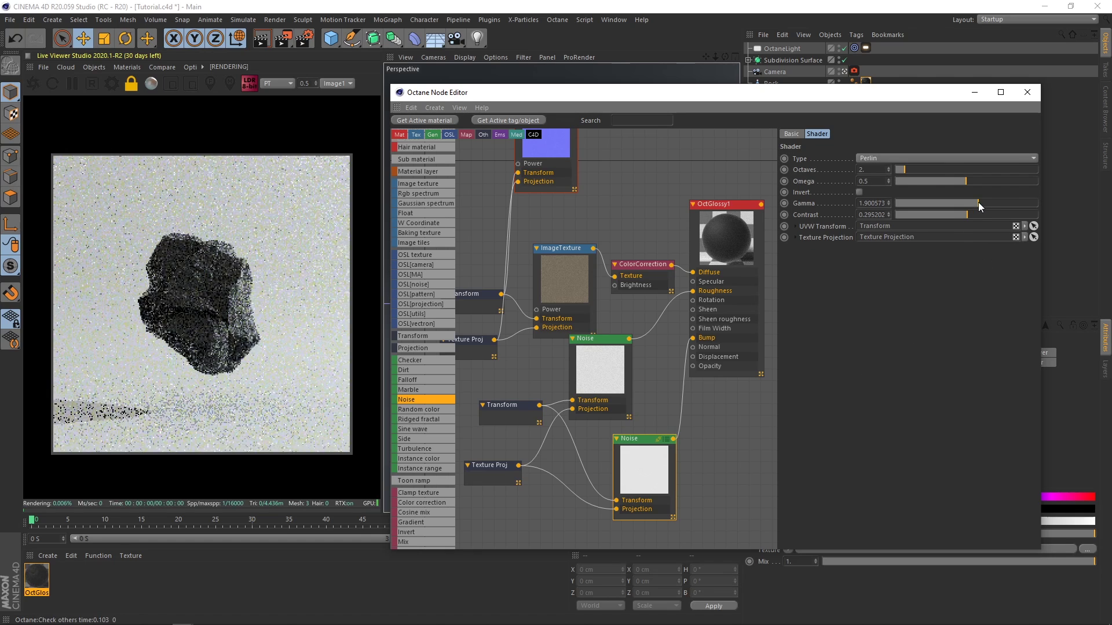
click(924, 182)
click(948, 215)
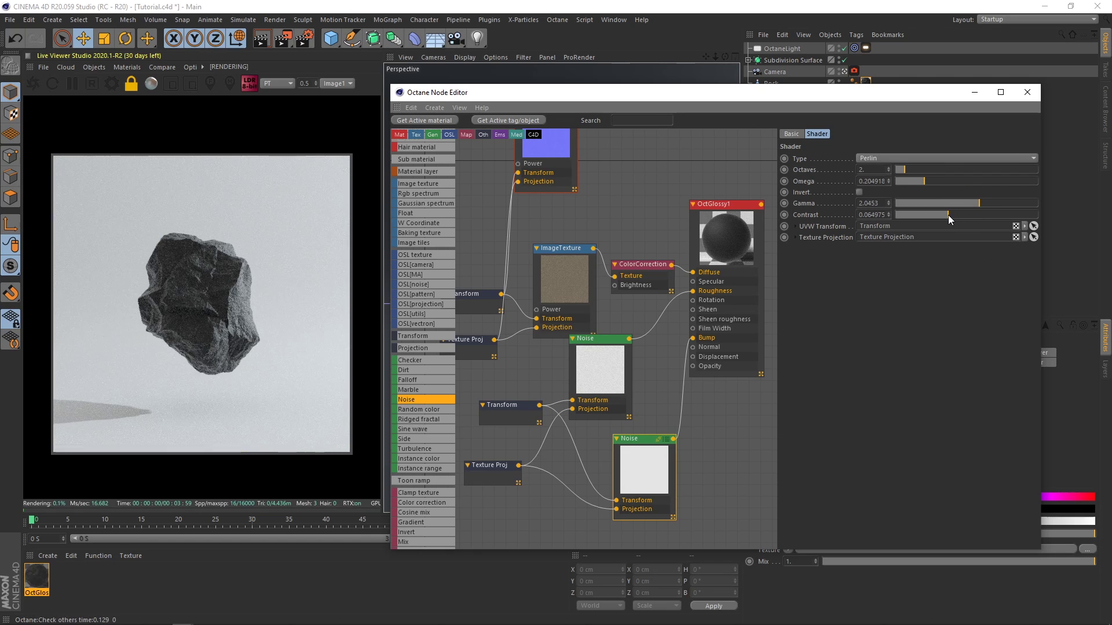
drag(947, 214, 936, 215)
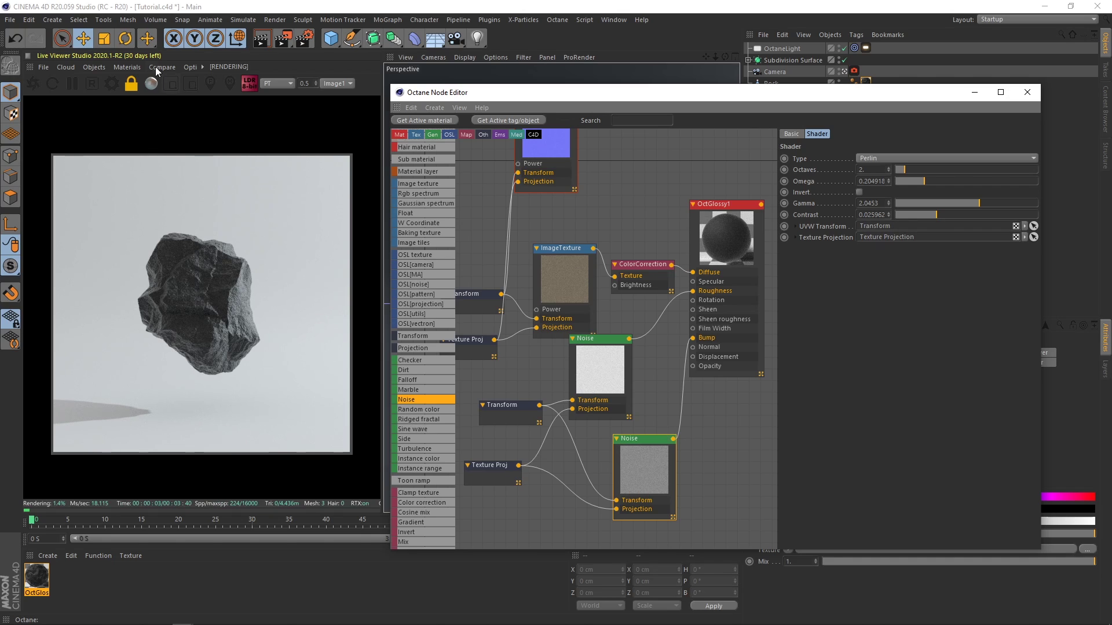
Store the noise-based render, reconnect only the normal map to Normal with both noises disconnected, and compare the results in A/B mode.
click(133, 68)
click(166, 82)
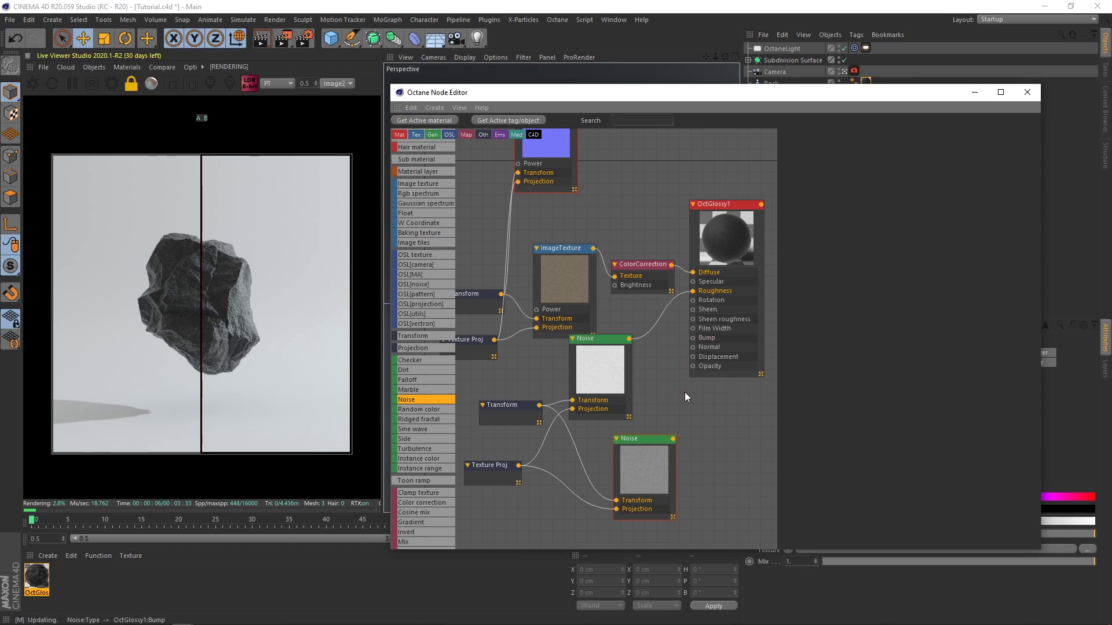
drag(545, 144, 554, 209)
drag(584, 166, 693, 347)
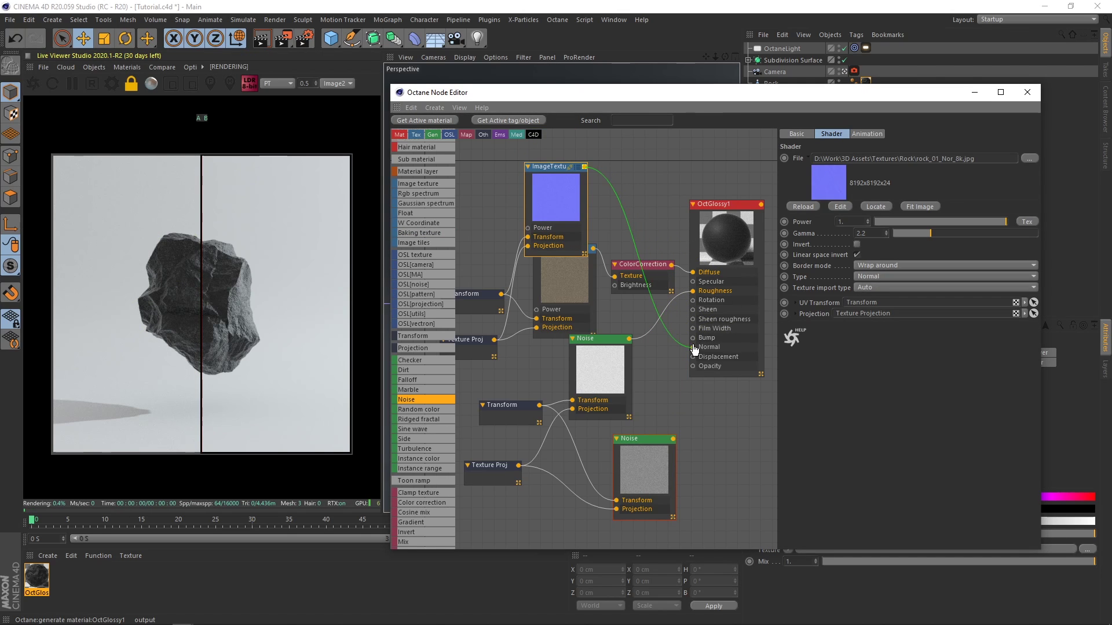
click(648, 329)
drag(233, 250, 265, 307)
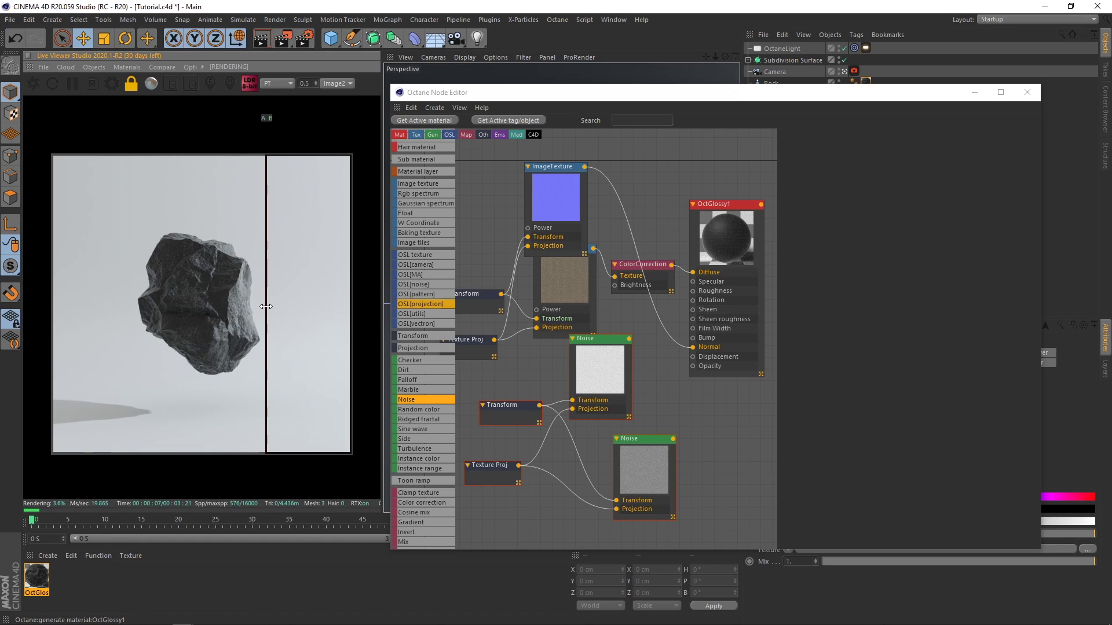
Replace the normal map by connecting the first Noise to Roughness and the second to Normal, and turn off the A/B comparison.
click(658, 318)
drag(629, 338, 693, 291)
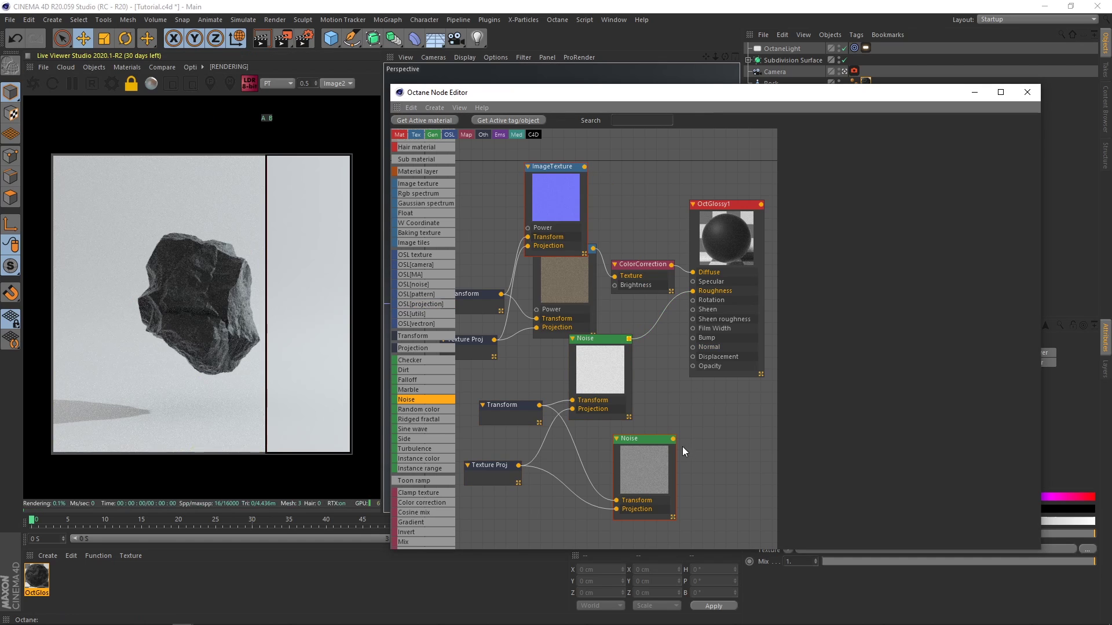
drag(696, 353, 694, 348)
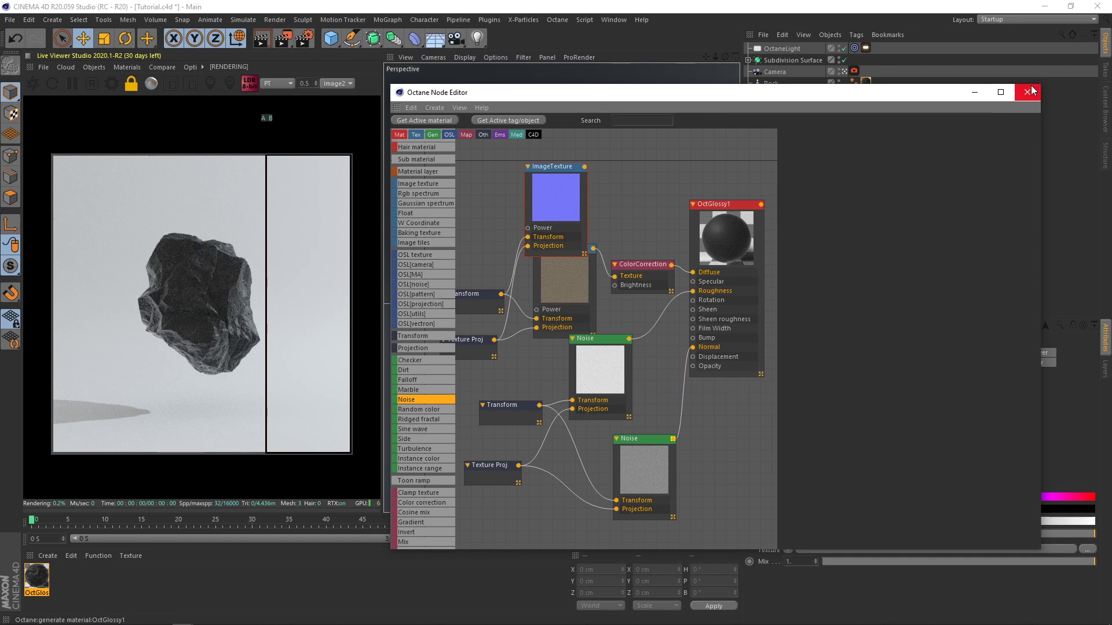
click(175, 69)
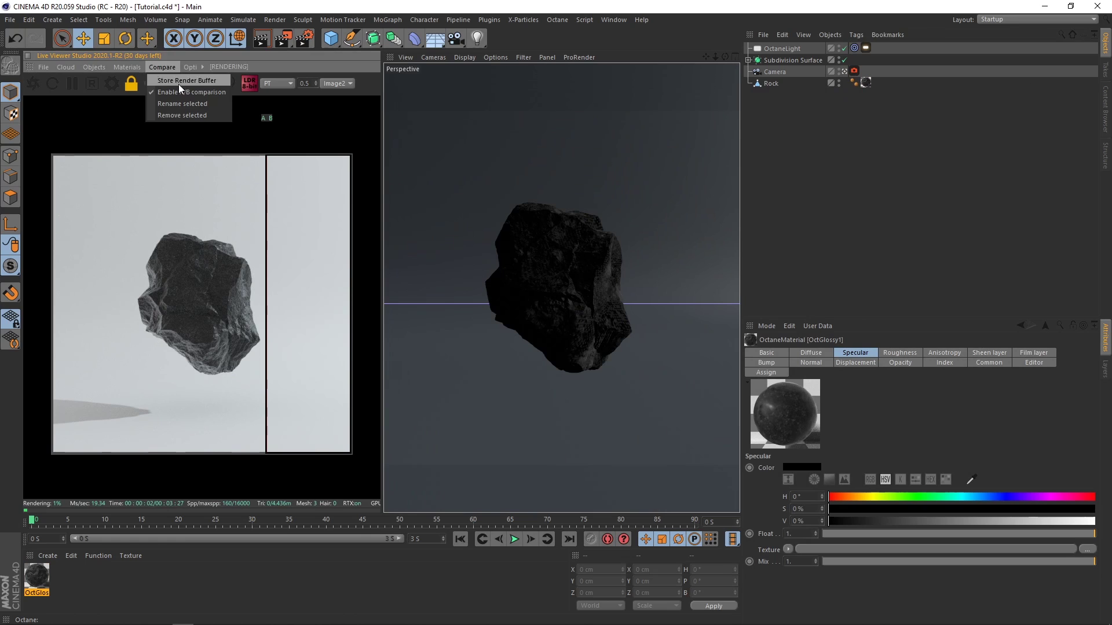
click(182, 93)
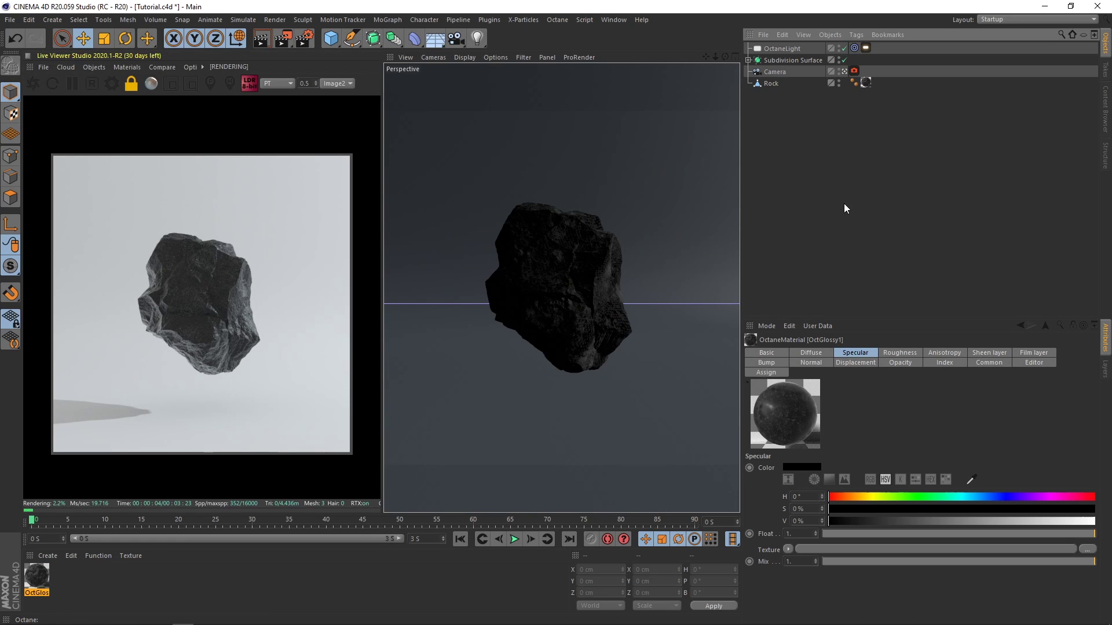
Leave the scene camera's view and move the OctaneLight to about X 2431 cm and Z -284 cm.
click(791, 50)
click(844, 72)
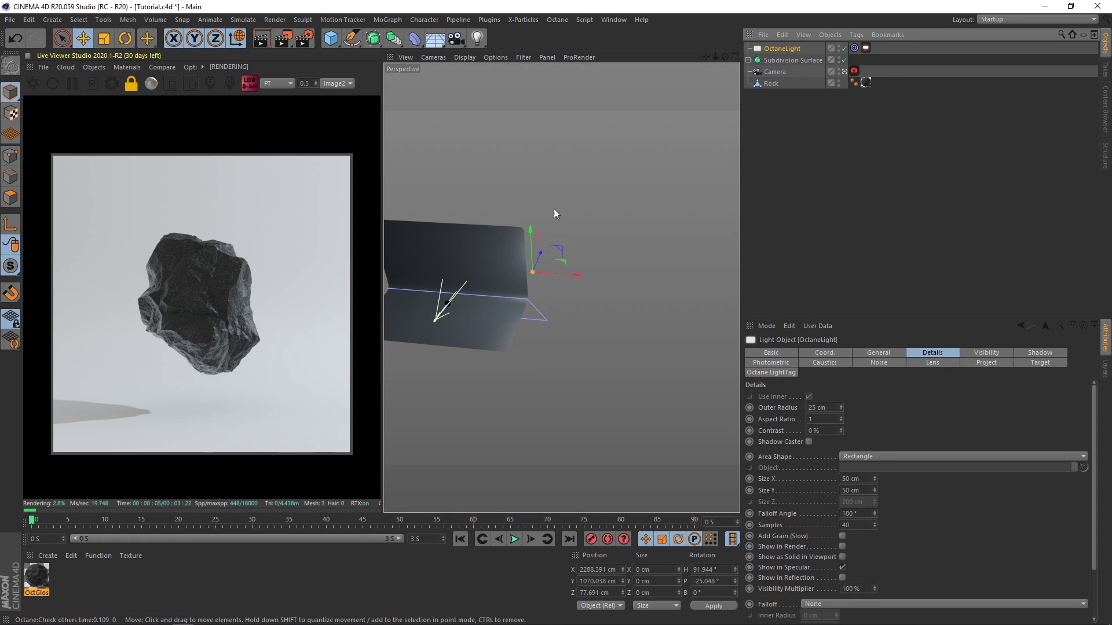
mouse_move(541, 256)
mouse_down()
mouse_move(526, 287)
mouse_move(517, 266)
mouse_move(562, 286)
mouse_move(542, 264)
mouse_up()
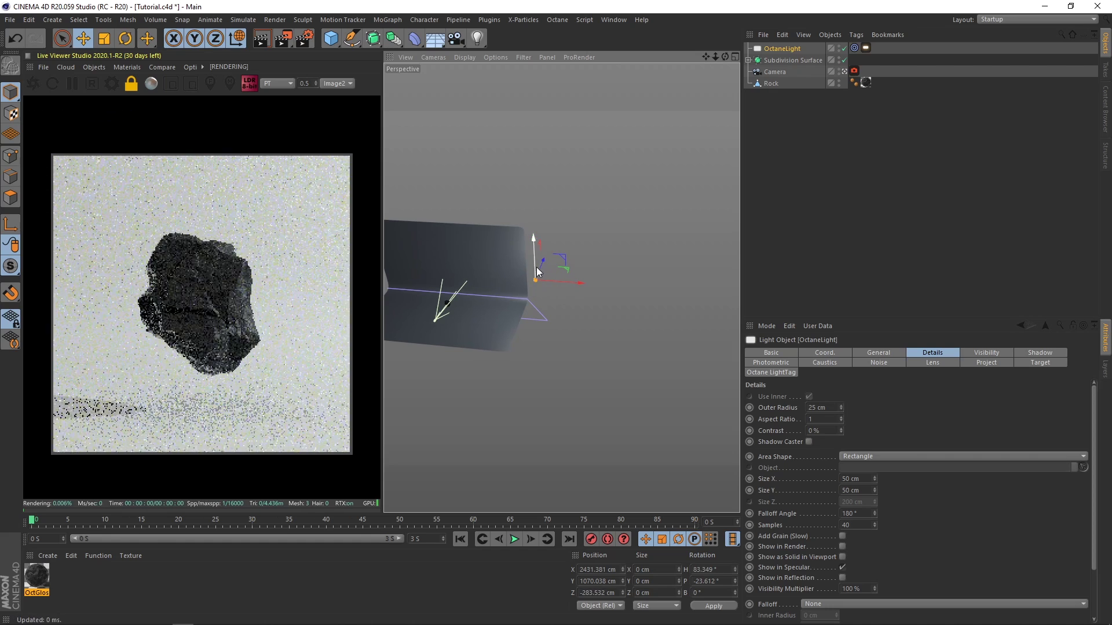
Reopen the Octane Node Editor and set the diffuse ColorCorrection's saturation to about 0.17 and gamma to about 1.77.
click(122, 68)
click(139, 91)
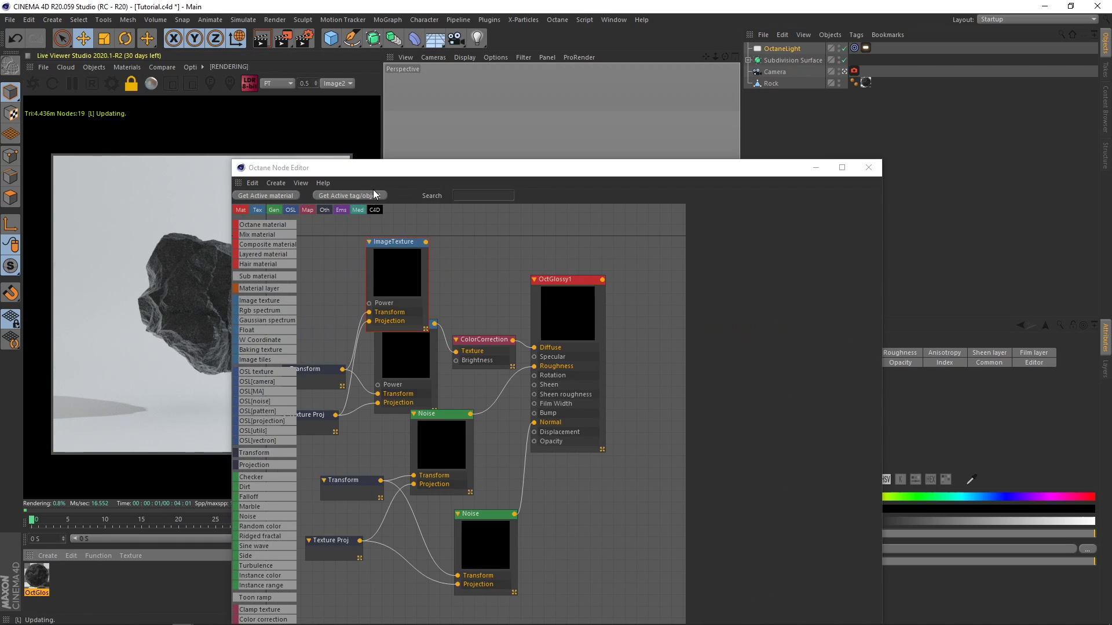
drag(613, 167, 771, 64)
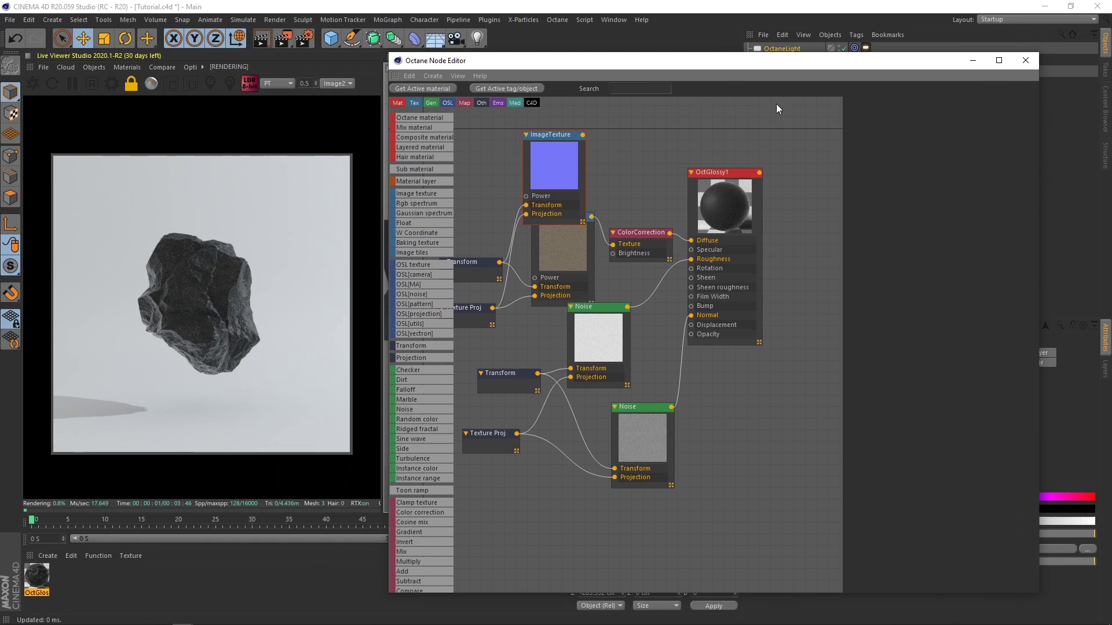
click(625, 243)
click(950, 207)
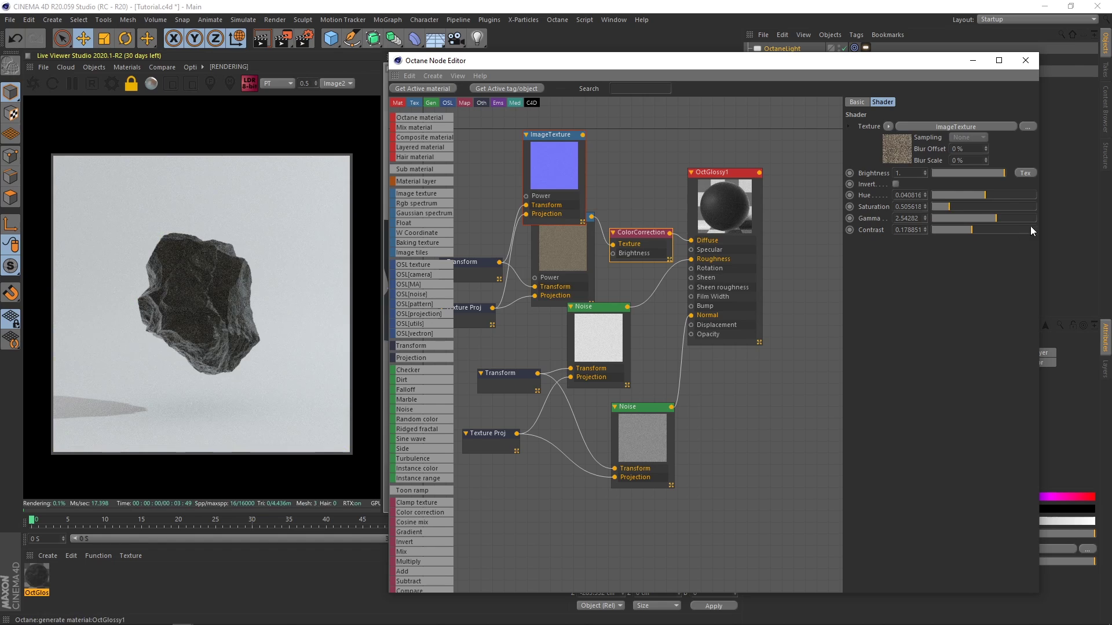
click(986, 217)
mouse_move(985, 216)
mouse_down()
mouse_move(937, 207)
mouse_move(1018, 220)
mouse_move(992, 218)
mouse_up()
click(985, 217)
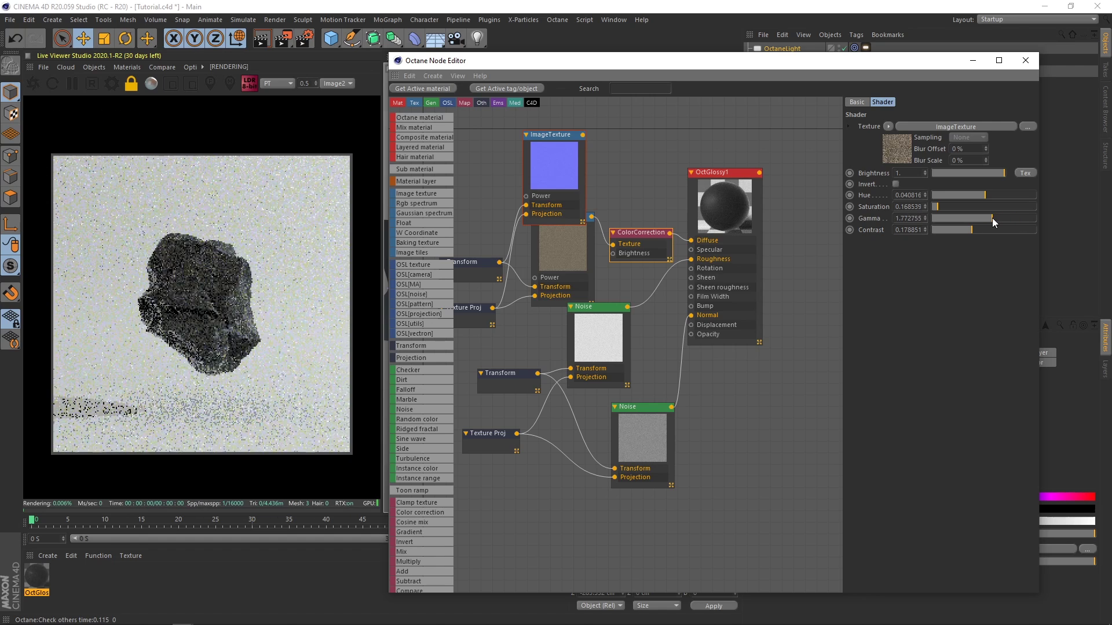
Set the gamma of the Noise feeding the rock material's Normal input to about 0.40 and adjust its contrast.
click(634, 444)
click(992, 171)
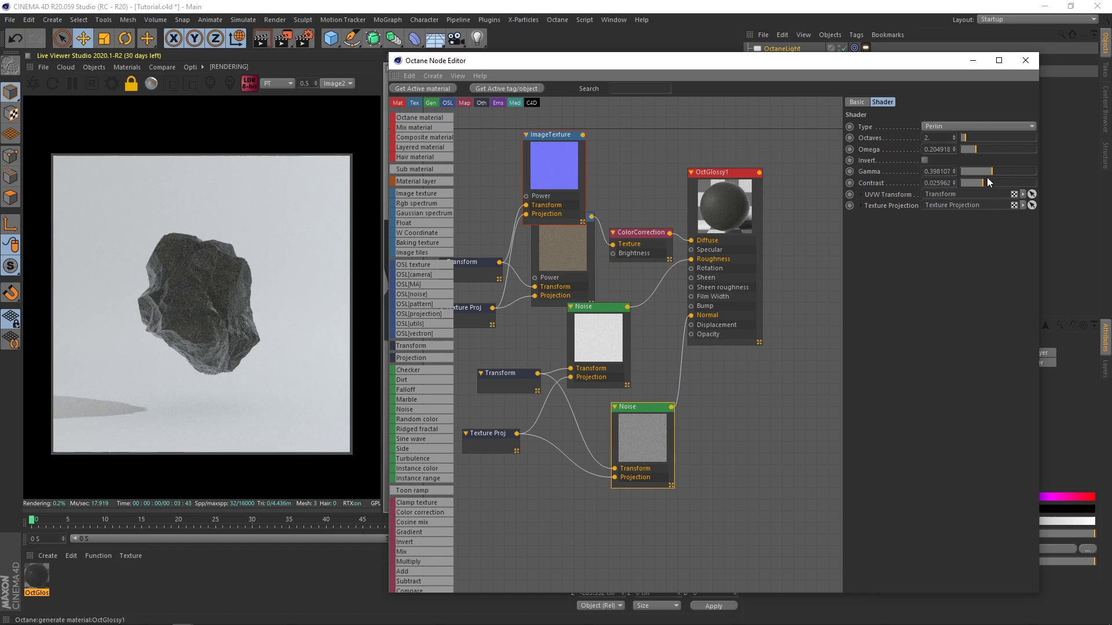
mouse_move(988, 182)
mouse_down()
mouse_move(1001, 178)
mouse_move(988, 179)
mouse_up()
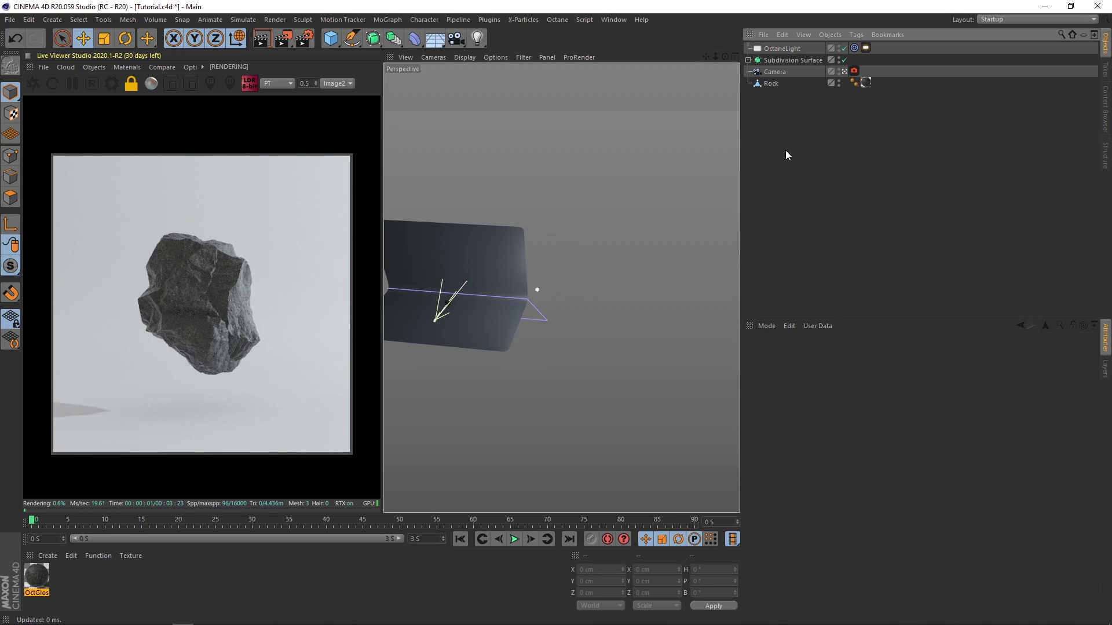
Add a Forester MultiFlora object and load the Long Grass preset from its library.
click(94, 67)
mouse_move(113, 72)
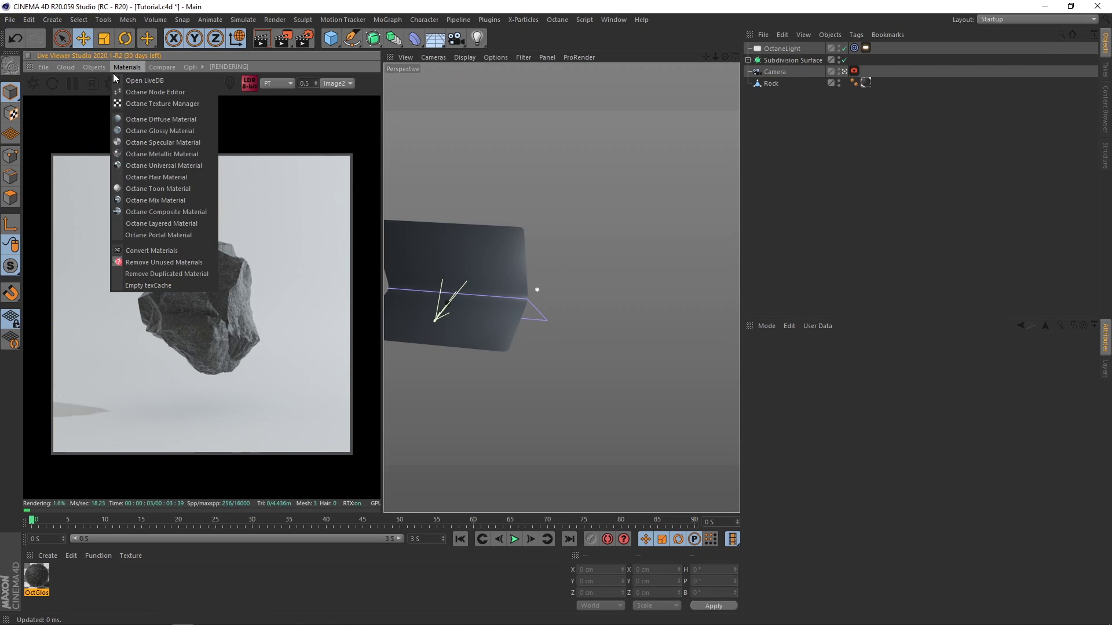
click(489, 19)
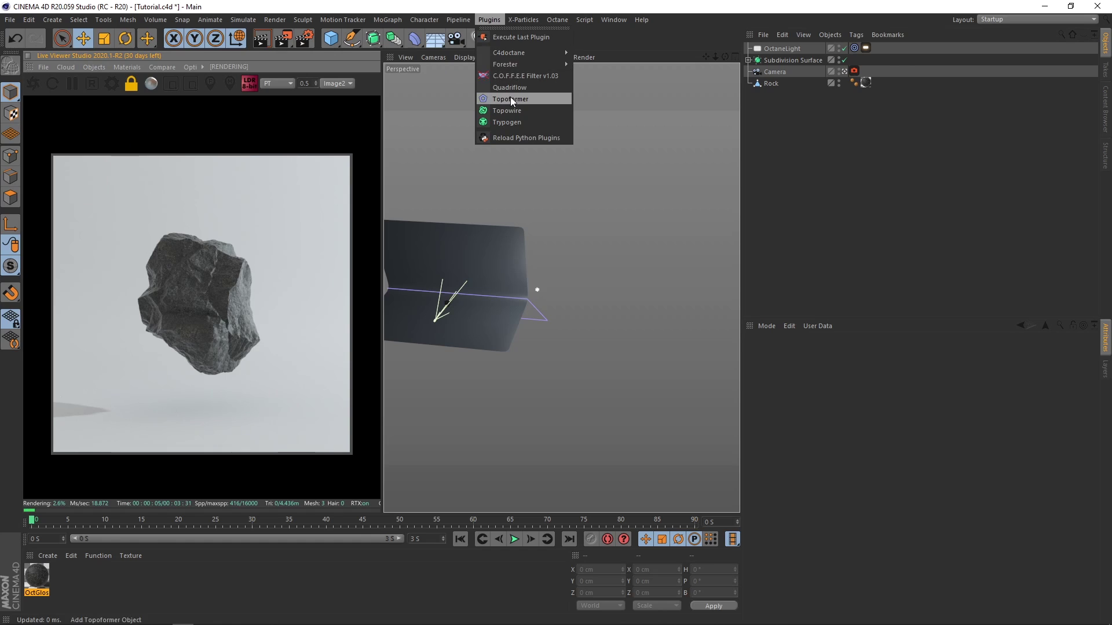
mouse_move(513, 64)
click(605, 99)
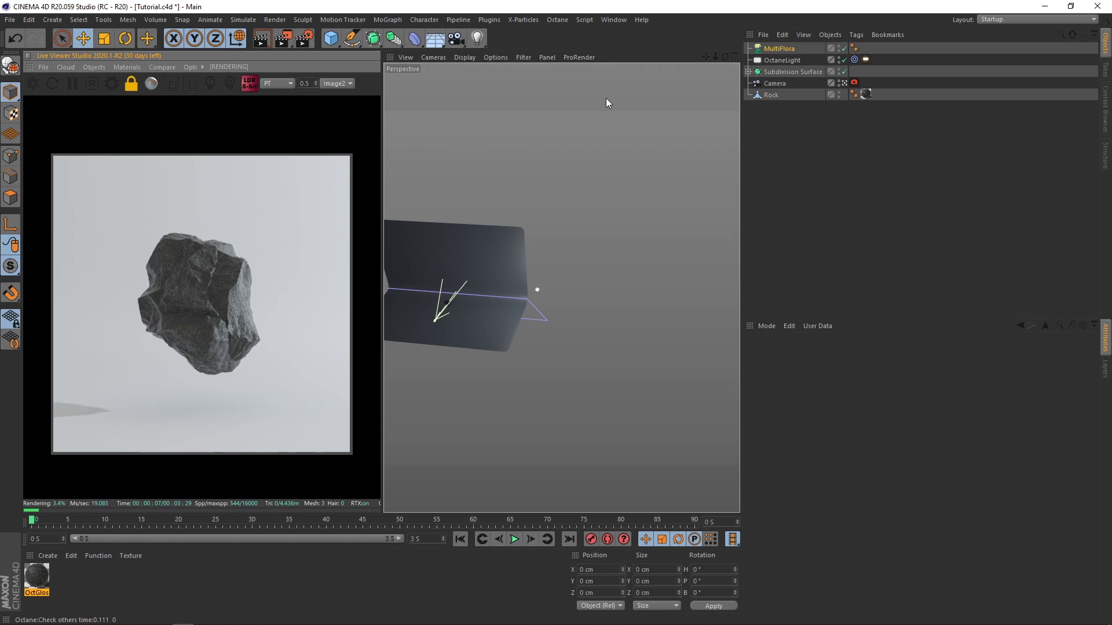
click(1007, 382)
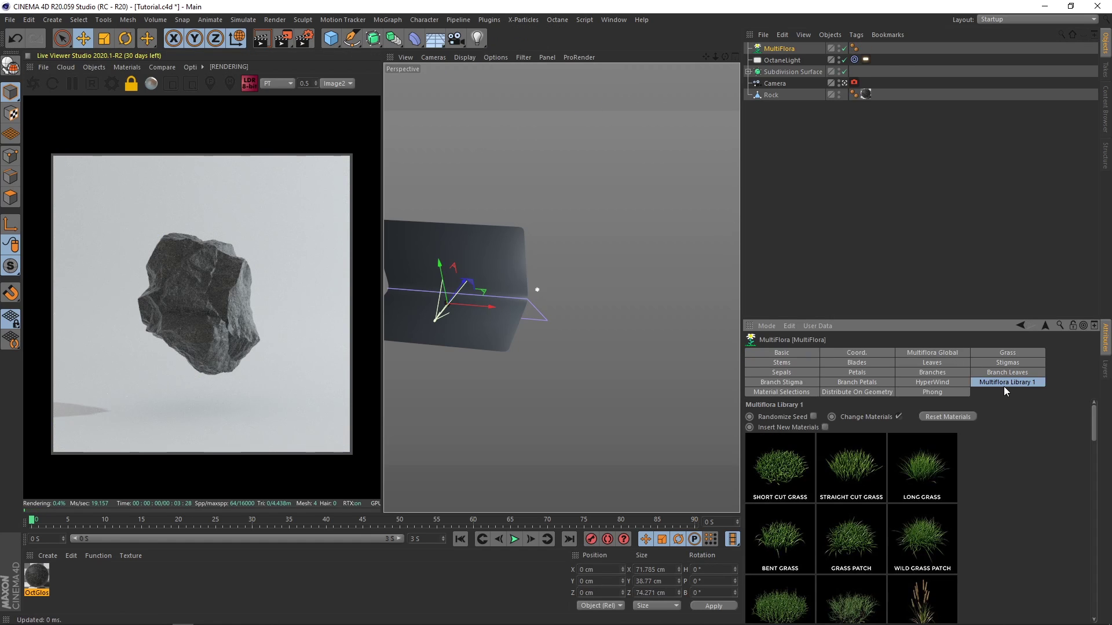
click(912, 489)
Delete the unused MultiFlora materials, keeping only the Mf_Grass material and the rock's glossy material.
drag(180, 600, 36, 580)
click(155, 607)
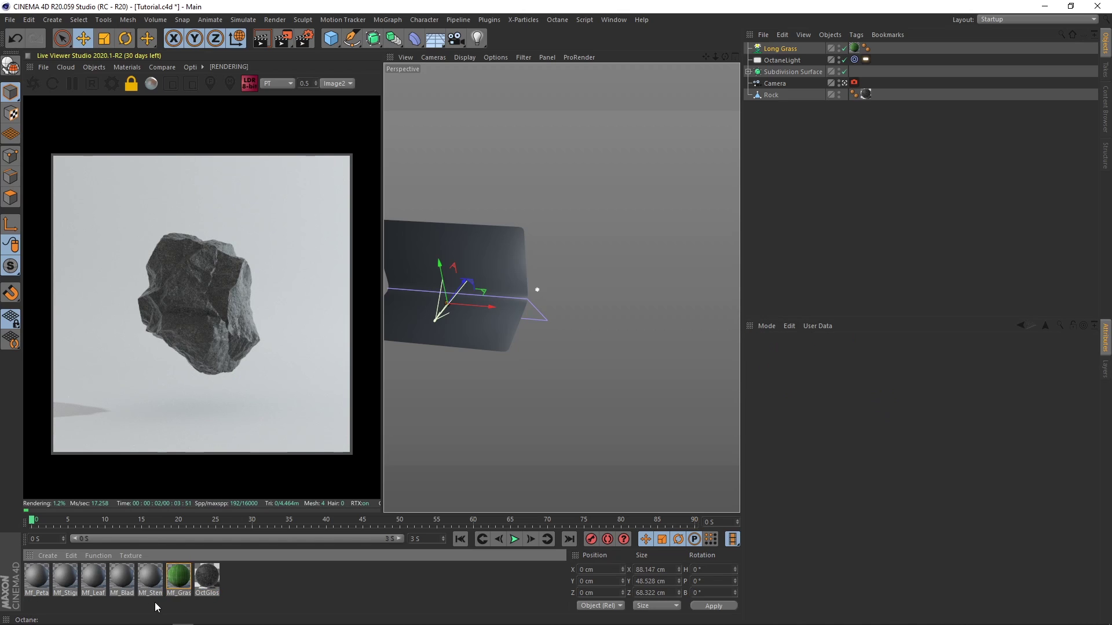
drag(153, 601, 15, 577)
key(Delete)
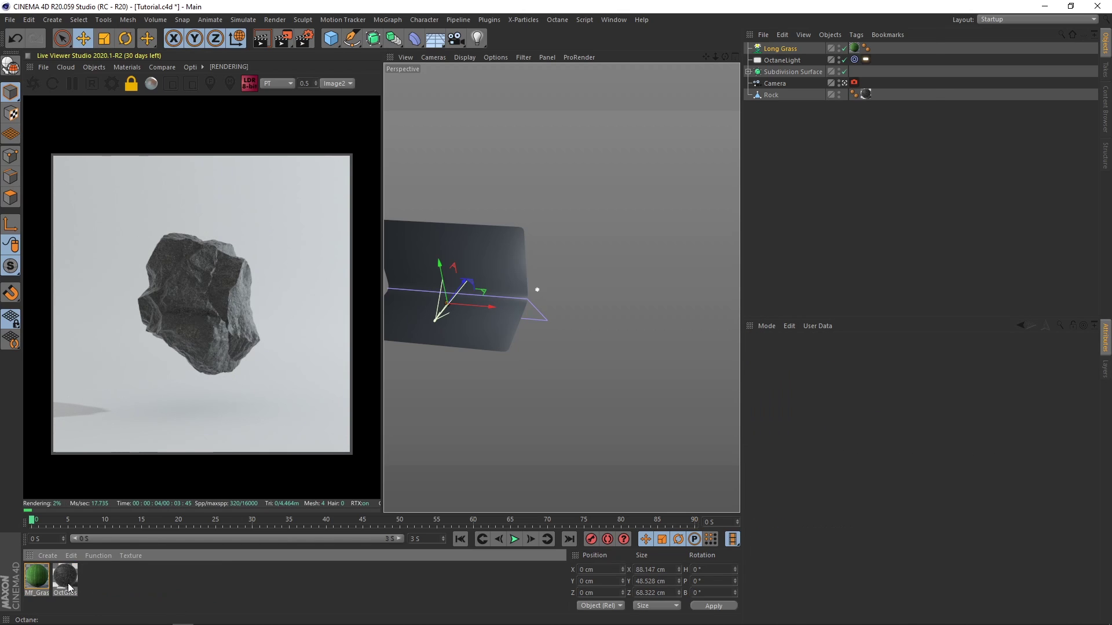
Convert the Mf_Grass material to an Octane material and remove the unused original.
click(42, 584)
click(127, 67)
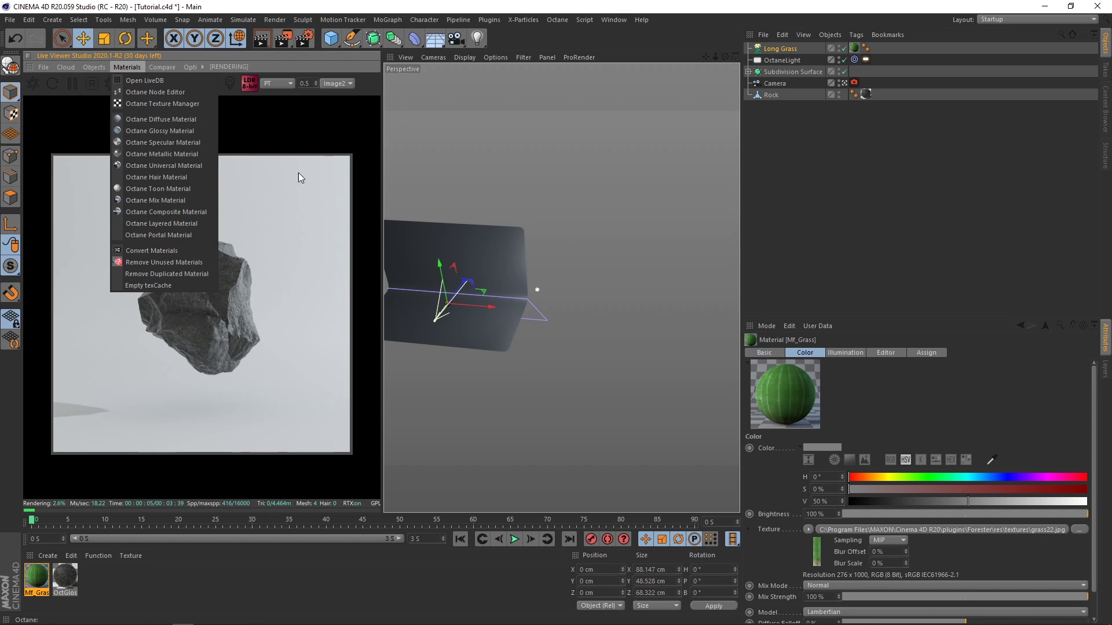
click(163, 252)
click(129, 68)
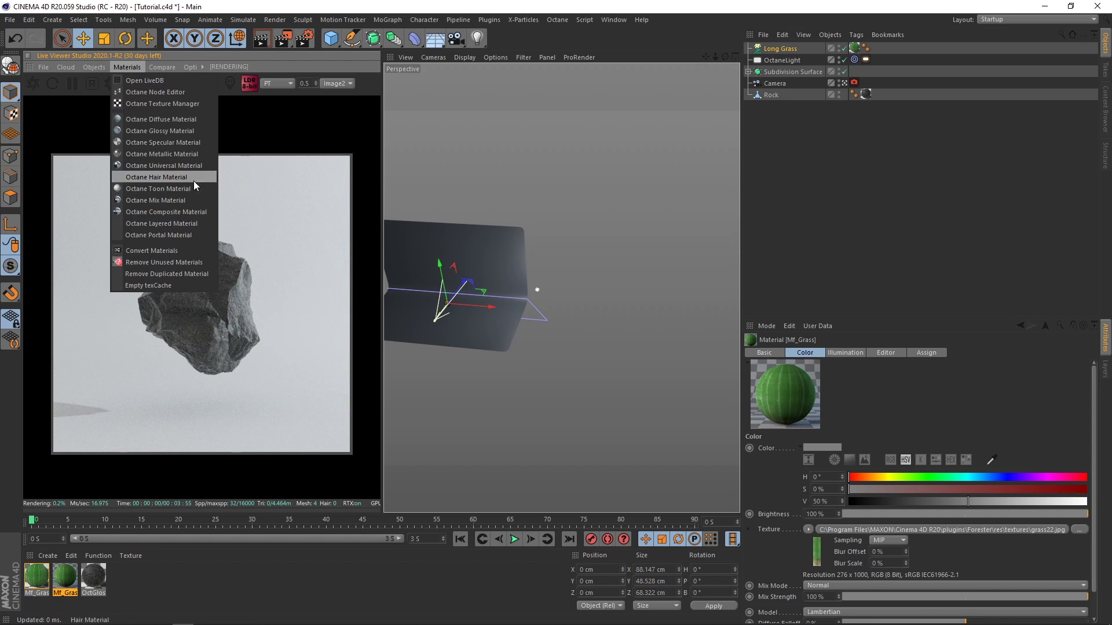
click(152, 260)
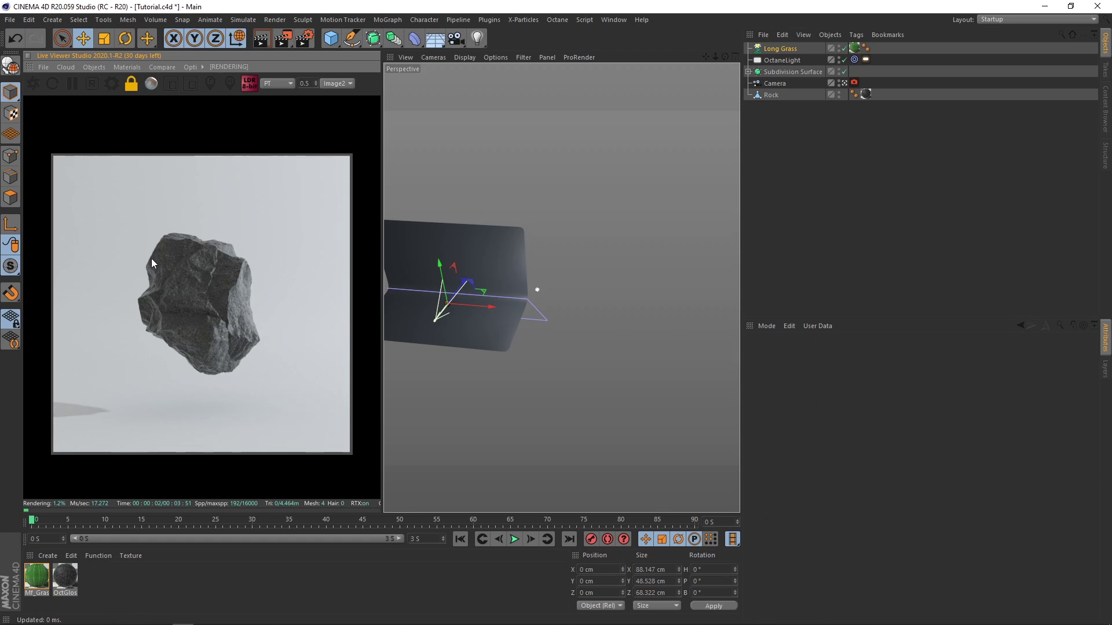
Open Mf_Grass in the Octane Node Editor, add a Mix material and connect Mf_Grass to its Material1 input.
click(858, 49)
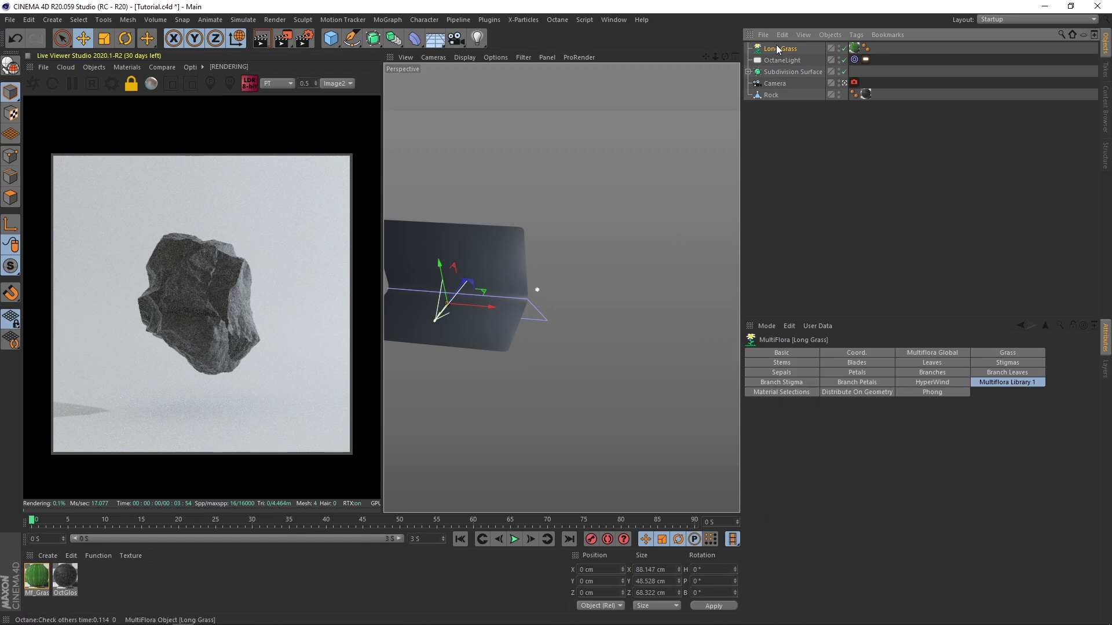
click(94, 67)
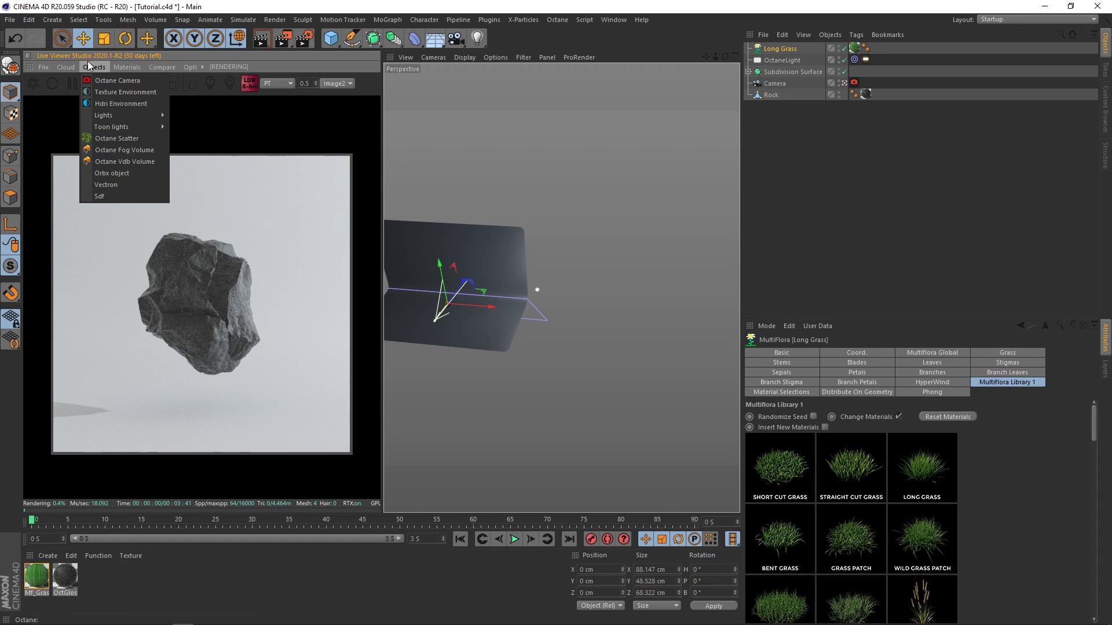
click(139, 81)
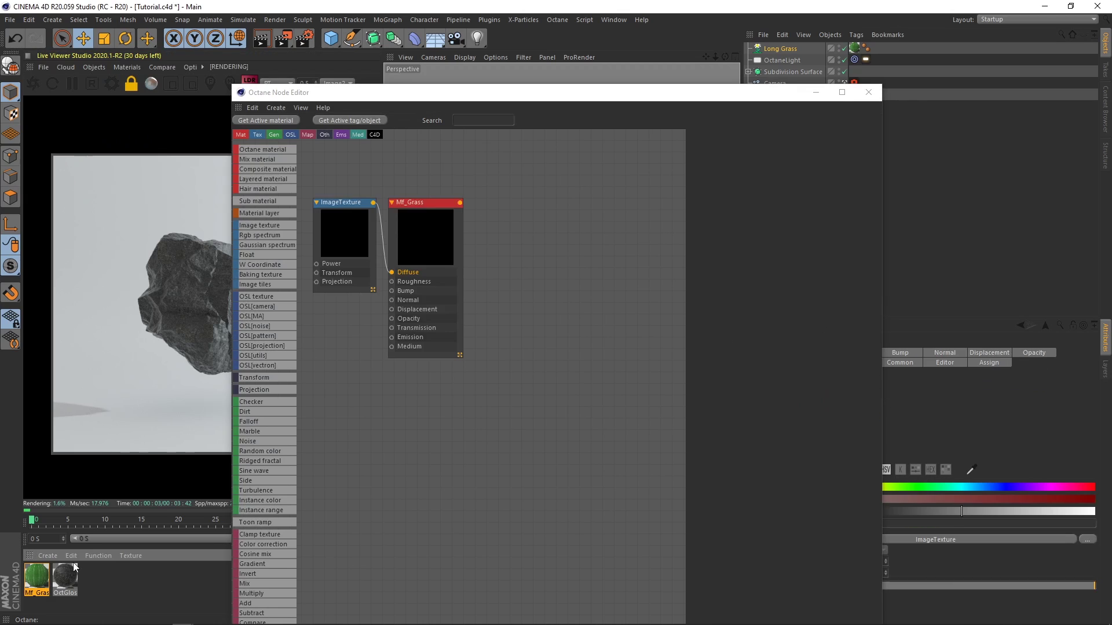
drag(465, 183, 470, 185)
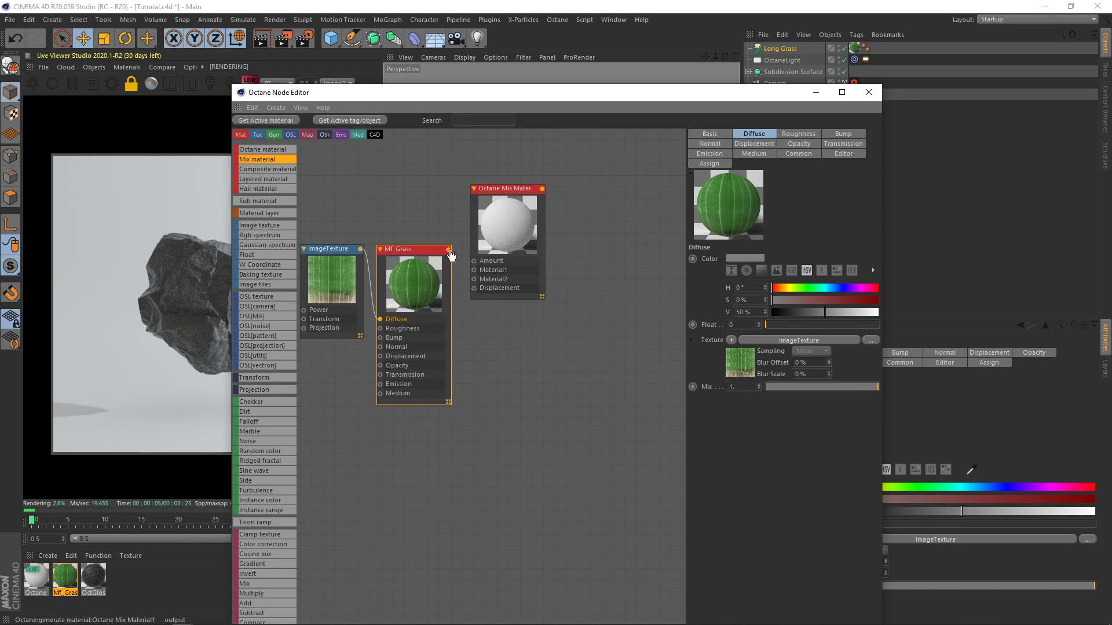
drag(475, 273, 474, 272)
Add an Octane material to the mix's Material2 input and connect the grass ImageTexture to its Diffuse.
drag(263, 150, 363, 446)
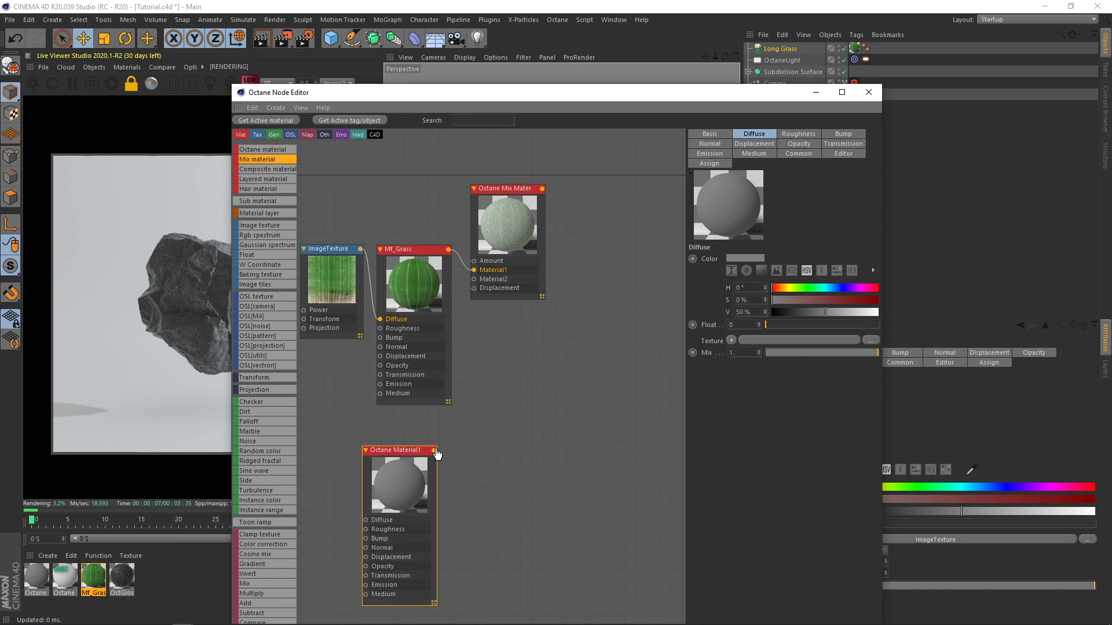
drag(433, 451, 476, 280)
drag(380, 505, 399, 466)
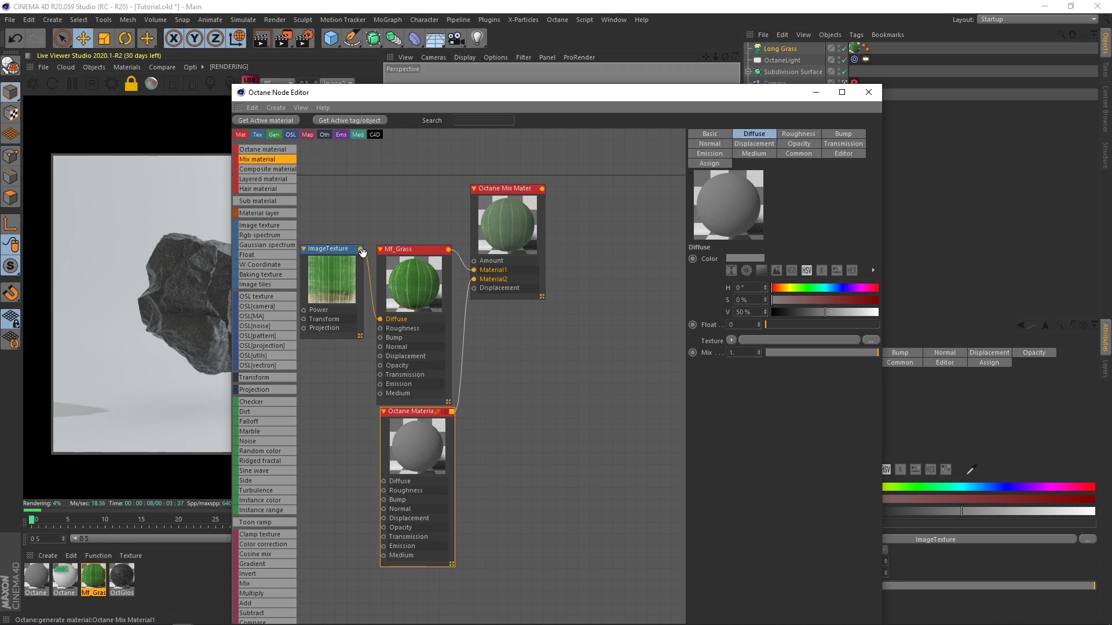
drag(362, 252, 301, 427)
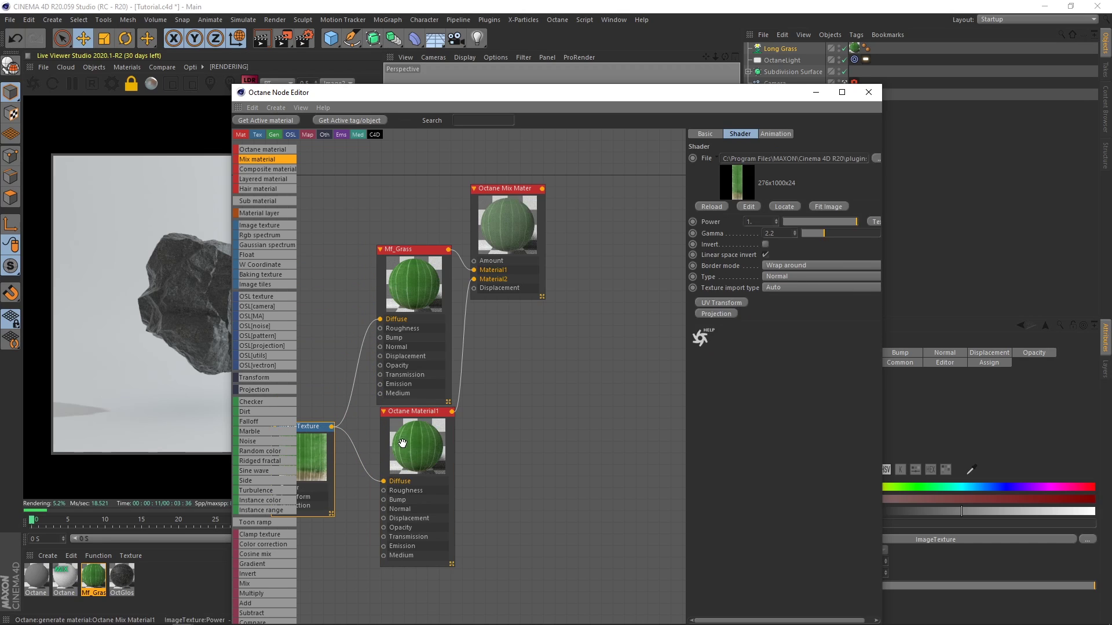
Change the second grass material's type to Glossy and space out the nodes.
click(402, 443)
click(810, 282)
click(779, 305)
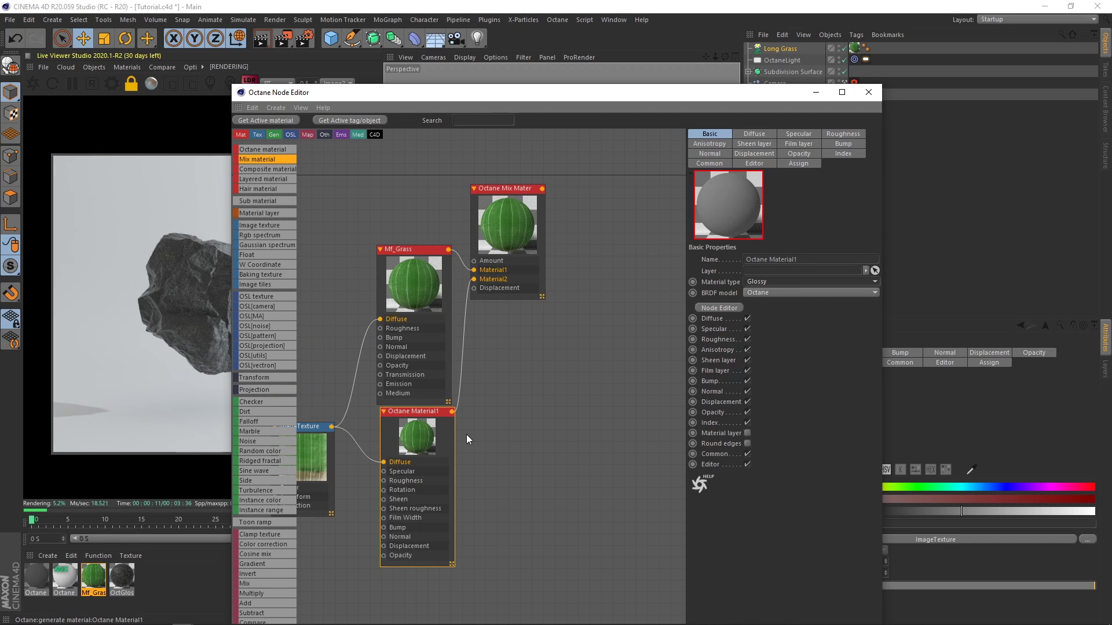
drag(445, 432, 446, 453)
middle_drag(503, 401, 585, 397)
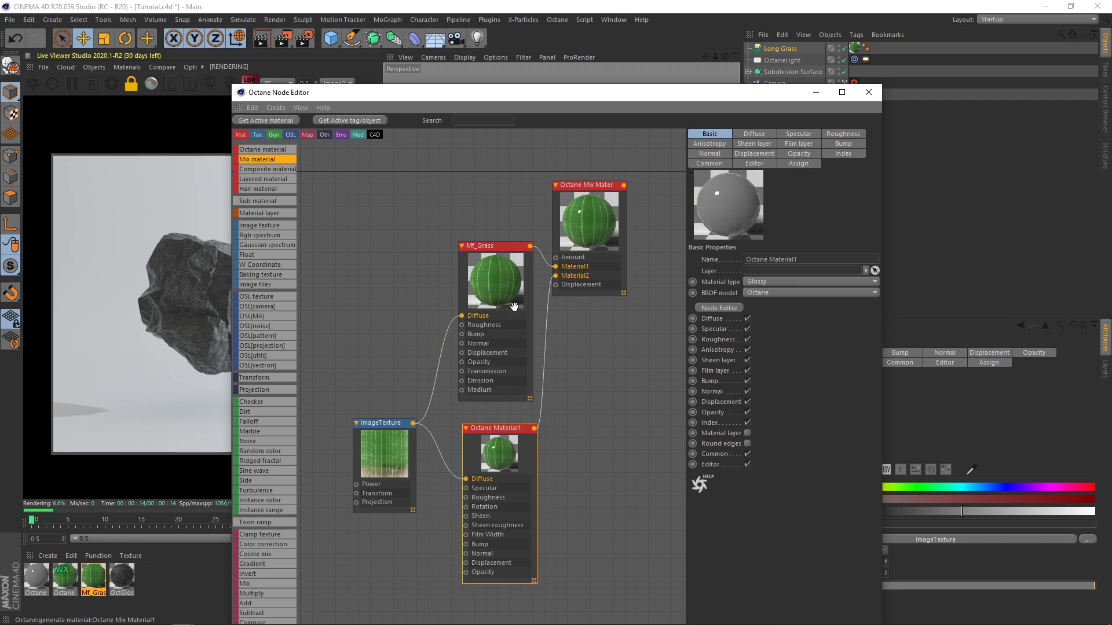
Apply the mix material to the Long Grass object and open the glossy grass material's roughness settings.
click(584, 261)
click(67, 588)
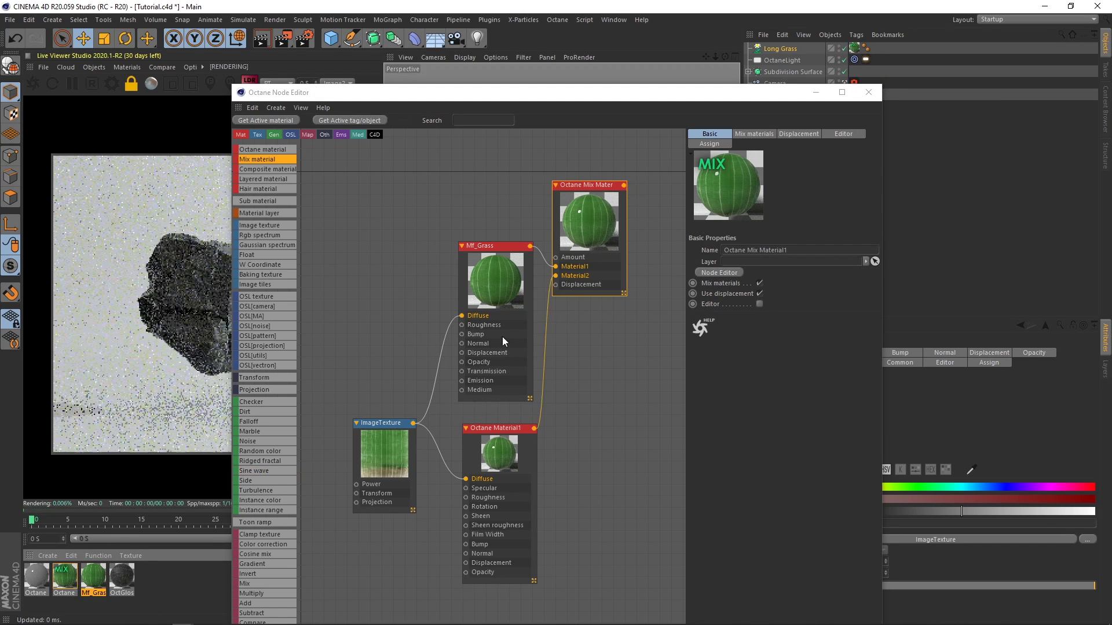
click(484, 467)
click(841, 134)
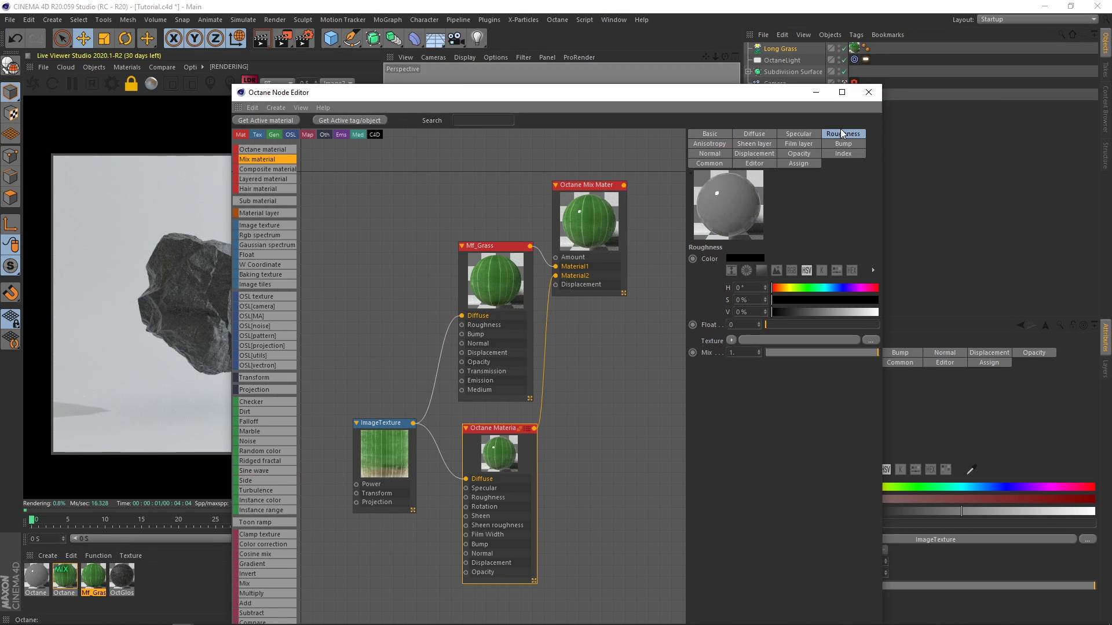
Connect the grass ImageTexture to Mf_Grass's Transmission input and rearrange the surrounding nodes.
drag(380, 423, 345, 419)
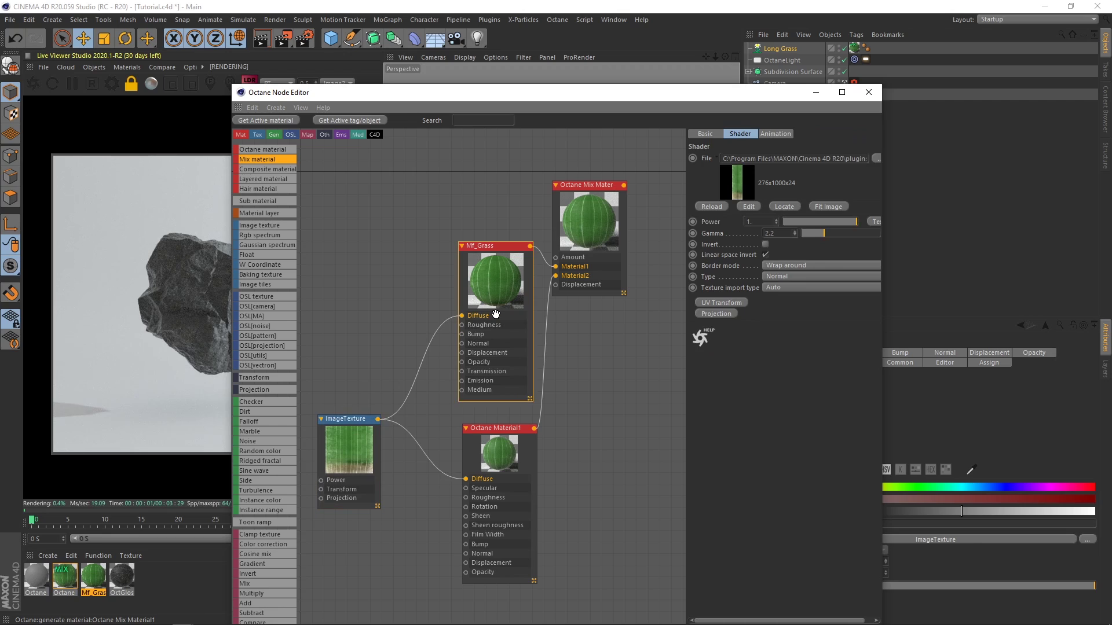
drag(496, 314, 495, 323)
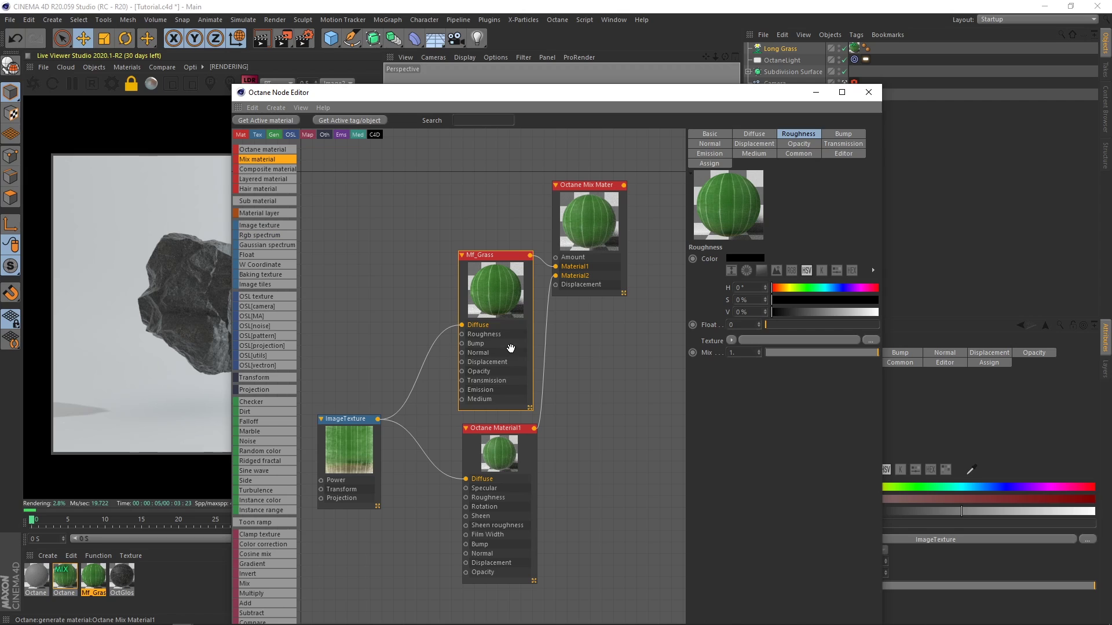
click(394, 439)
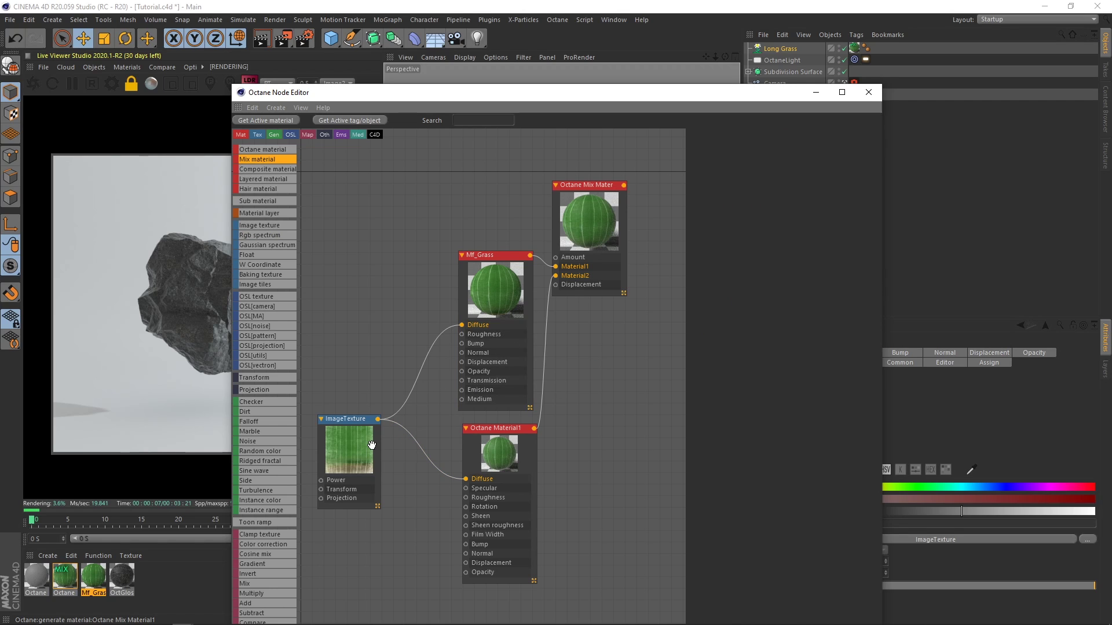
drag(371, 445, 351, 371)
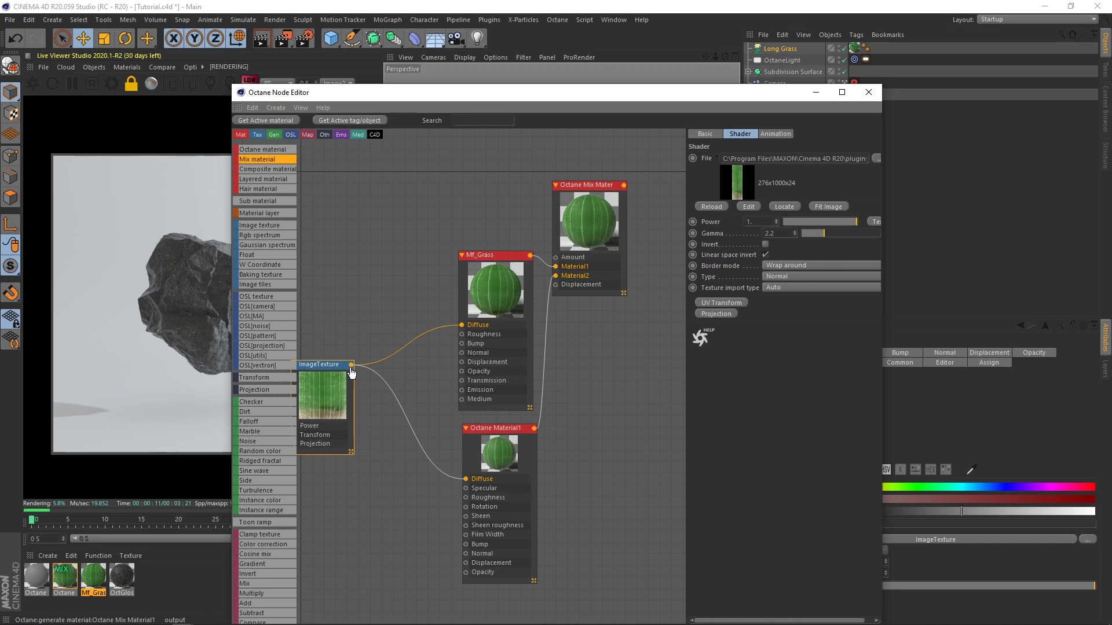
drag(462, 387, 462, 387)
mouse_move(328, 393)
mouse_down()
mouse_move(323, 407)
mouse_move(323, 390)
mouse_up()
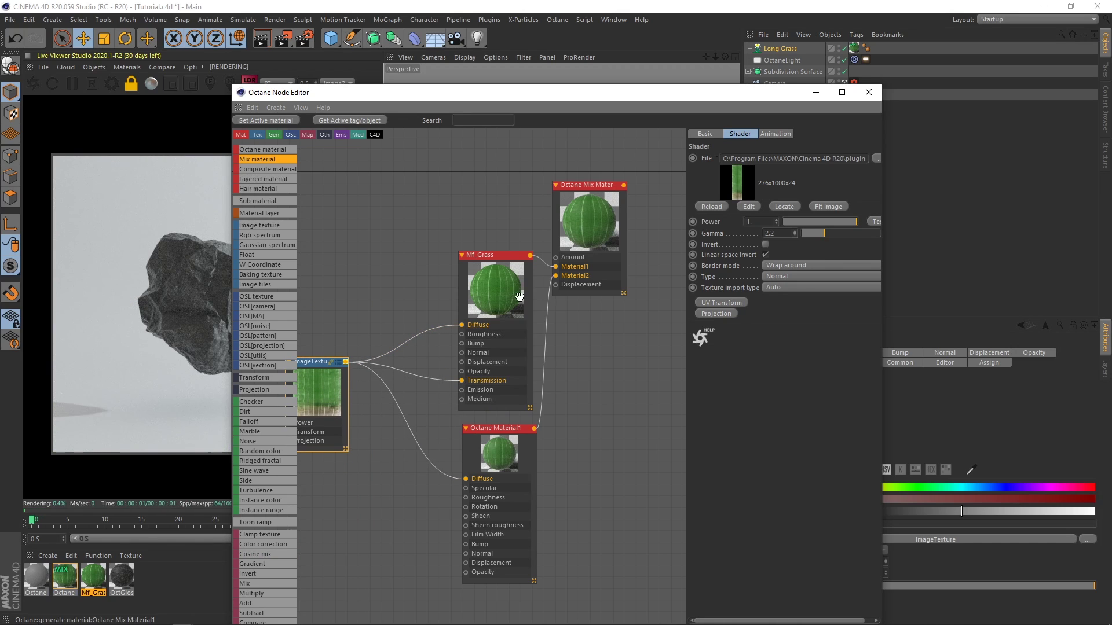
Insert a ColorCorrection between the ImageTexture and both grass materials' Diffuse inputs, and remove the unconnected extra one.
drag(509, 305, 511, 297)
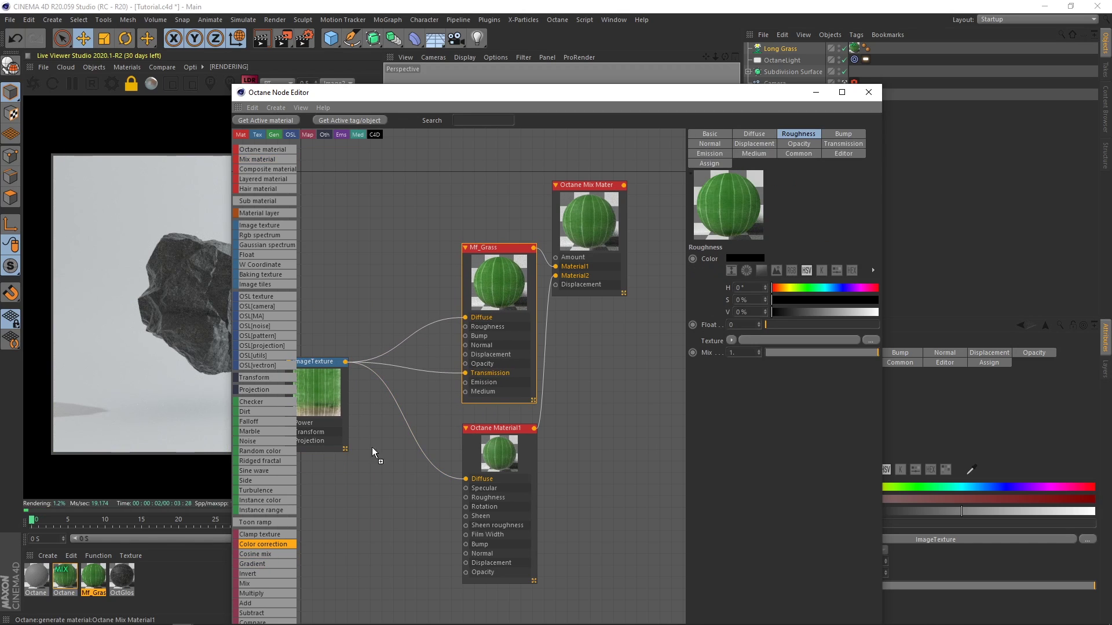
drag(411, 341, 373, 309)
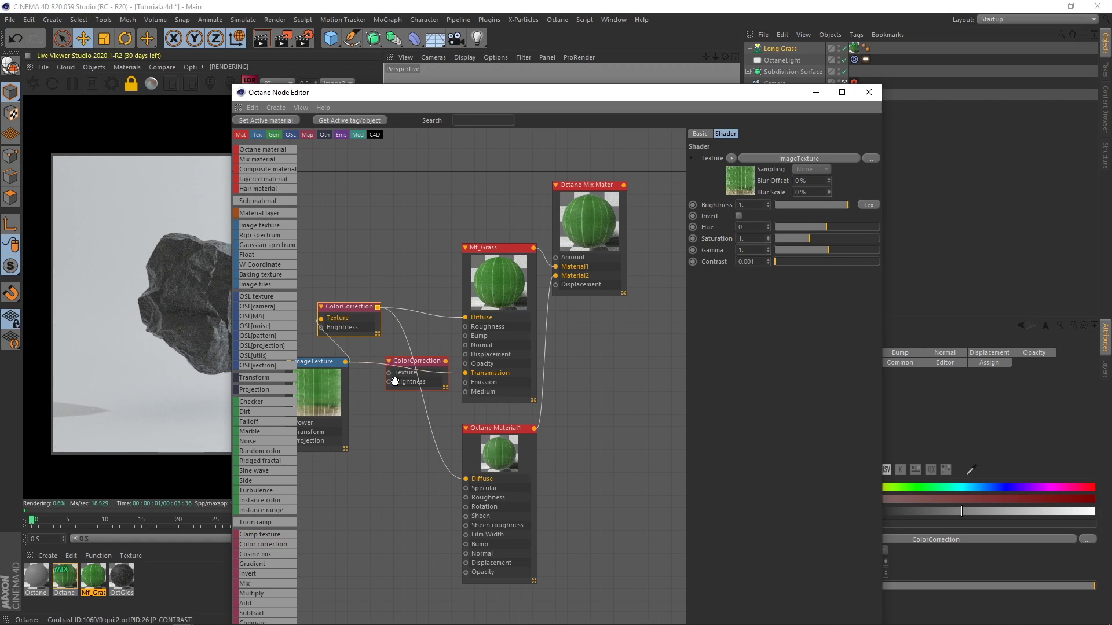
click(393, 382)
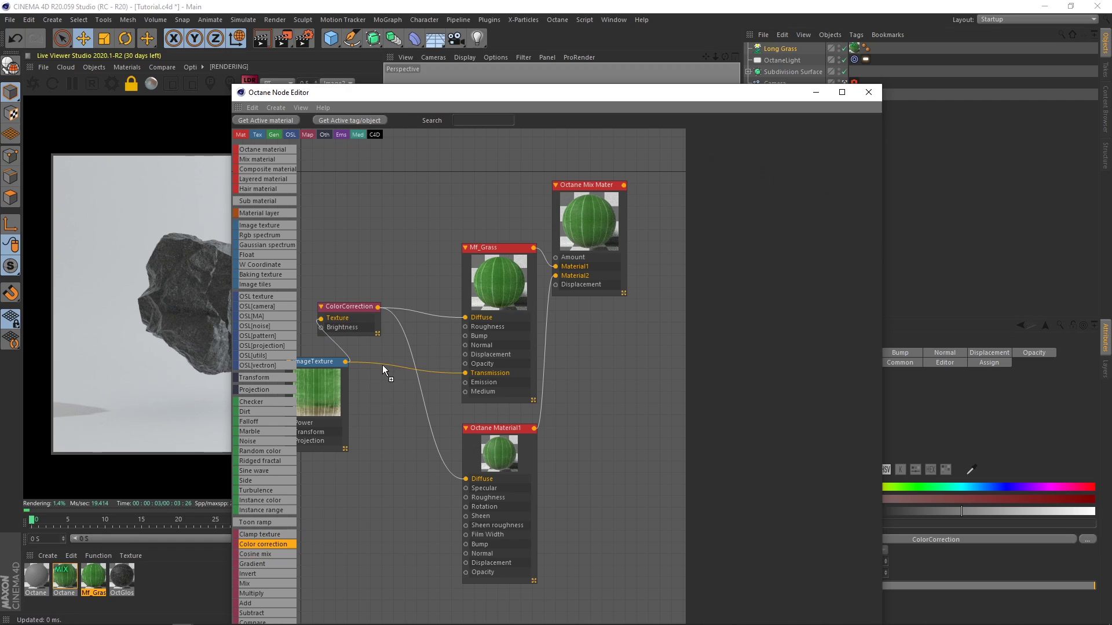
Insert another ColorCorrection before Mf_Grass's Transmission, set its gamma to about 0.54, and close the Node Editor.
drag(382, 365, 382, 367)
click(396, 374)
drag(826, 252, 821, 253)
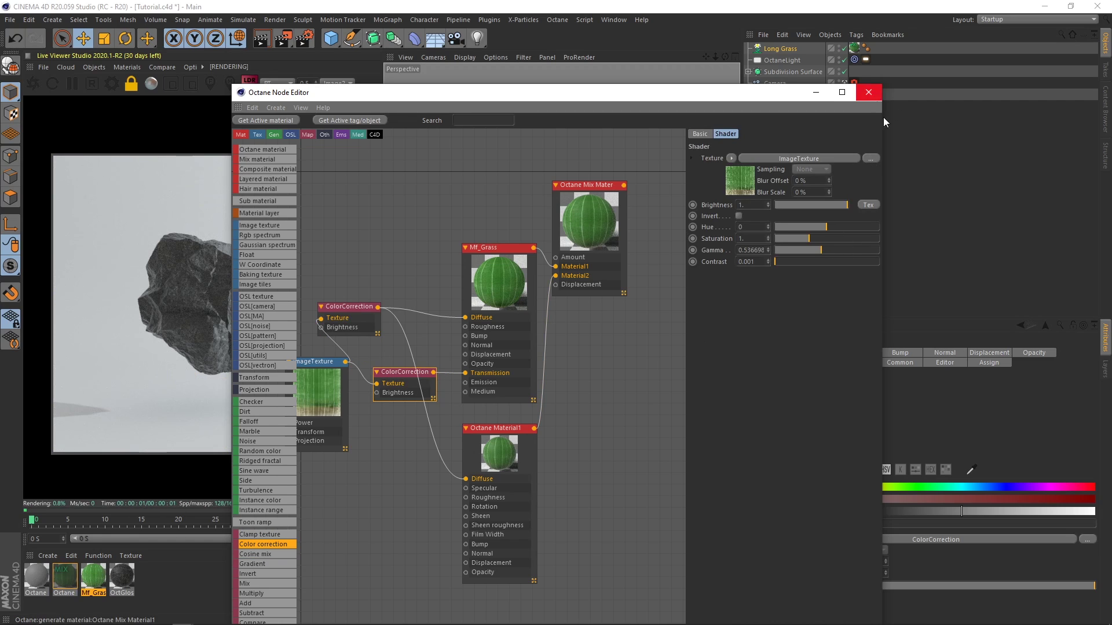
click(868, 92)
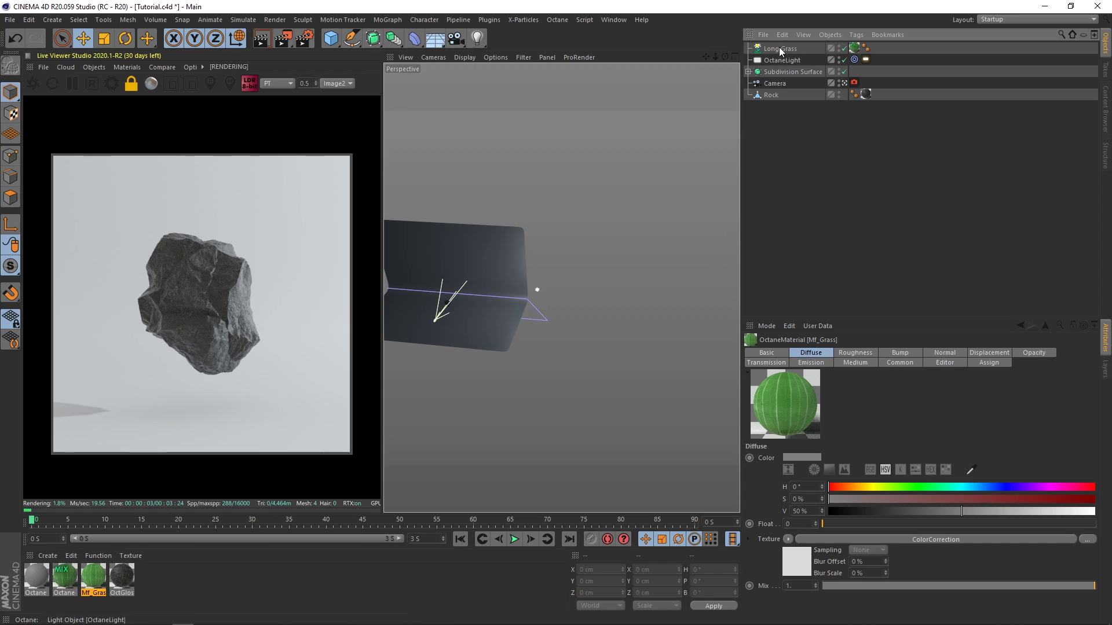
Add an Octane Scatter, make Long Grass its child, and set the distribution to Surface.
click(93, 68)
click(110, 144)
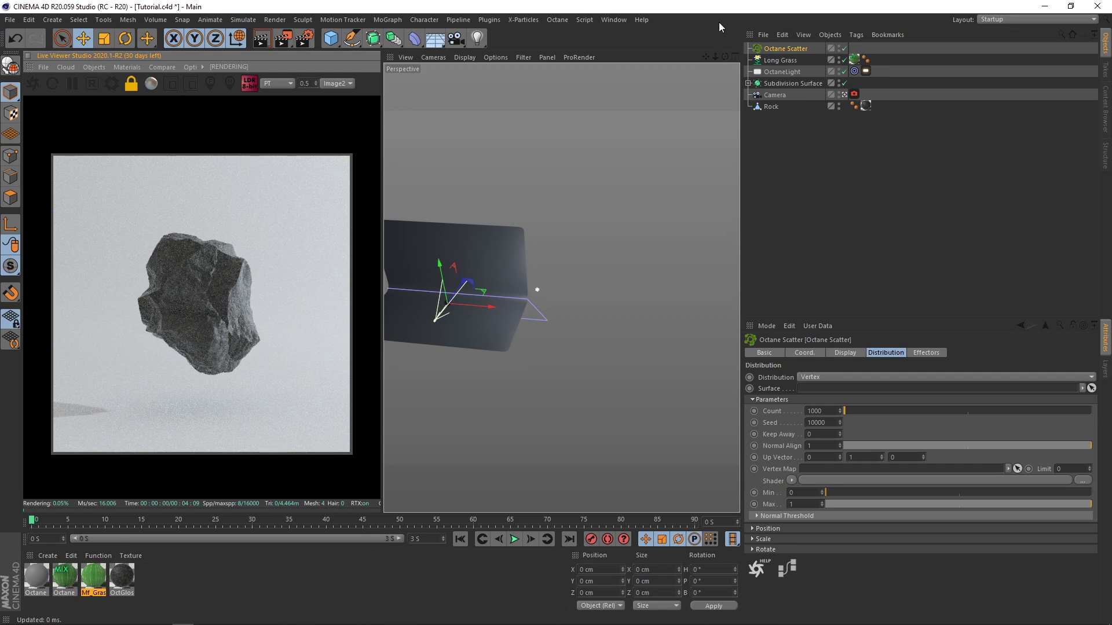
drag(783, 62, 786, 47)
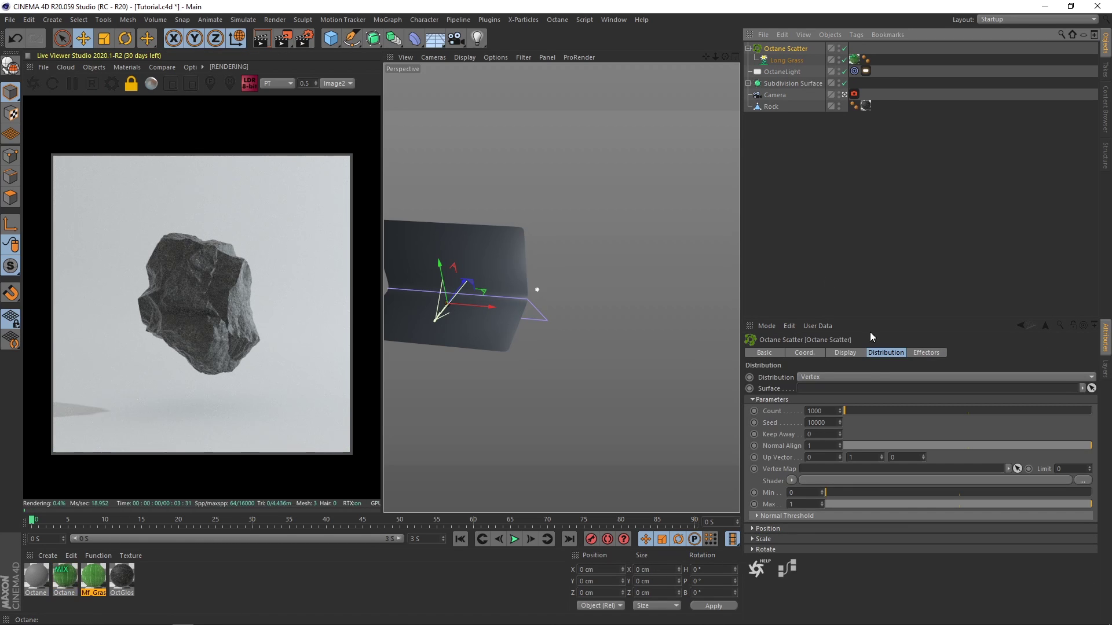
click(866, 375)
click(842, 400)
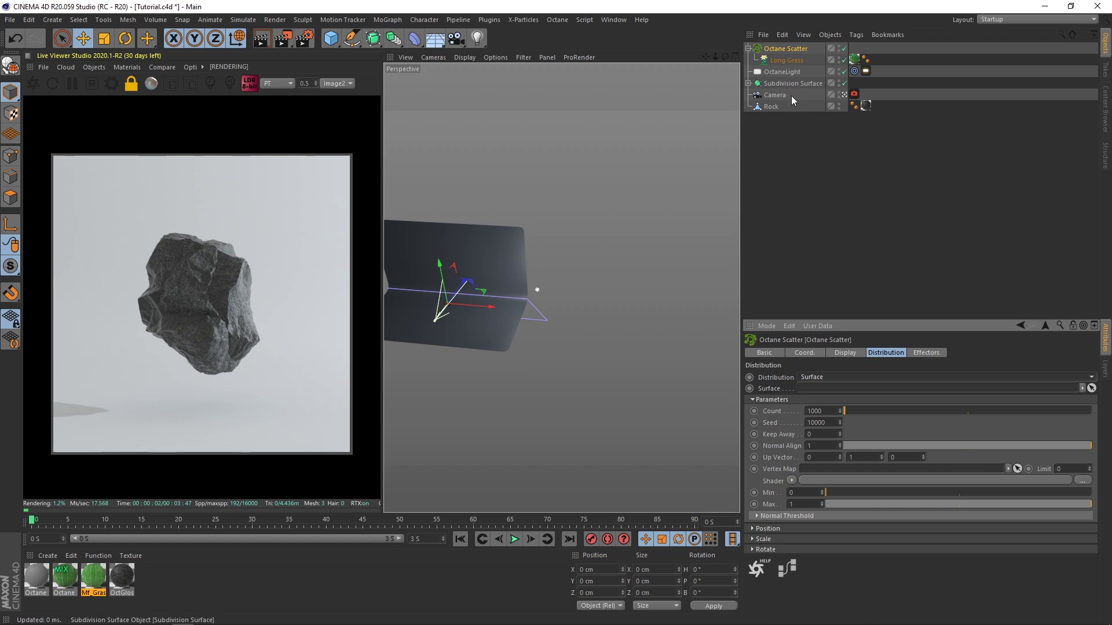
Assign Rock as the Octane Scatter's distribution surface and reduce Long Grass's Multiflora Size to 0.19.
drag(788, 106, 791, 170)
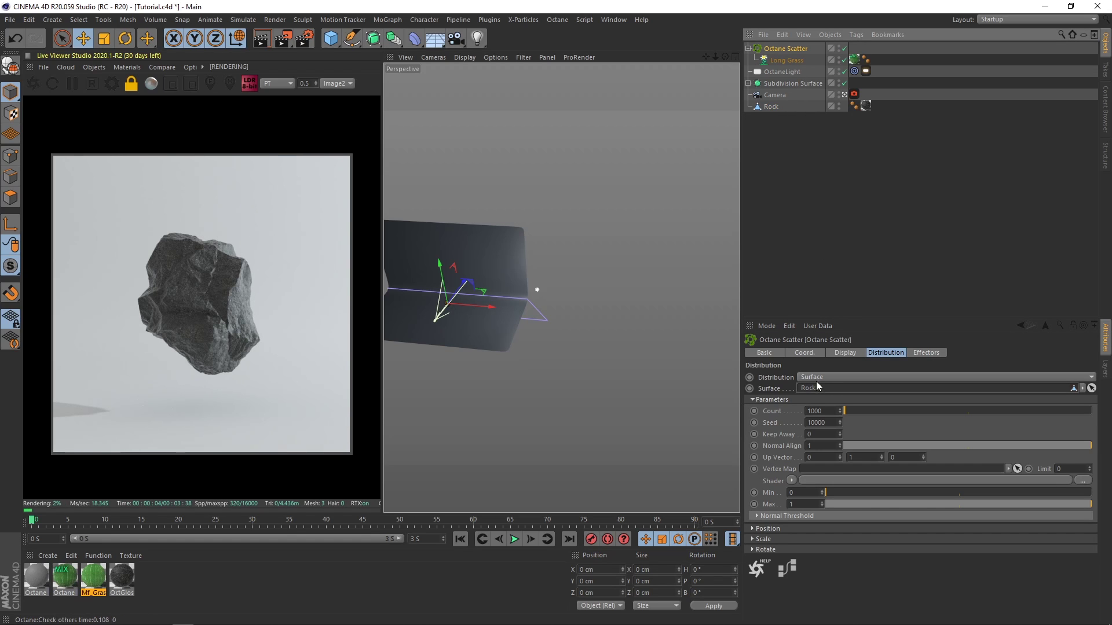
click(783, 211)
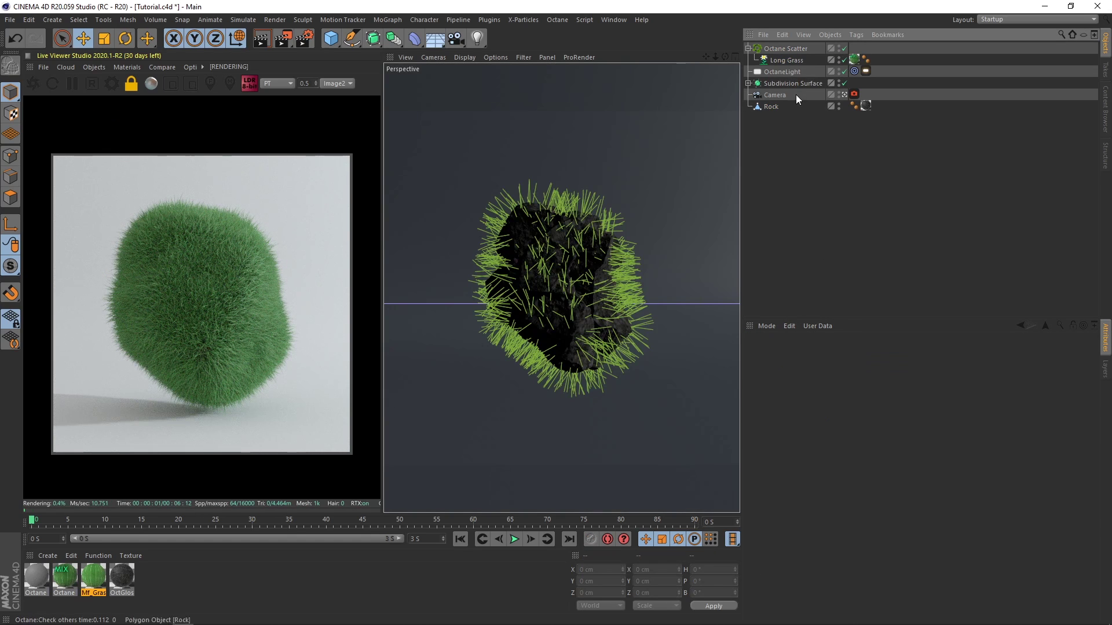
click(790, 56)
click(933, 353)
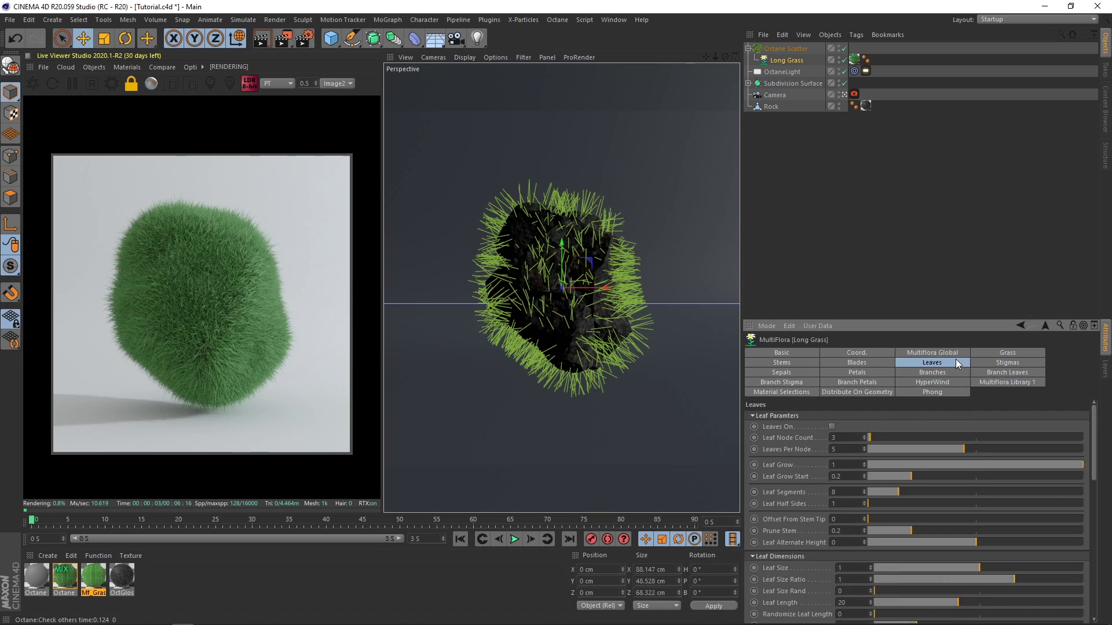
click(972, 531)
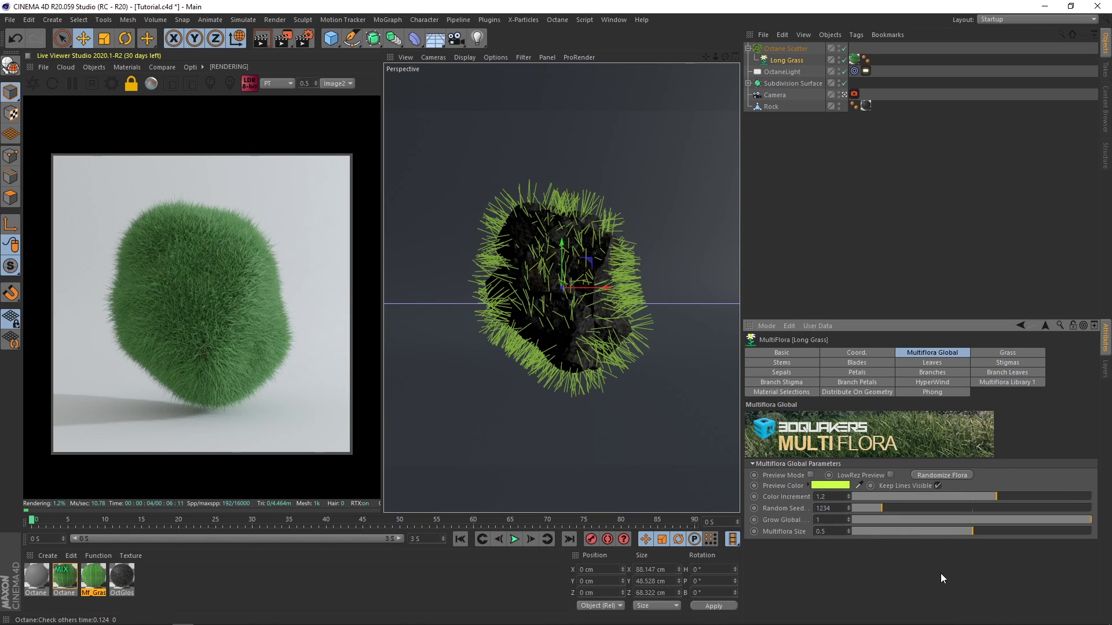
click(898, 531)
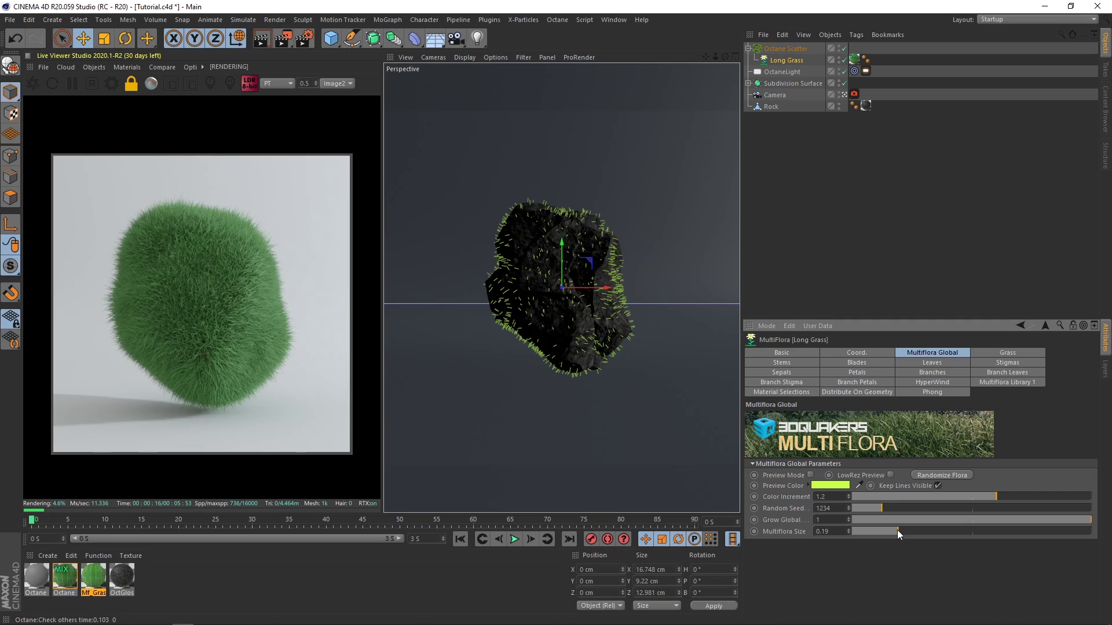
Fine-tune the Multiflora Size of Long Grass to about 0.14.
click(793, 48)
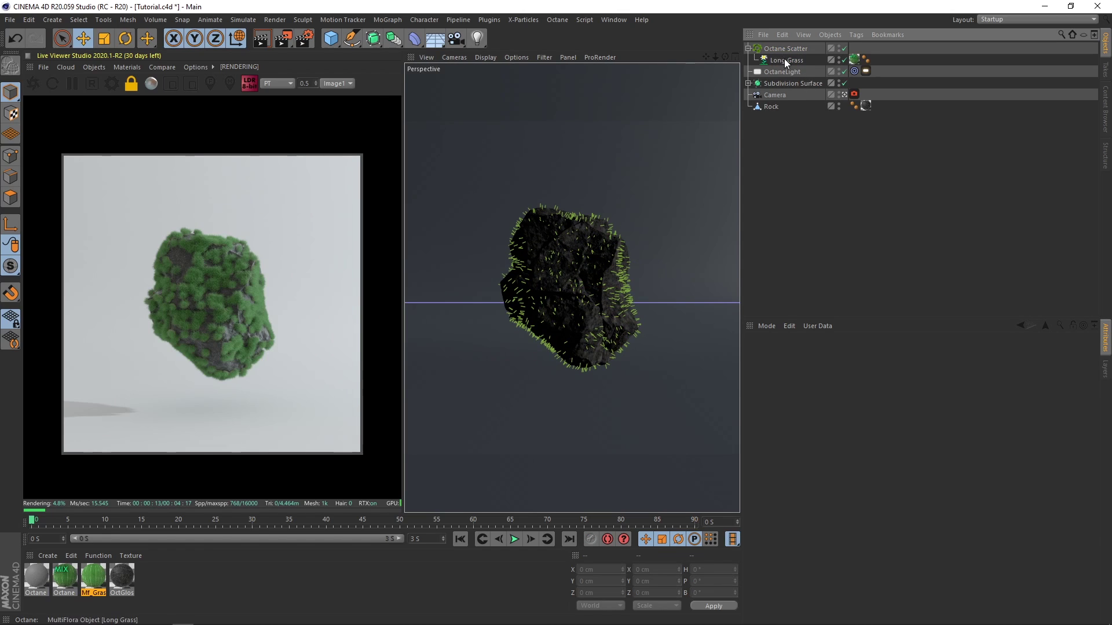
click(786, 59)
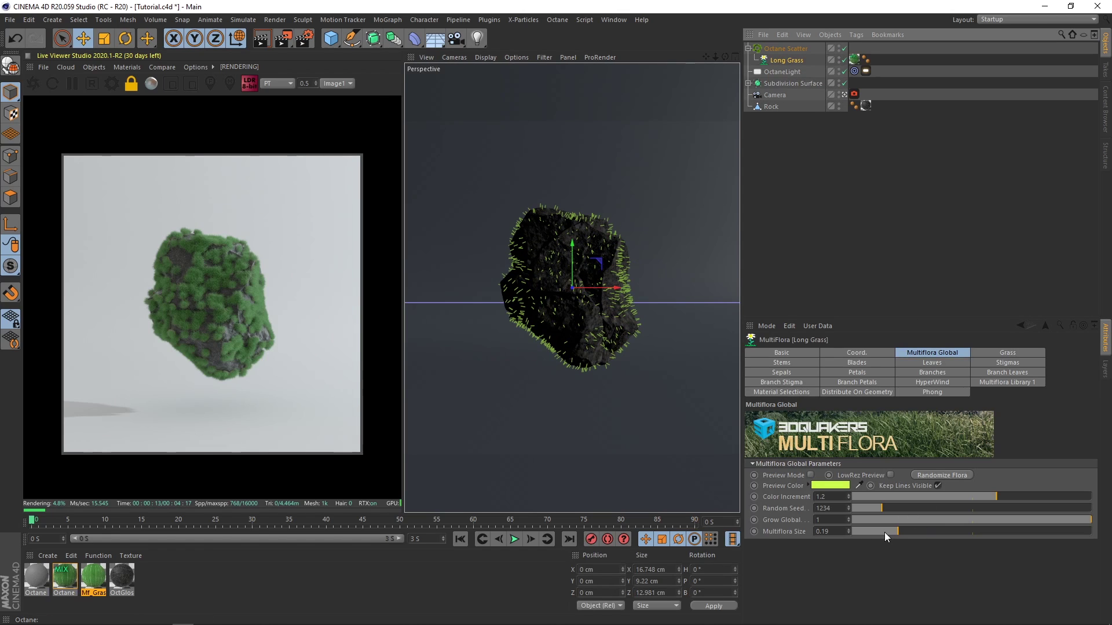
drag(884, 533, 876, 534)
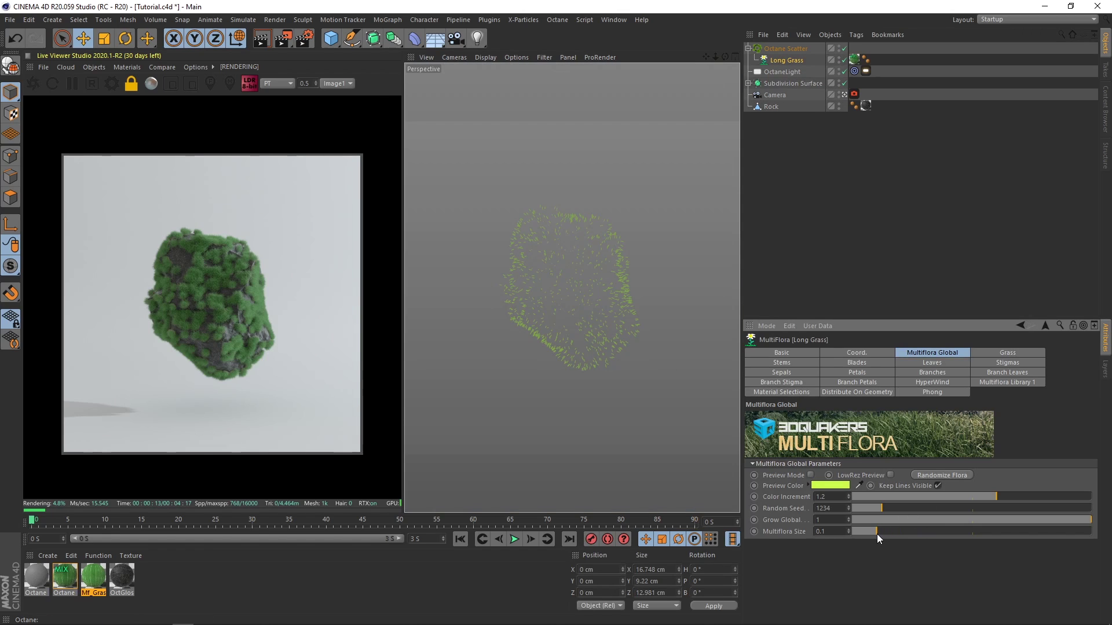
drag(877, 534, 887, 533)
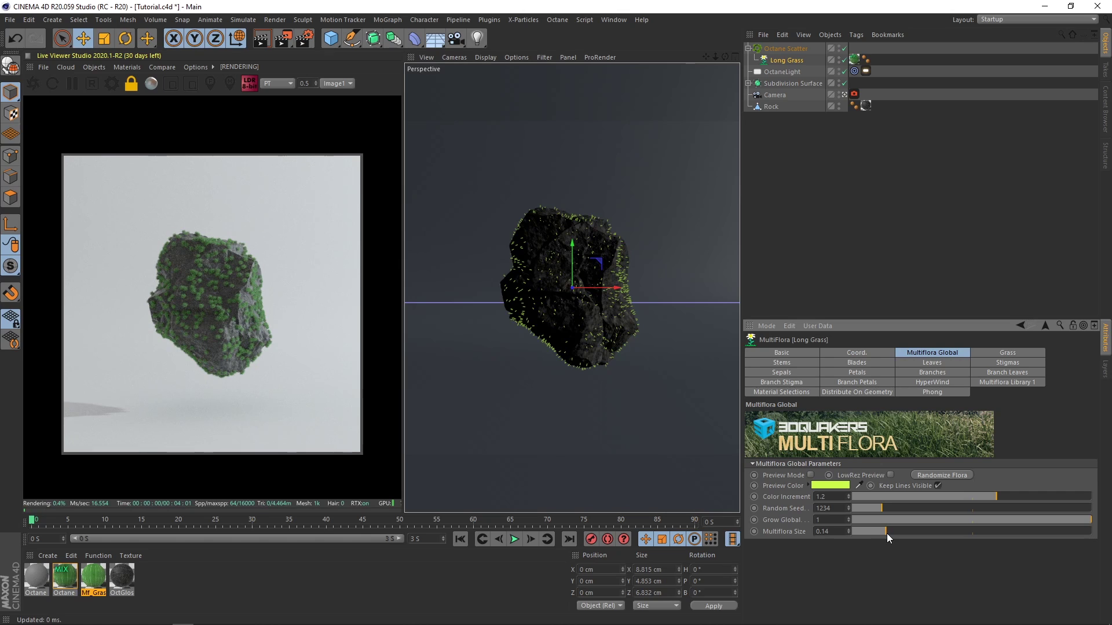
Raise the Octane Scatter's count to 5000 and, after checking the render, to 15000.
click(794, 49)
click(811, 412)
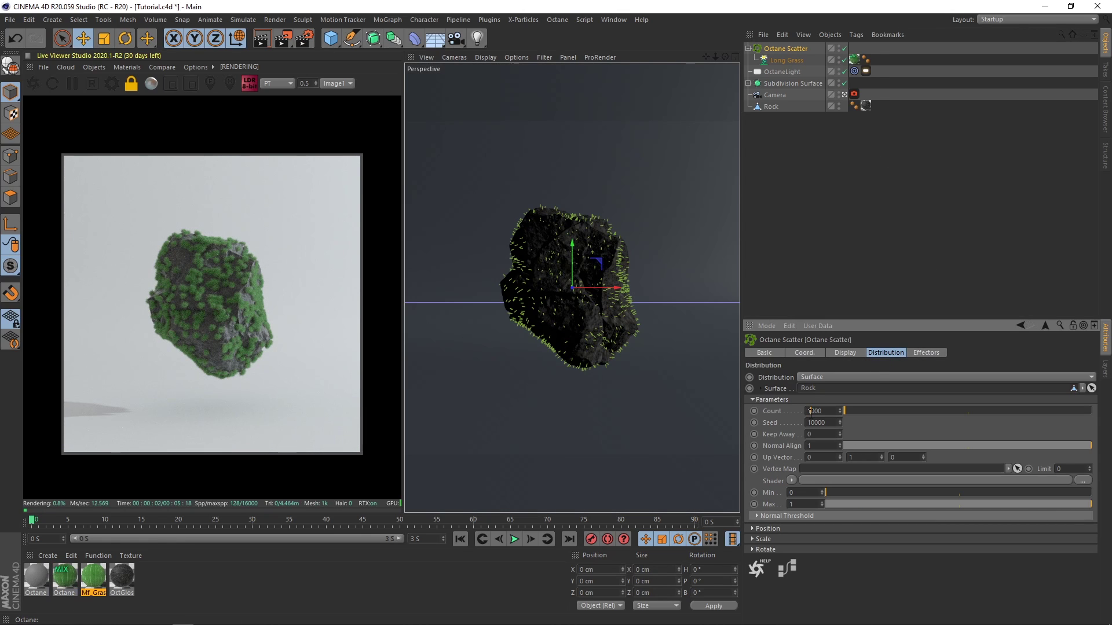
text(5)
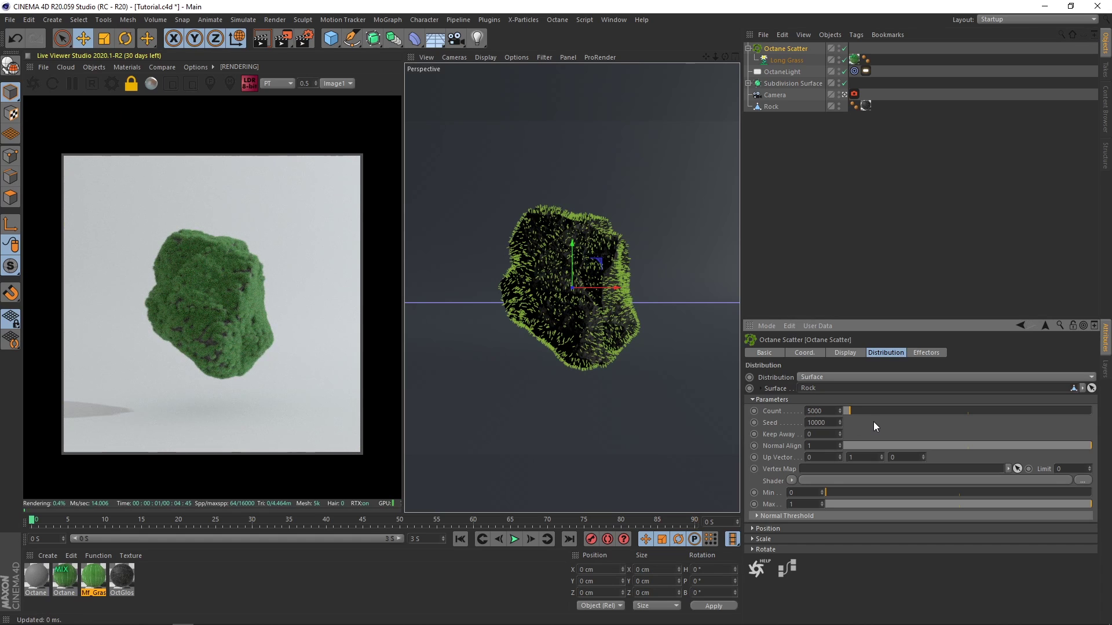
click(770, 272)
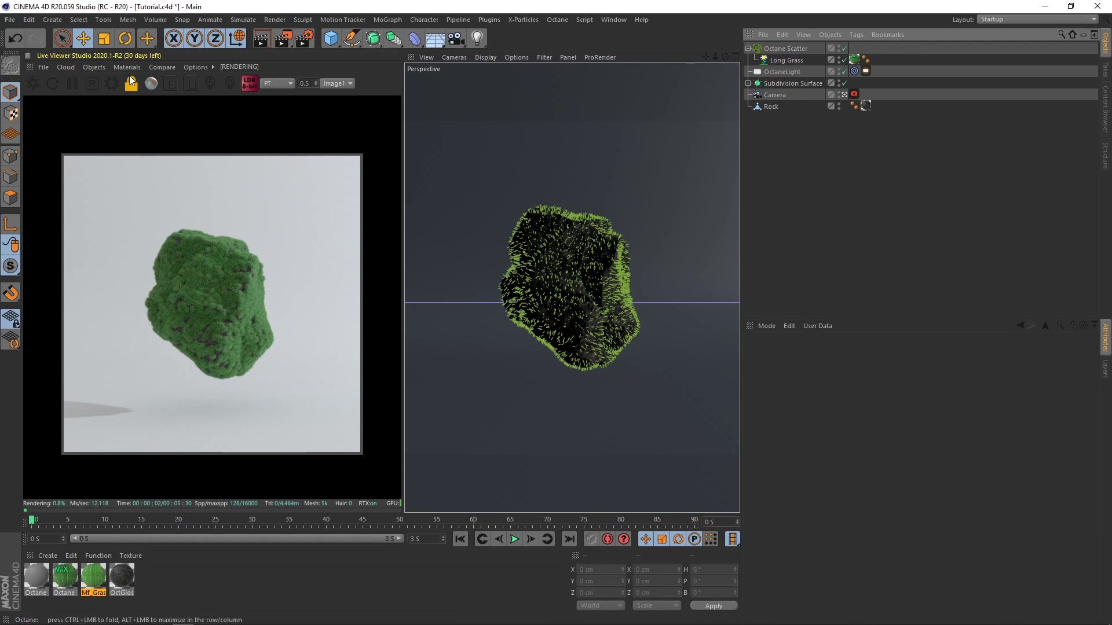
click(793, 48)
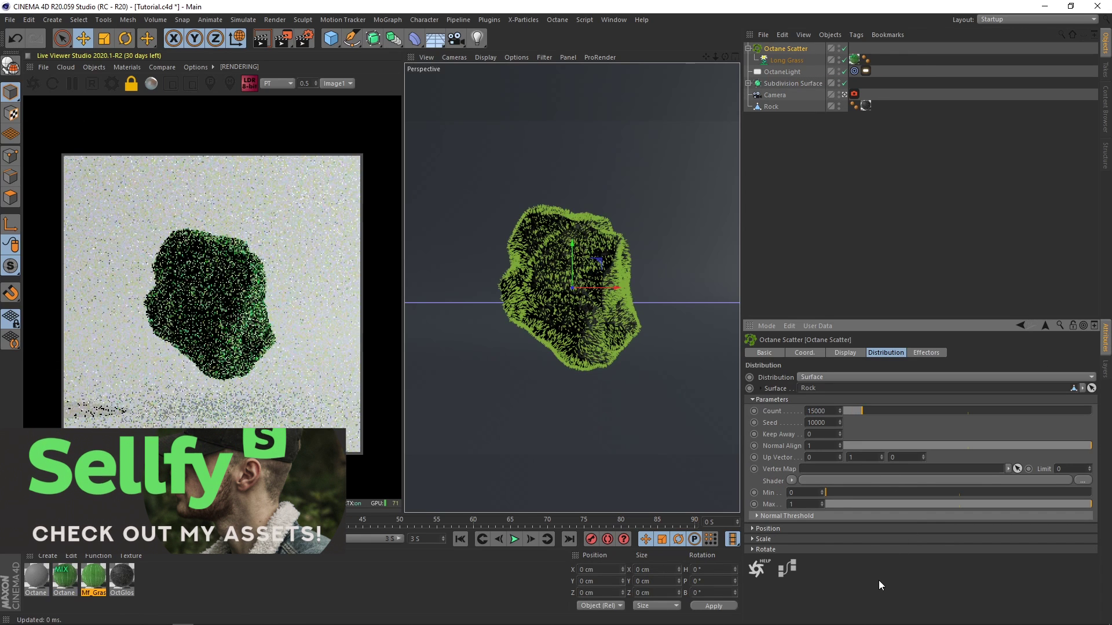
Add a Noise shader to the Octane Scatter's Scale settings and set its noise type to Electric.
click(752, 539)
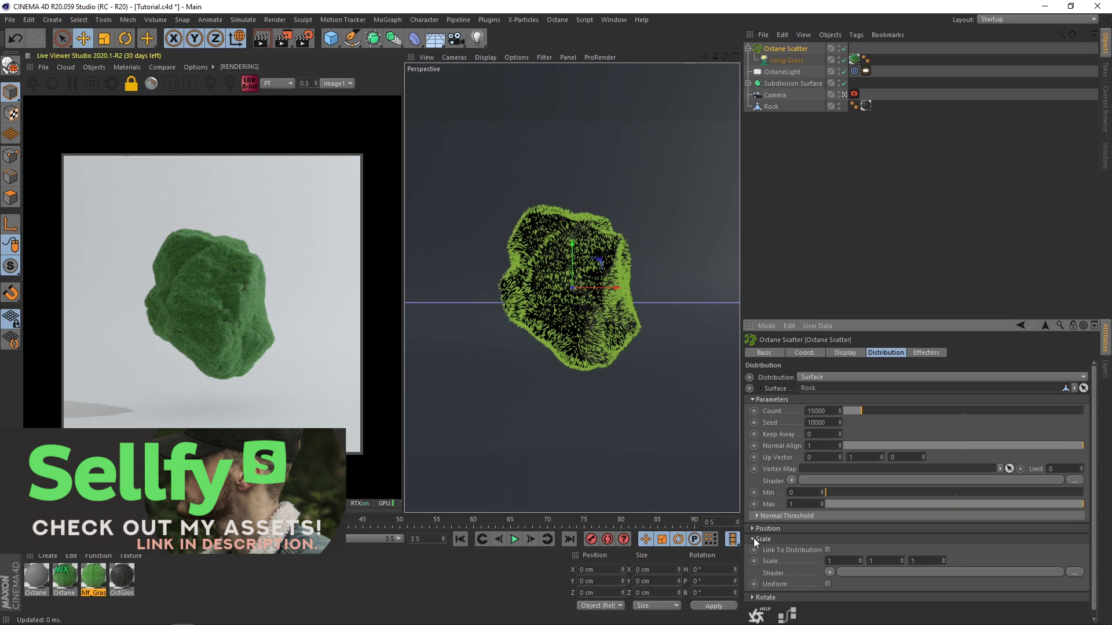
click(829, 572)
click(849, 409)
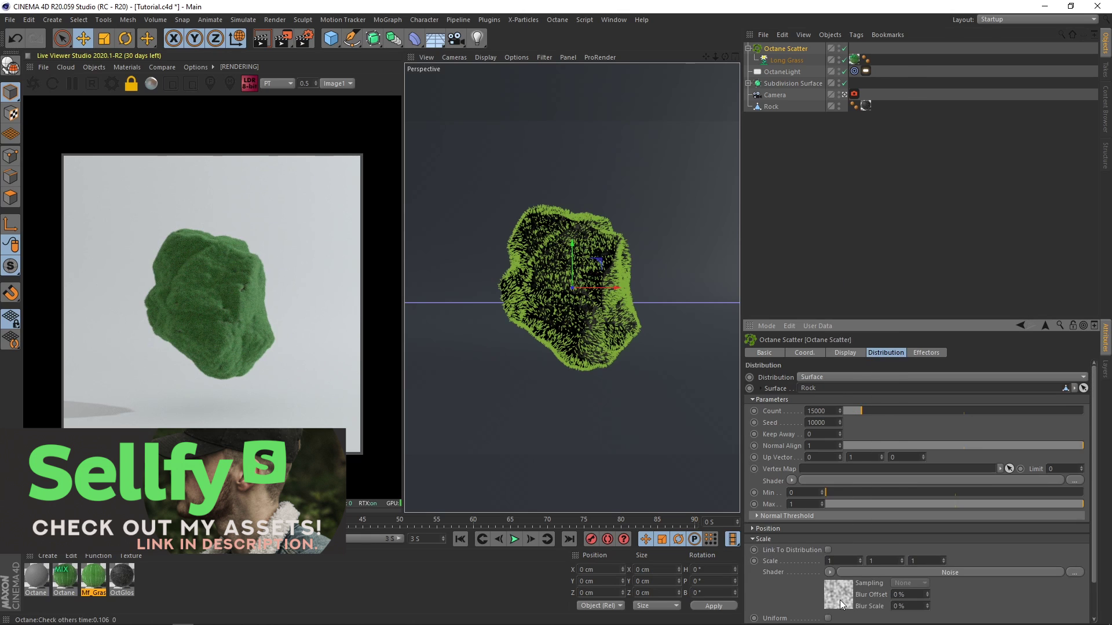
click(846, 605)
click(845, 479)
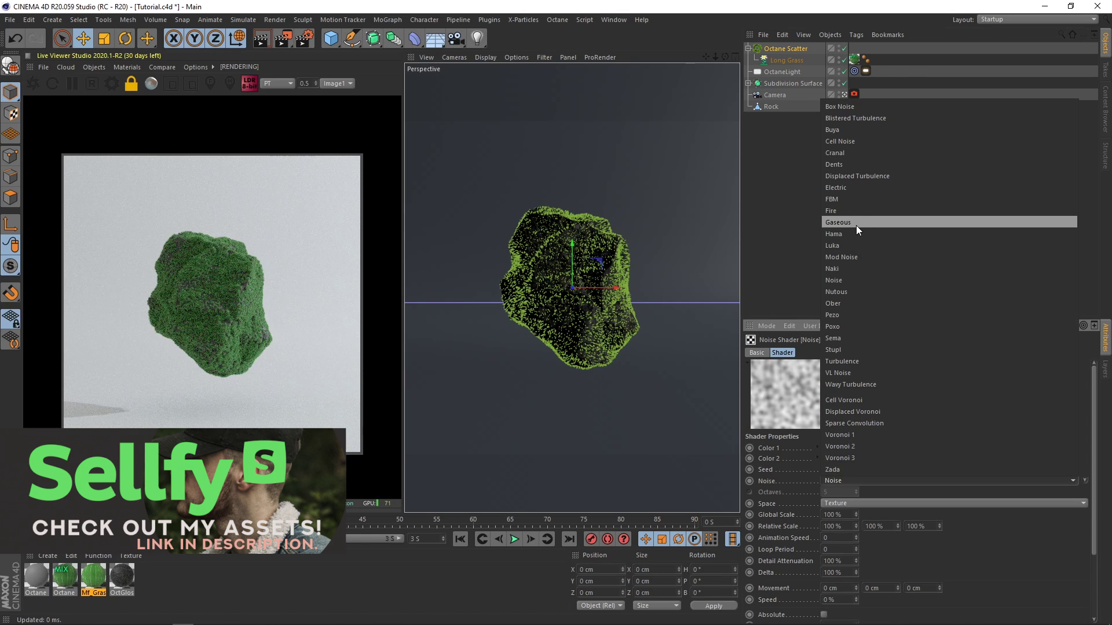
click(844, 199)
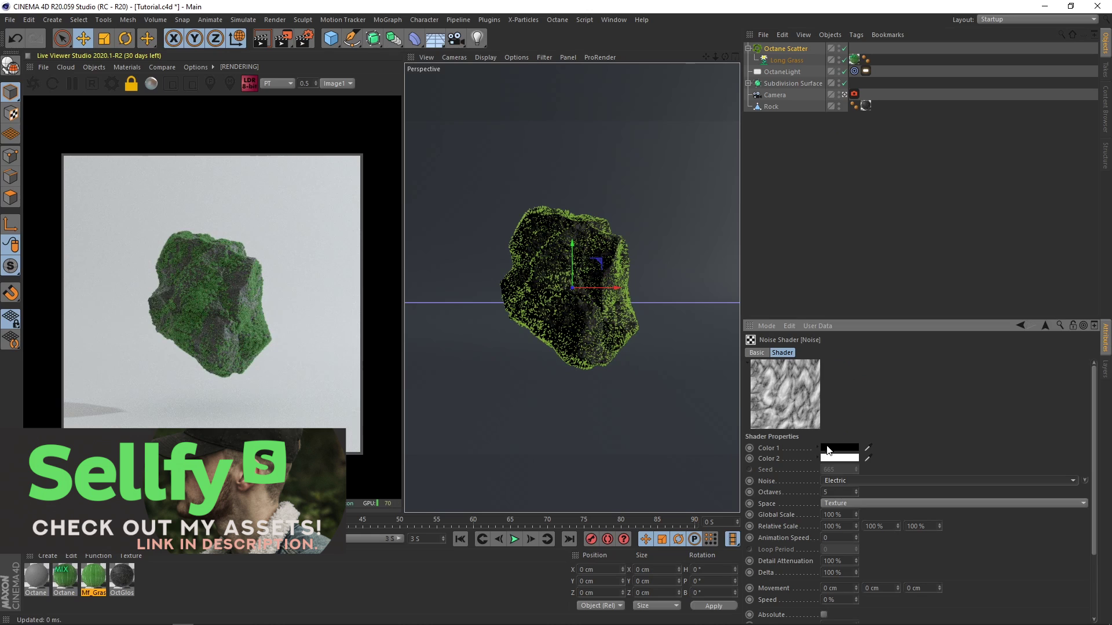
Set the Noise shader's Global Scale to 400%.
scroll(1081, 408, down, 3)
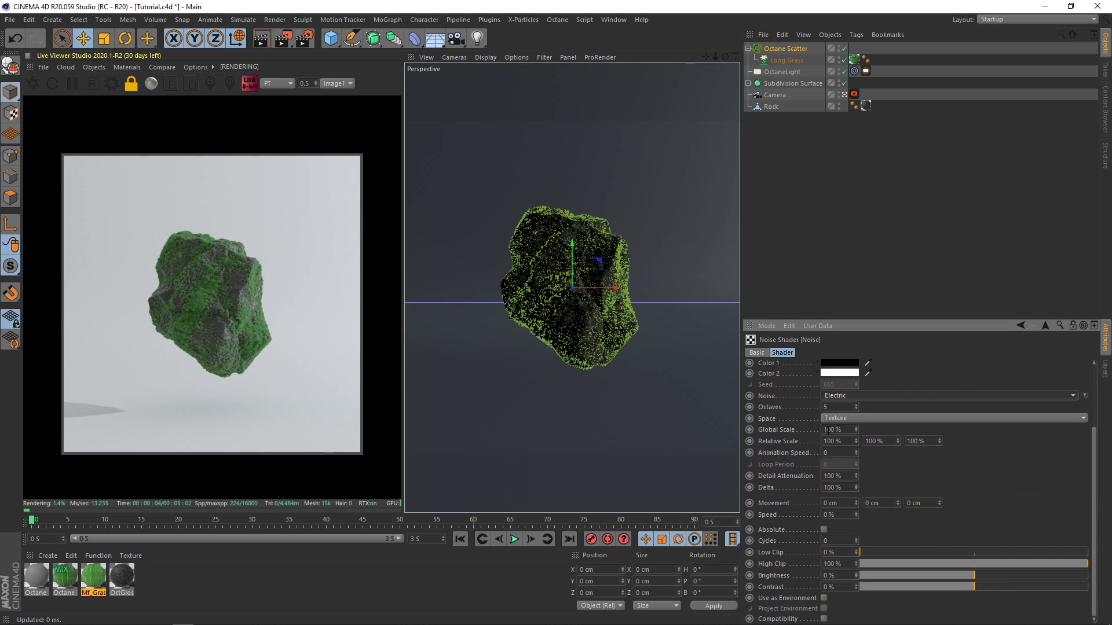
drag(828, 430, 820, 430)
text(4)
key(Return)
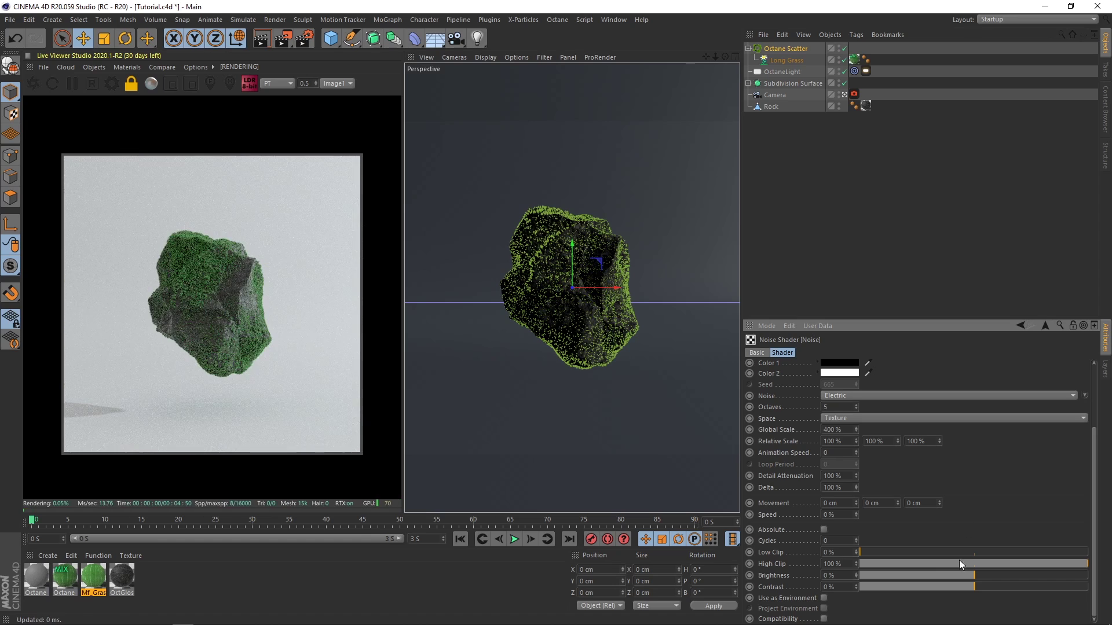
Set the Noise shader's Low Clip to 22%, High Clip to 63% and Brightness to 50%.
click(952, 553)
click(909, 555)
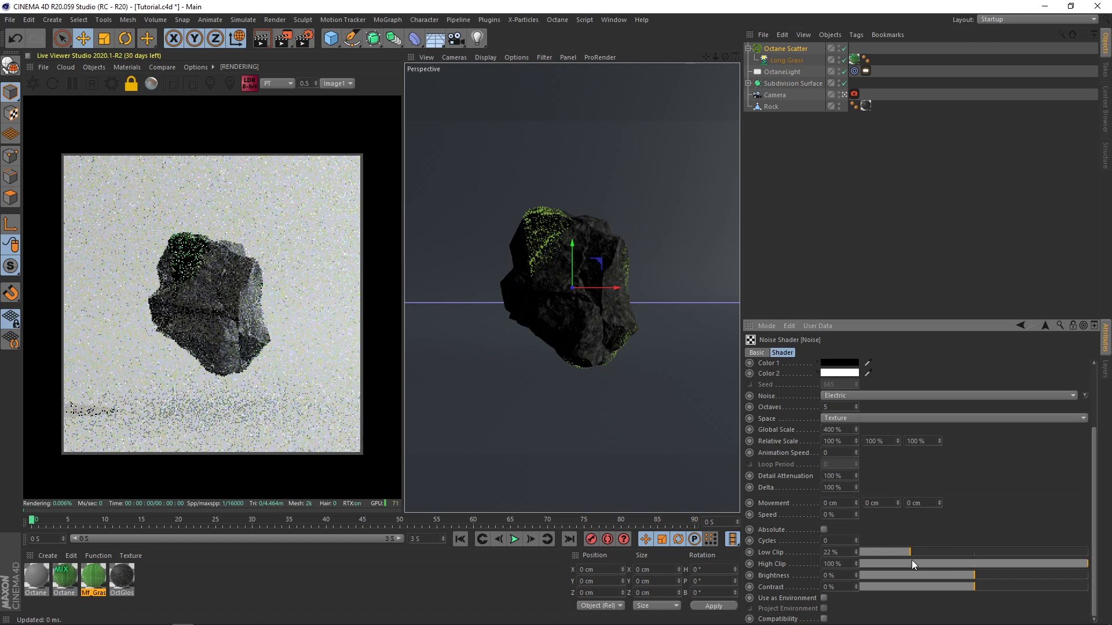
click(1034, 575)
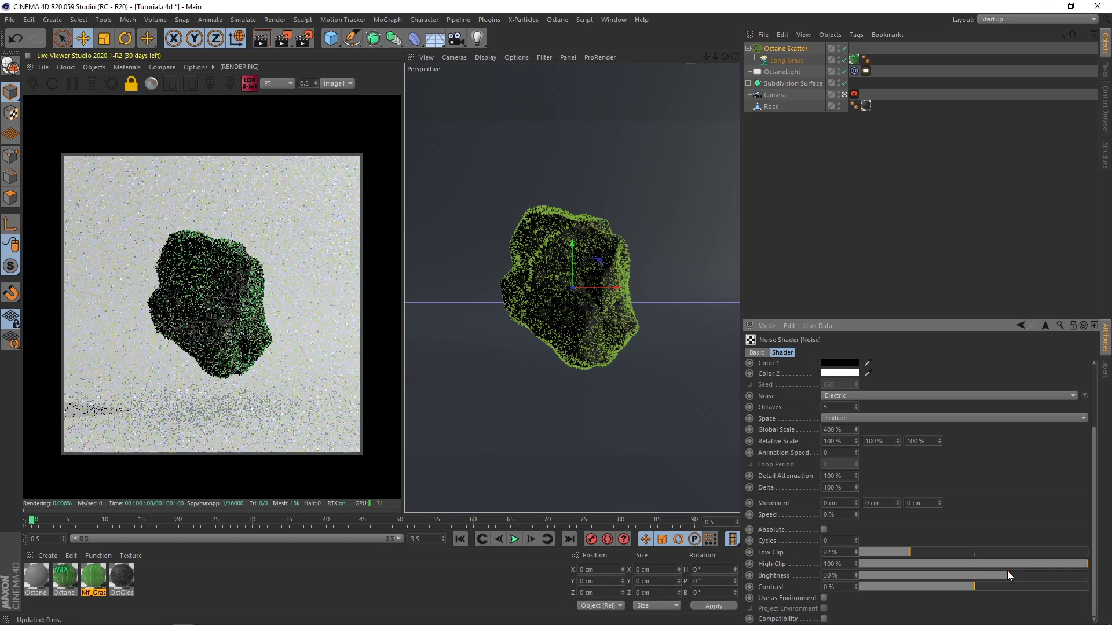
click(1003, 563)
click(1031, 574)
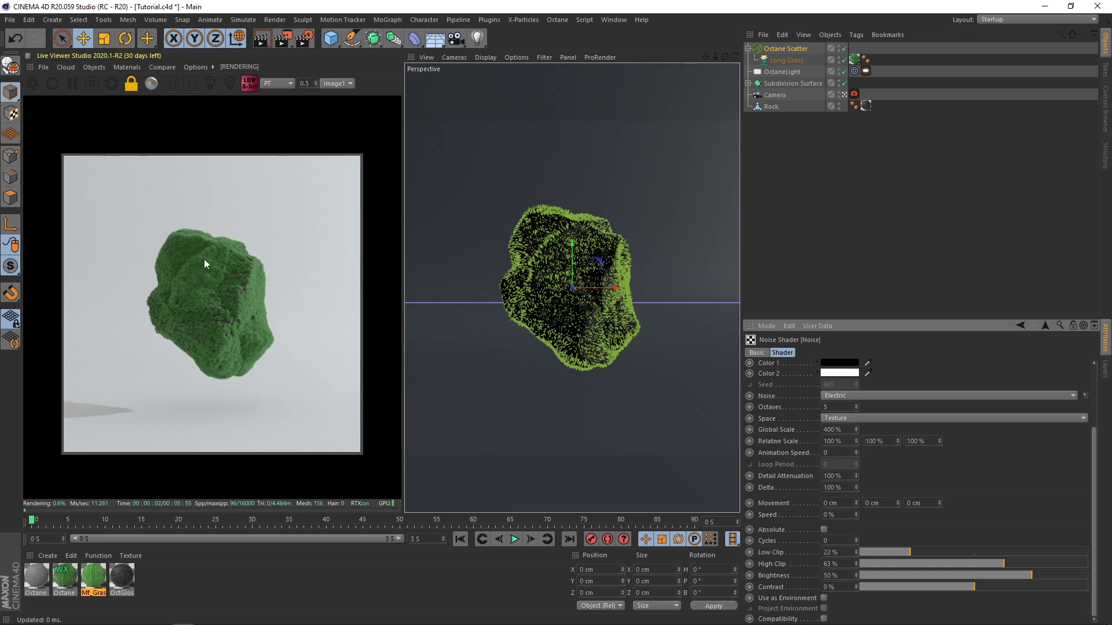
Move the OctaneLight closer to the rock, to about X 1296 cm, Y 311 cm, Z 317 cm.
click(779, 49)
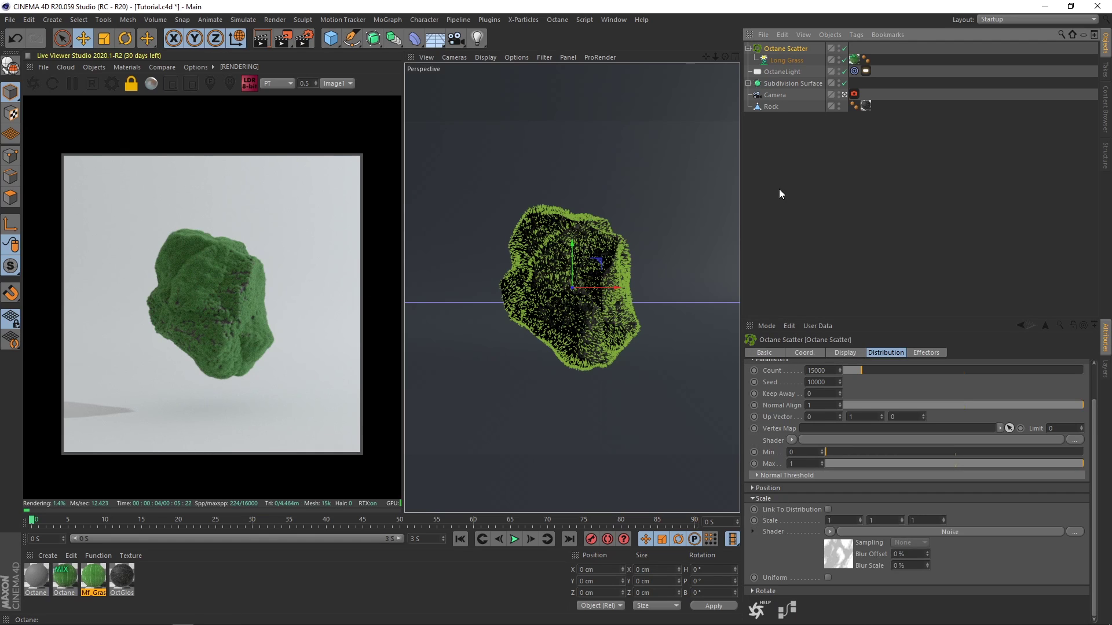
click(785, 72)
key(o)
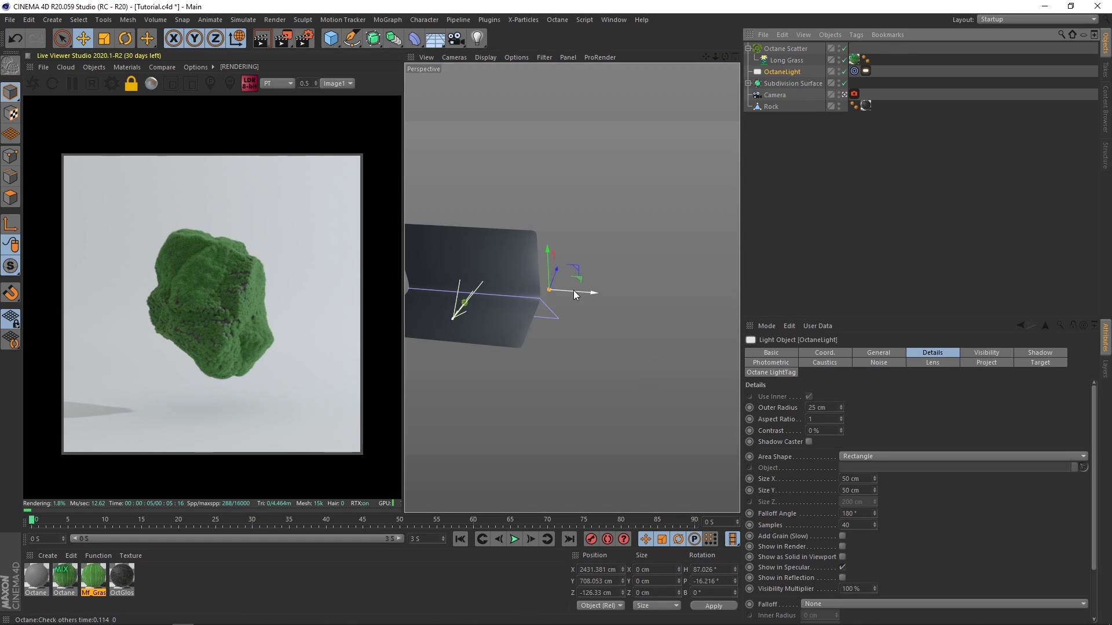
drag(573, 291, 532, 290)
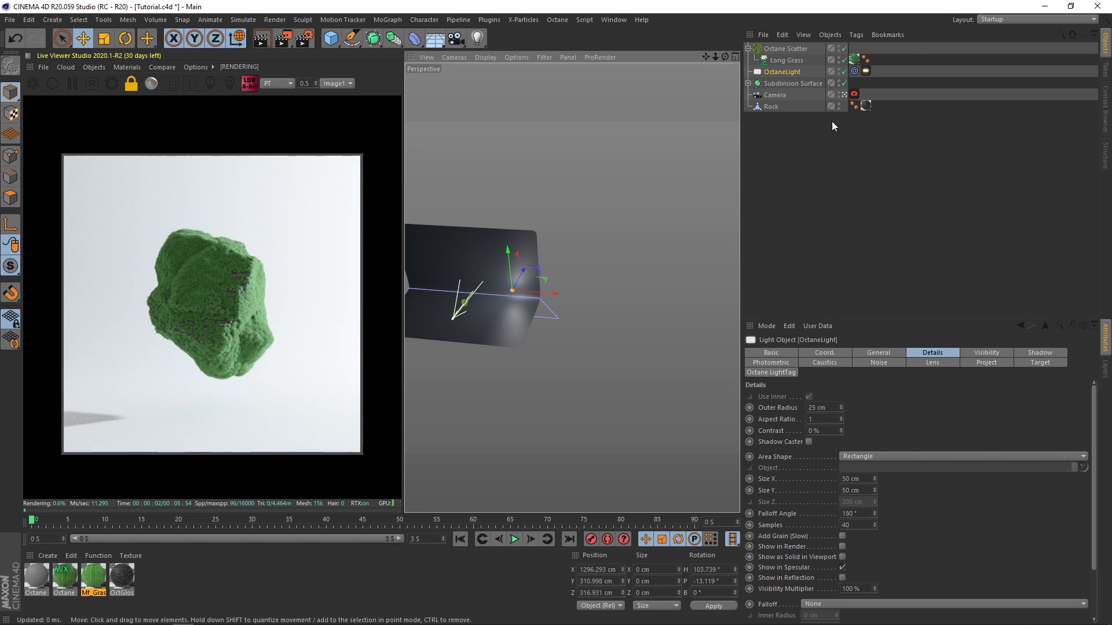
Try a different highlight compression in the Octane camera's imager settings and undo the change.
click(854, 93)
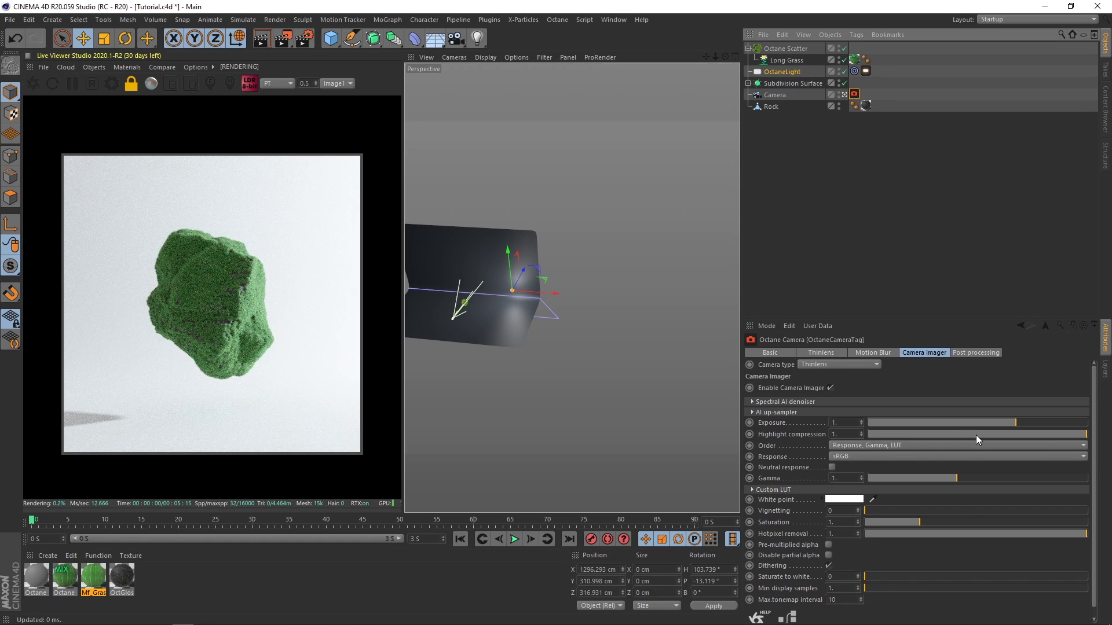
drag(975, 436, 637, 429)
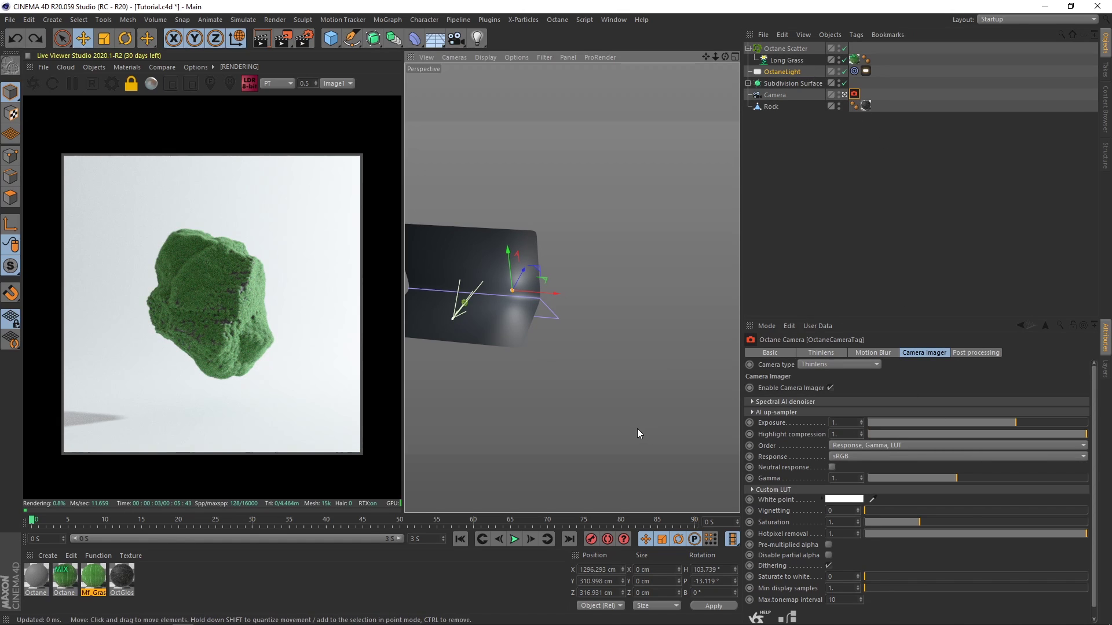
key(ctrl+z)
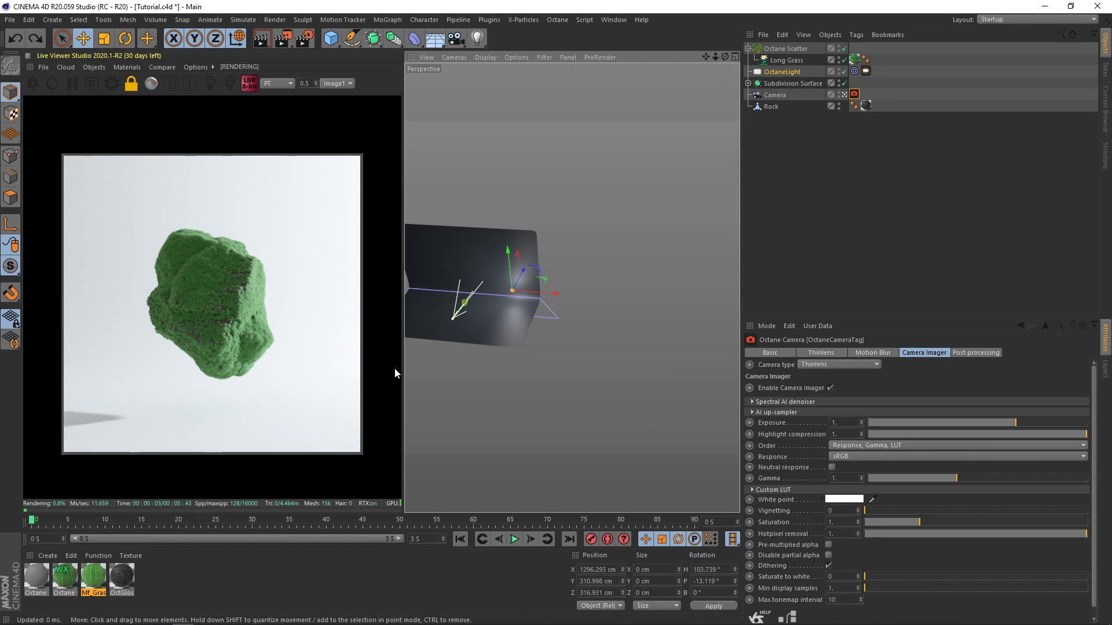
Open the grass mix material in the Node Editor and lower the Transmission ColorCorrection's gamma to about 0.25.
click(126, 67)
click(137, 89)
click(70, 578)
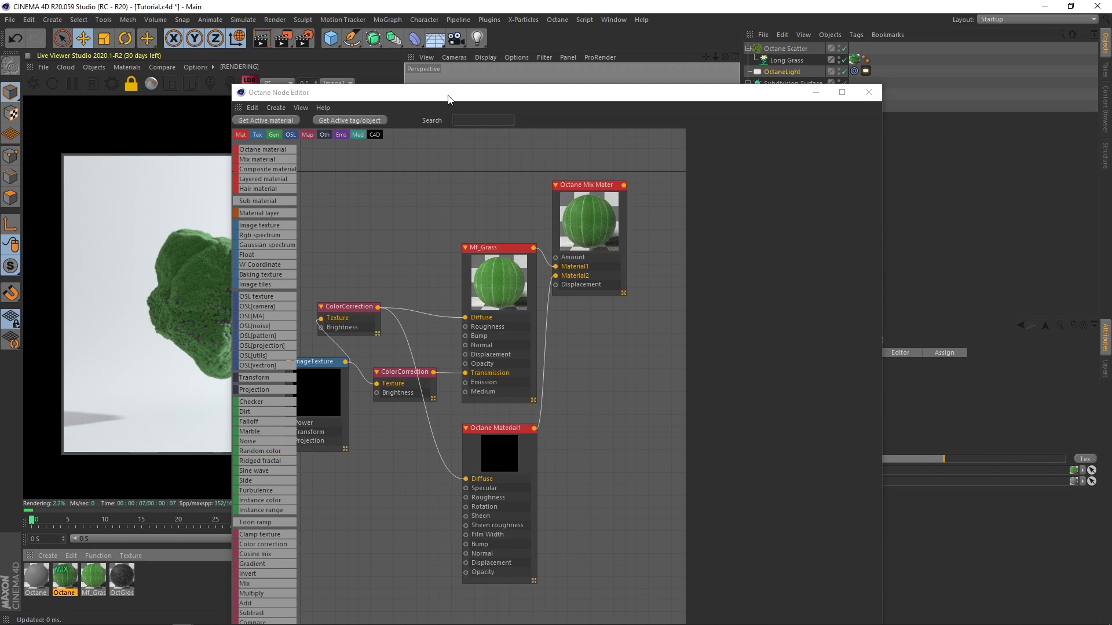
drag(448, 96, 599, 68)
click(510, 288)
click(570, 363)
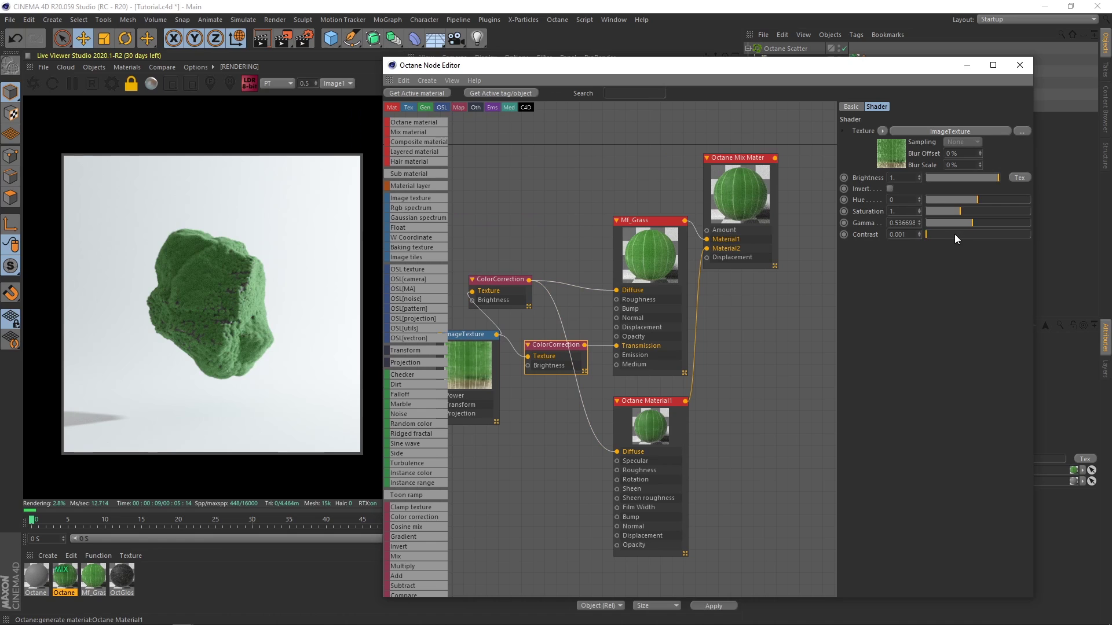
drag(972, 222, 964, 224)
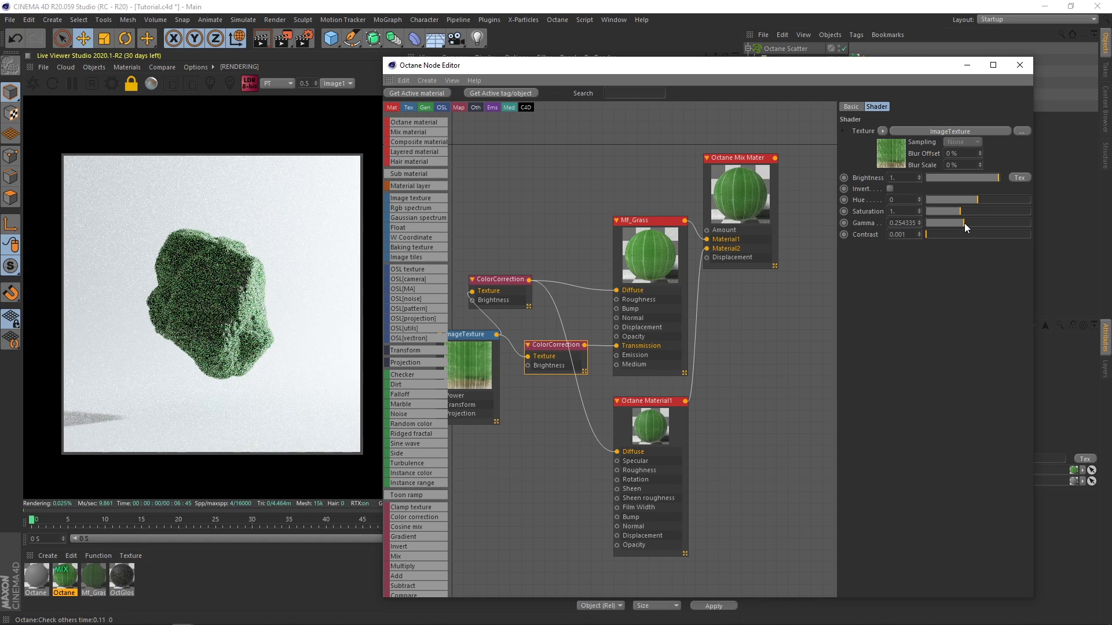
Set the Diffuse ColorCorrection's hue to about 0.12 and saturation to about 1.26, and adjust its gamma.
click(527, 301)
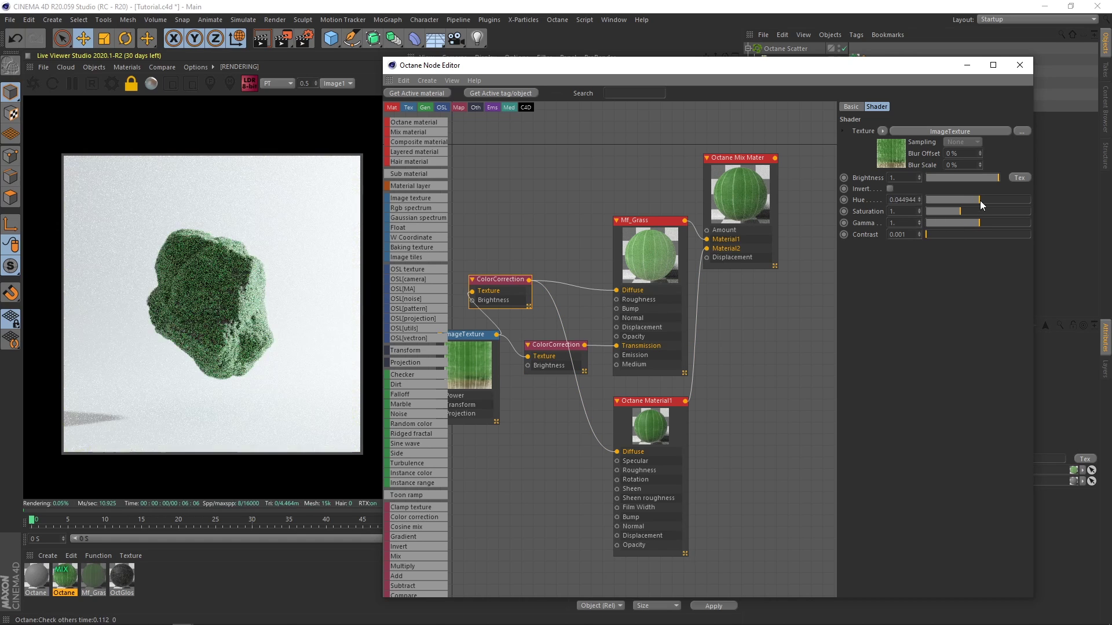
mouse_move(980, 200)
mouse_down()
mouse_move(939, 198)
mouse_move(996, 203)
mouse_move(969, 213)
mouse_up()
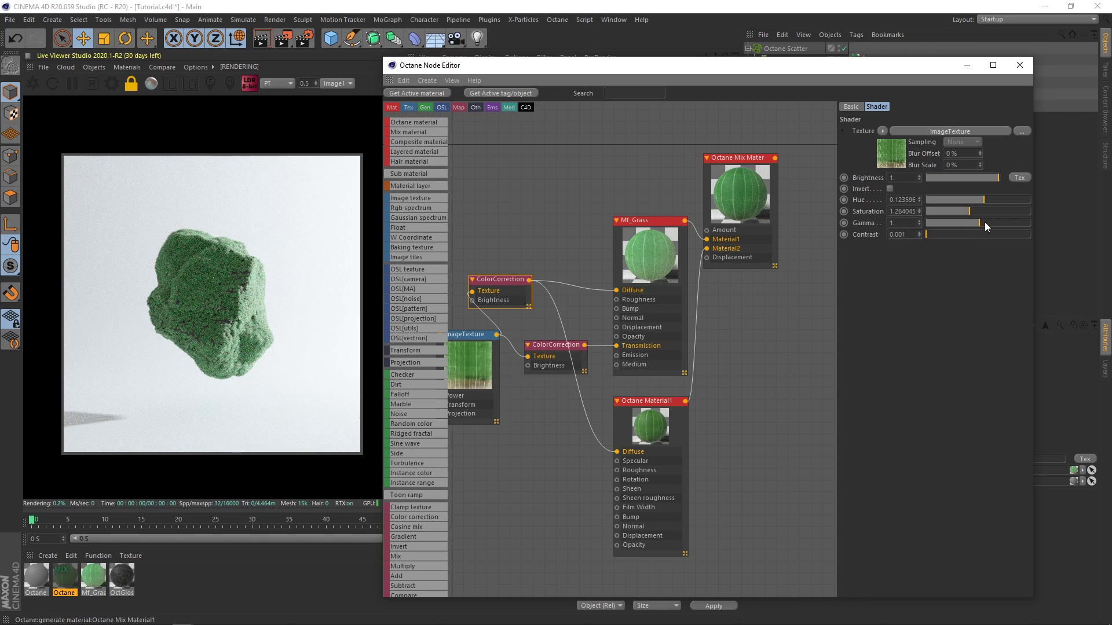
click(985, 223)
drag(985, 224, 988, 227)
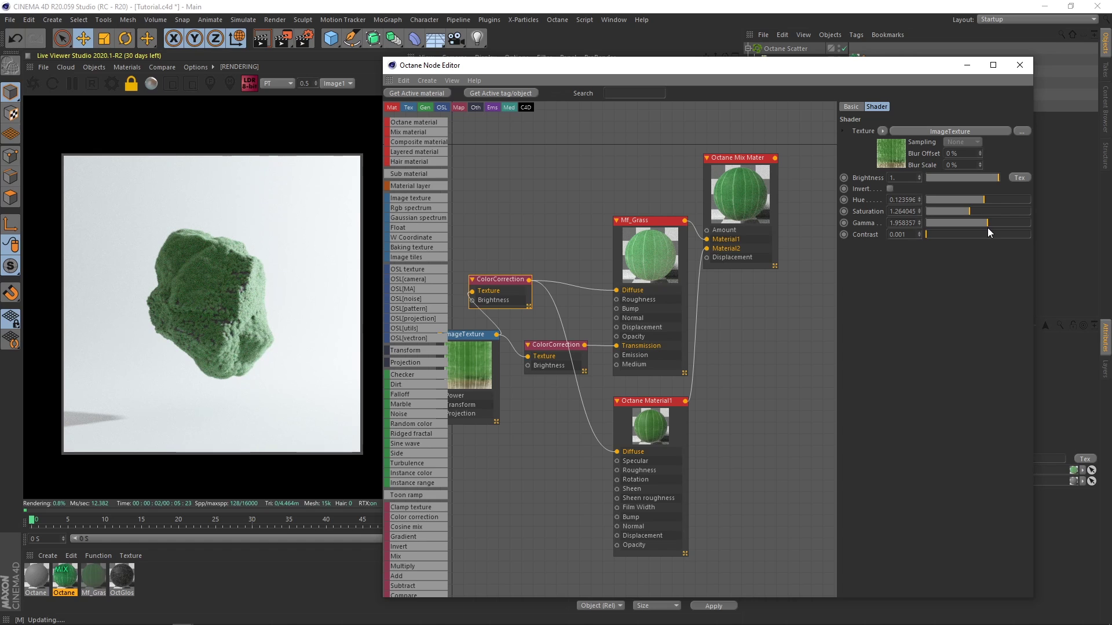
drag(987, 228, 966, 211)
Set the Transmission ColorCorrection's hue to about -0.13, saturation to about 1.15 and gamma to about 0.33.
click(571, 346)
click(966, 222)
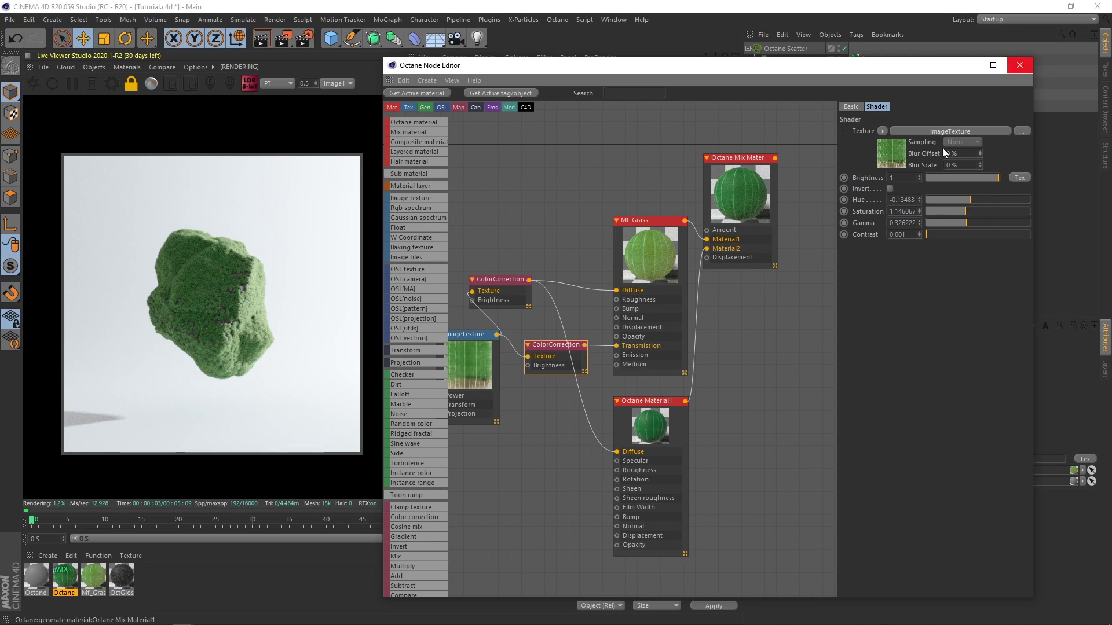
Close the Node Editor and set the Octane Scatter's count to 25000.
click(1020, 65)
click(785, 48)
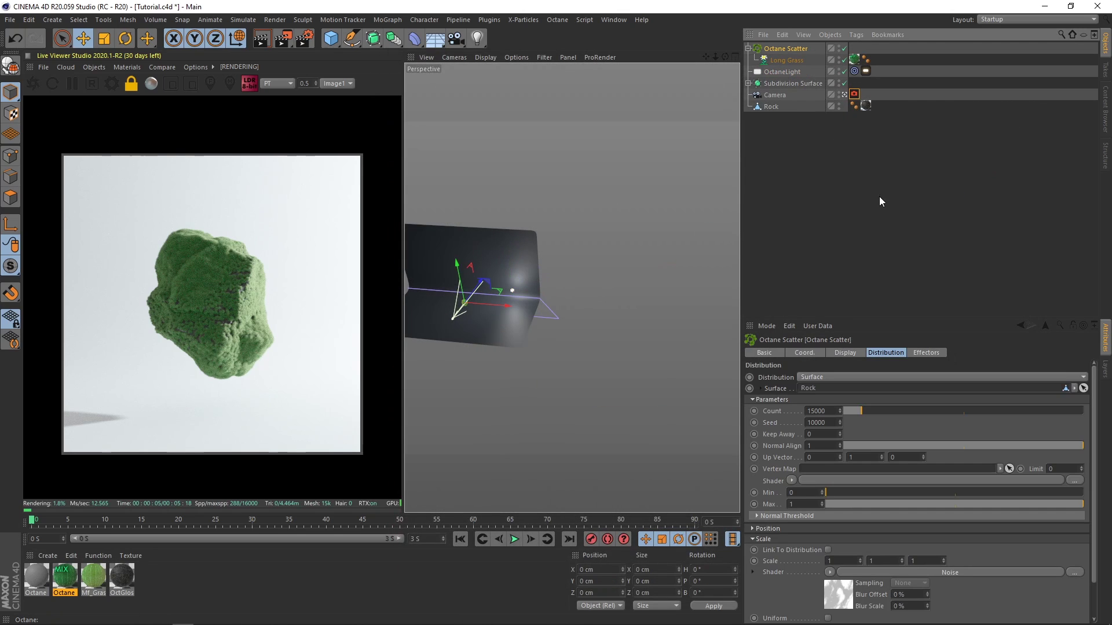
click(813, 411)
text(2)
key(Return)
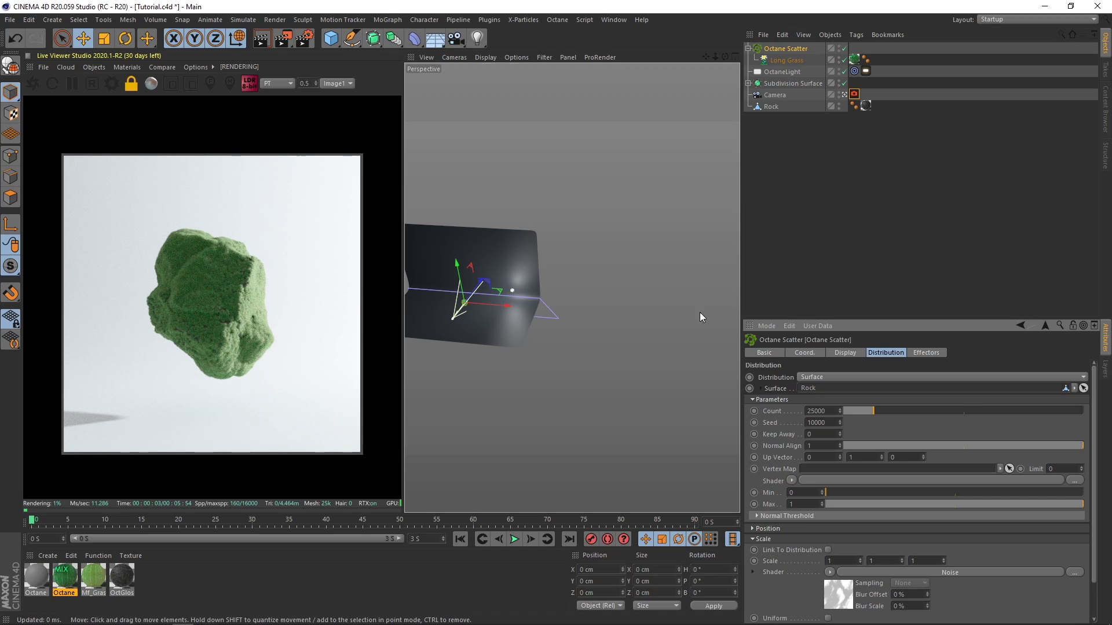
Duplicate the Long Grass object inside the scatter and switch the copy to the Grass Patch preset from the Multiflora library.
click(660, 165)
ctrl+drag(786, 60, 786, 66)
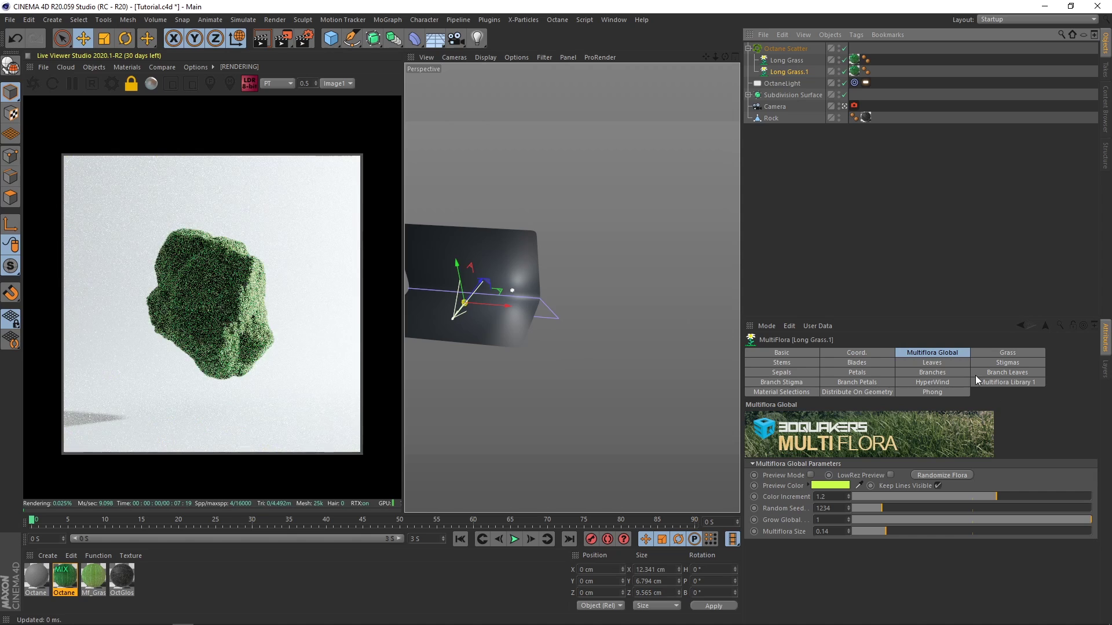
click(1003, 382)
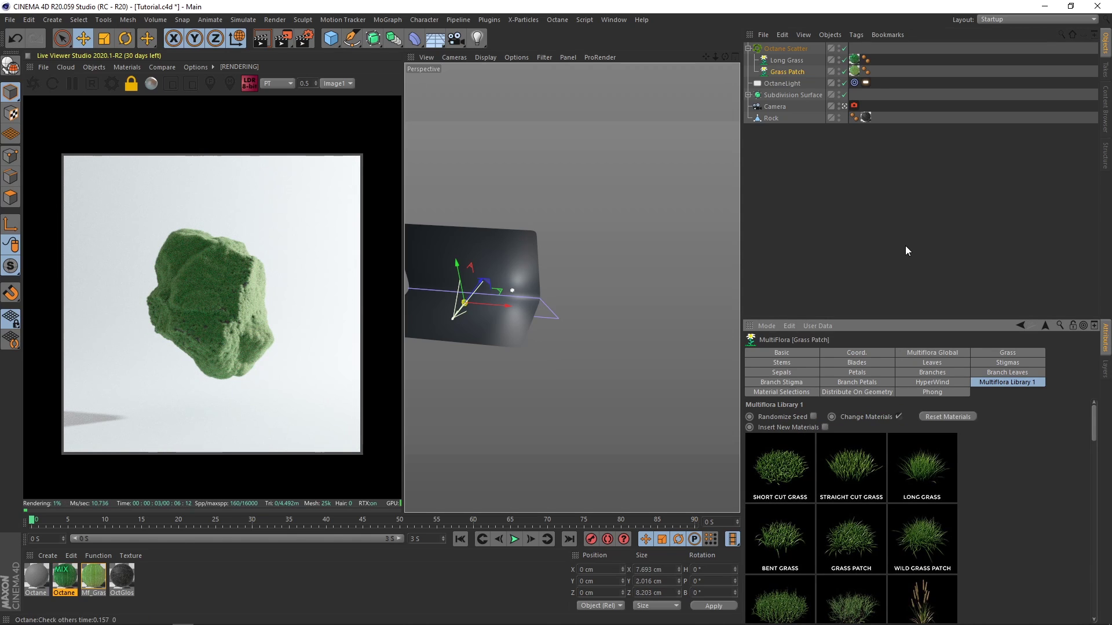
click(864, 195)
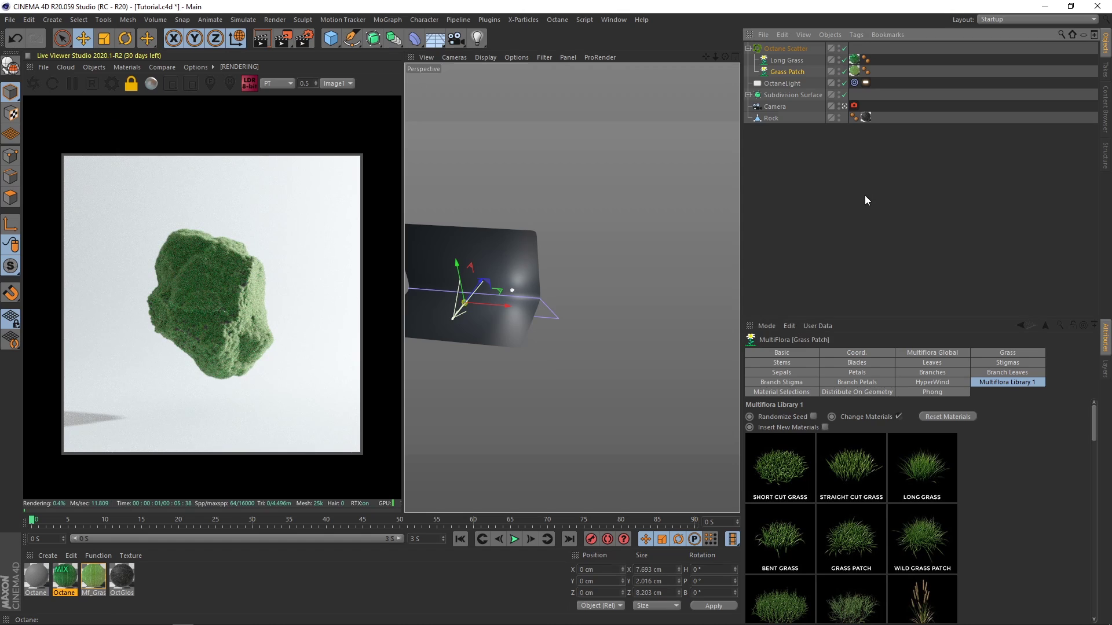
Collapse the Octane Scatter's hierarchy and rename the scatter as Grass.
click(748, 48)
click(789, 48)
double_click(791, 48)
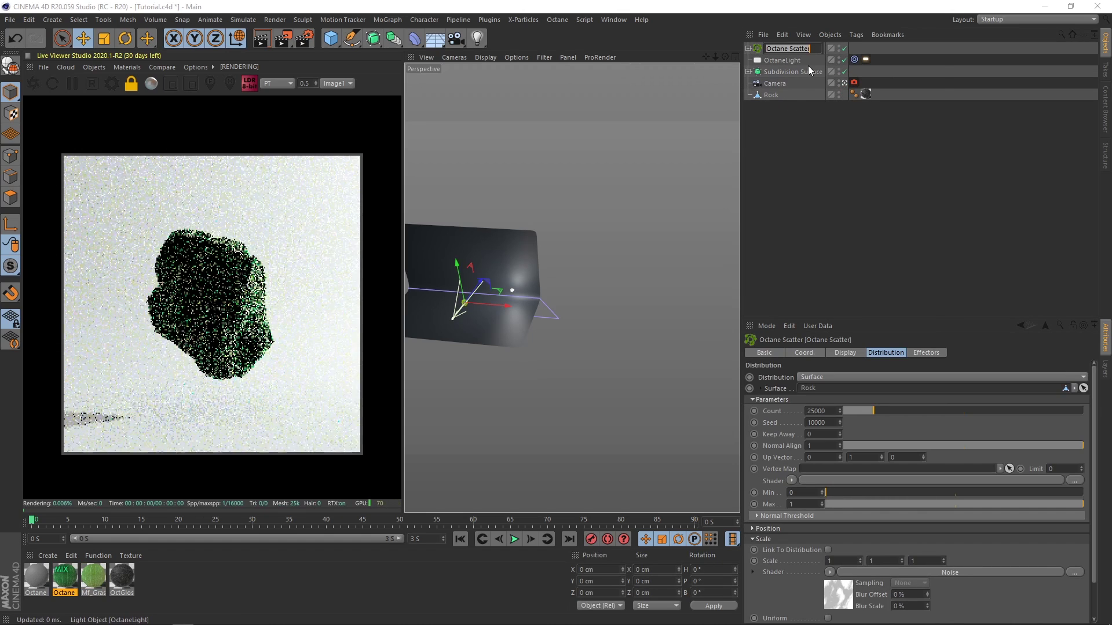
text(Grass)
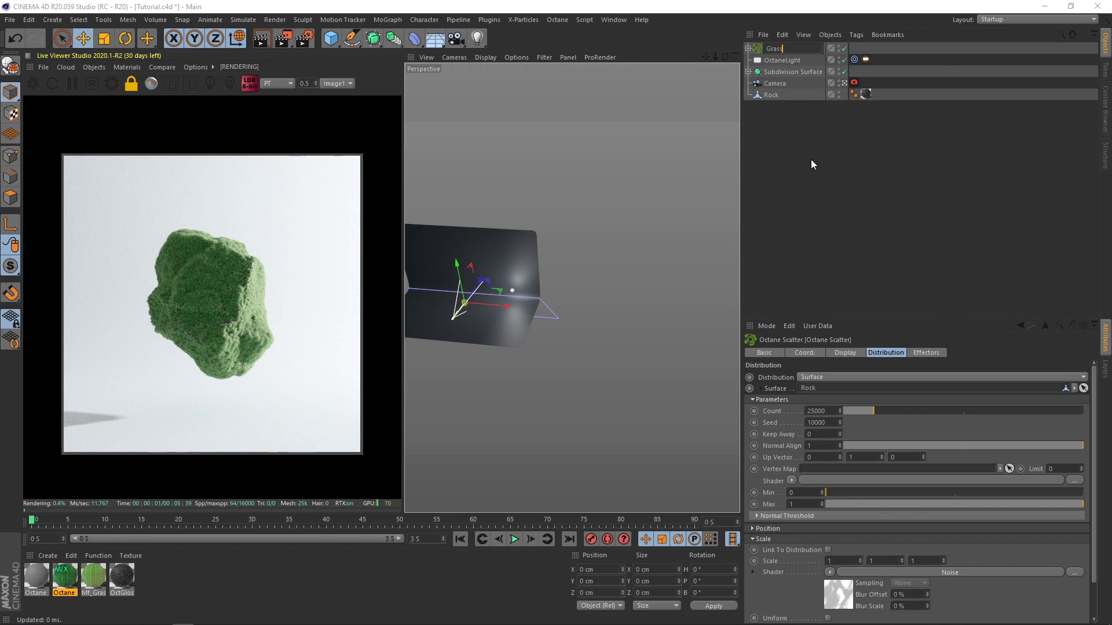
key(Return)
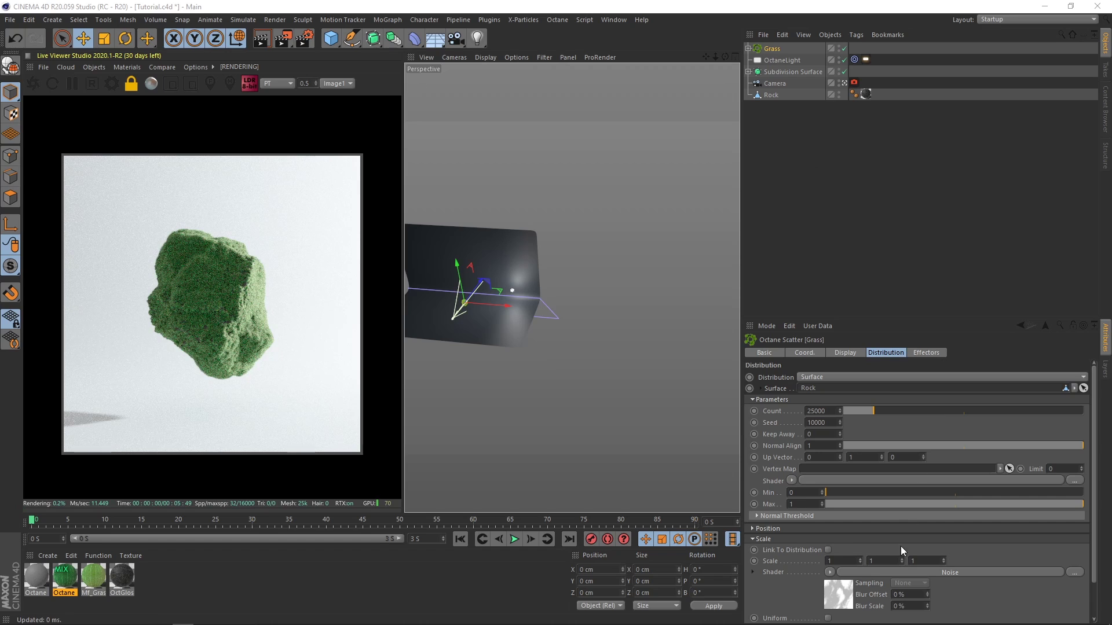
Open the noise shader driving the Grass scatter's scale and raise its Low Clip to 42%.
click(846, 593)
scroll(1013, 509, down, 3)
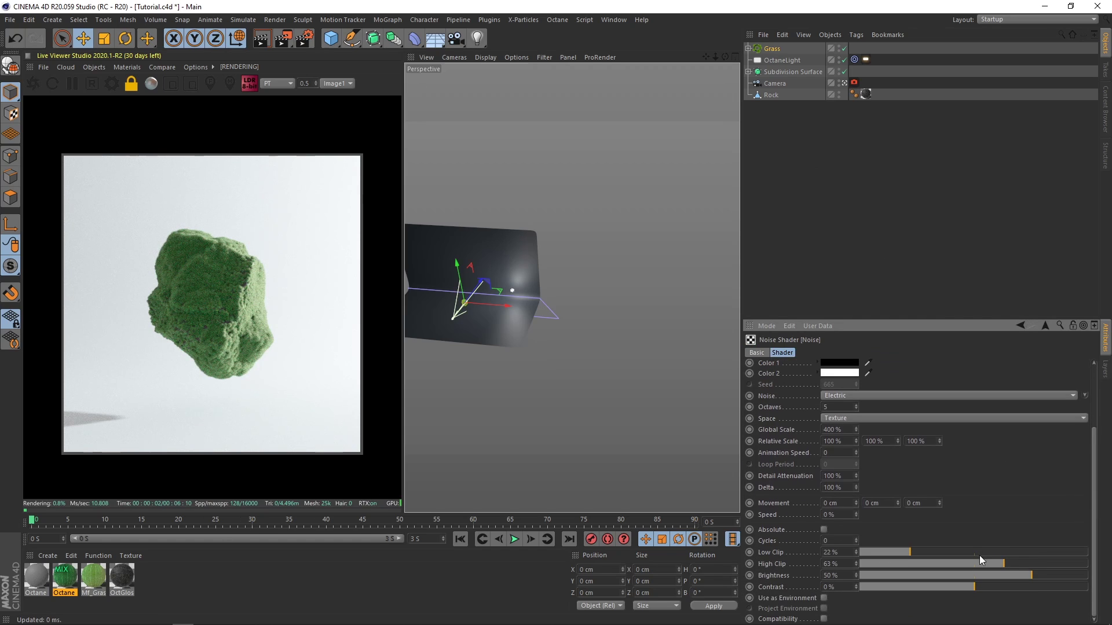
click(955, 553)
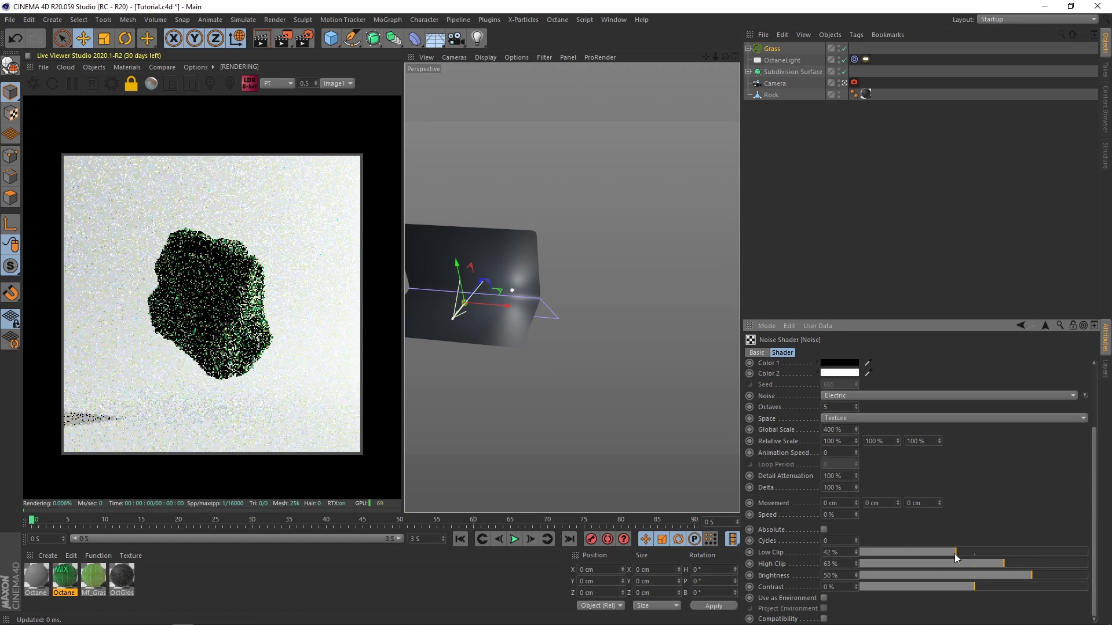
Try a noise brightness of 33%, Low Clip of 29% and contrast of 15%, and undo these changes.
click(1013, 576)
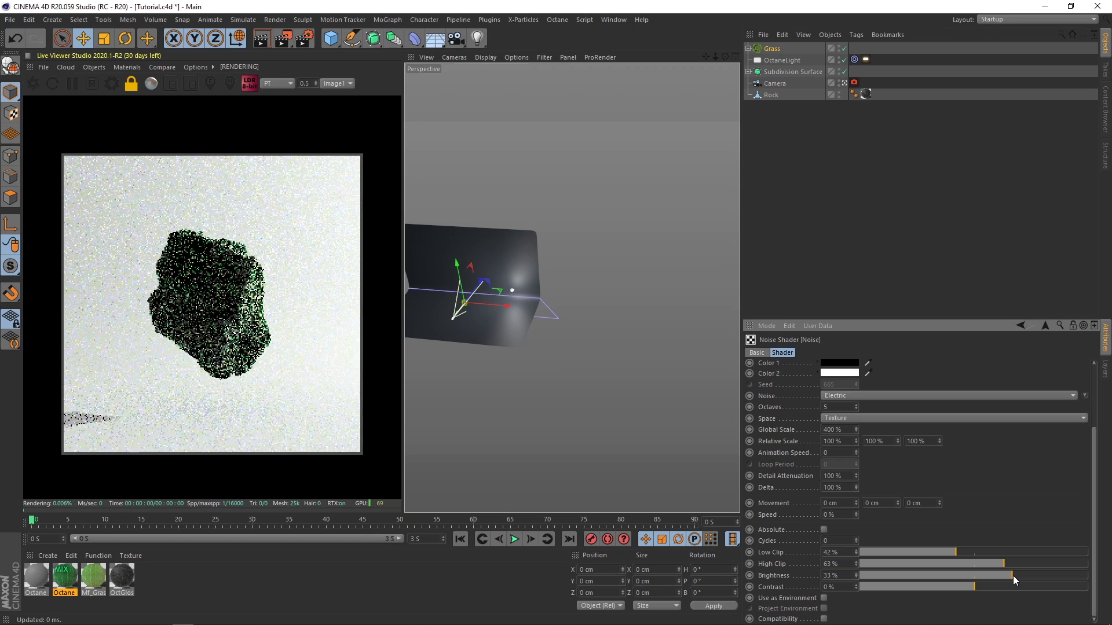
click(1022, 587)
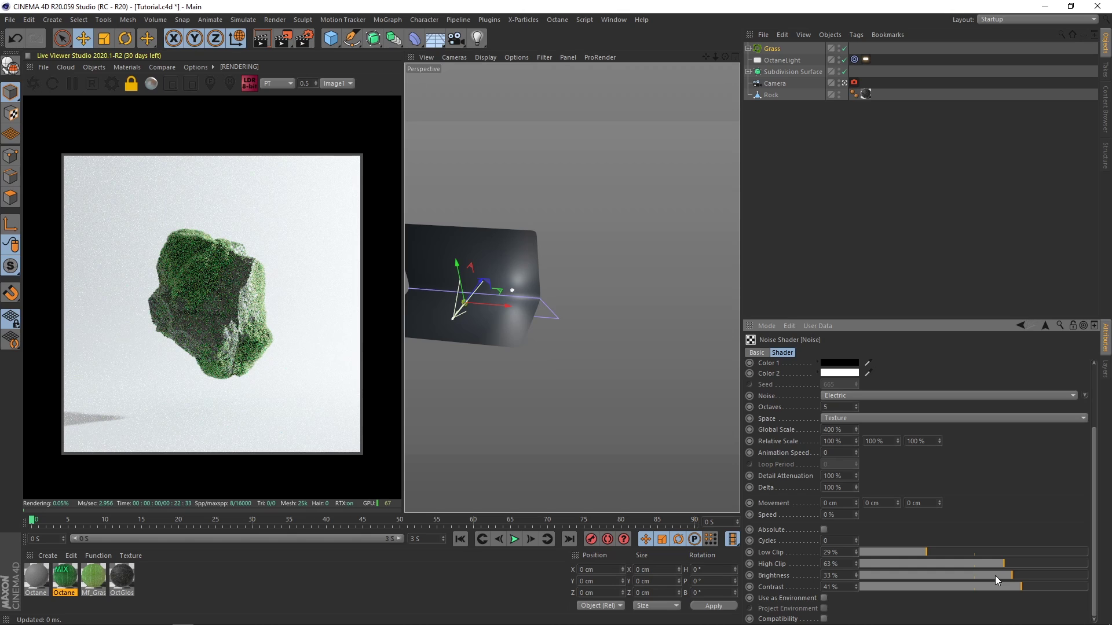
drag(1004, 586, 992, 586)
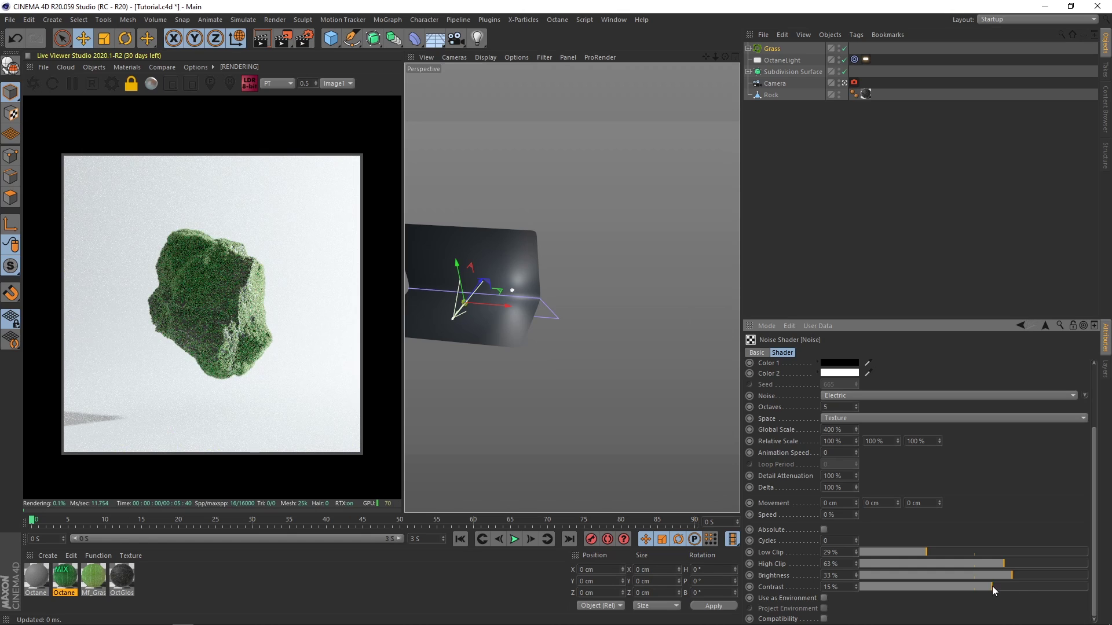
key(ctrl+z)
key(ctrl+z)
key(ctrl+z)
key(ctrl+z)
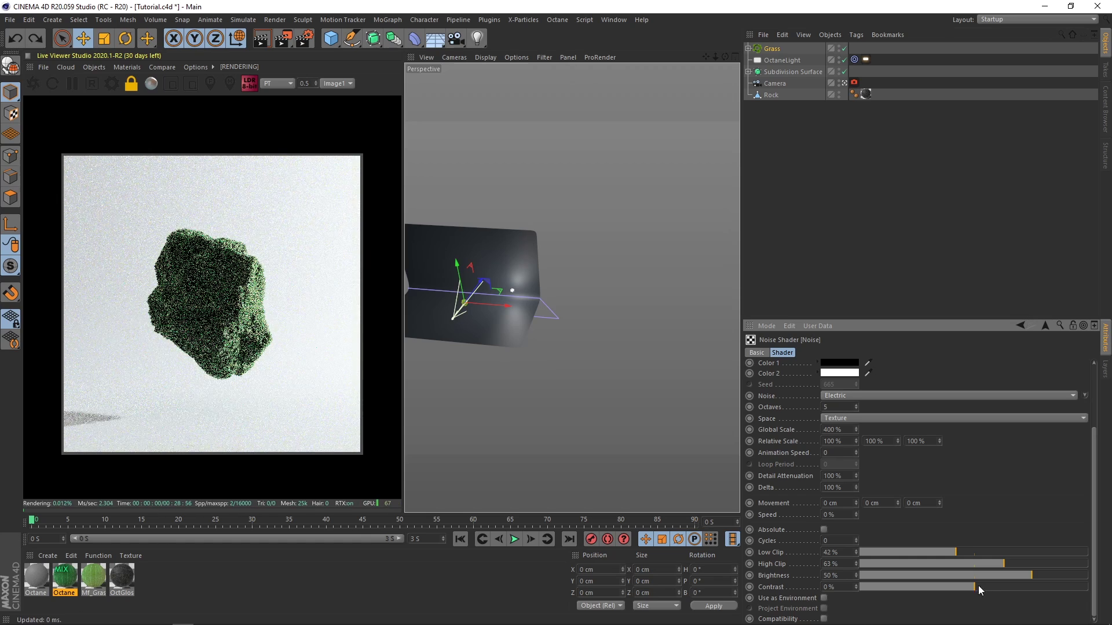
Add a second Octane Scatter object to the scene and hide the Grass scatter.
click(780, 244)
click(102, 68)
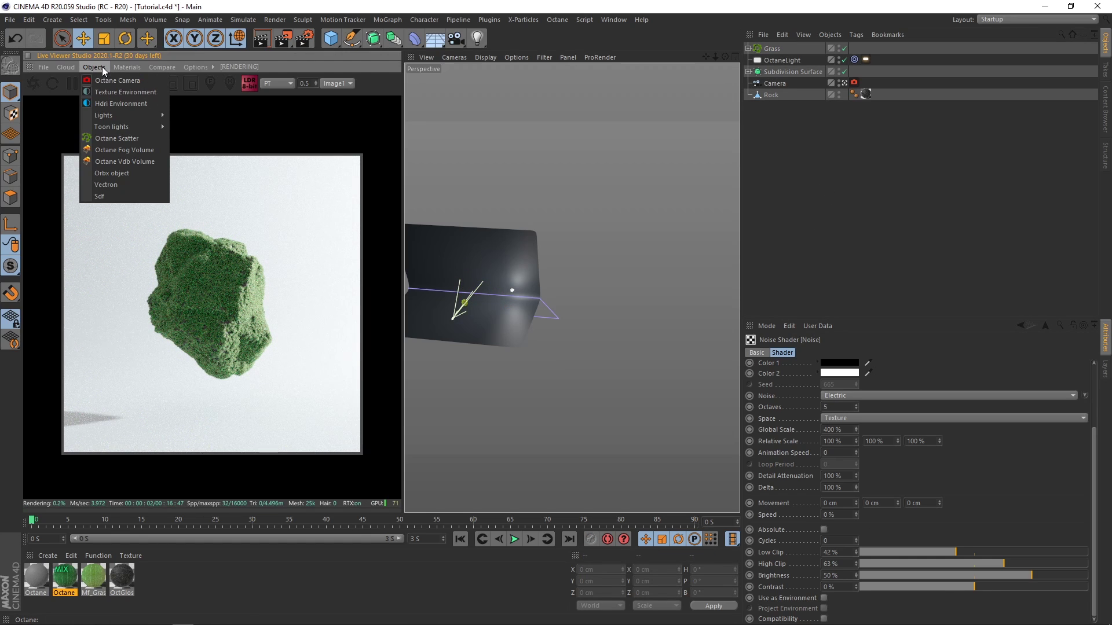
click(111, 138)
click(756, 154)
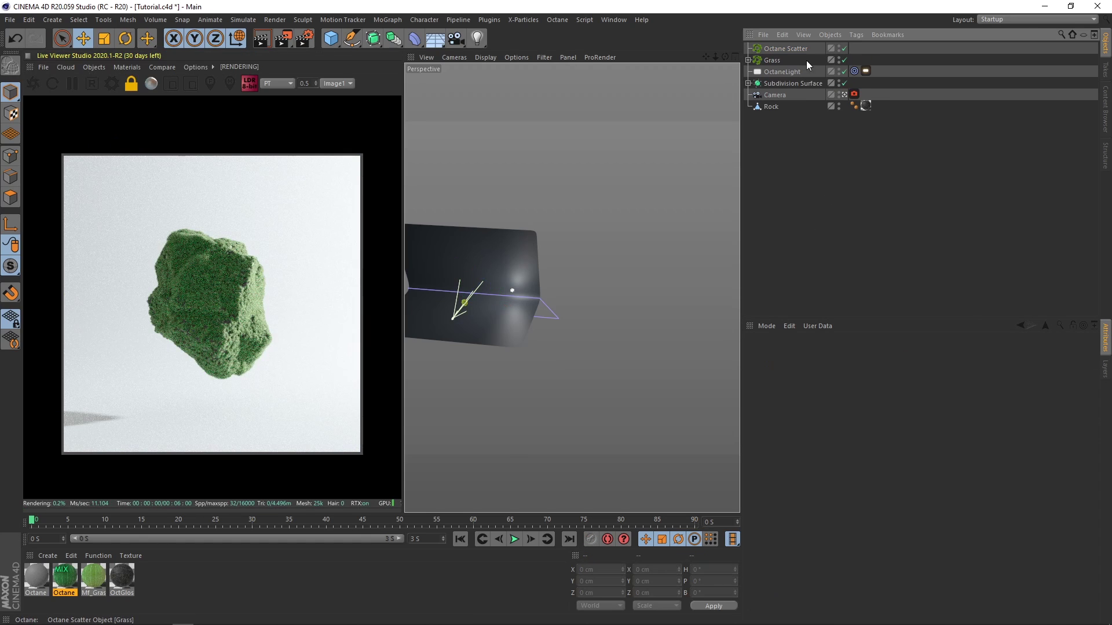
ctrl+click(839, 60)
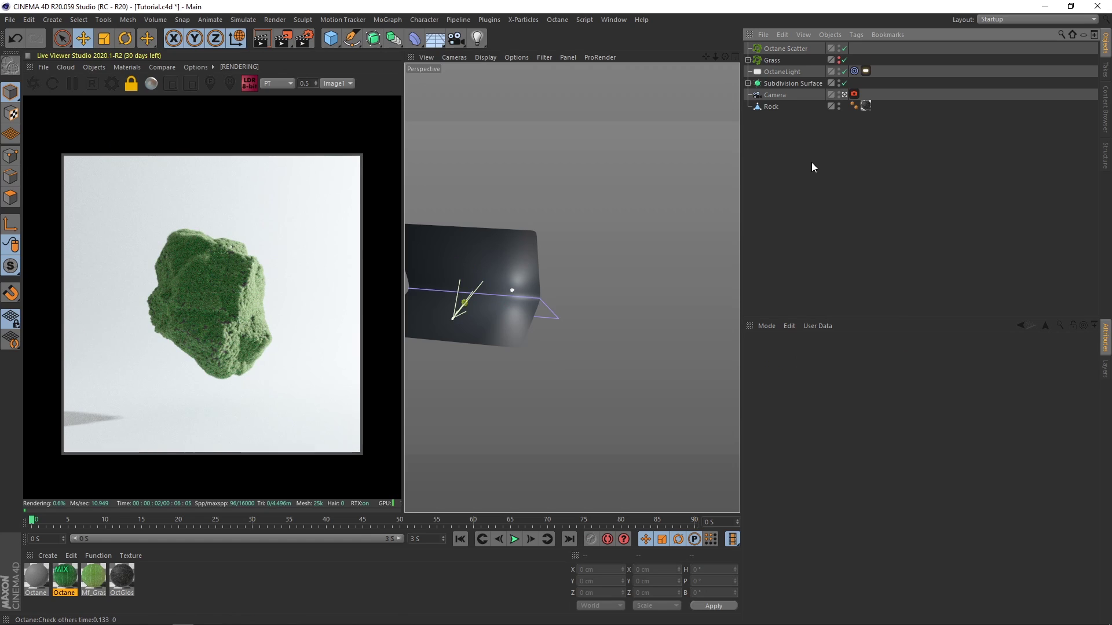
Add a Forester Tree object and open its tree library.
click(490, 20)
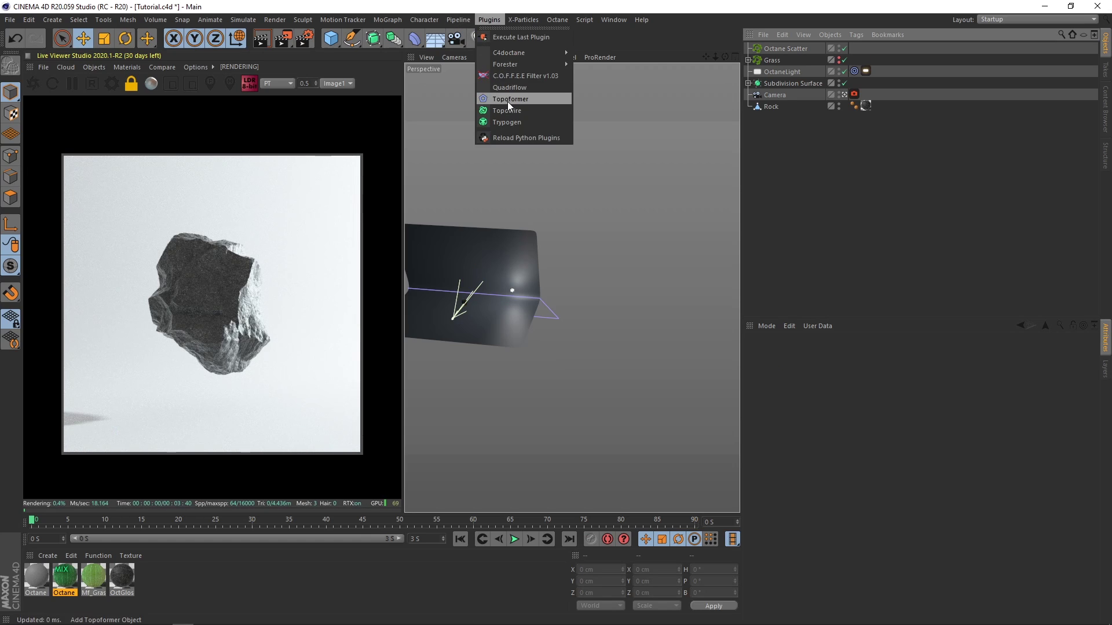
mouse_move(510, 61)
click(608, 82)
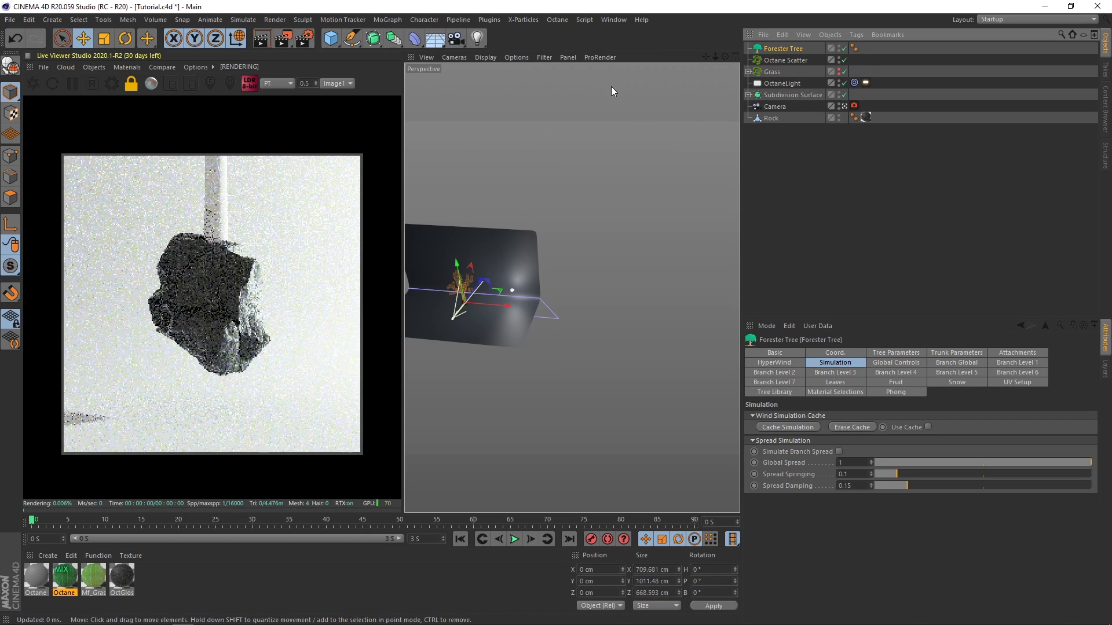
click(1013, 386)
click(783, 392)
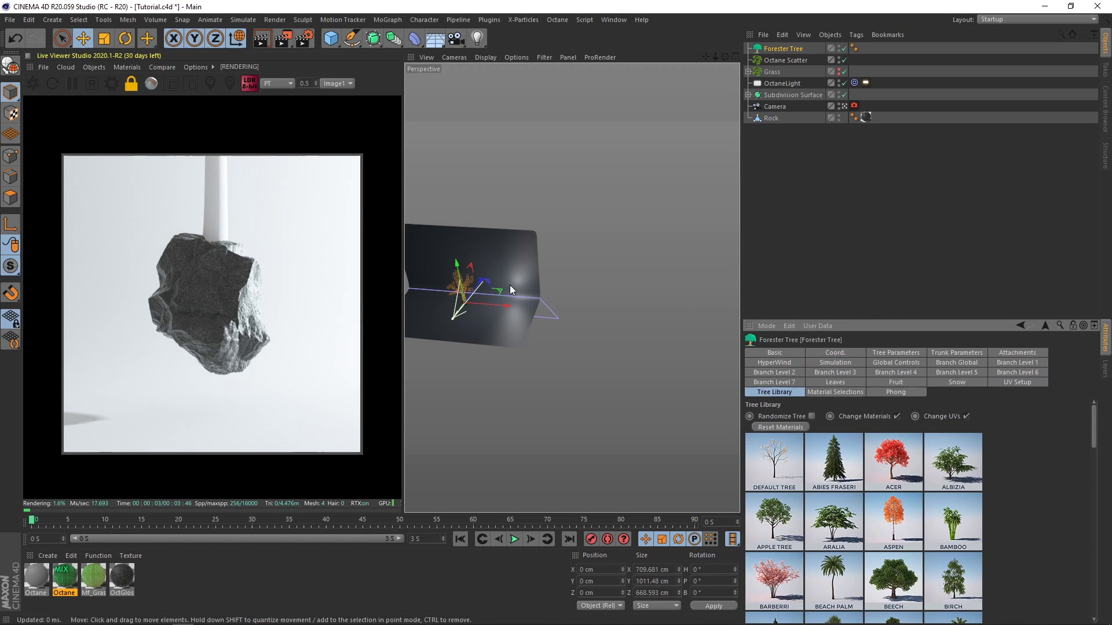
Reduce the Forester Tree's Tree Size to 0.1 in its tree parameters.
click(921, 353)
click(949, 354)
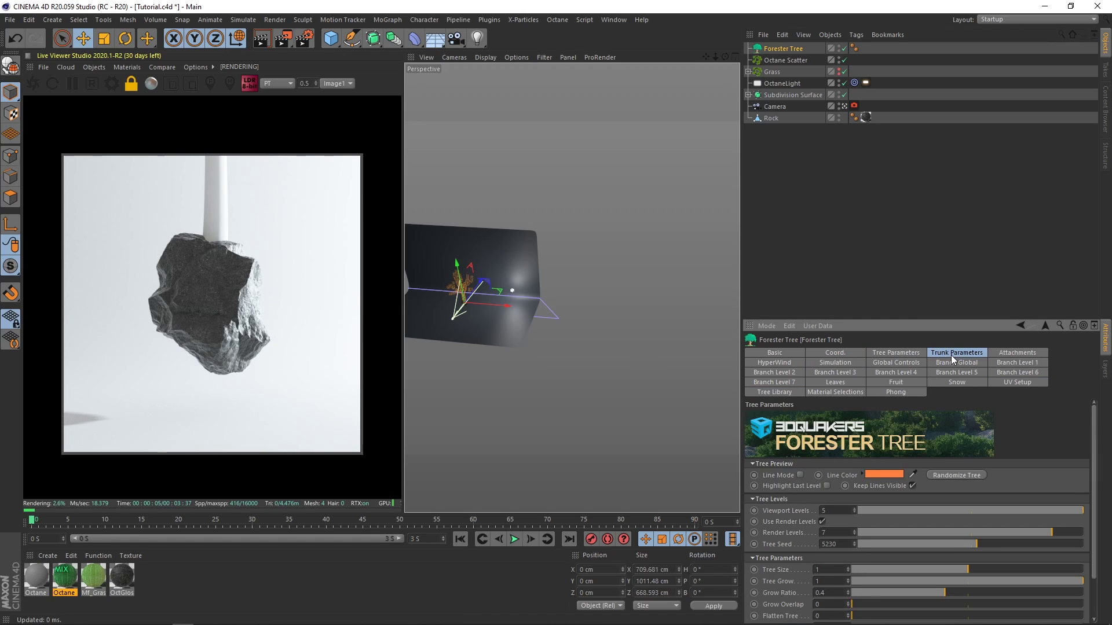
click(873, 355)
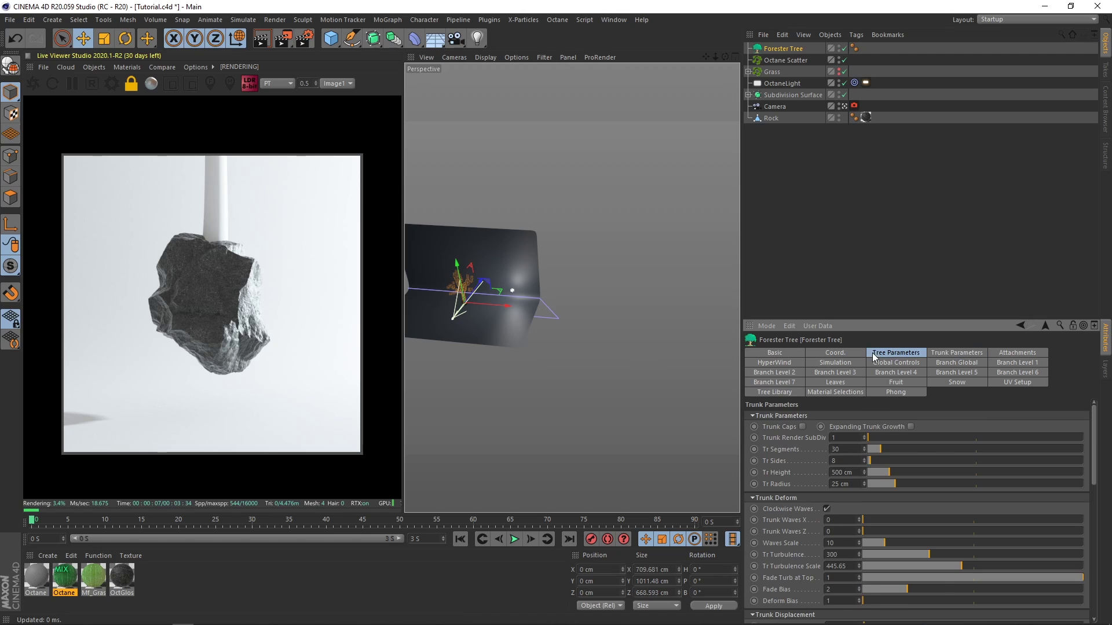
scroll(888, 528, down, 3)
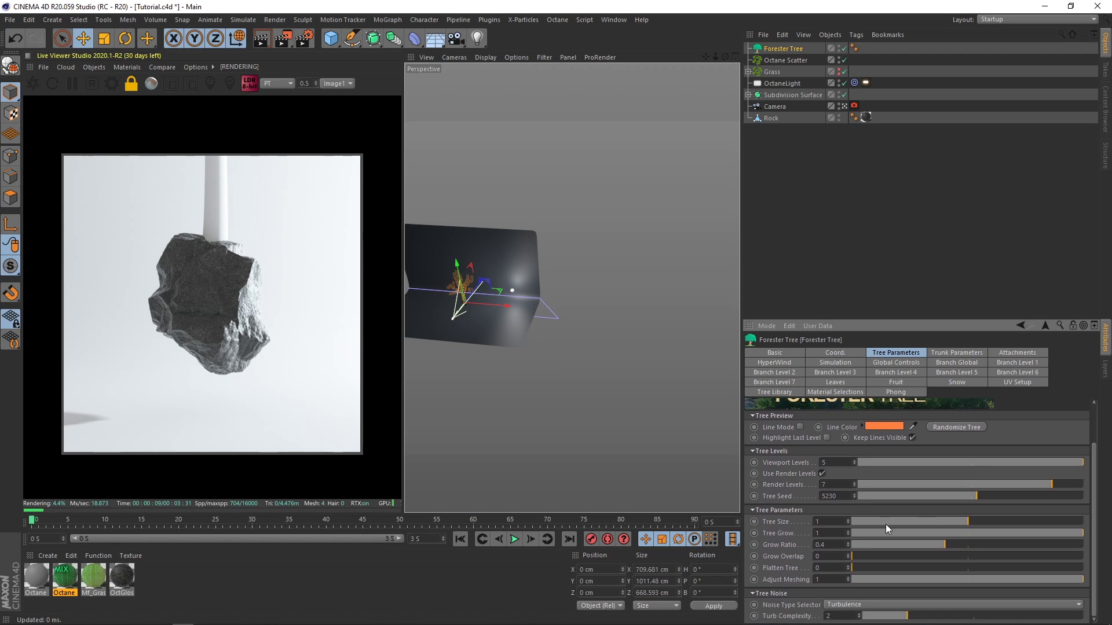
key(Return)
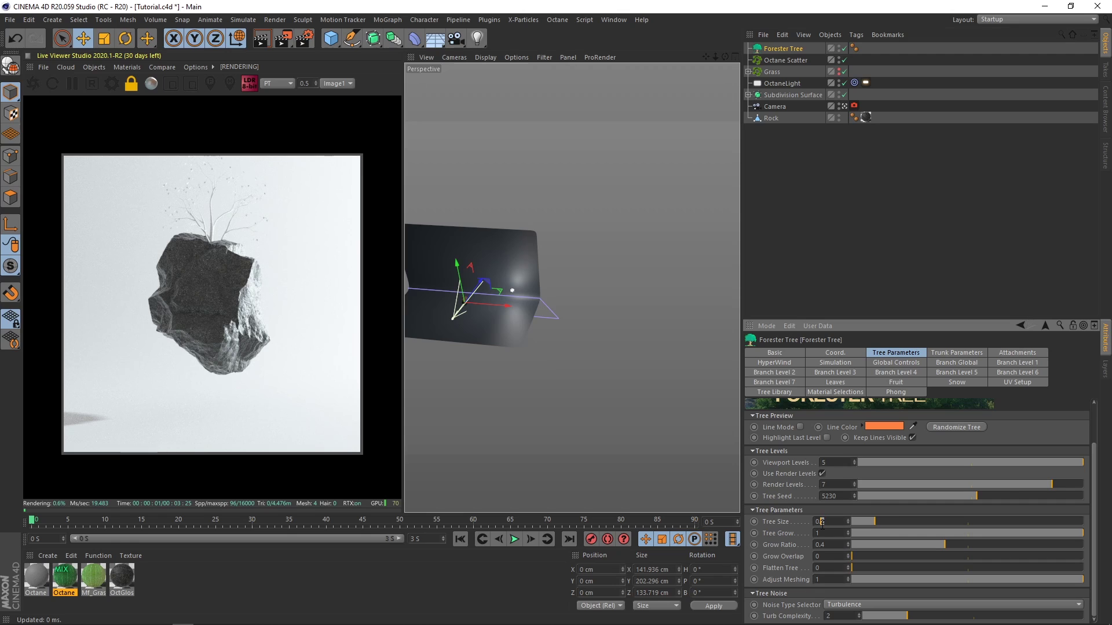
text(1)
key(Return)
Apply the Platanus preset from the tree library to the Forester Tree.
click(776, 392)
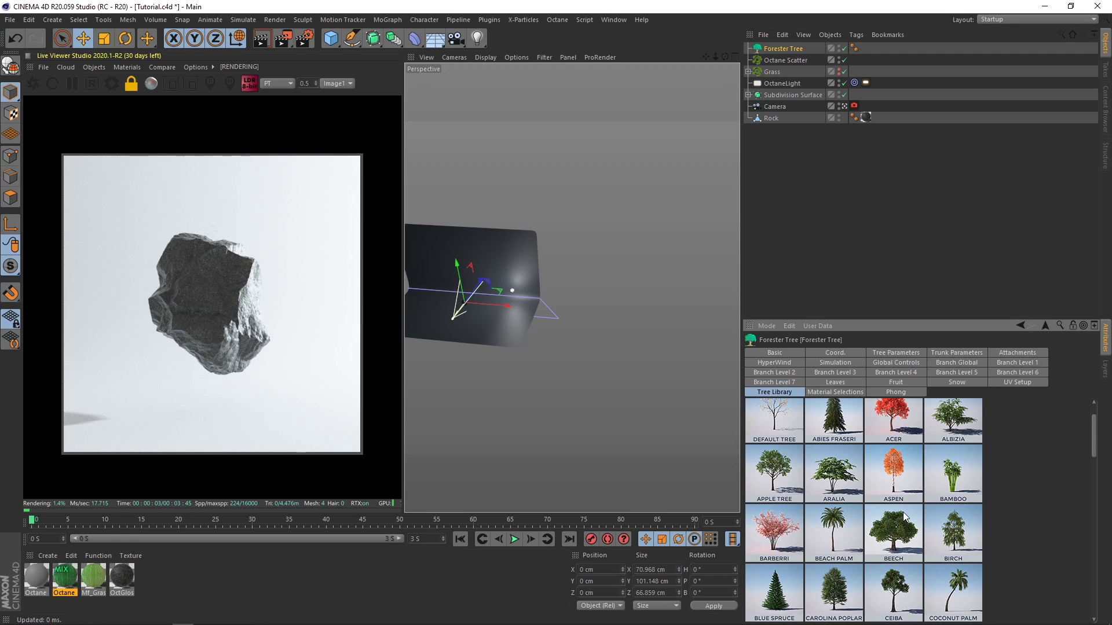
scroll(903, 516, down, 10)
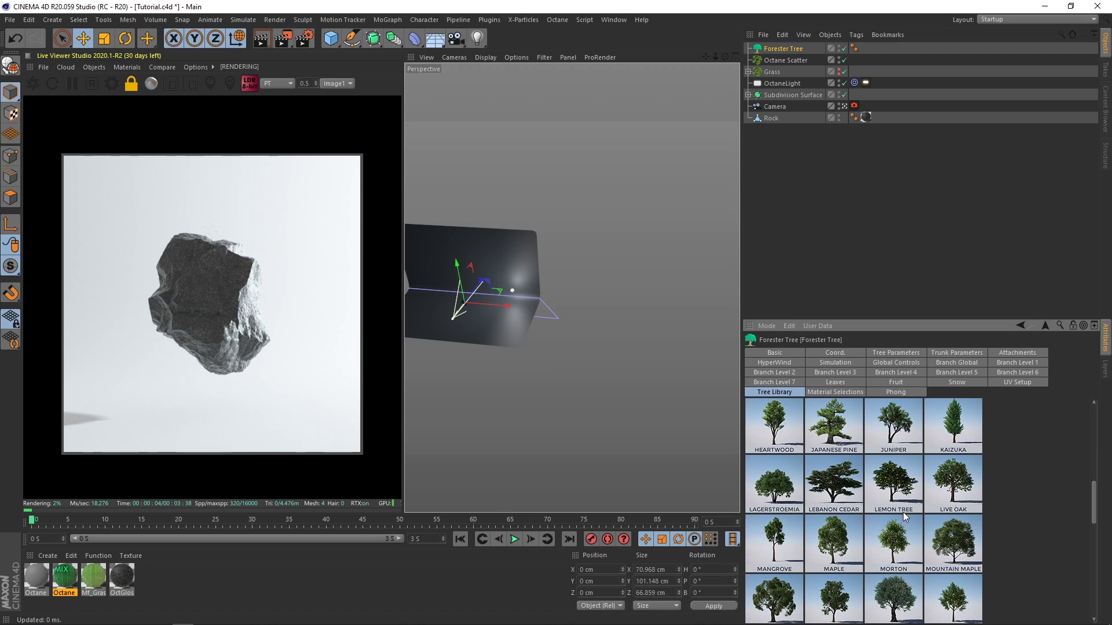
scroll(905, 510, down, 2)
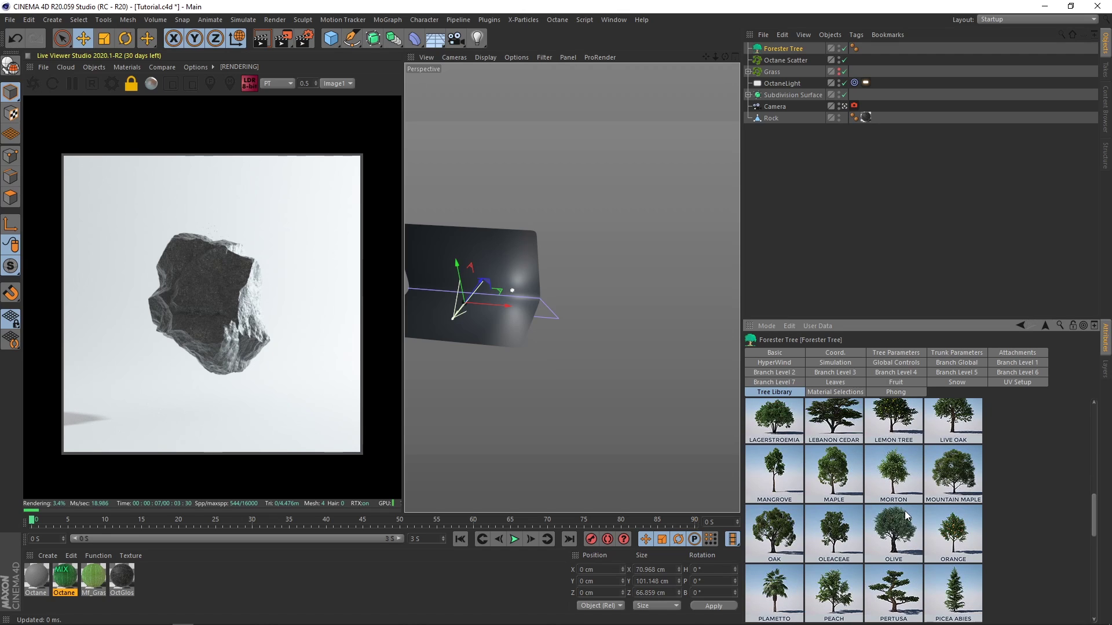
scroll(906, 516, down, 2)
scroll(895, 514, down, 2)
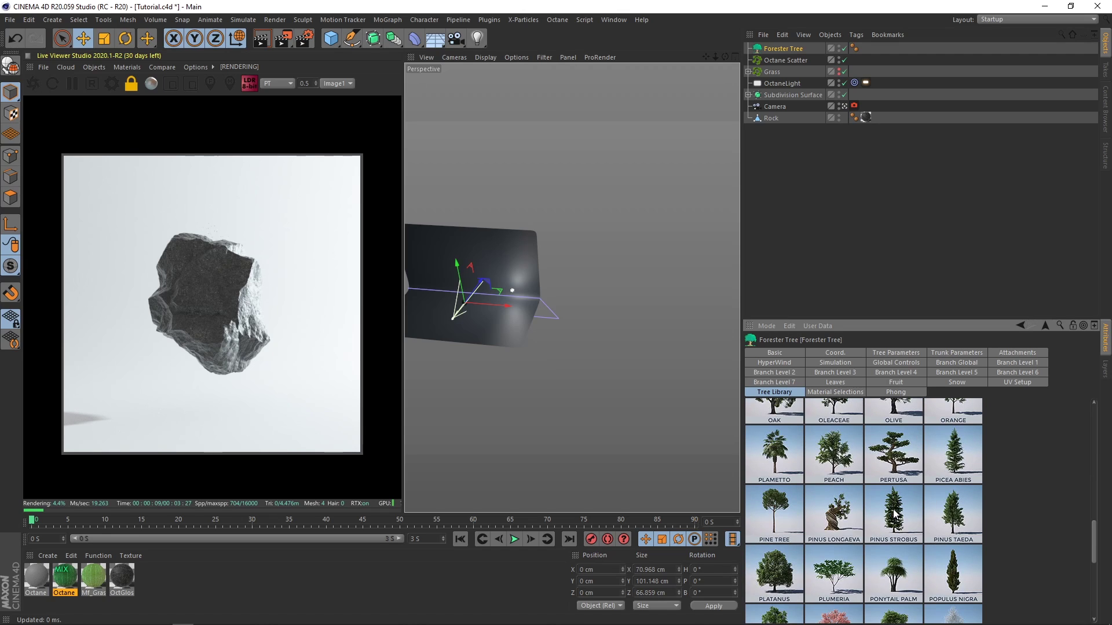
scroll(891, 517, down, 2)
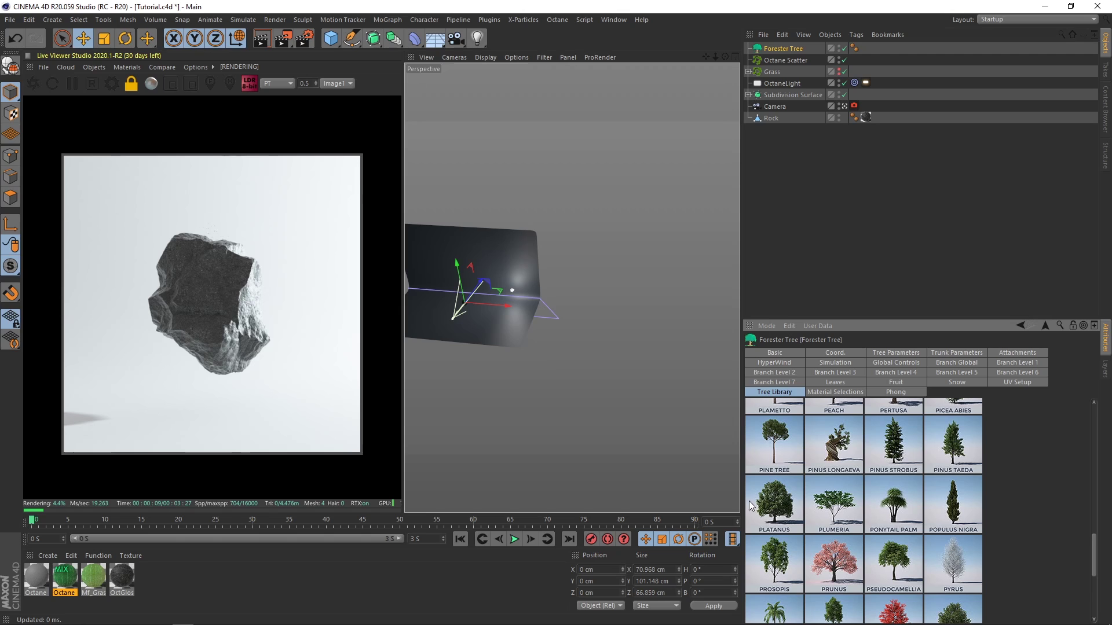
scroll(837, 508, down, 2)
click(765, 428)
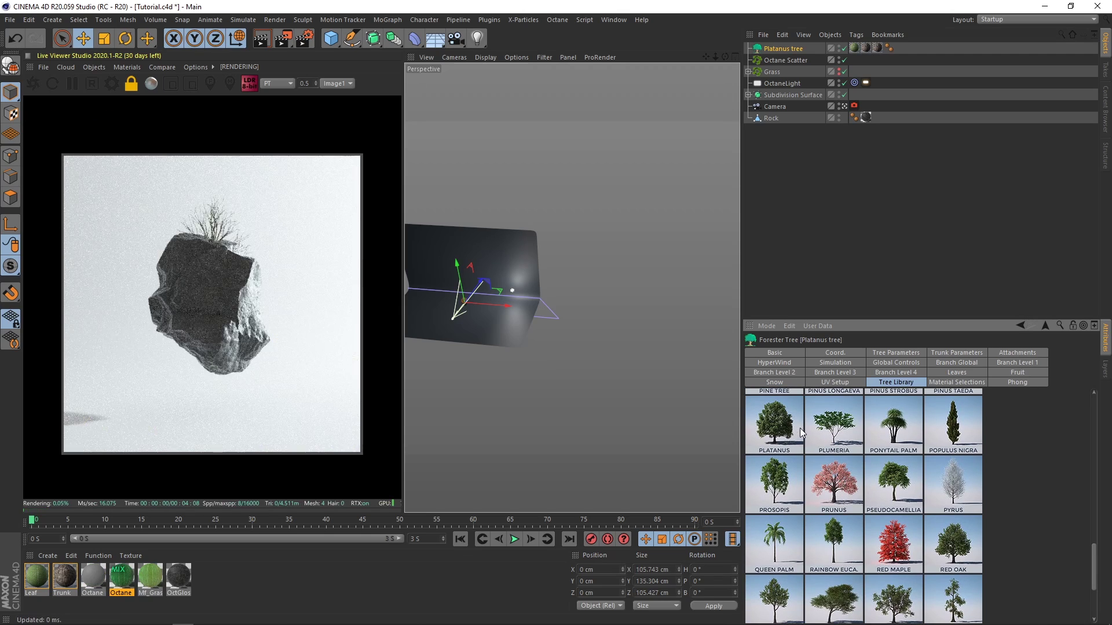
Look over the Platanus tree's trunk parameters and set its Viewport Levels to 4.
click(955, 353)
scroll(833, 463, up, 2)
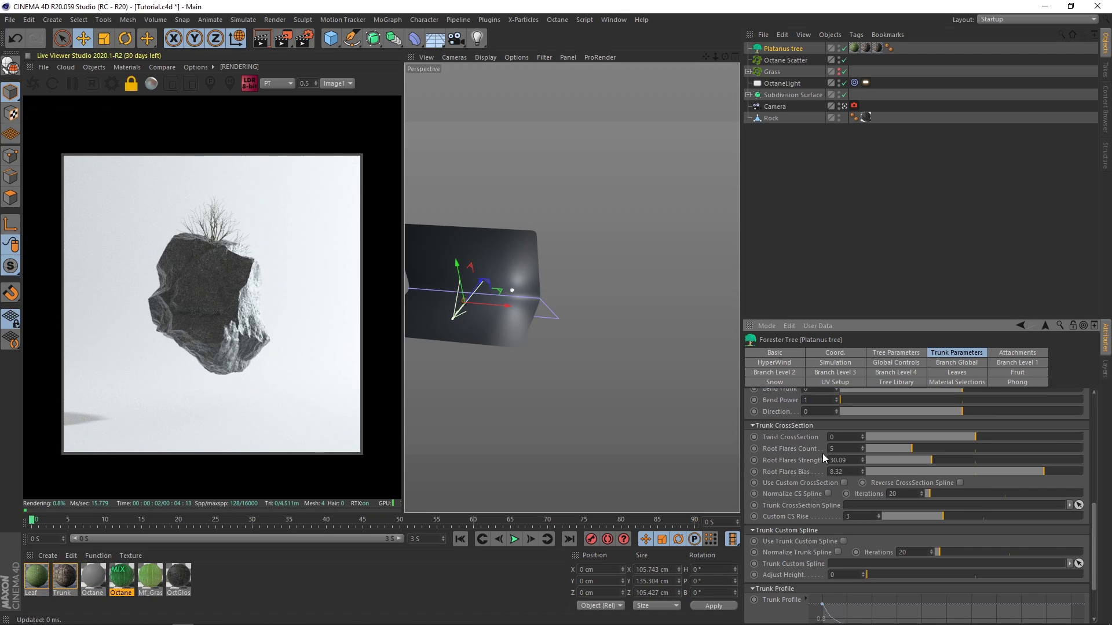
scroll(1095, 518, up, 3)
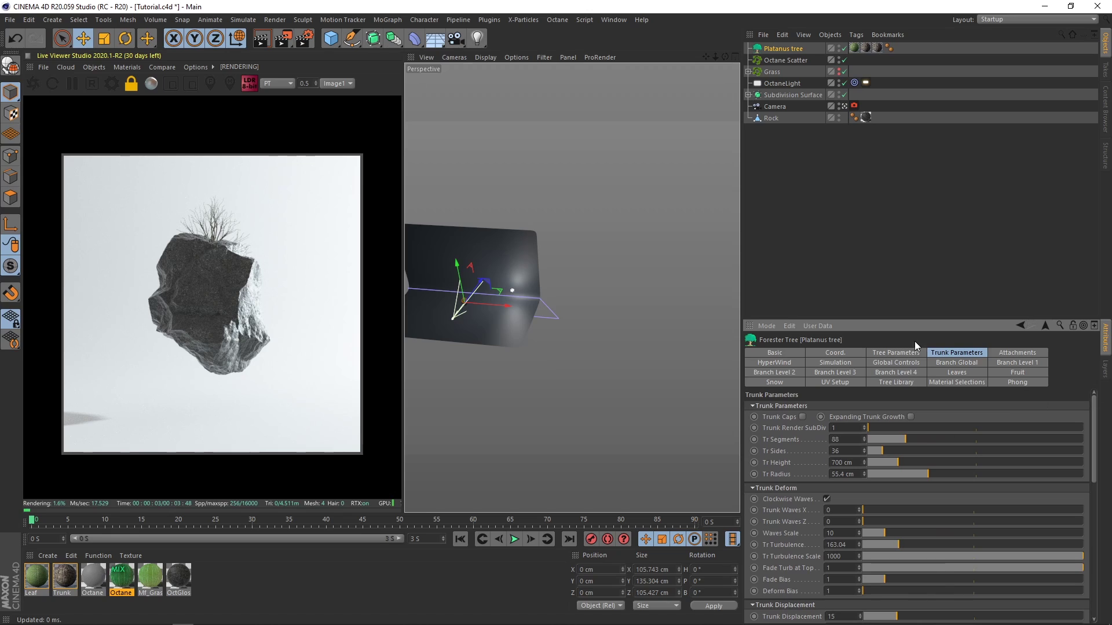
click(896, 352)
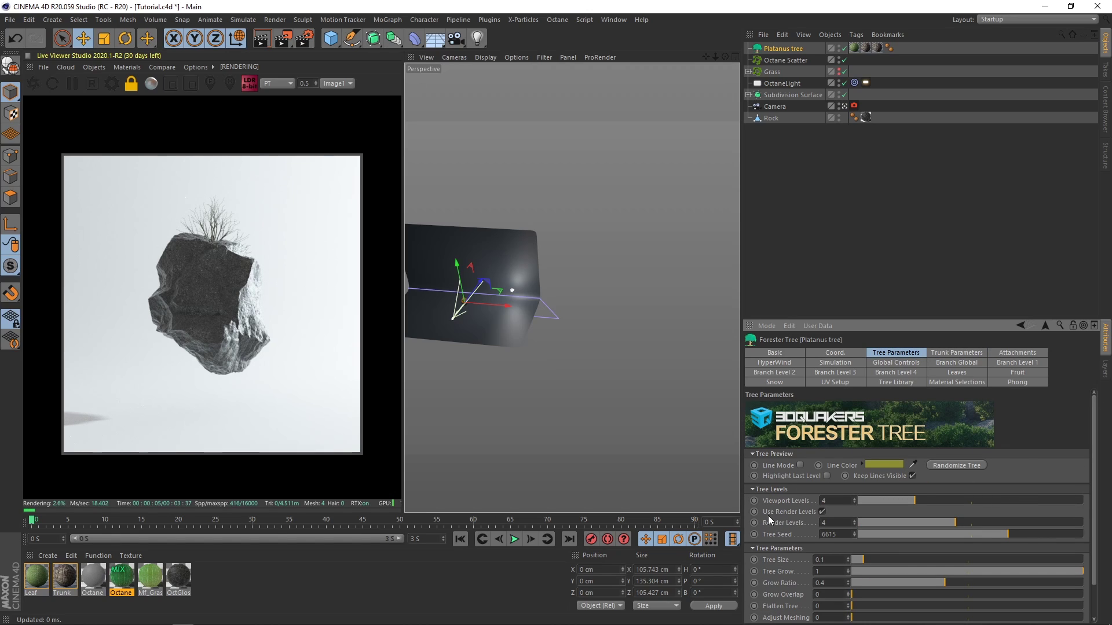
text(4)
key(Return)
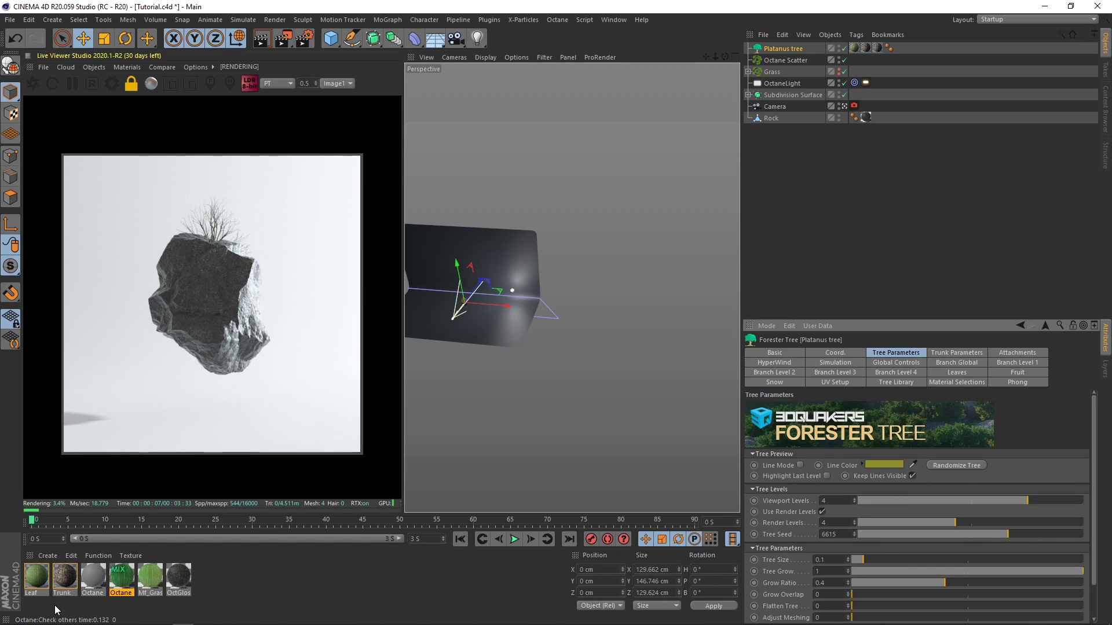
Convert the tree's Leaf and Trunk materials to Octane materials and remove the unused materials.
click(47, 581)
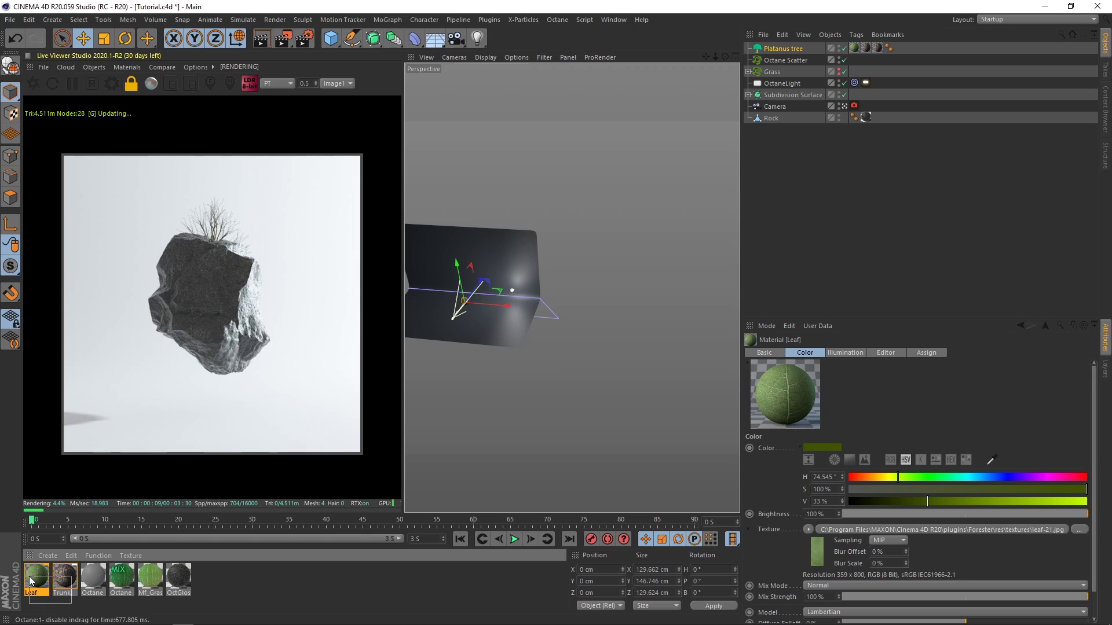
shift+click(65, 579)
click(127, 66)
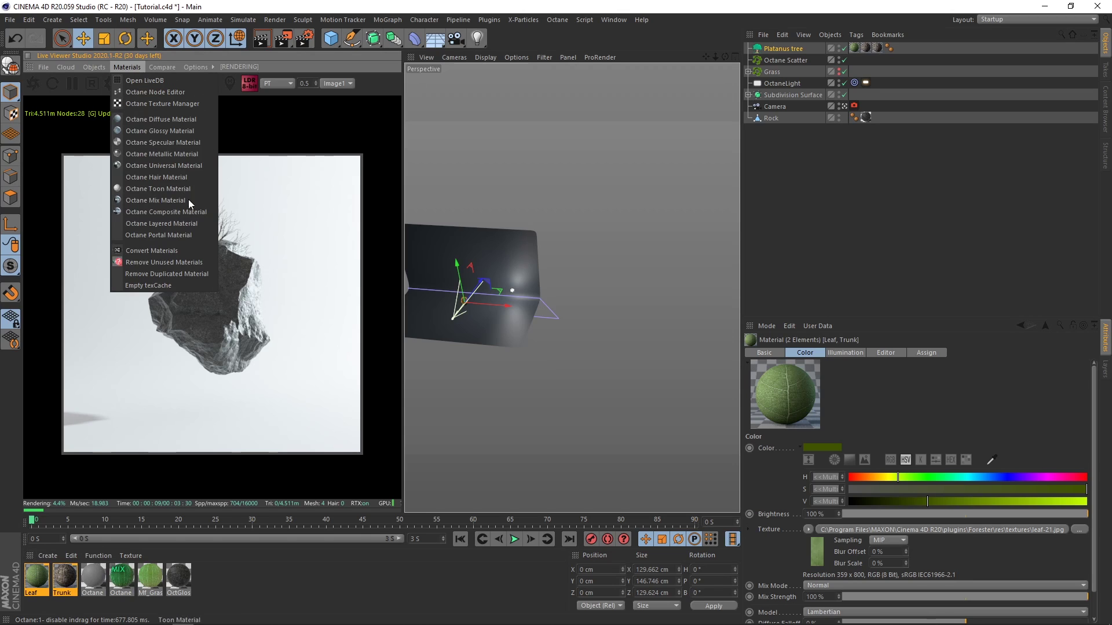
click(161, 251)
click(127, 67)
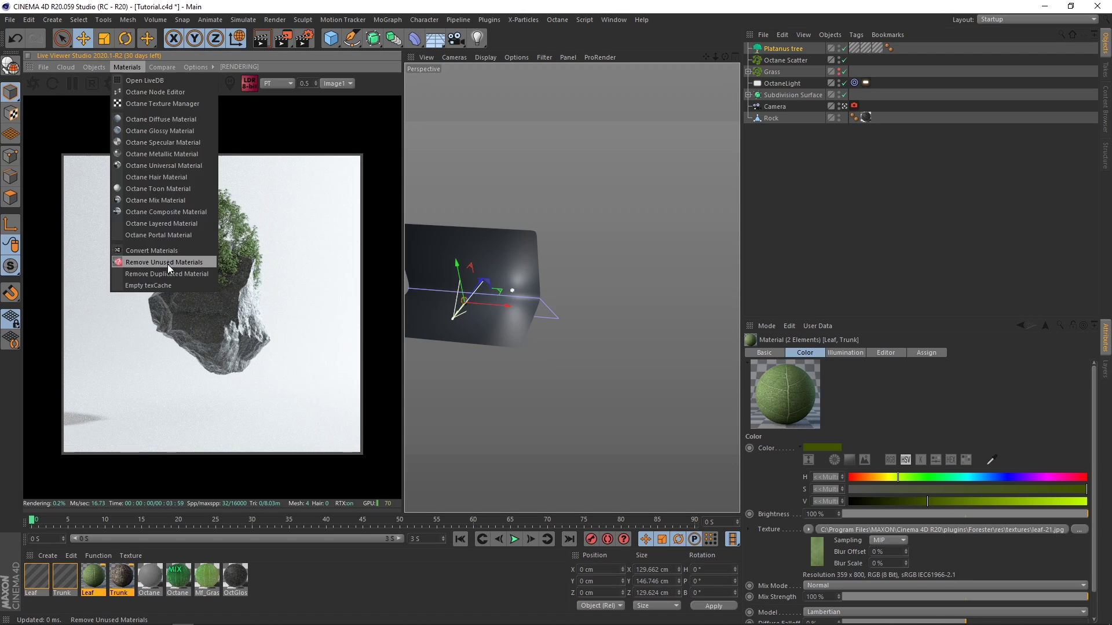
click(166, 263)
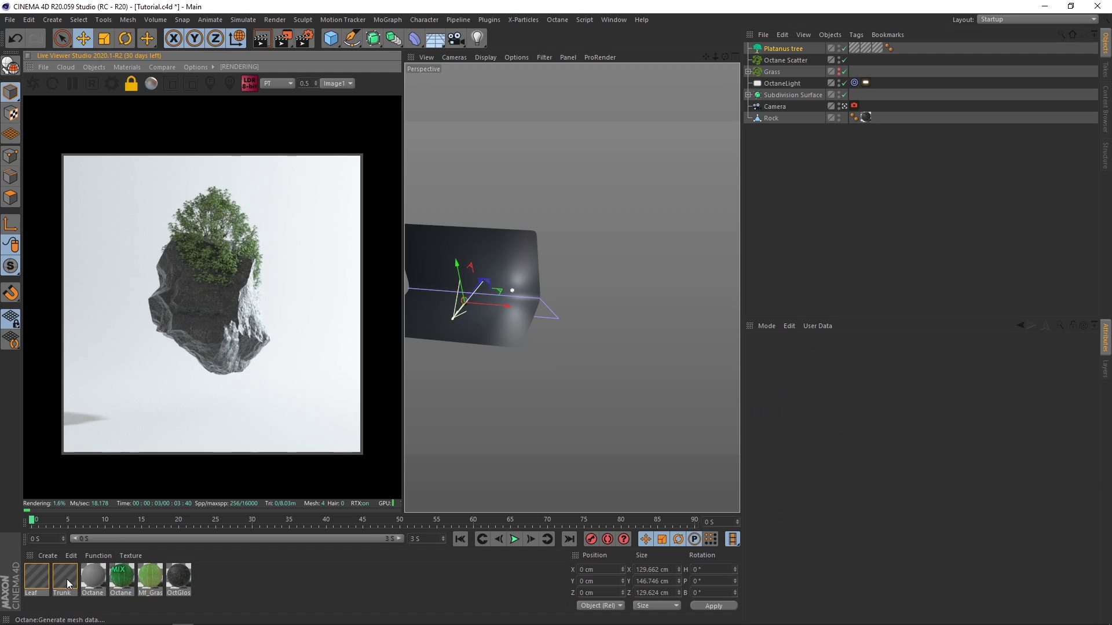
Put the two Octane grass materials and Mf_Grass on a new material layer named Grass.
drag(148, 599, 87, 579)
right_click(90, 578)
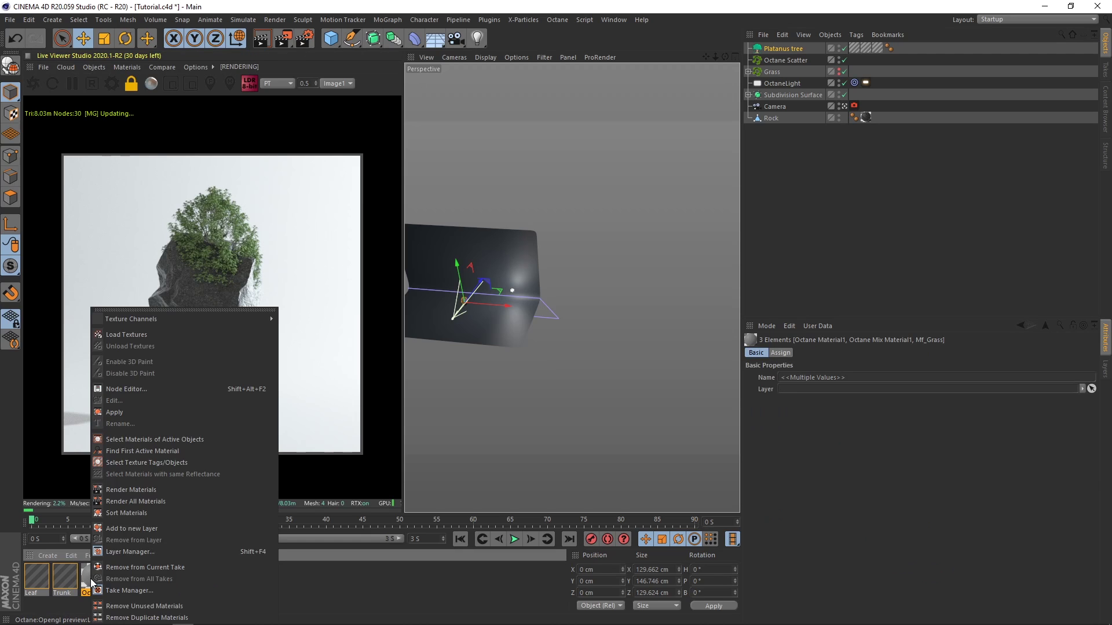
click(138, 527)
text(Gra)
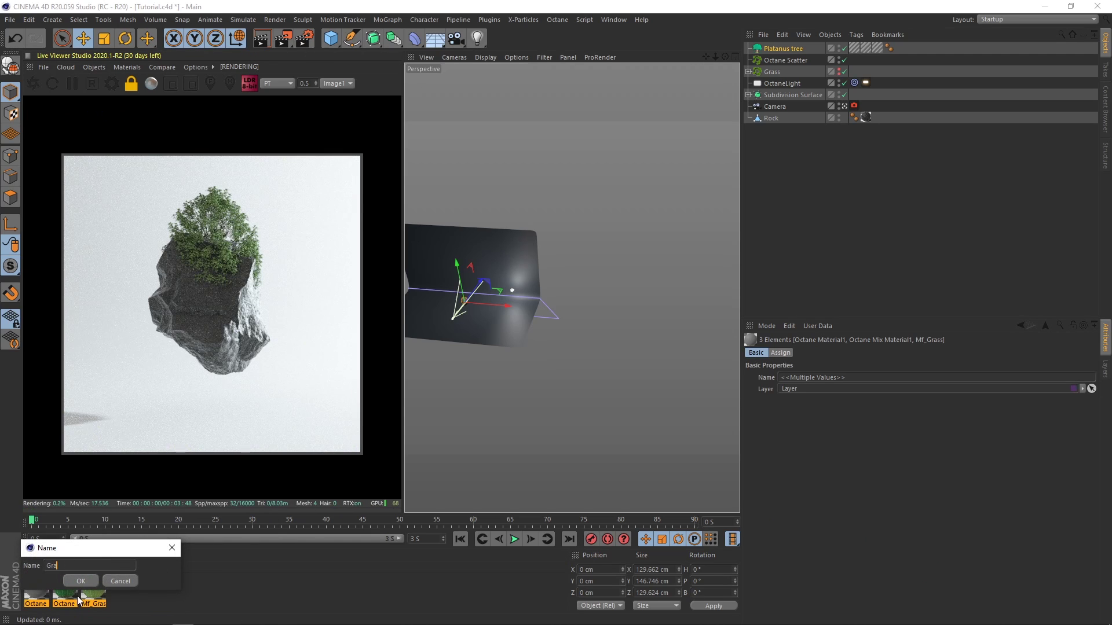
text(ss)
click(74, 581)
Add an Octane Mix Material to the Leaf material's node graph and connect Leaf to its Material1 input.
click(68, 568)
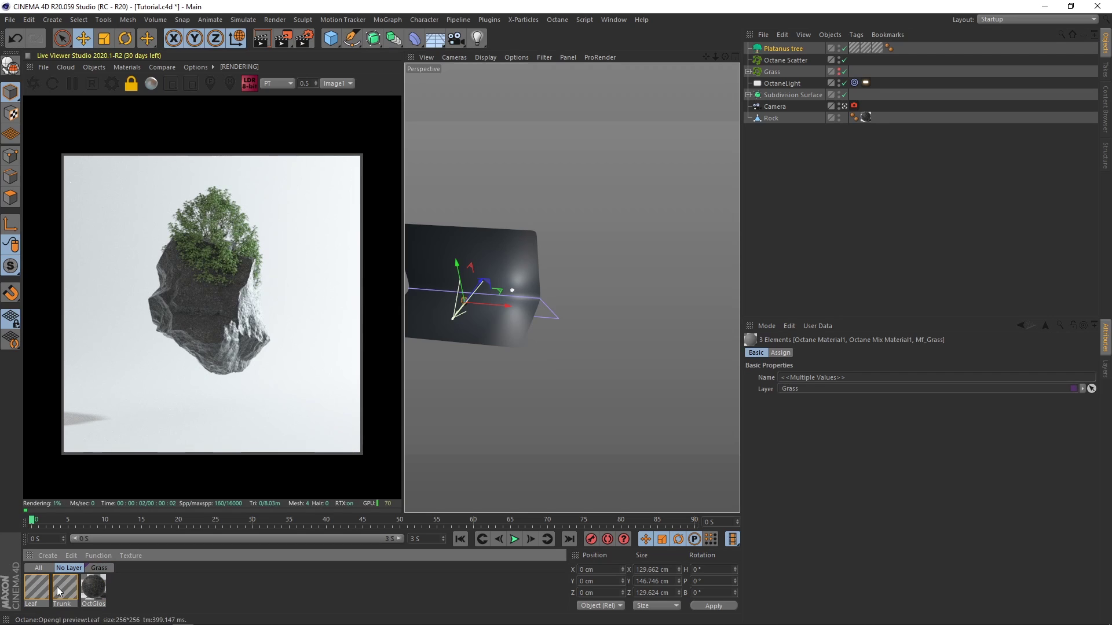
click(36, 588)
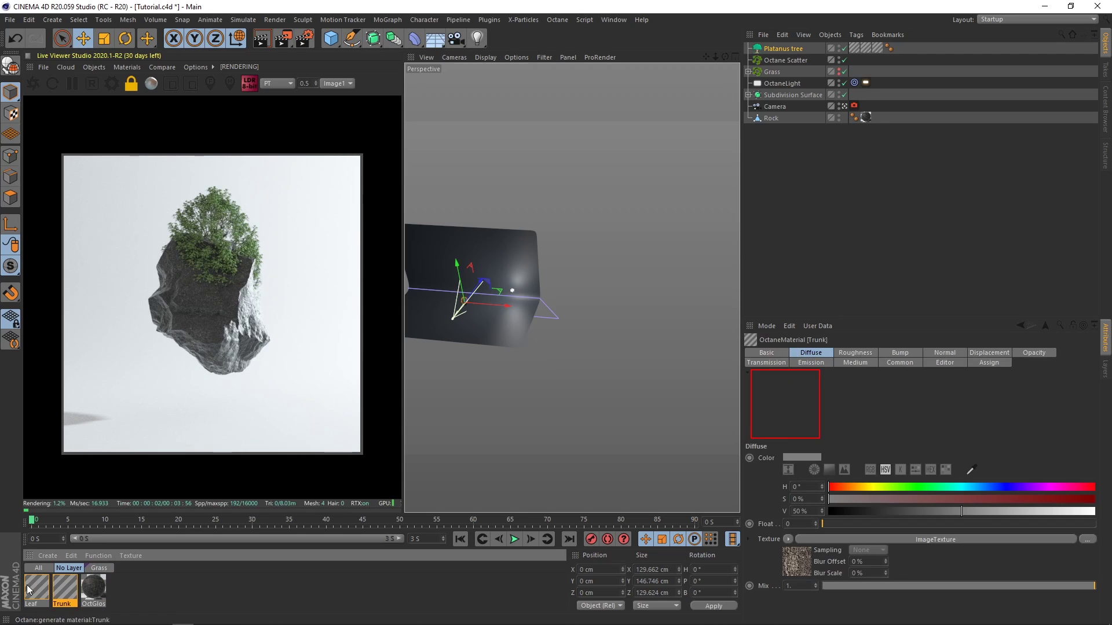
click(146, 87)
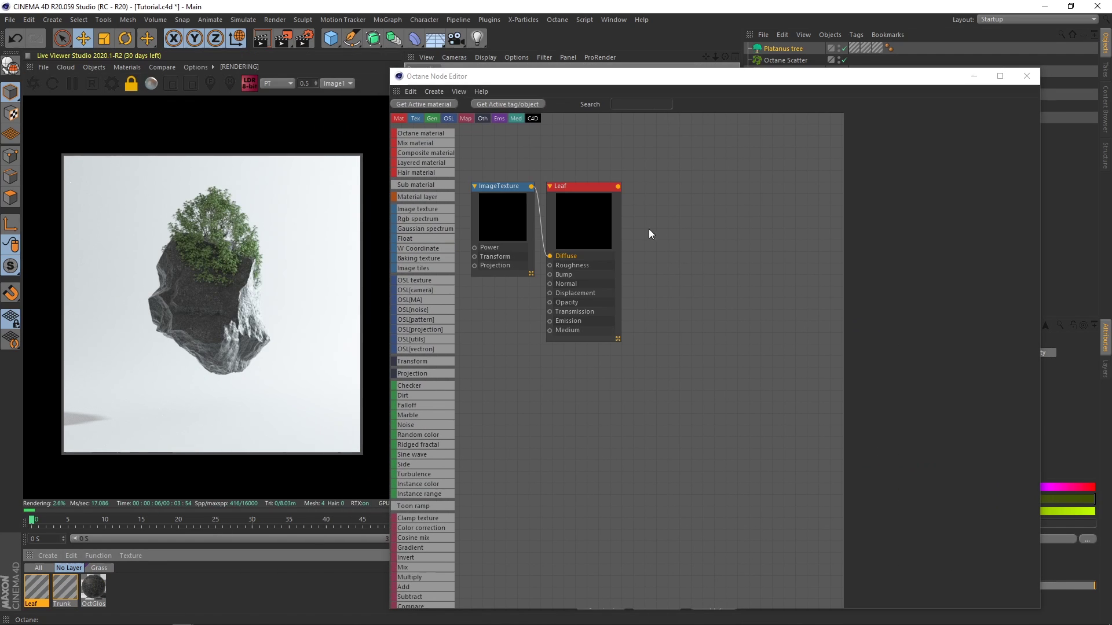
drag(611, 196, 642, 180)
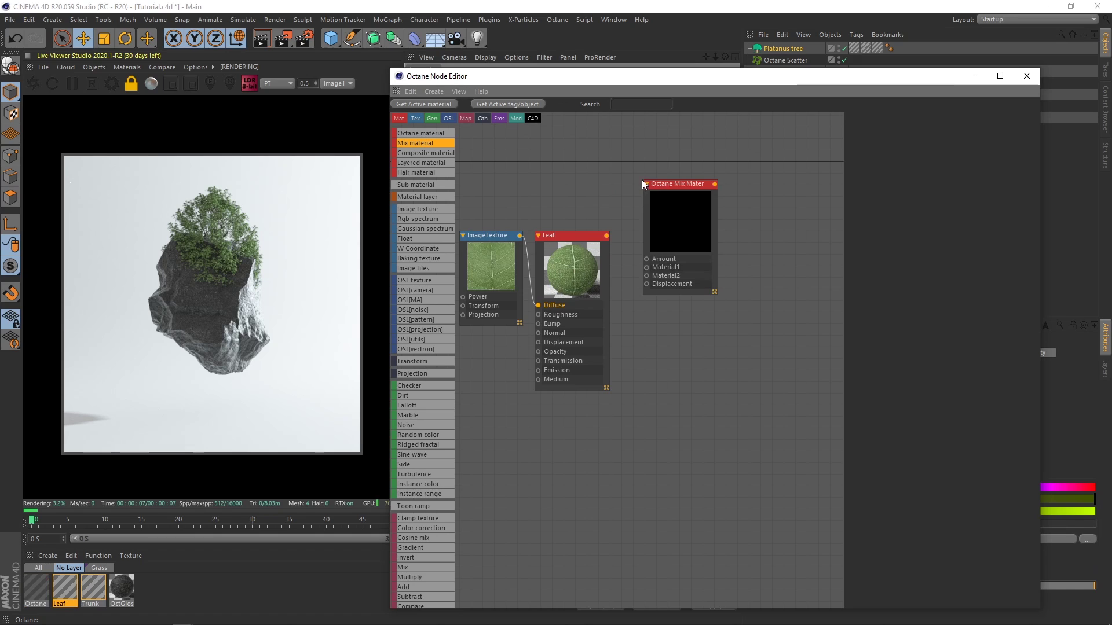
drag(689, 246, 685, 221)
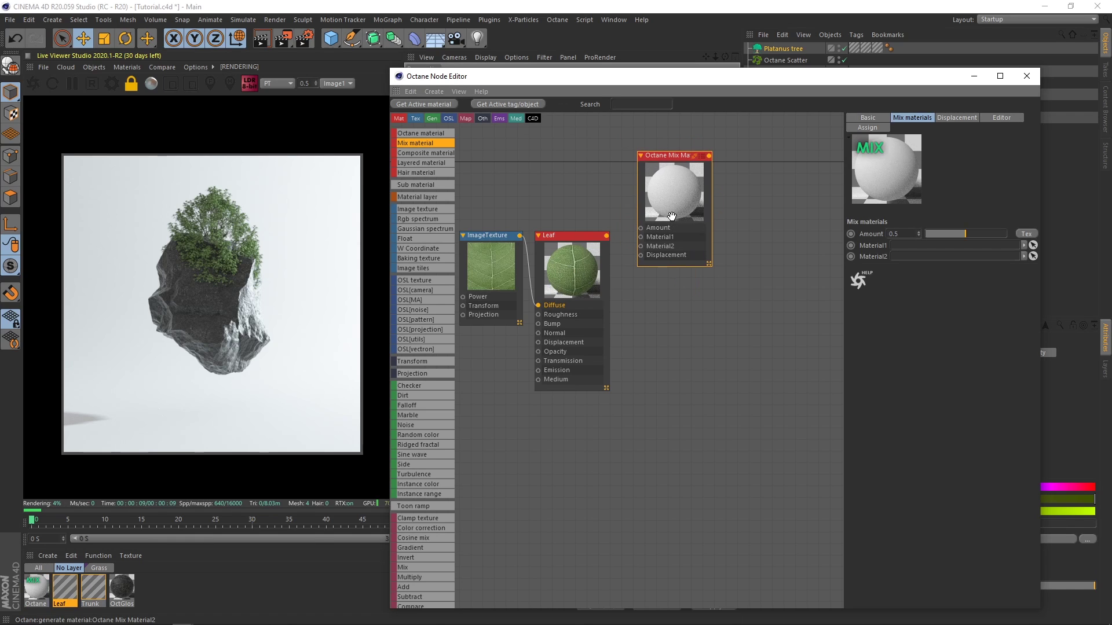
drag(605, 236, 640, 237)
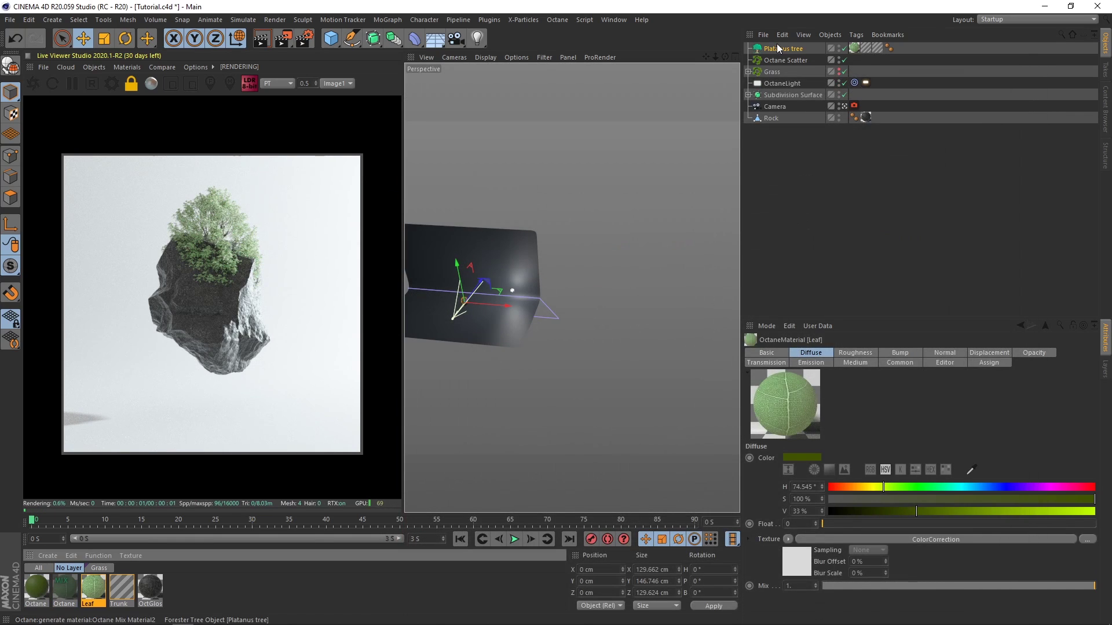
Put the Leaf material, its mix material and the new Octane material on a new layer named Tree and show that layer.
click(780, 49)
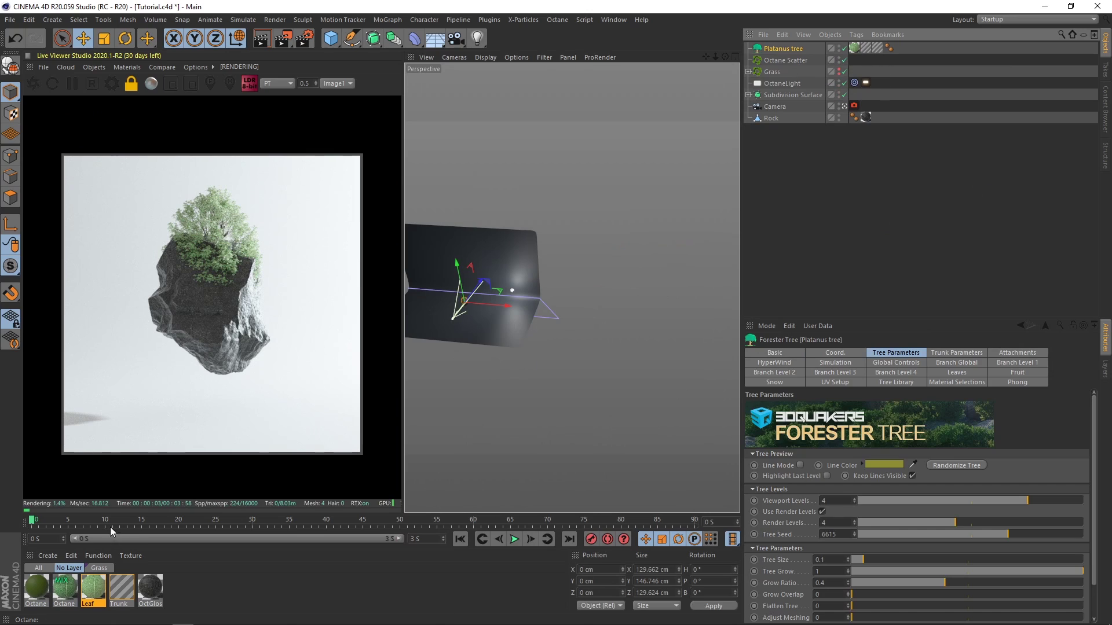
click(168, 595)
click(96, 596)
shift+click(33, 589)
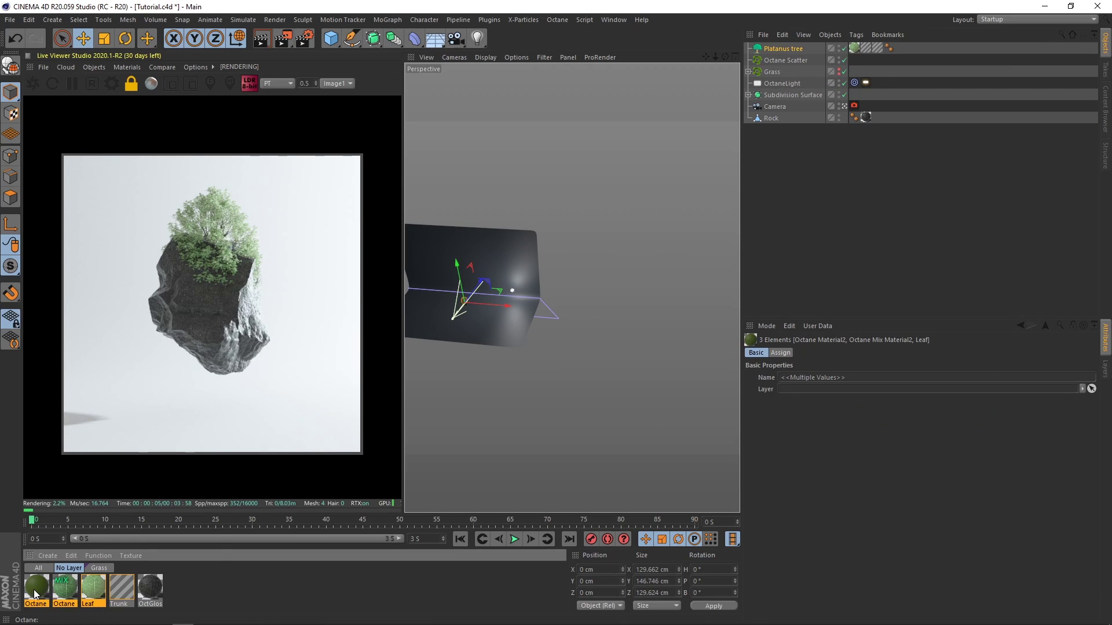
right_click(33, 589)
click(88, 527)
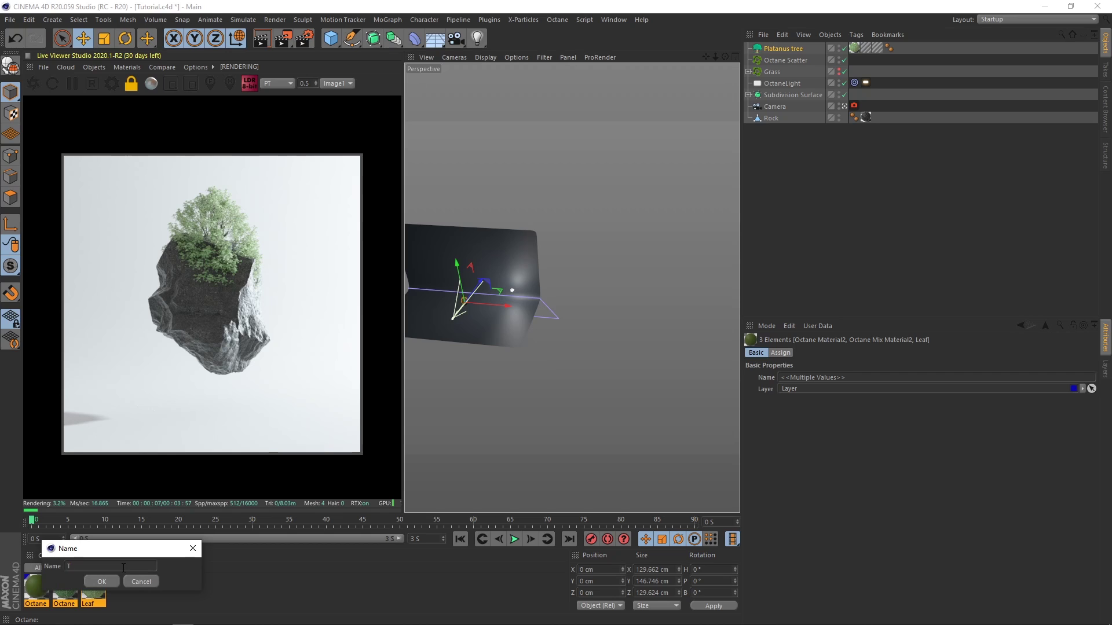
text(Tree)
click(92, 579)
click(71, 591)
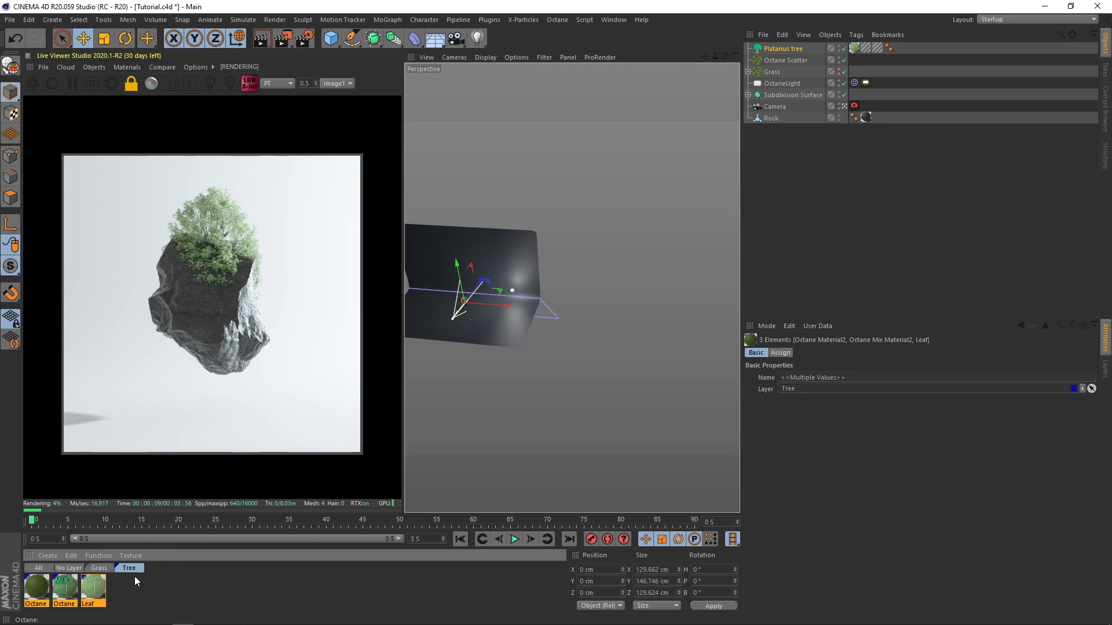
click(135, 576)
Nest the Platanus tree under the Octane Scatter and set its distribution to Surface, using Rock as the surface.
drag(782, 50, 783, 61)
click(780, 47)
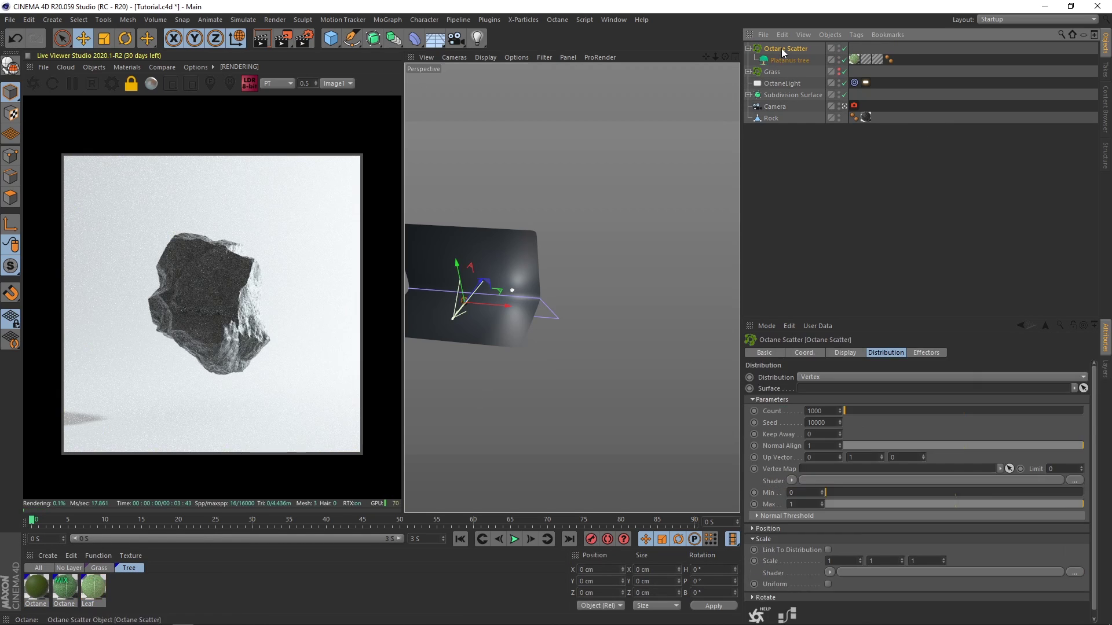
click(810, 379)
click(818, 401)
drag(771, 118, 822, 390)
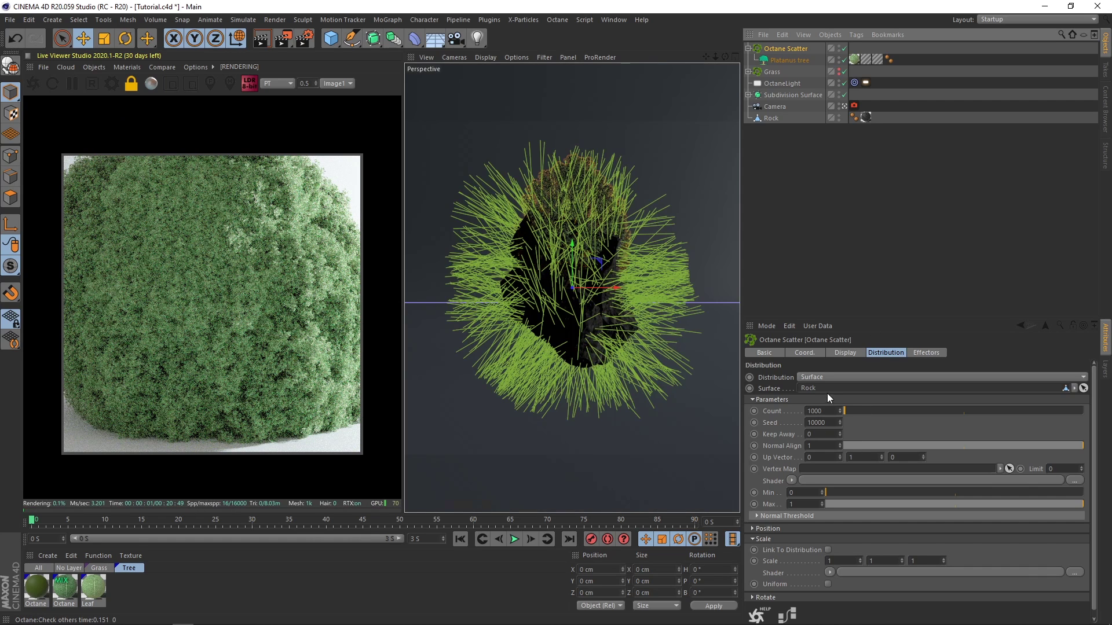
Set the Octane Scatter's Count to 100.
drag(828, 412, 700, 429)
text(100)
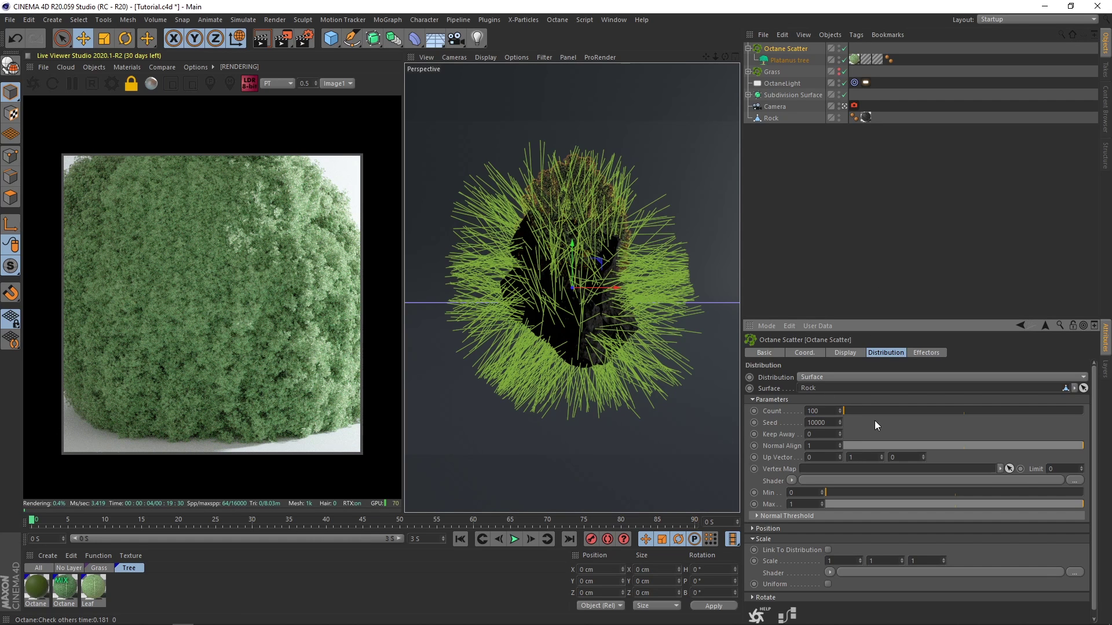
key(Return)
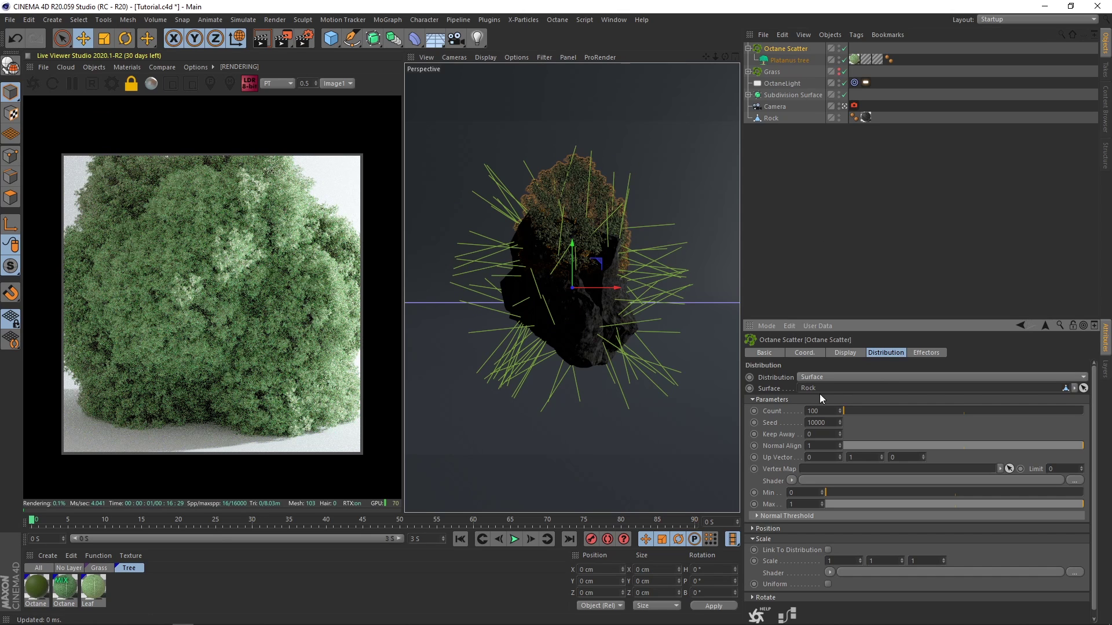
Set the Platanus tree's Tree Size to 0.03.
click(789, 60)
click(823, 560)
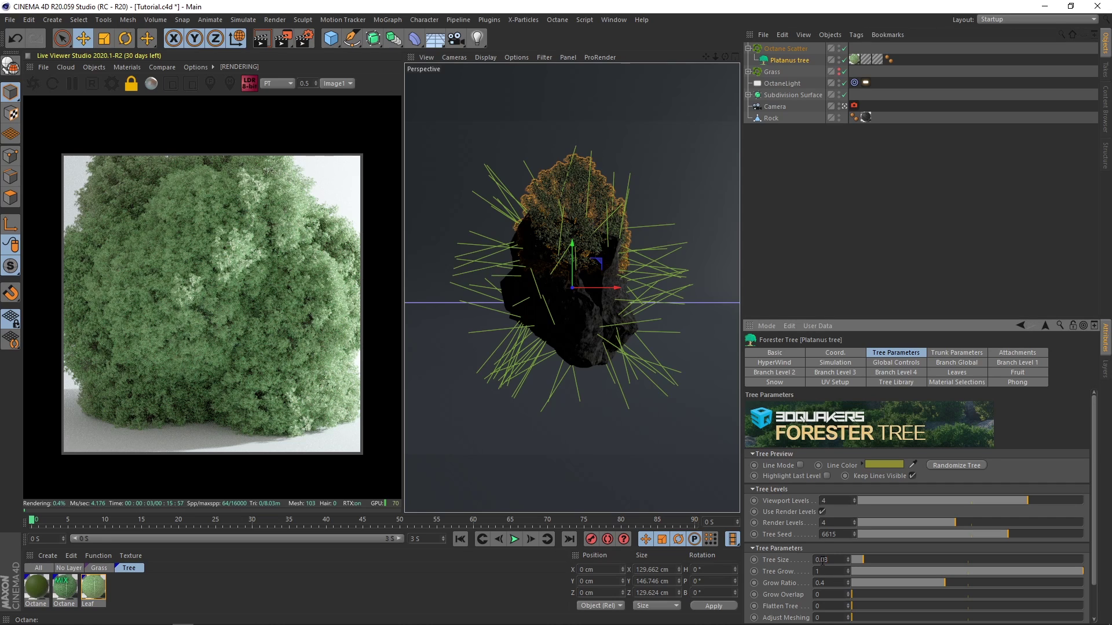
key(Return)
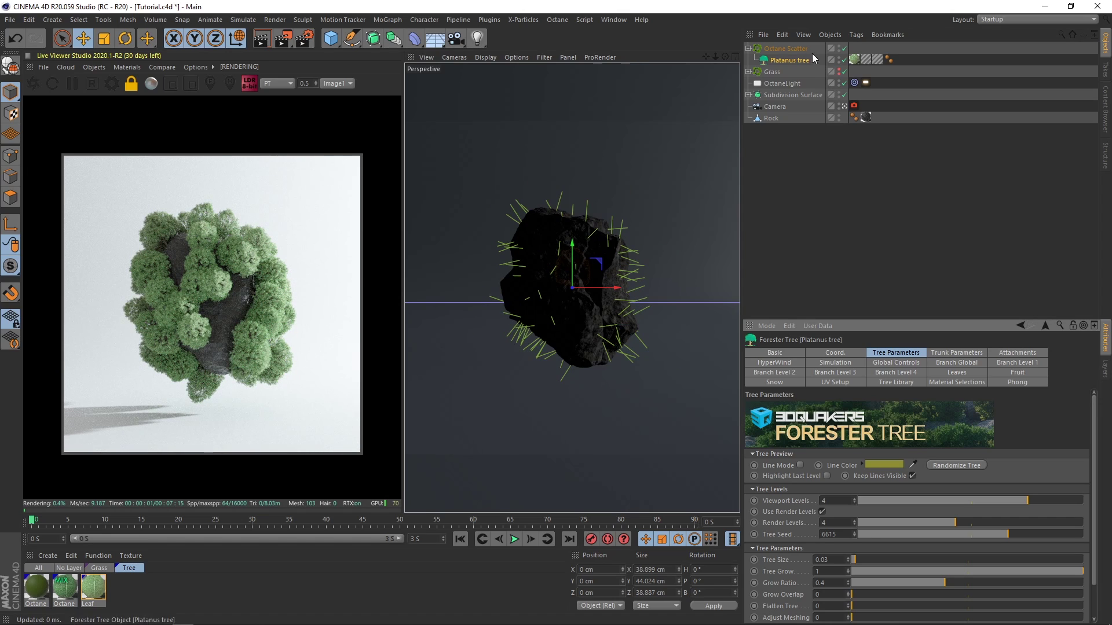
Open the list of shaders available for the Octane Scatter's Scale.
click(785, 45)
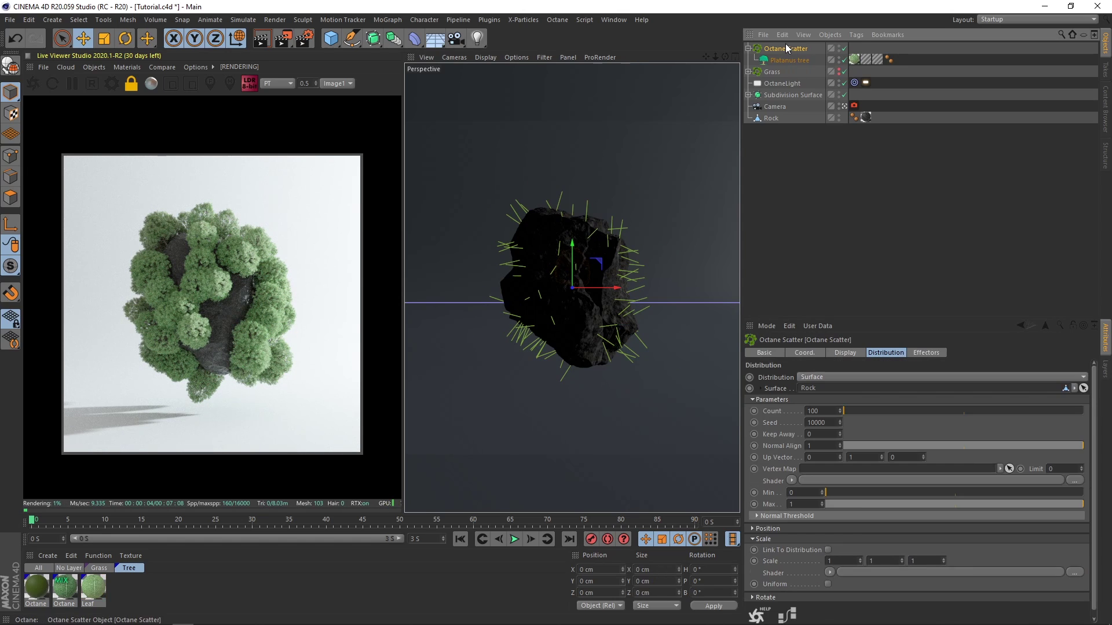
click(830, 572)
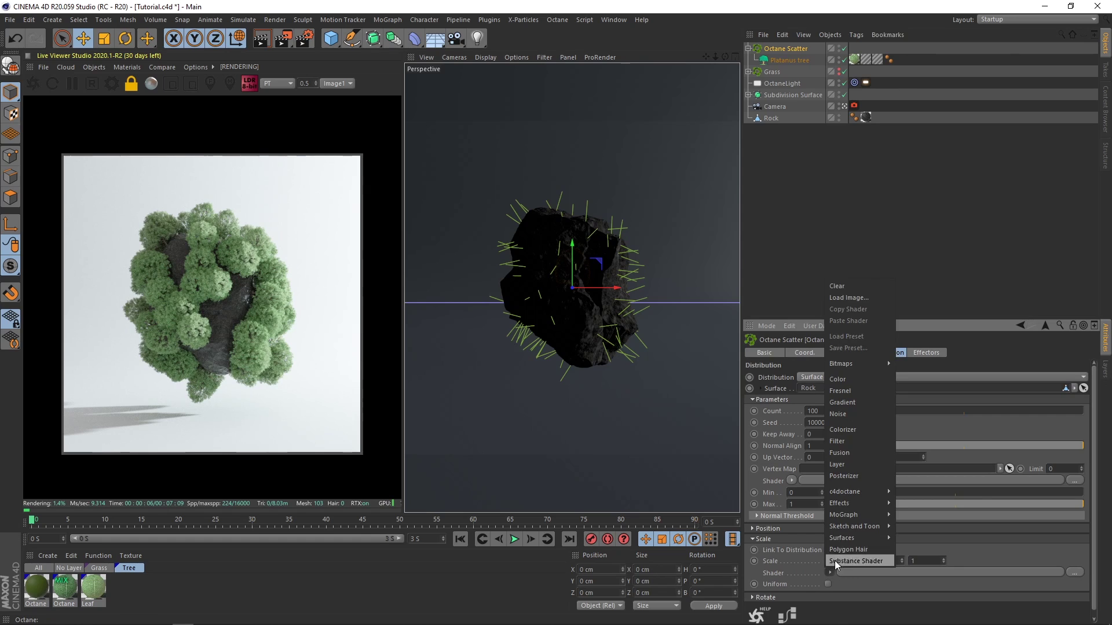
Assign a Noise shader to the Octane Scatter's scale and set its noise type to Electric.
click(857, 453)
click(838, 595)
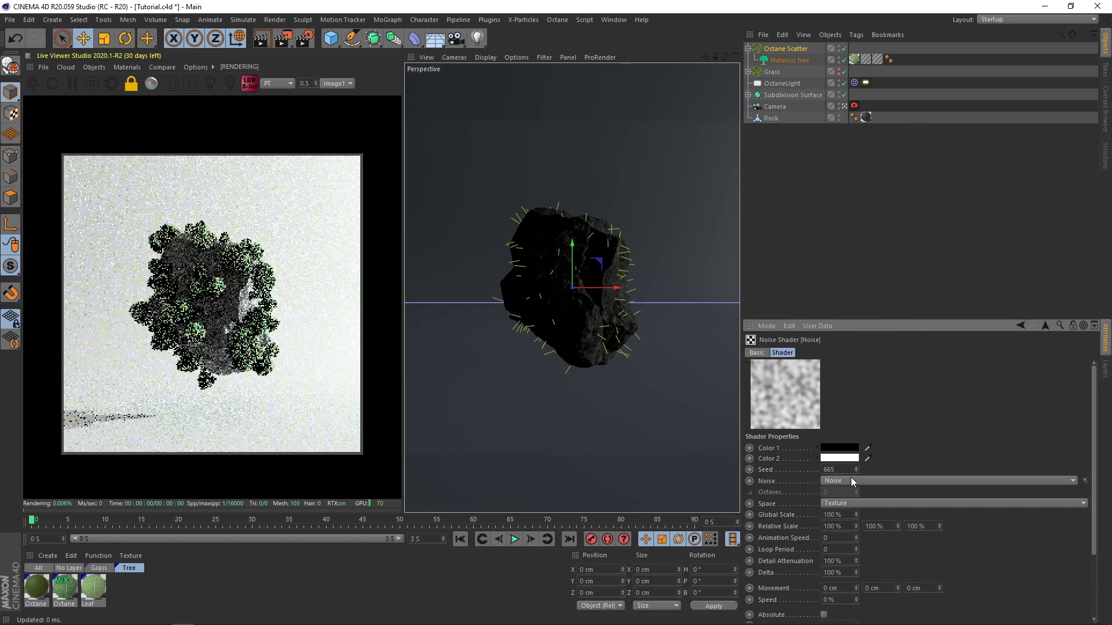
click(850, 479)
click(839, 190)
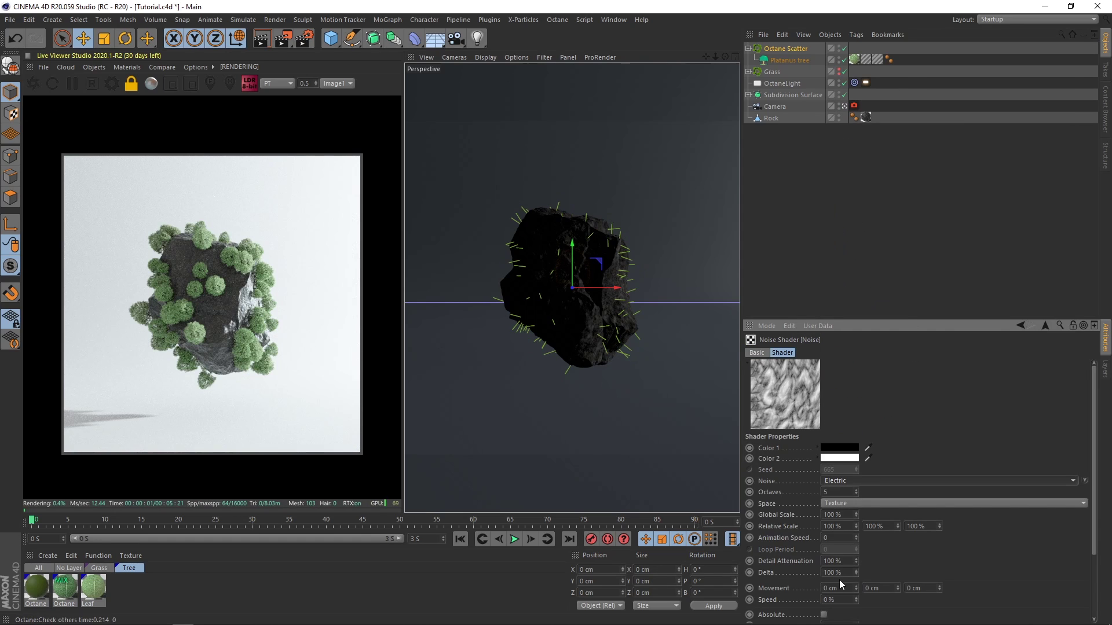
Set the noise shader's global scale to 300%.
double_click(831, 514)
text(300)
key(Return)
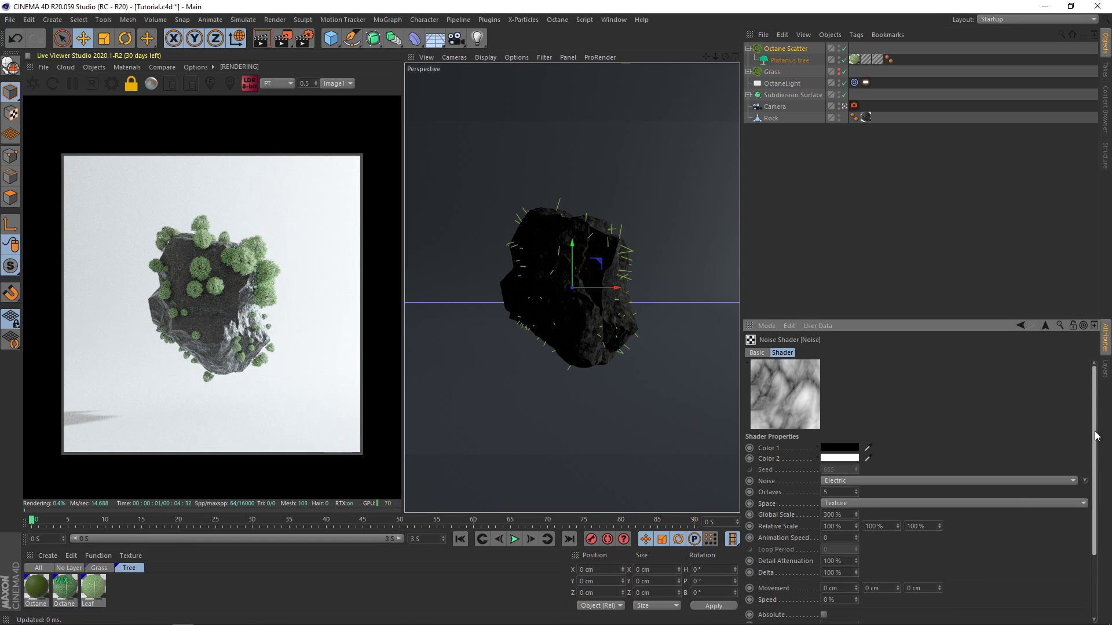
Adjust the noise shader to 32% low clip, 59% high clip and 46% brightness.
drag(1094, 431, 1093, 499)
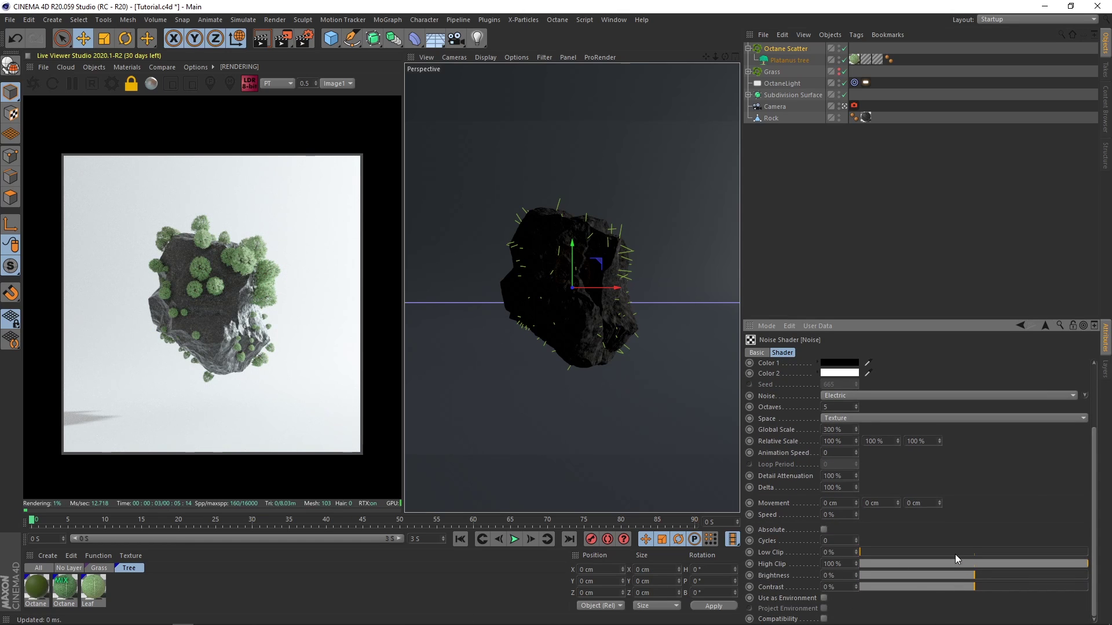
drag(954, 554, 934, 550)
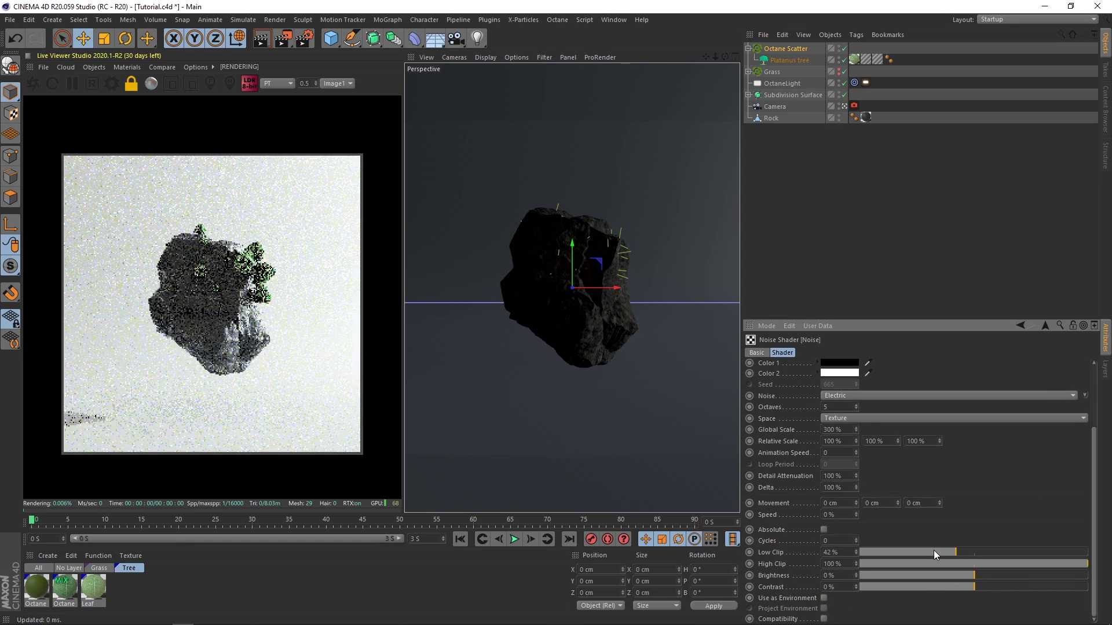
click(996, 562)
click(1008, 575)
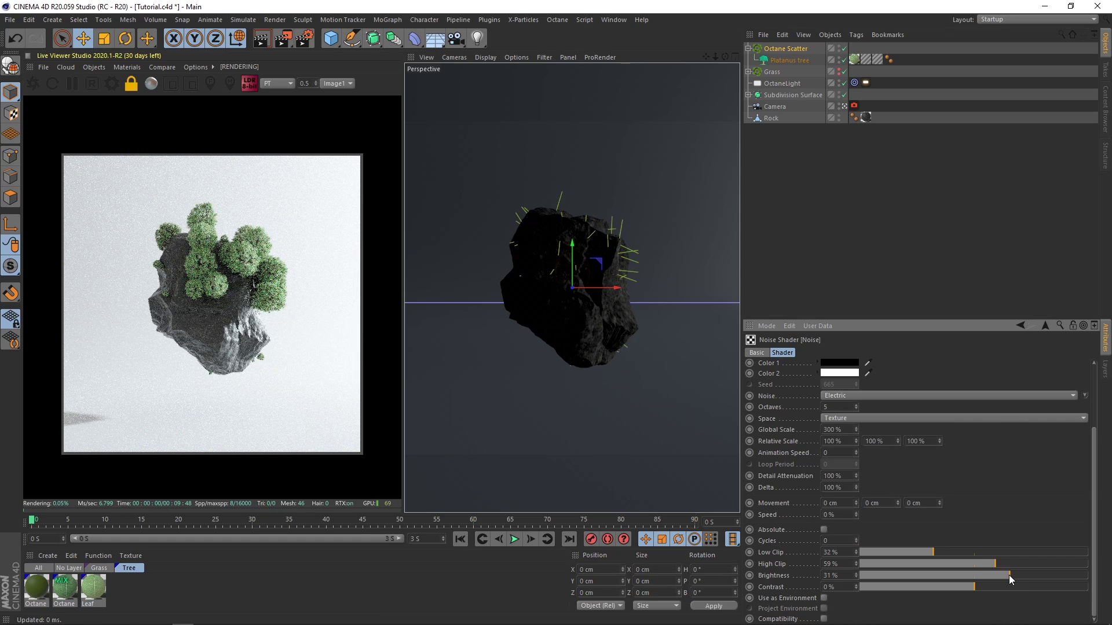
drag(1009, 575, 1020, 573)
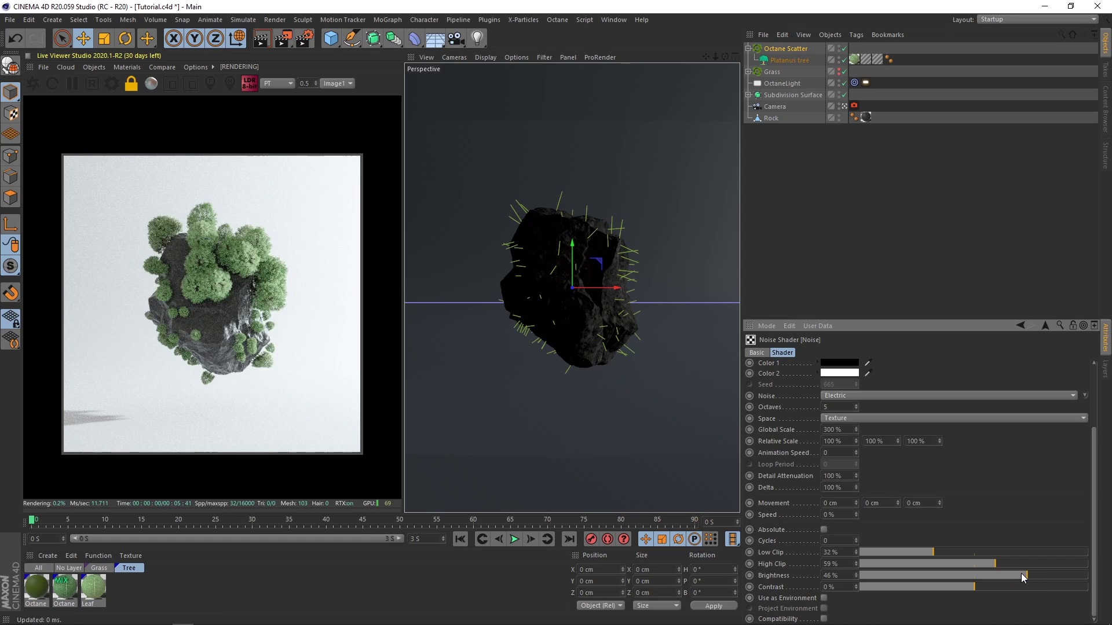
Set the noise shader's global scale to 100% and deselect the scatter object.
drag(823, 429, 827, 429)
text(1)
key(Return)
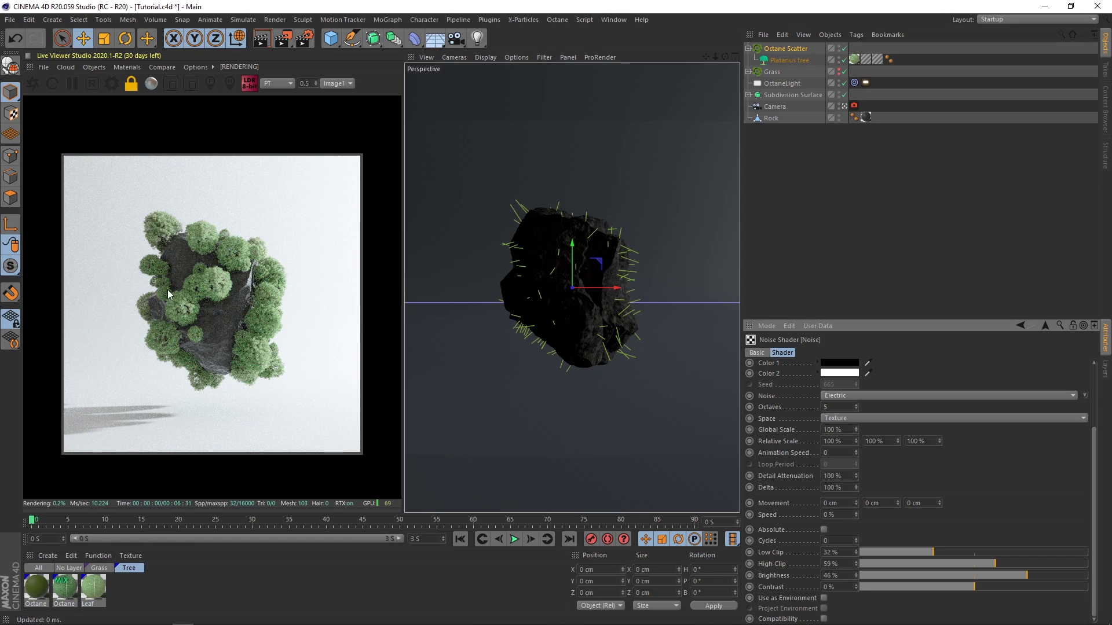
click(809, 210)
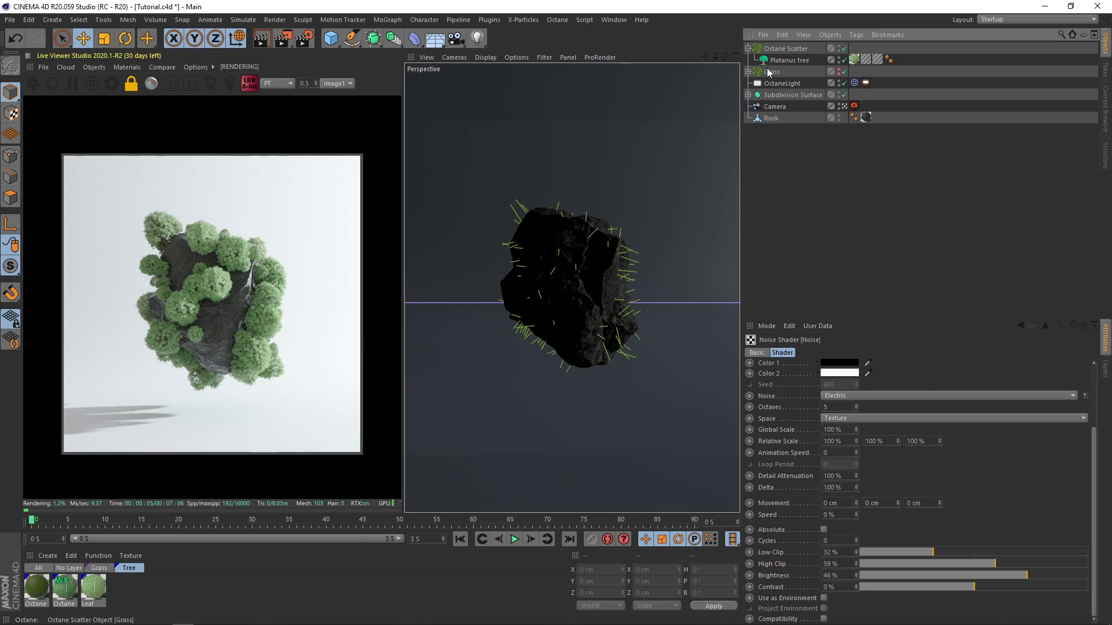
Set the Platanus tree's trunk height to 1500 cm and save the project.
click(788, 60)
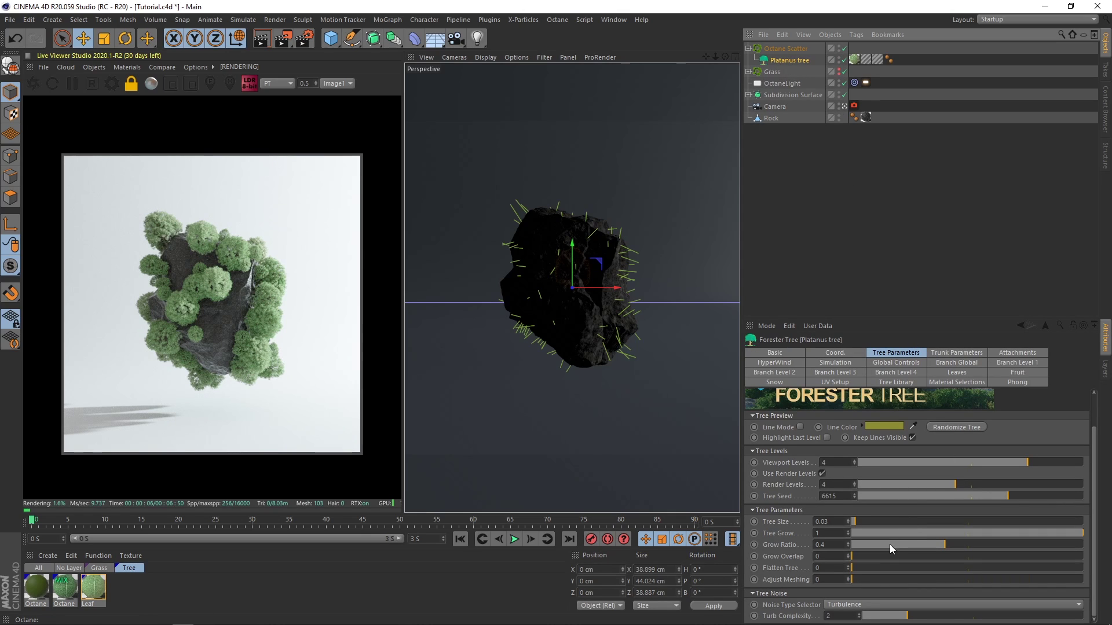
click(956, 353)
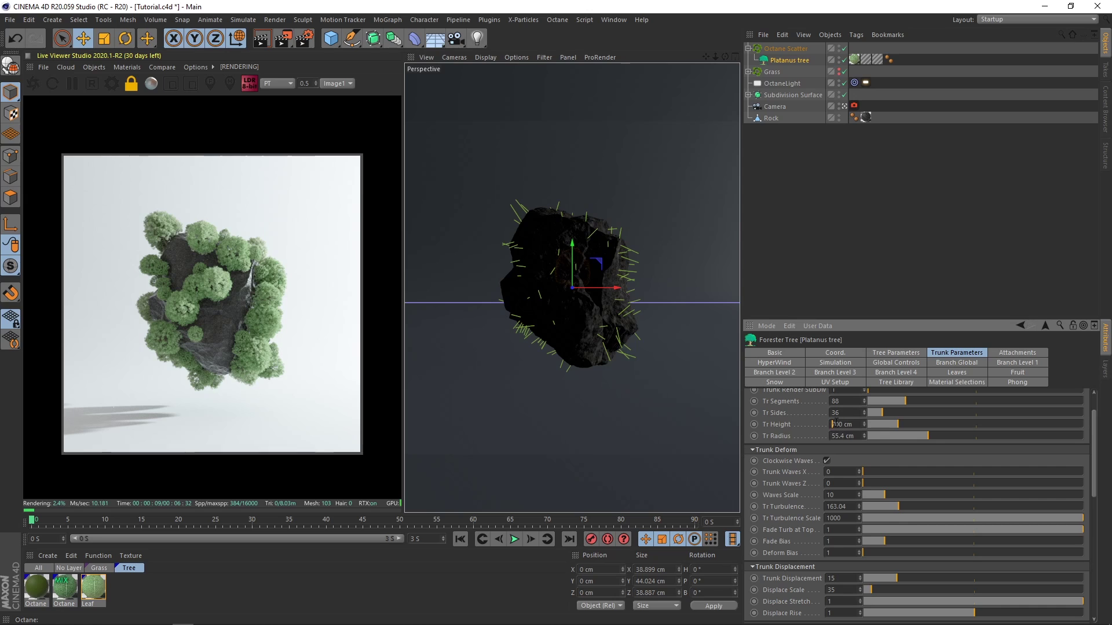
key(Delete)
text(15)
key(Return)
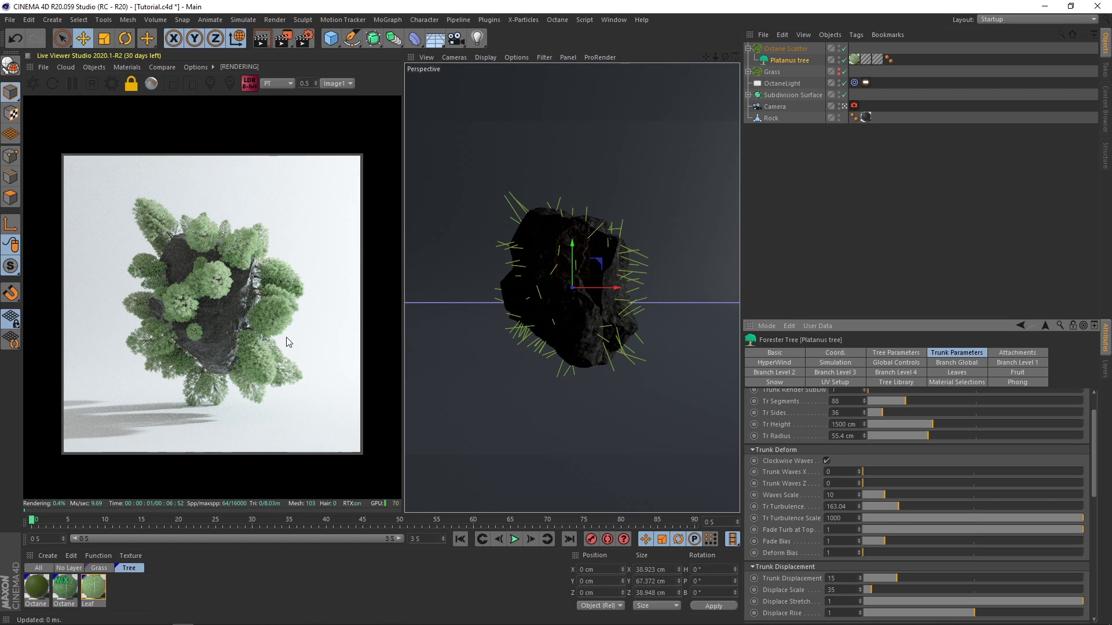
click(789, 202)
key(ctrl+s)
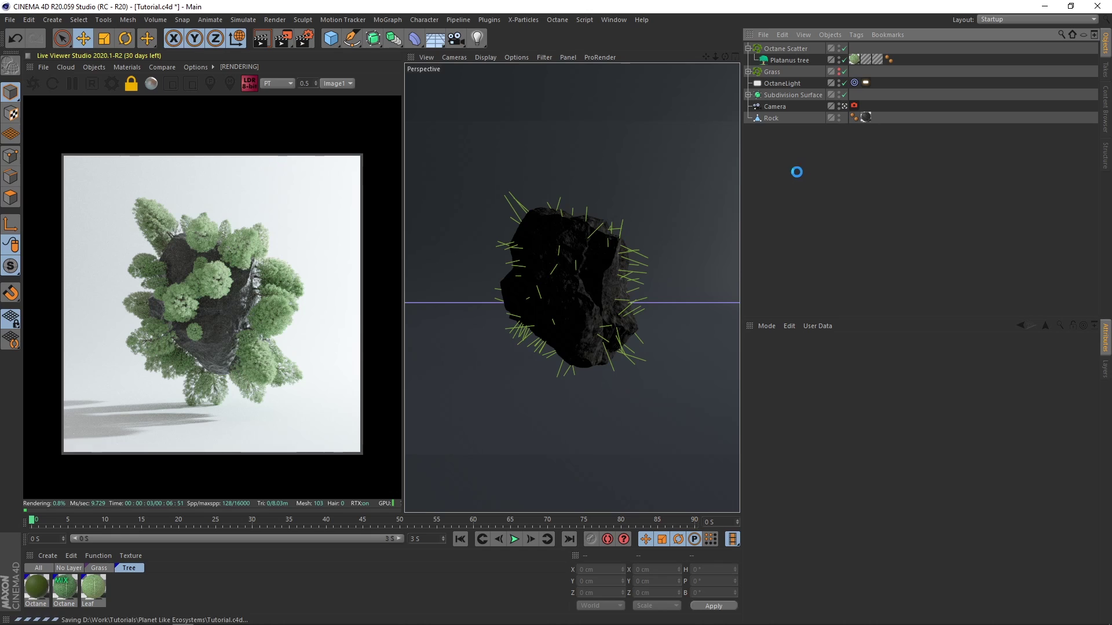
click(774, 118)
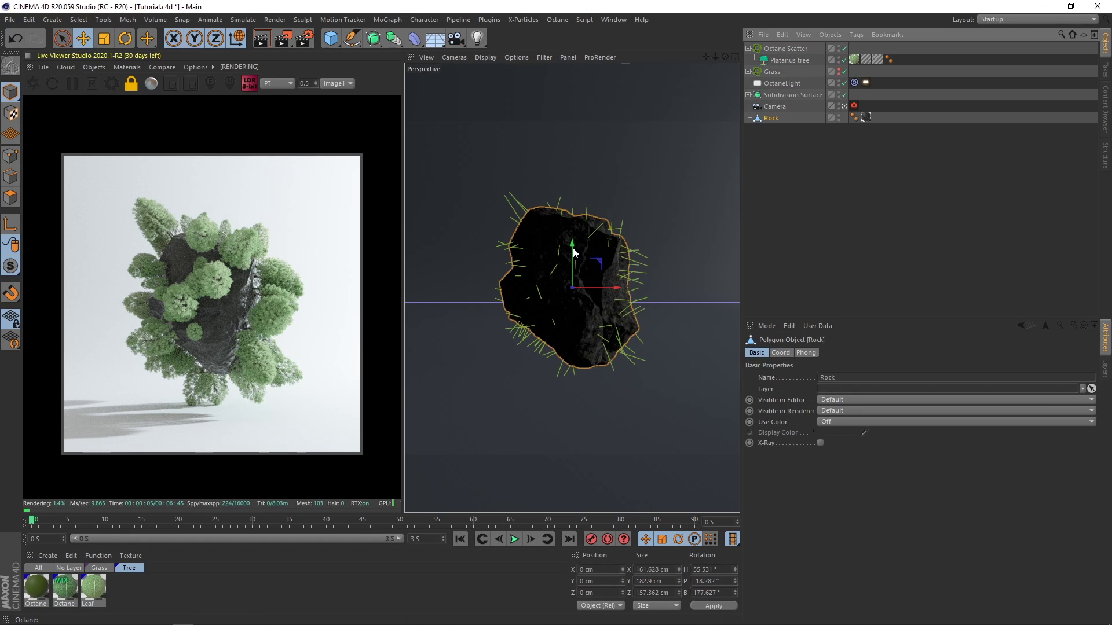
key(e)
drag(573, 269, 575, 271)
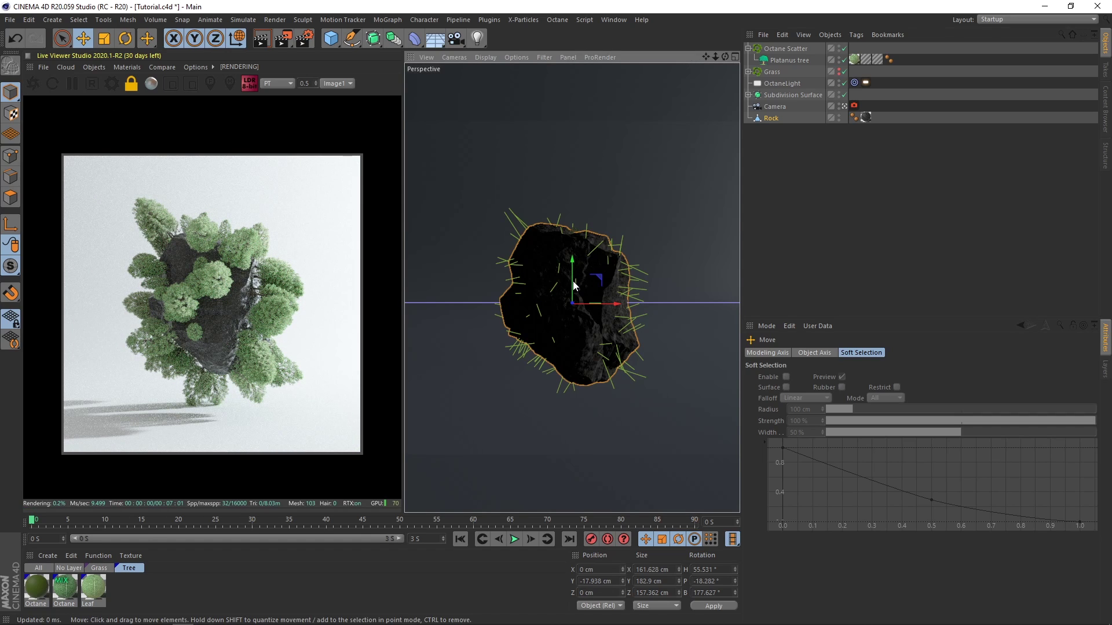
drag(573, 282, 573, 284)
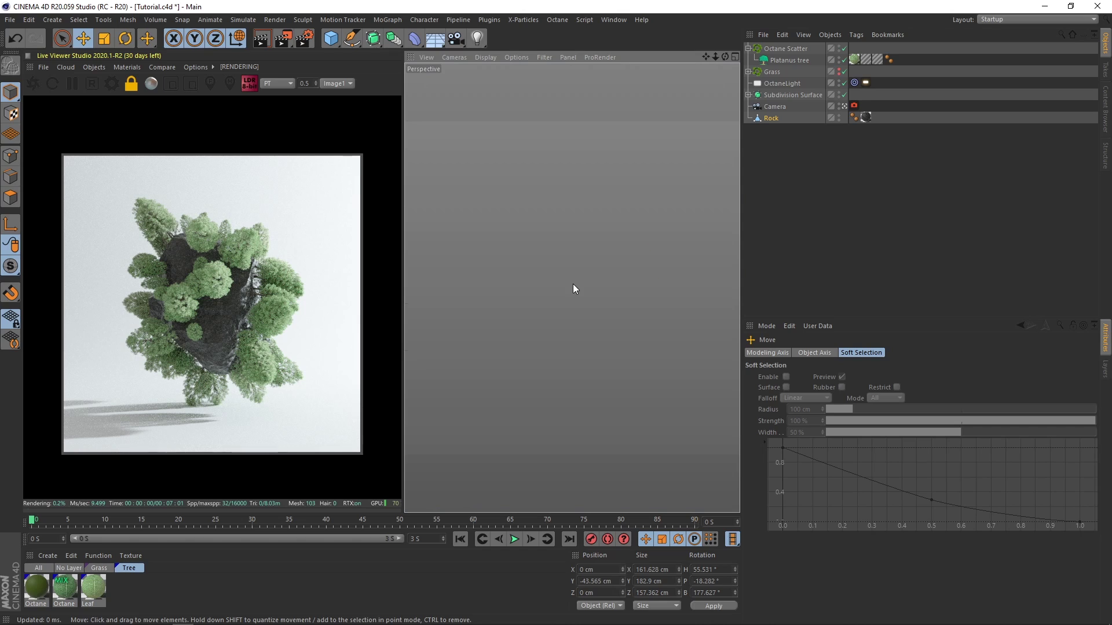
key(ctrl+z)
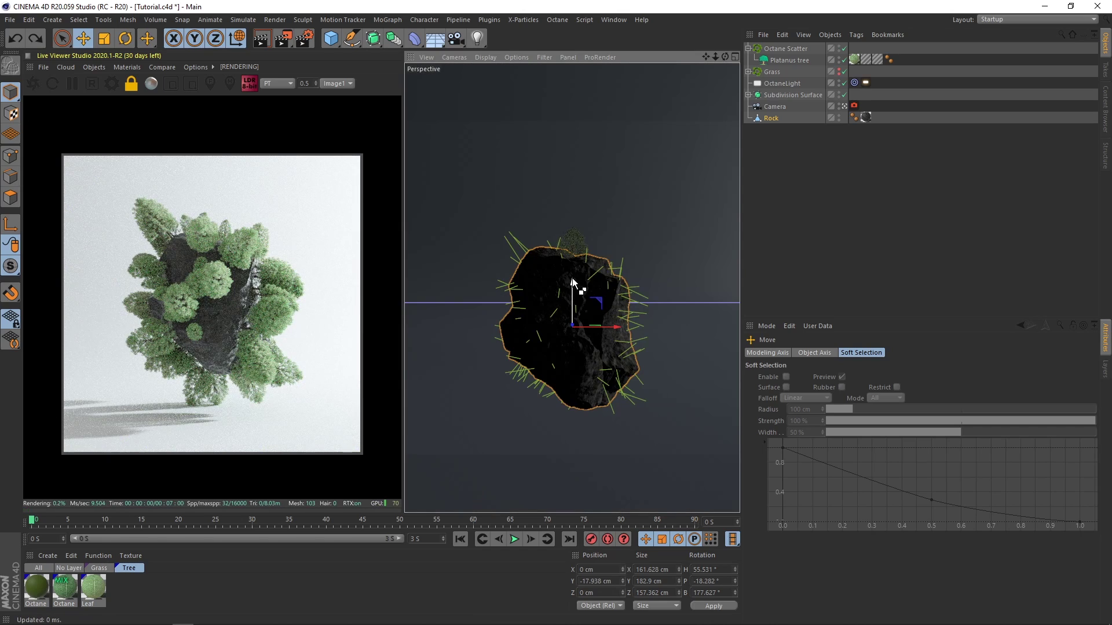
Lower the Subdivision Surface backdrop by about 9 cm.
drag(572, 313, 572, 319)
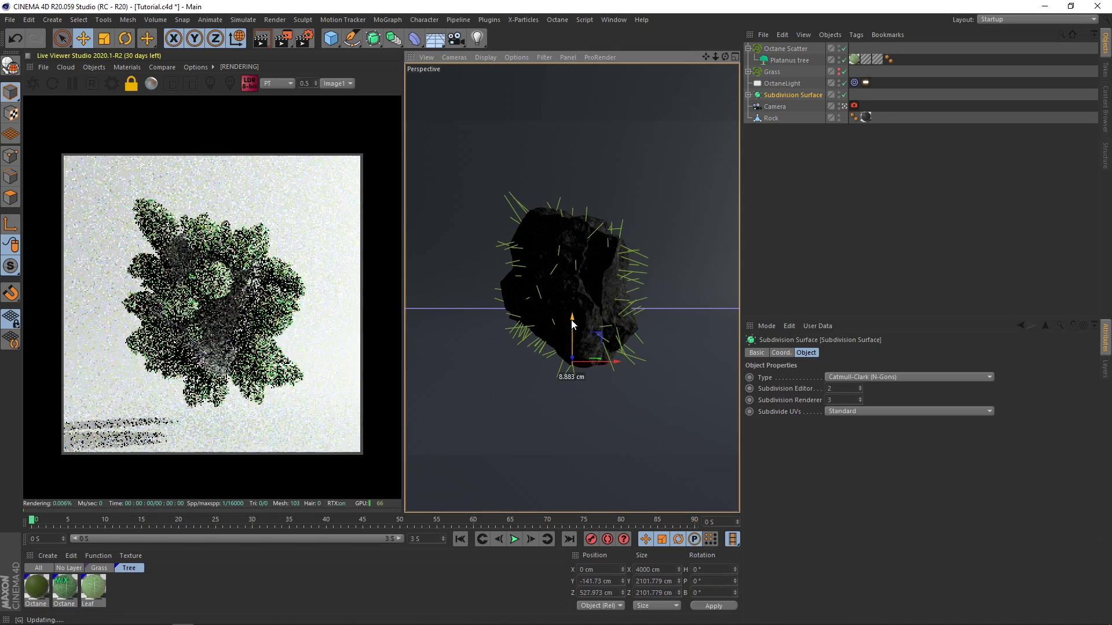
click(827, 181)
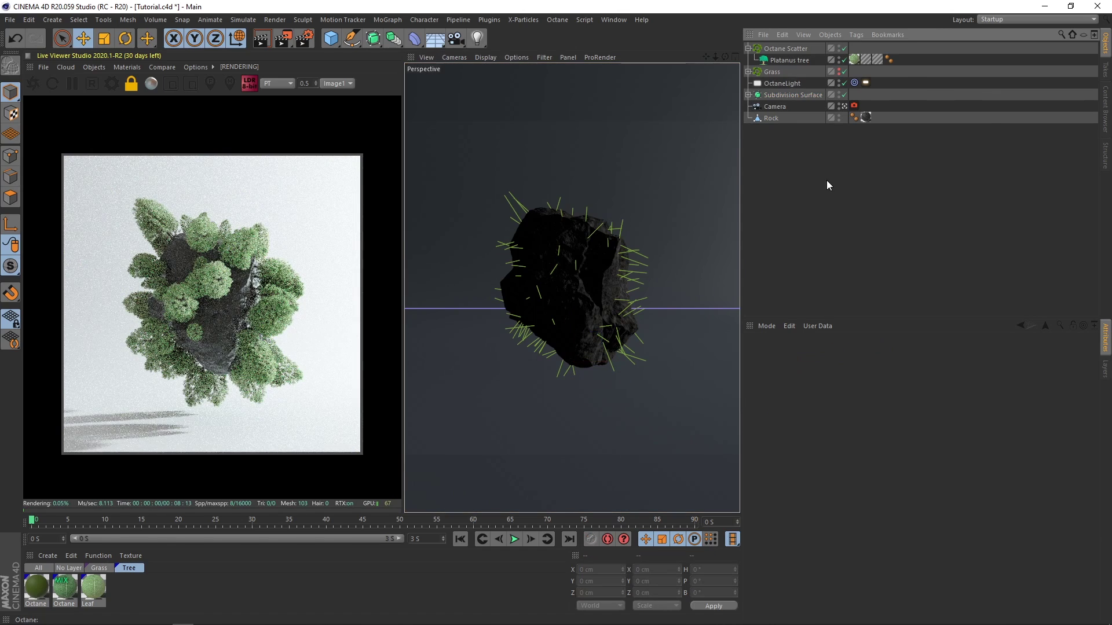
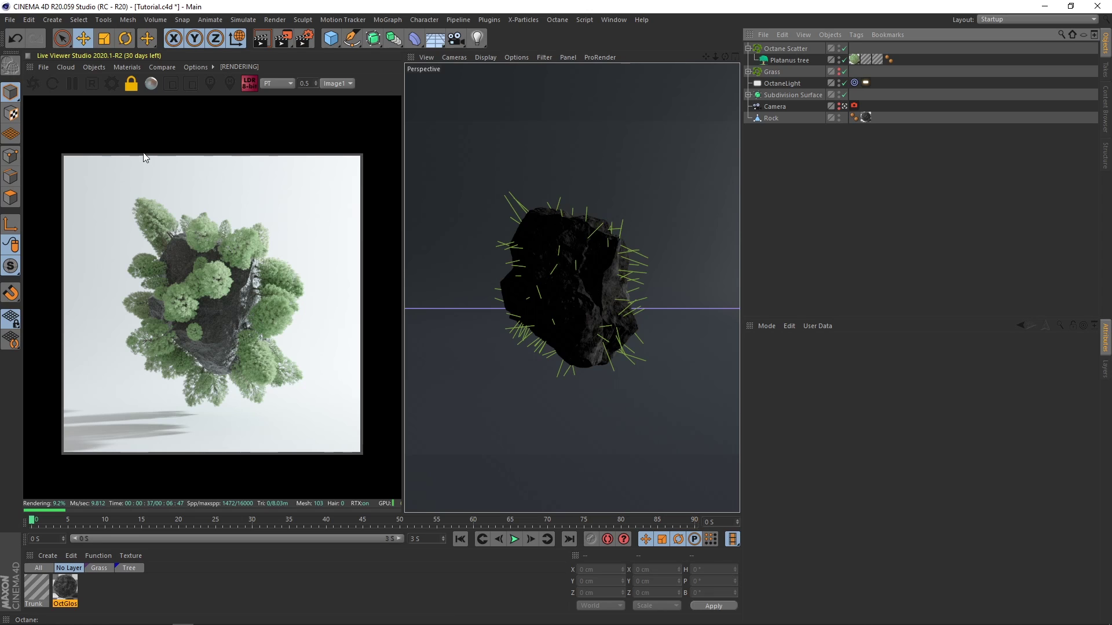
Add an Octane texture environment and set its color to black with a value of 0%.
click(94, 68)
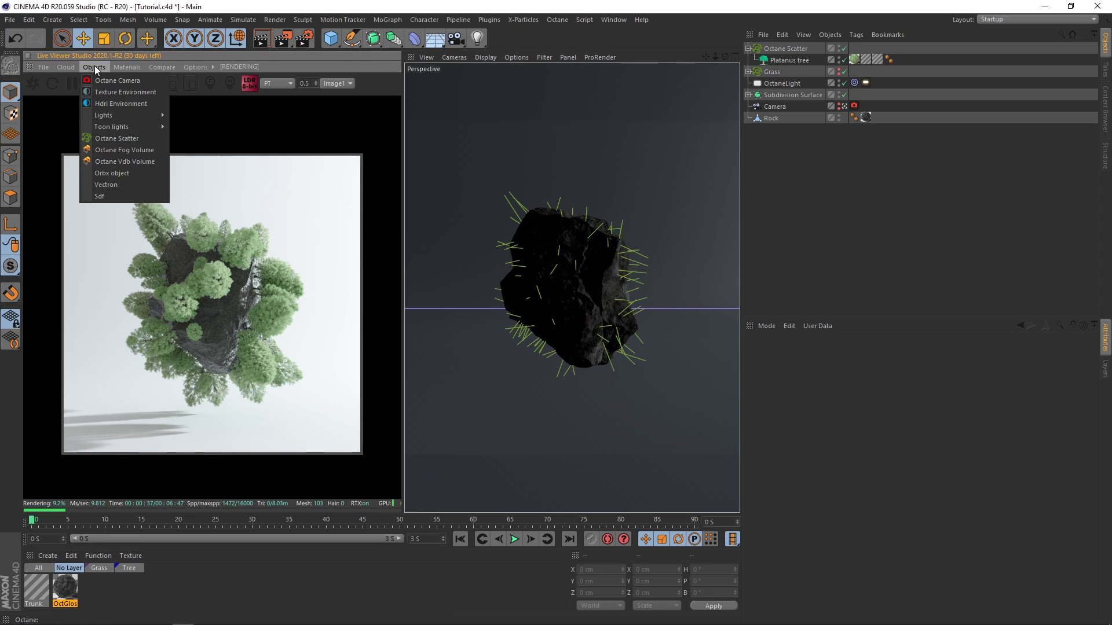
click(109, 93)
click(864, 397)
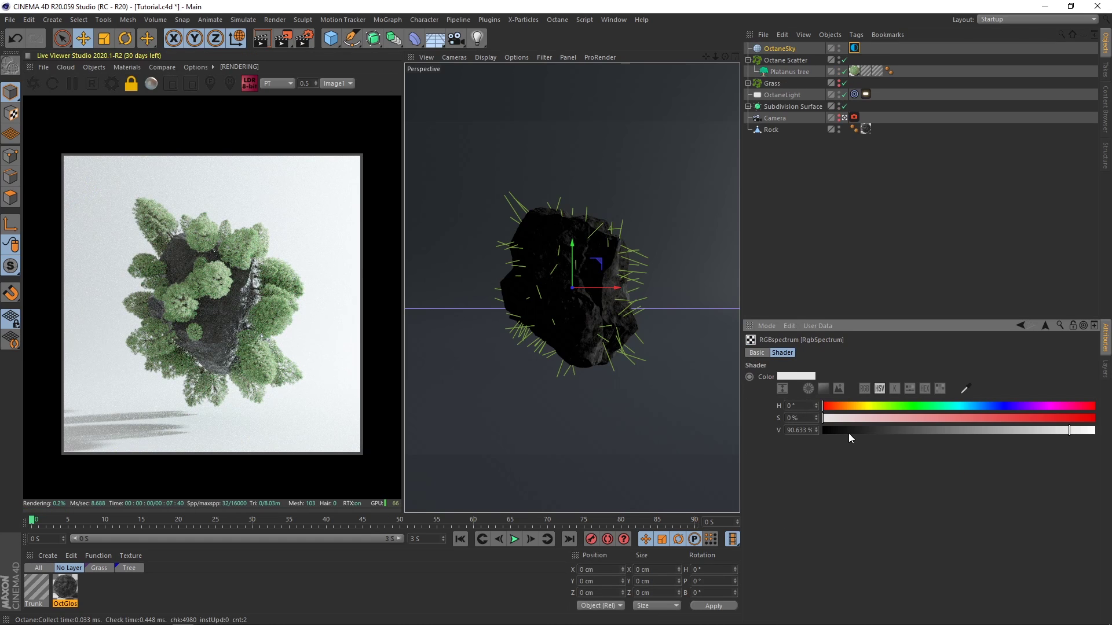
drag(849, 432, 791, 471)
click(722, 404)
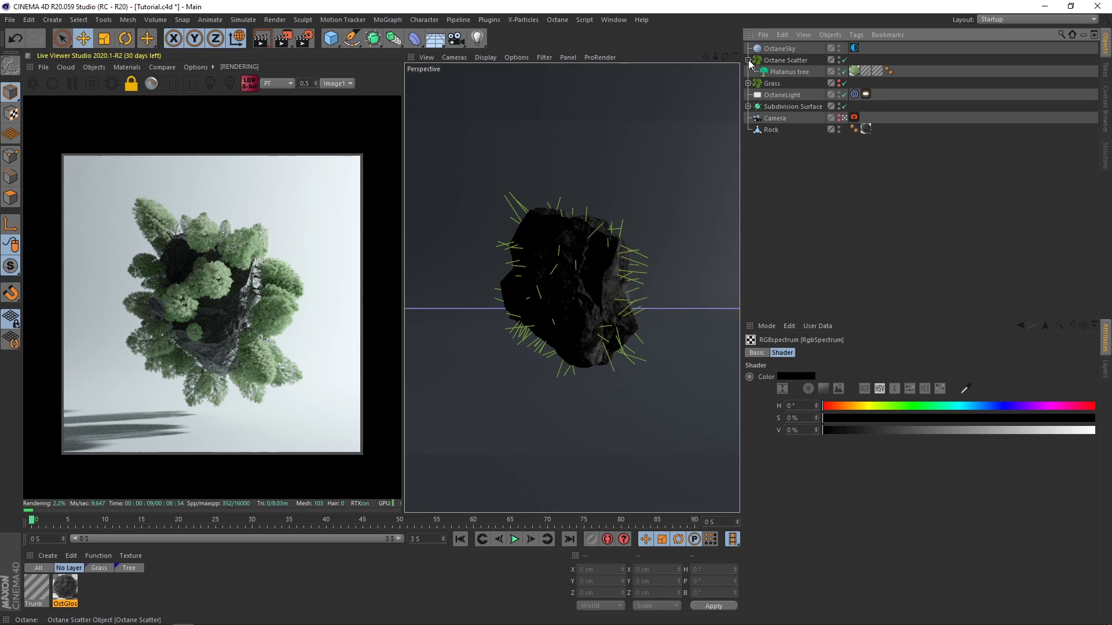
Rename the OctaneSky object as Sky.
double_click(772, 50)
text(Sky)
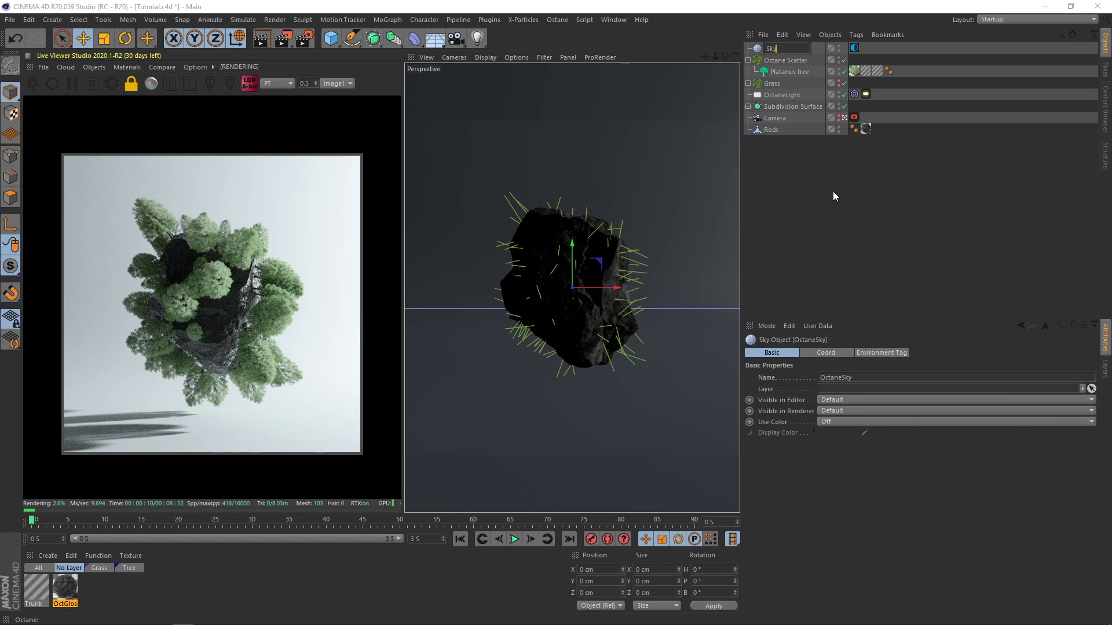
key(Return)
Reorder the object list with Camera first and OctaneLight above Sky, collapse the Octane Scatter, and make the Grass scatter visible again.
drag(777, 49, 778, 46)
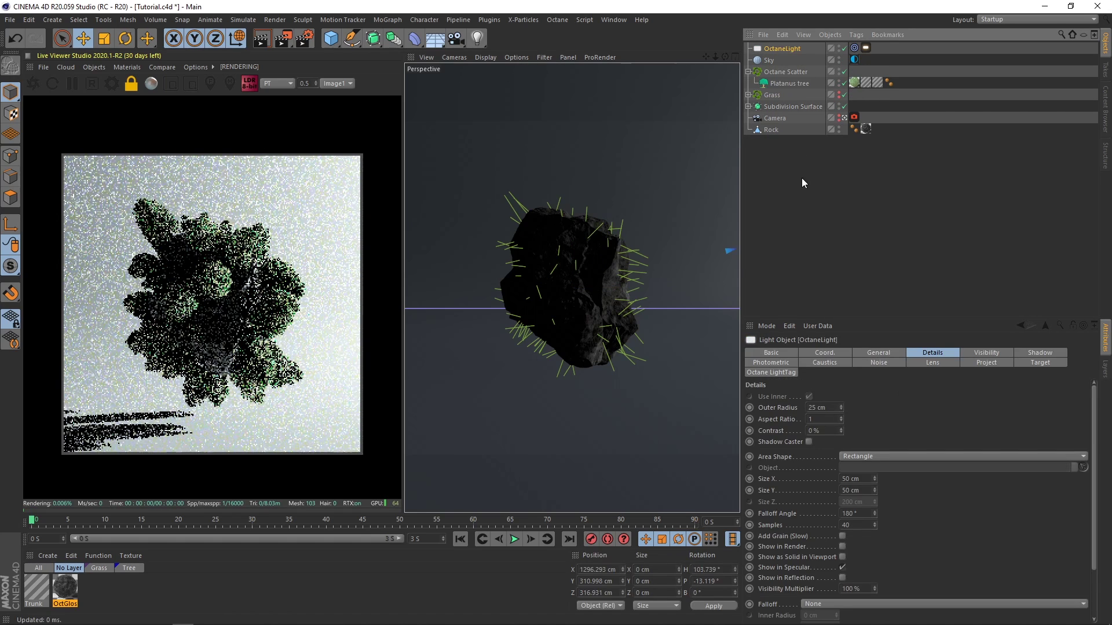
click(801, 178)
click(748, 71)
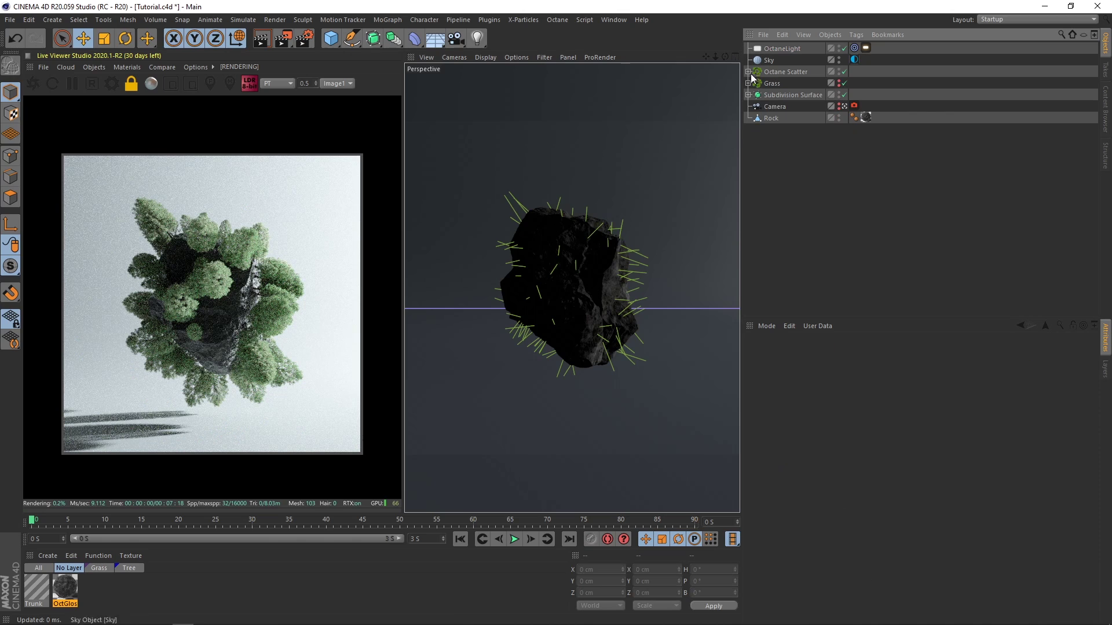
drag(783, 109, 781, 44)
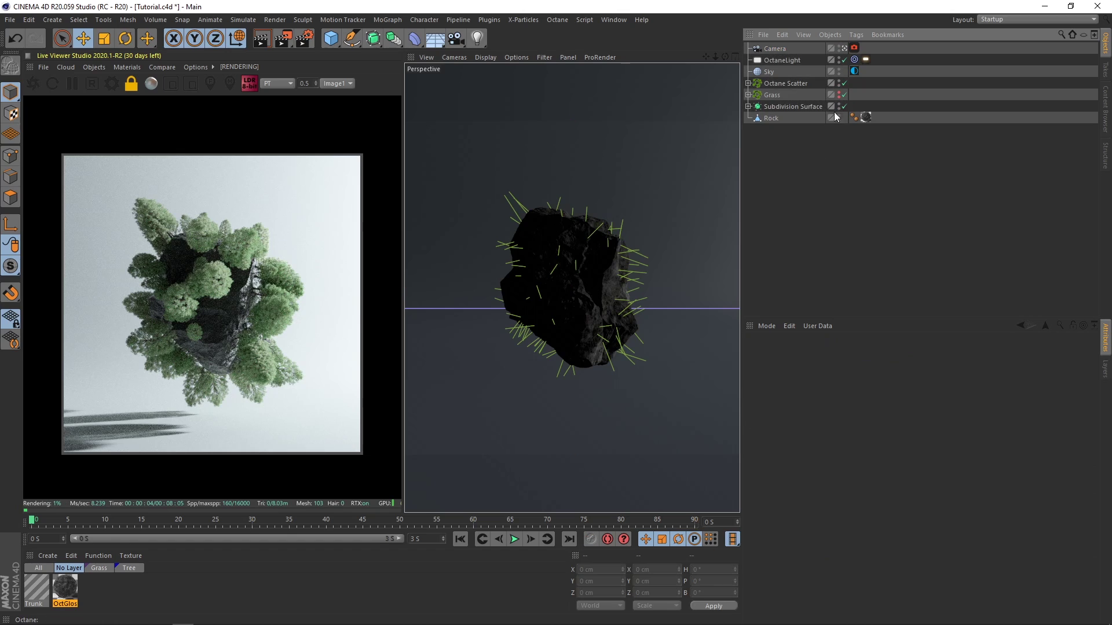
alt+click(839, 93)
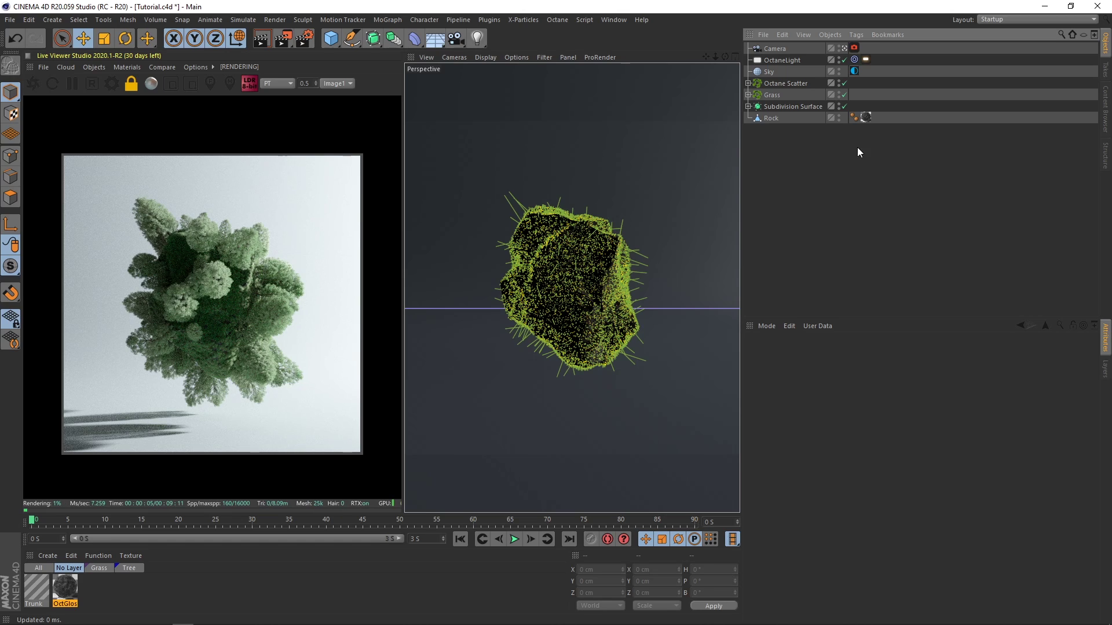
Open the tree's mix material in the Octane Node Editor and set the diffuse color correction's hue to about -0.101.
click(127, 568)
click(70, 582)
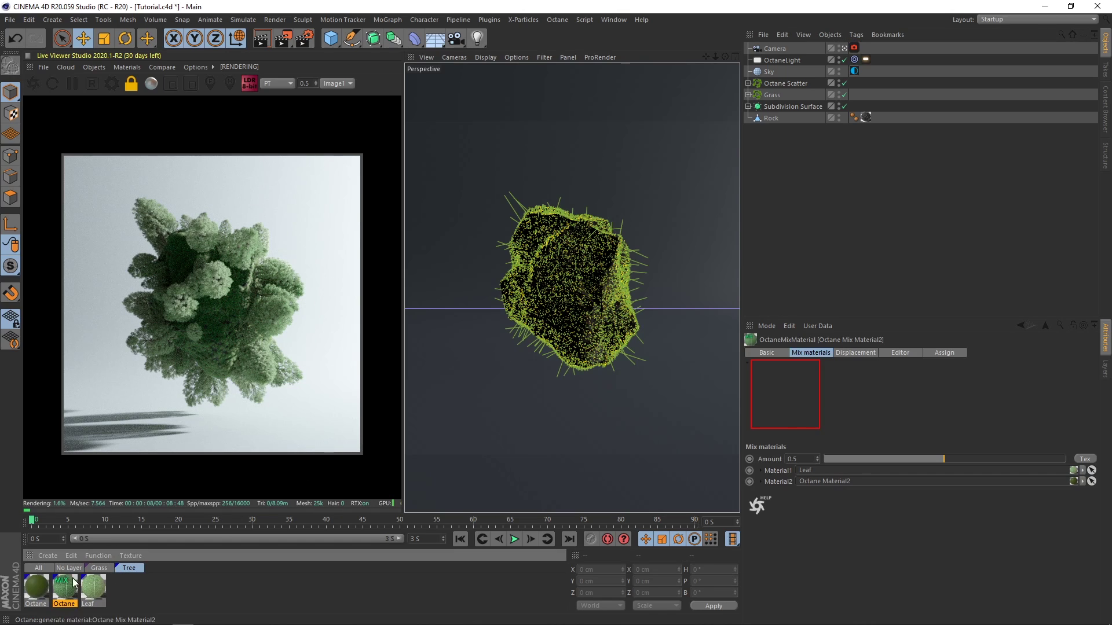
click(124, 69)
click(136, 94)
drag(401, 98, 556, 62)
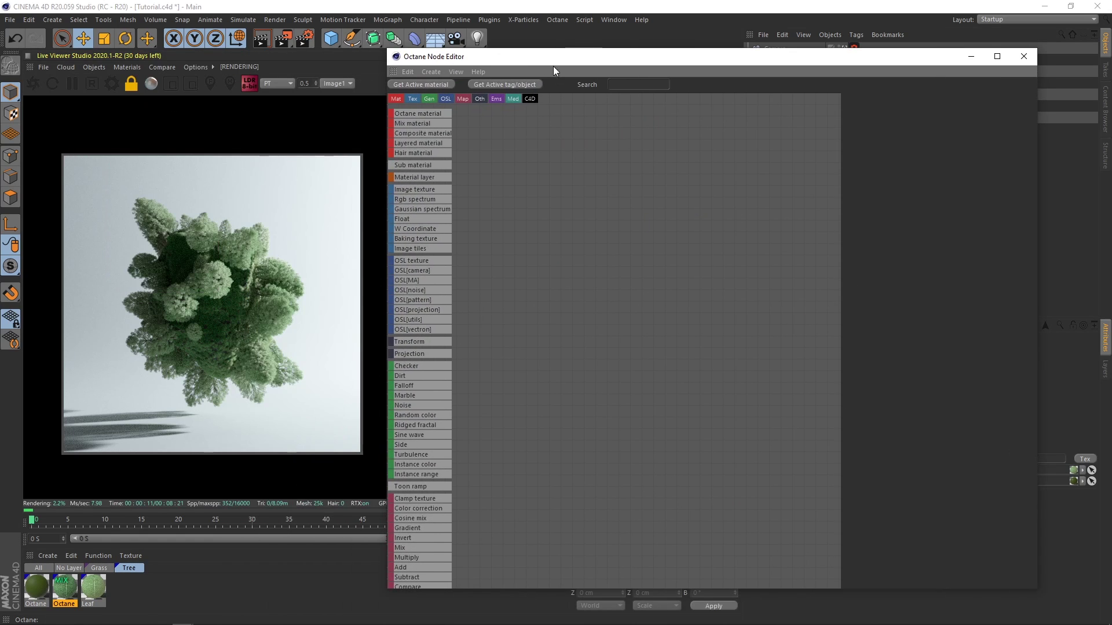
click(550, 255)
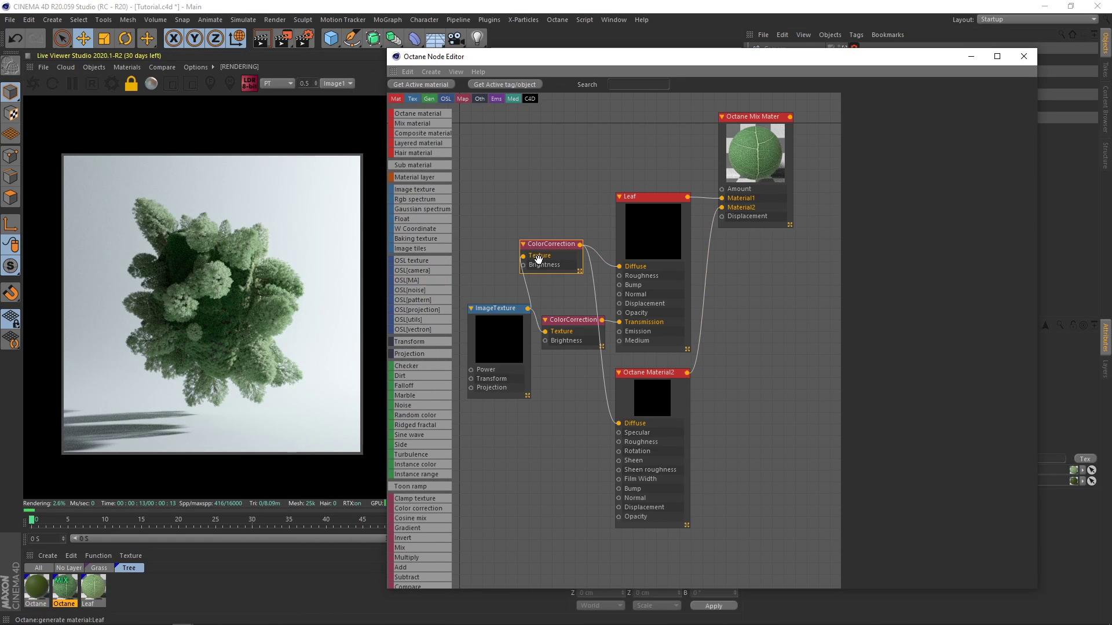
drag(980, 191, 976, 191)
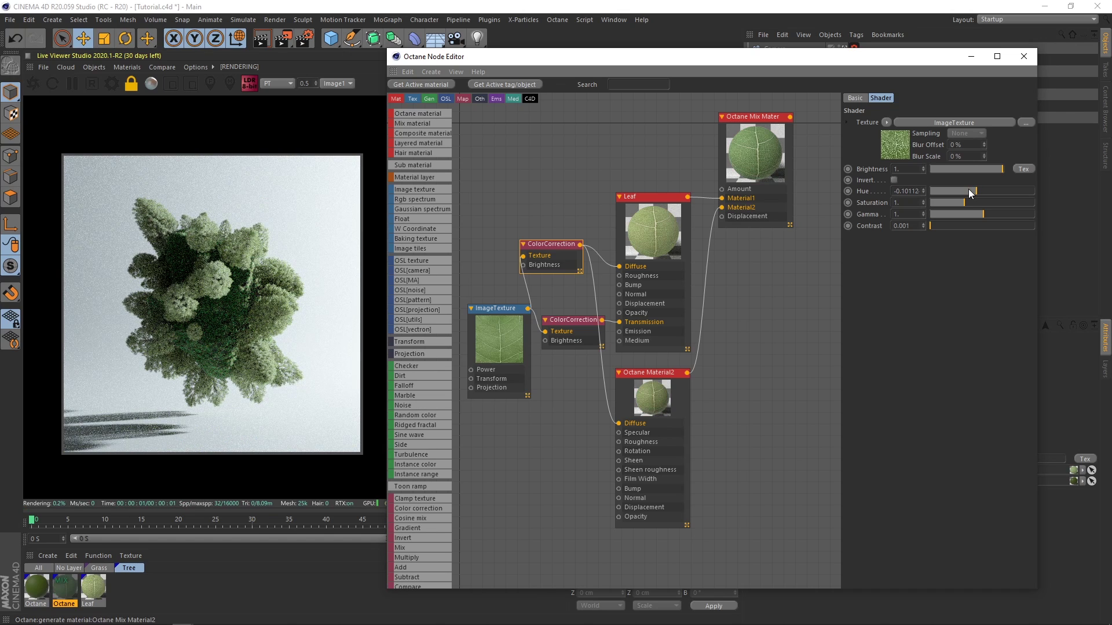
In the grass mix material, set the diffuse color correction's hue to about -0.112 and saturation to about 1.163.
click(99, 568)
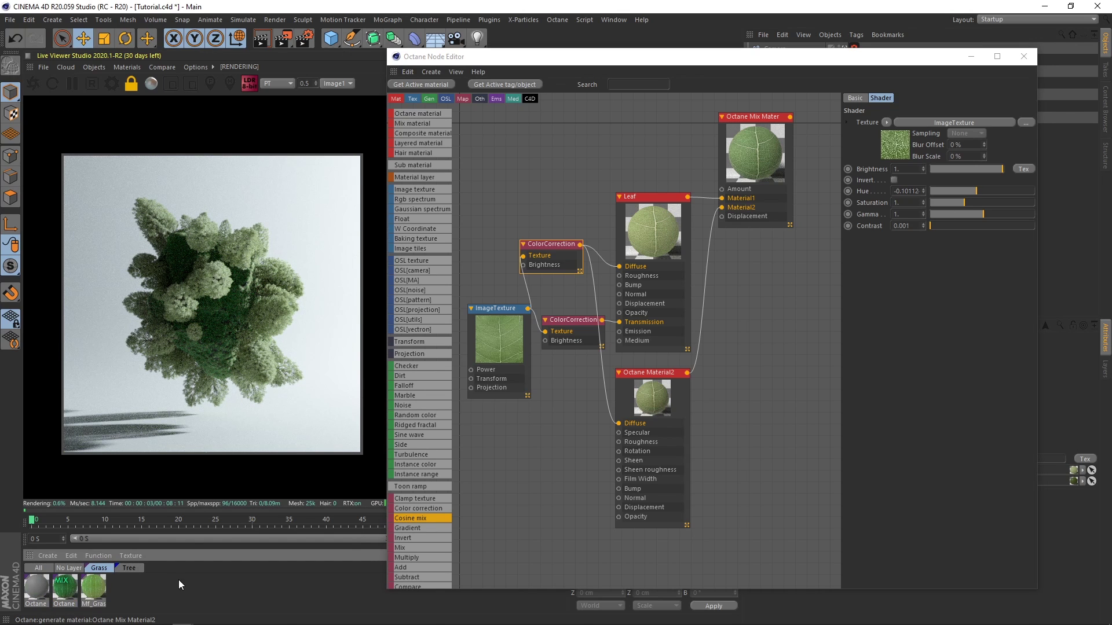
click(64, 588)
click(522, 286)
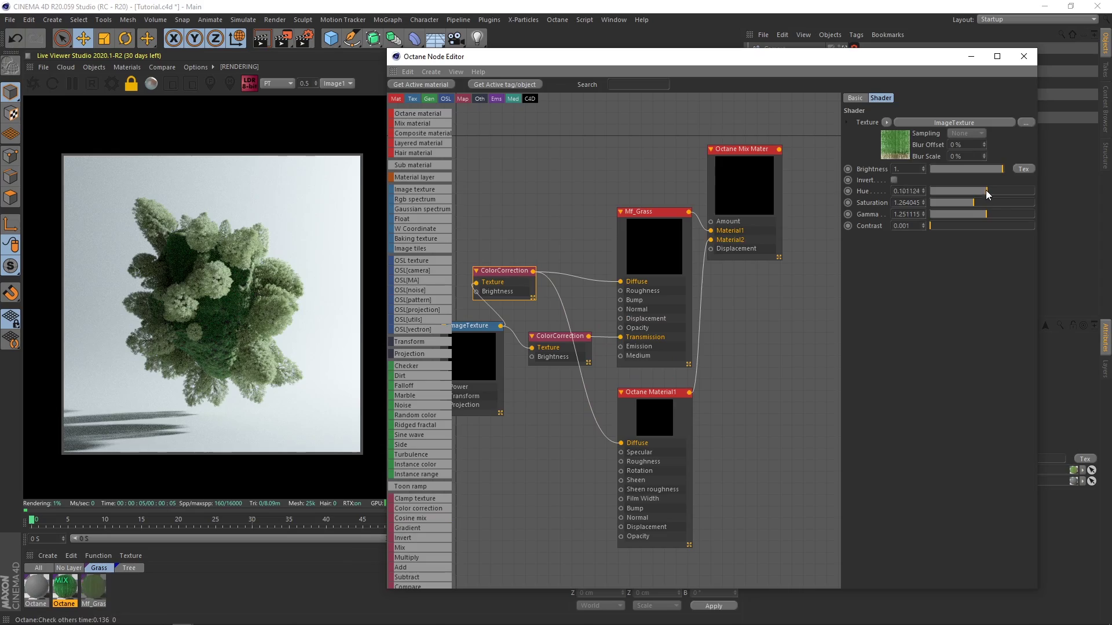
drag(986, 189, 970, 204)
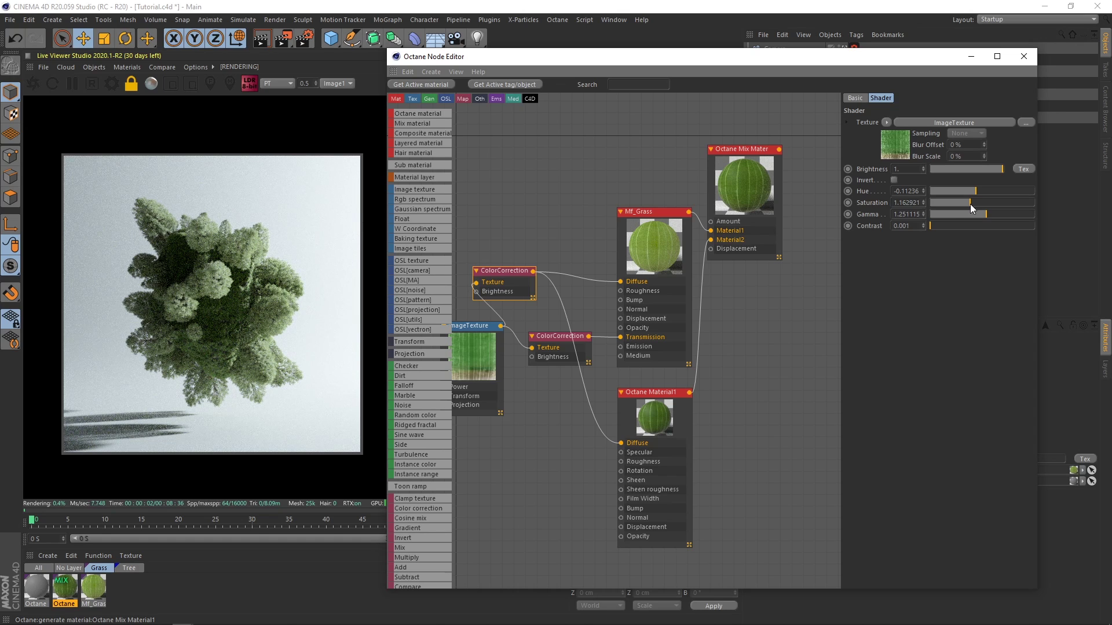
In the Grass scatter's scale noise shader, set low clip to 19%, high clip to 57%, brightness to 38% and contrast to 33%.
click(1023, 57)
click(772, 95)
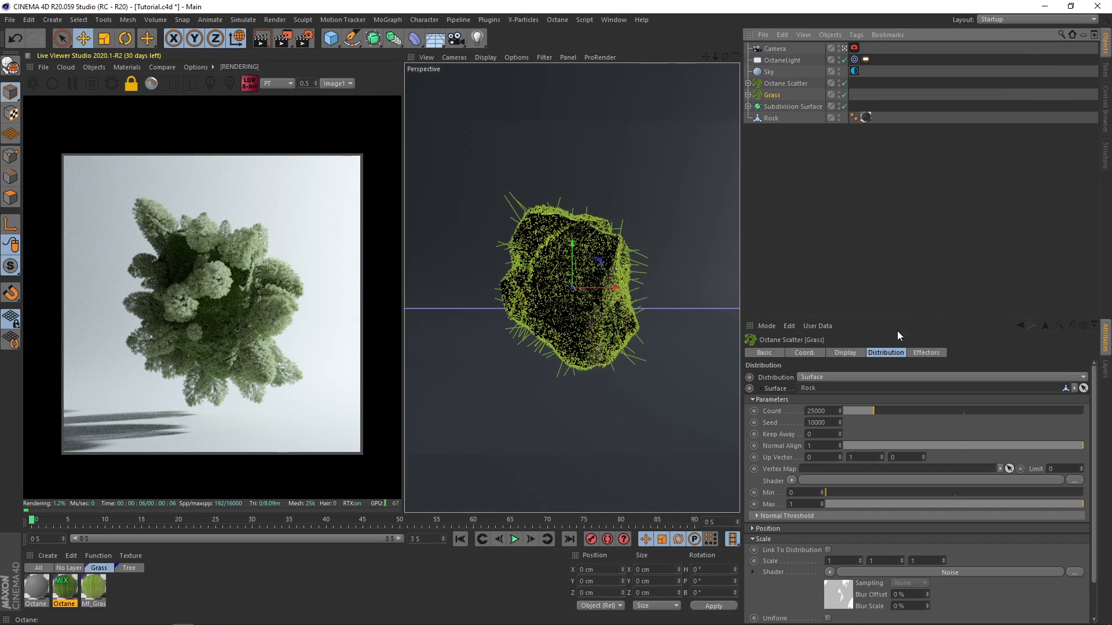
click(855, 574)
scroll(1082, 487, down, 3)
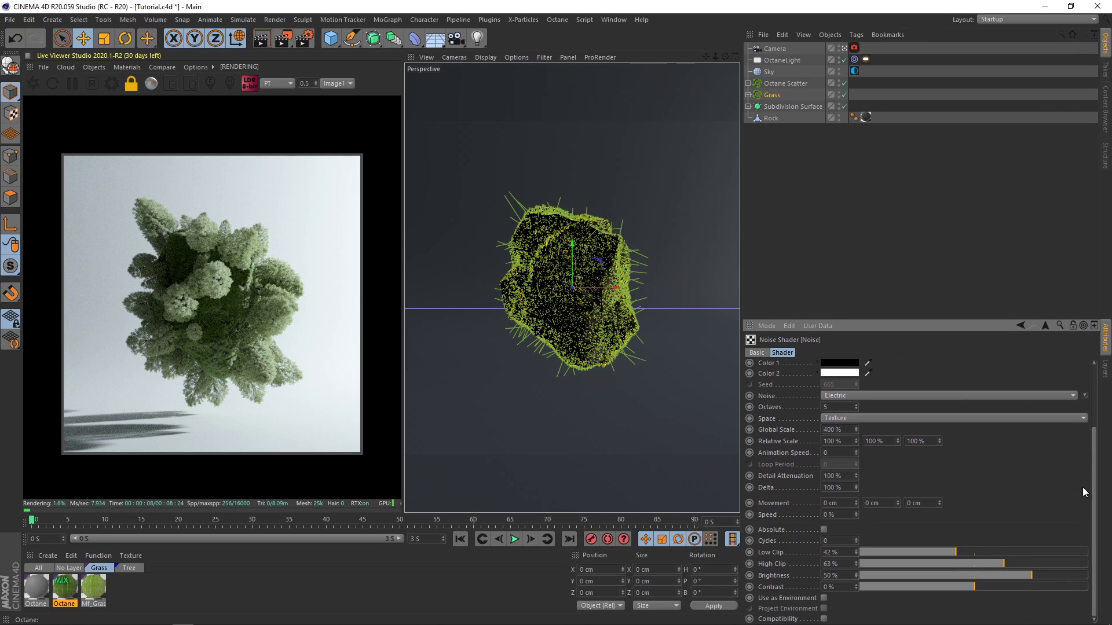
click(957, 552)
click(1017, 576)
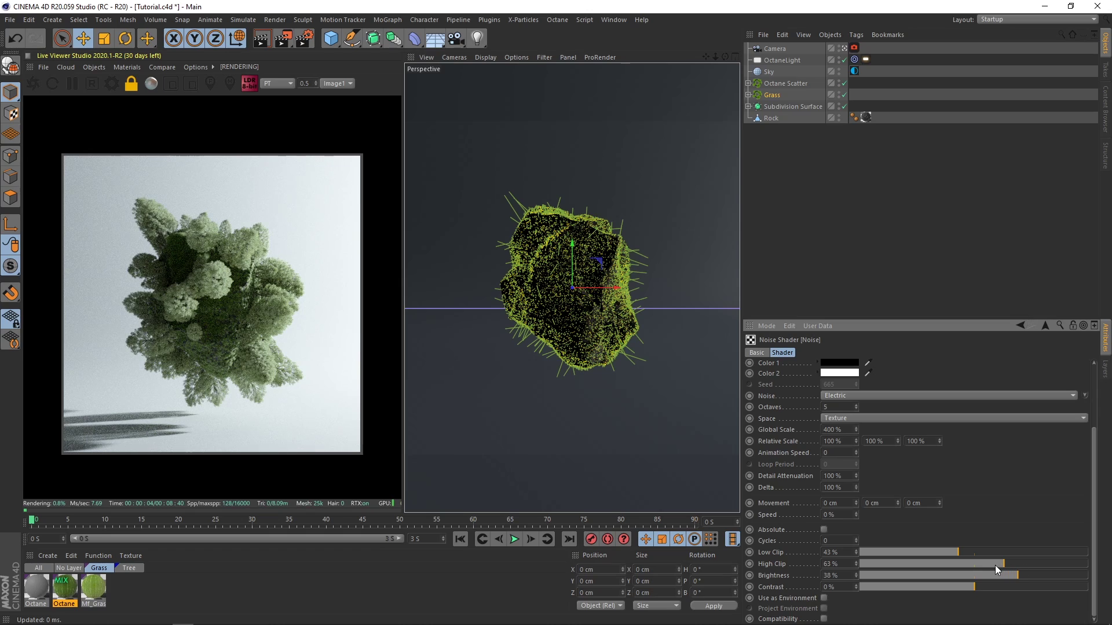
click(1010, 587)
click(902, 553)
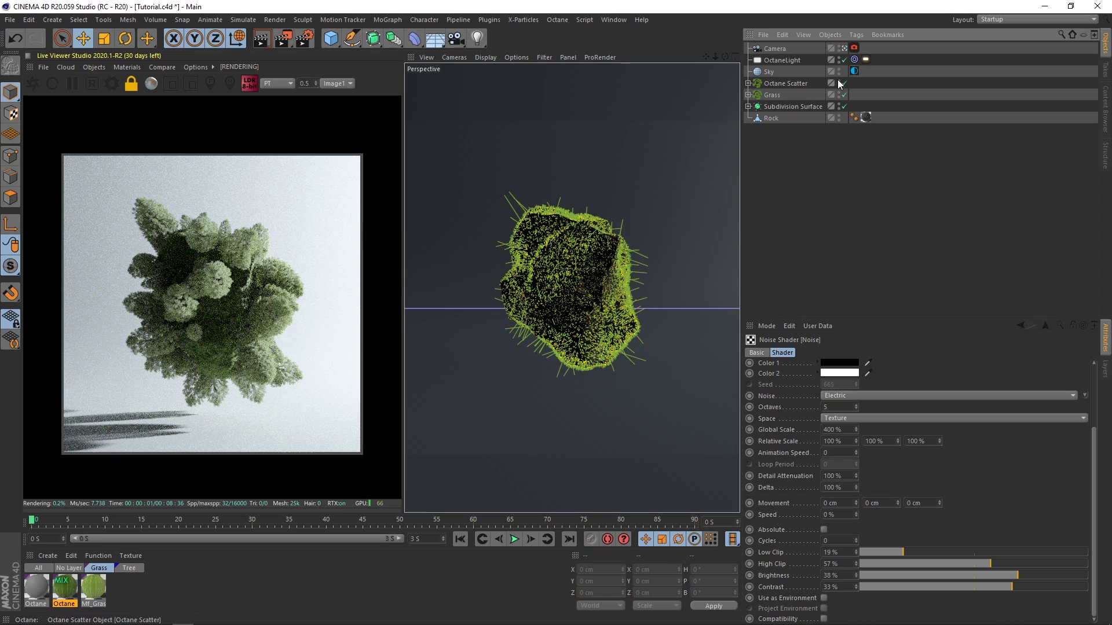
Hide the Octane Scatter, and in the Grass scale noise set the global scale to 100% and low clip to 27%.
click(773, 95)
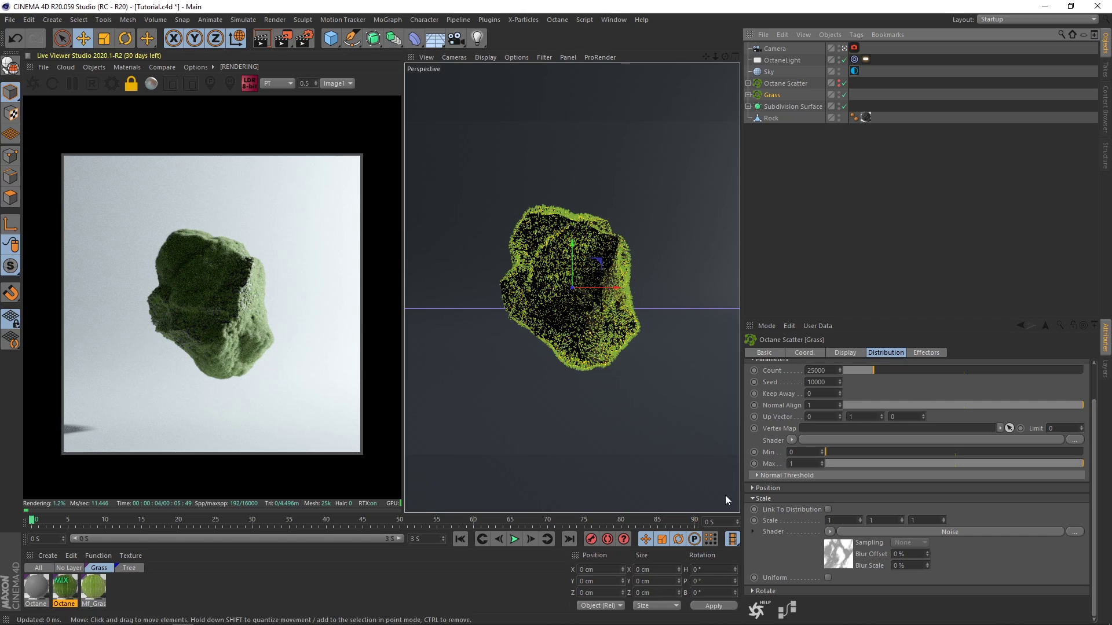
click(838, 554)
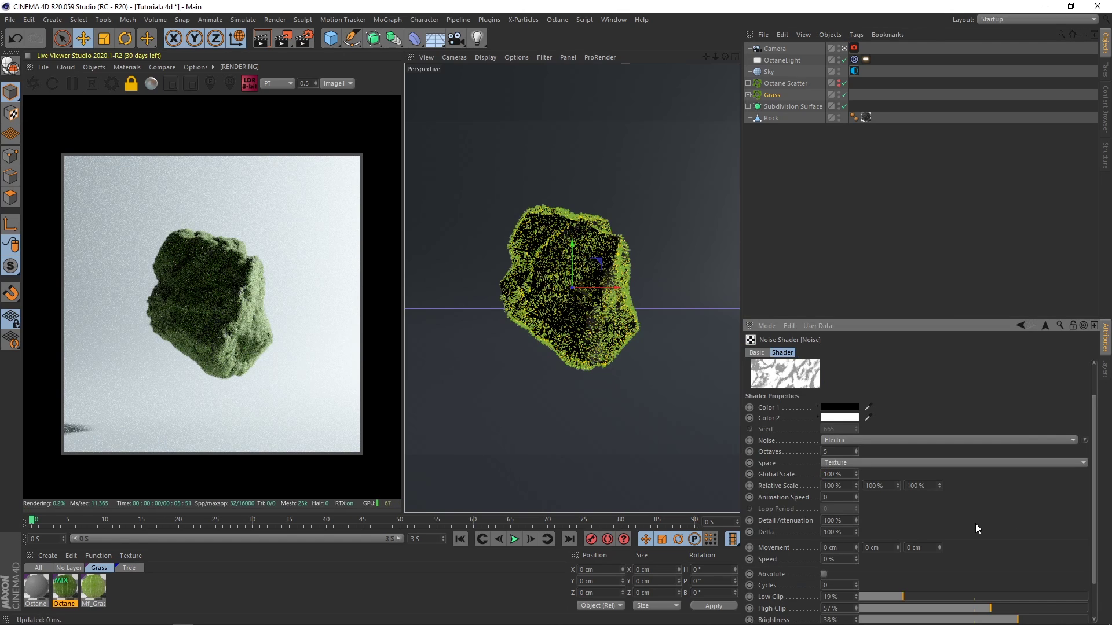
click(941, 597)
drag(940, 596, 922, 591)
drag(1093, 455, 1092, 518)
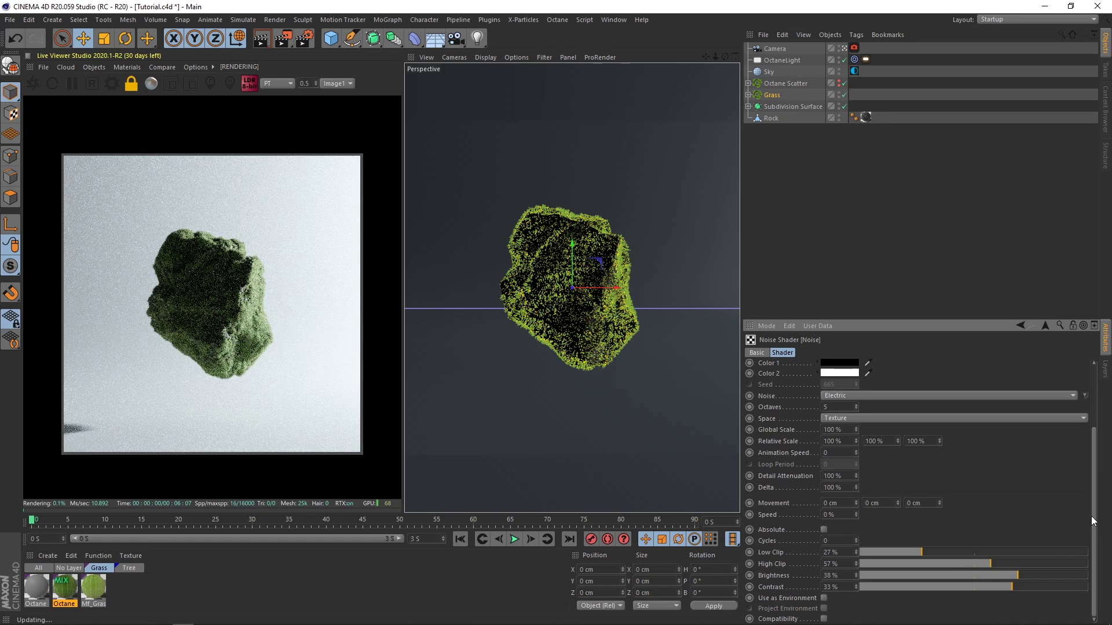
Adjust the grass scale noise to a contrast of 73% and a low clip of 18%.
drag(1021, 587, 1077, 586)
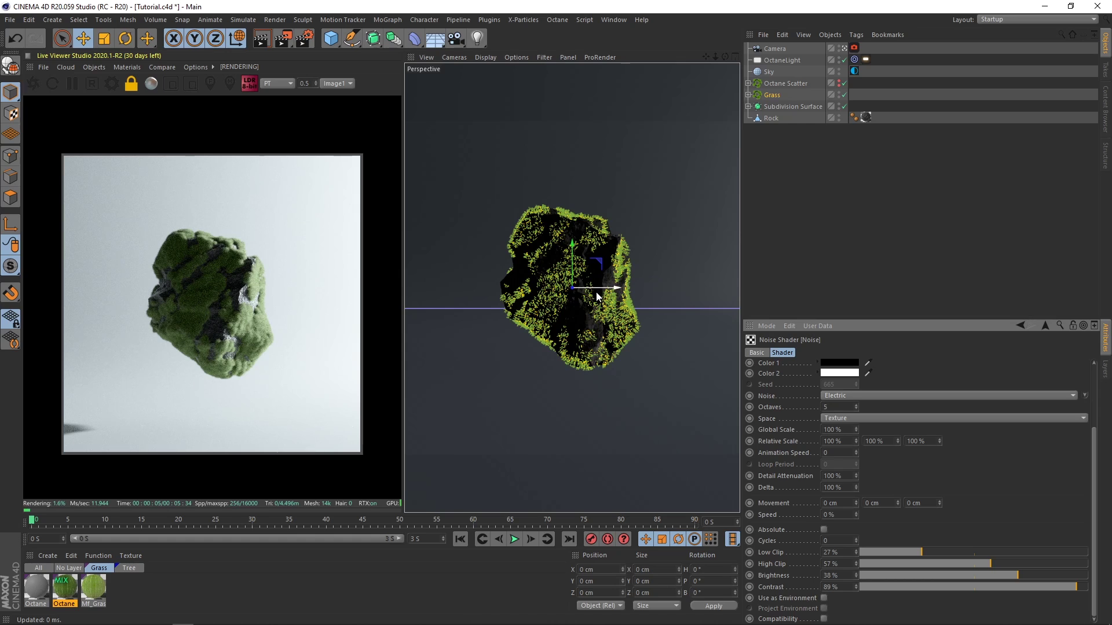
drag(1035, 584, 1058, 585)
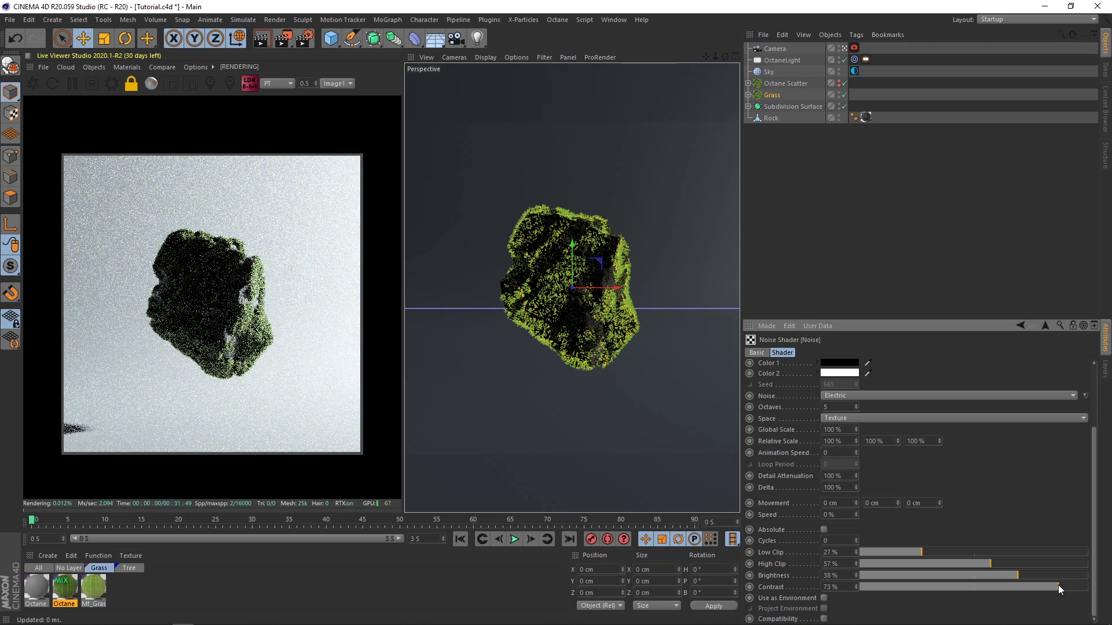
drag(922, 554, 863, 548)
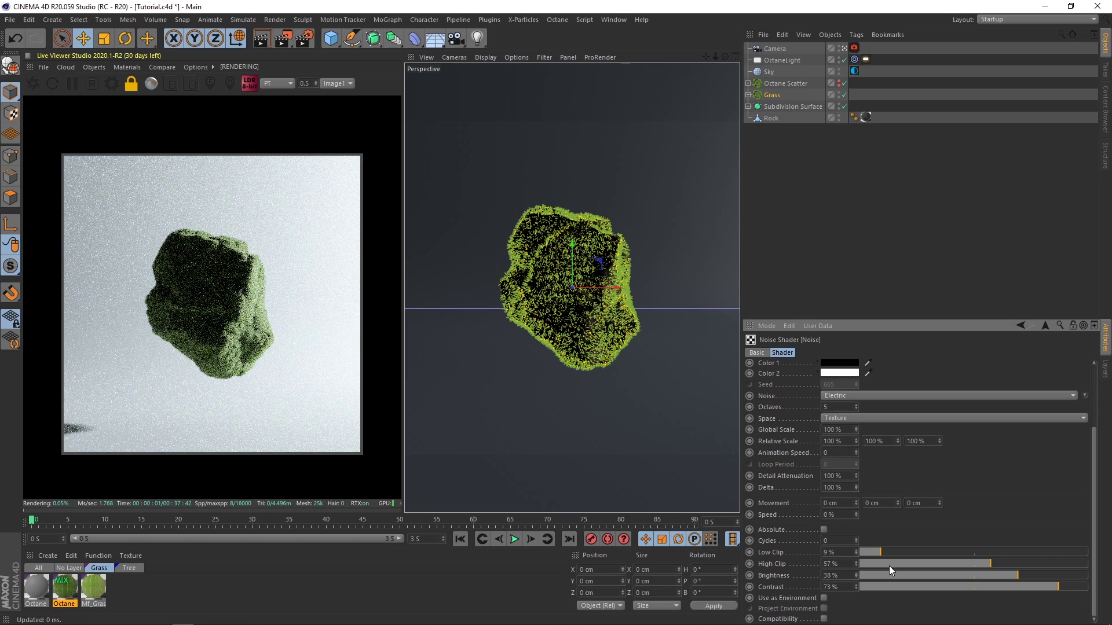
click(892, 551)
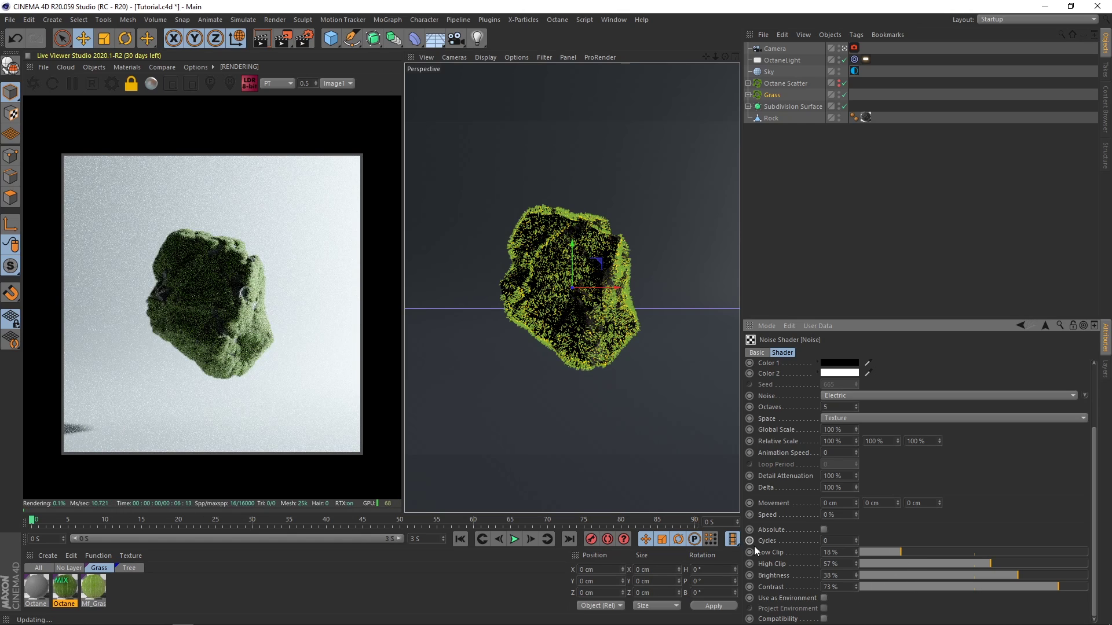
mouse_move(226, 624)
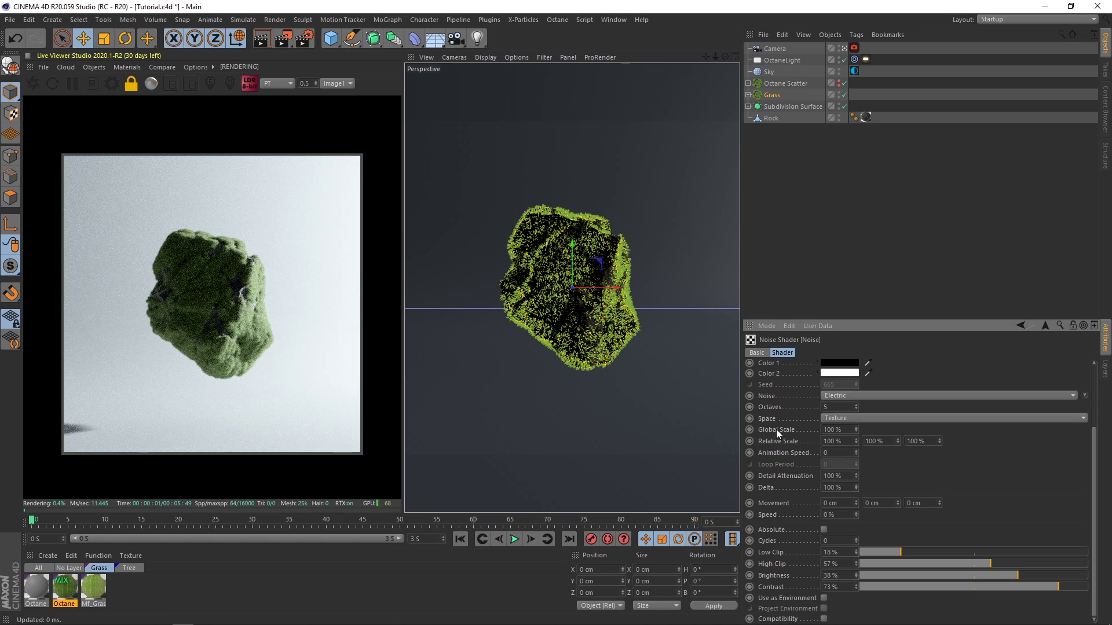
Set the grass scale noise's brightness to 22% and low clip to 13%, and save the project.
click(1000, 576)
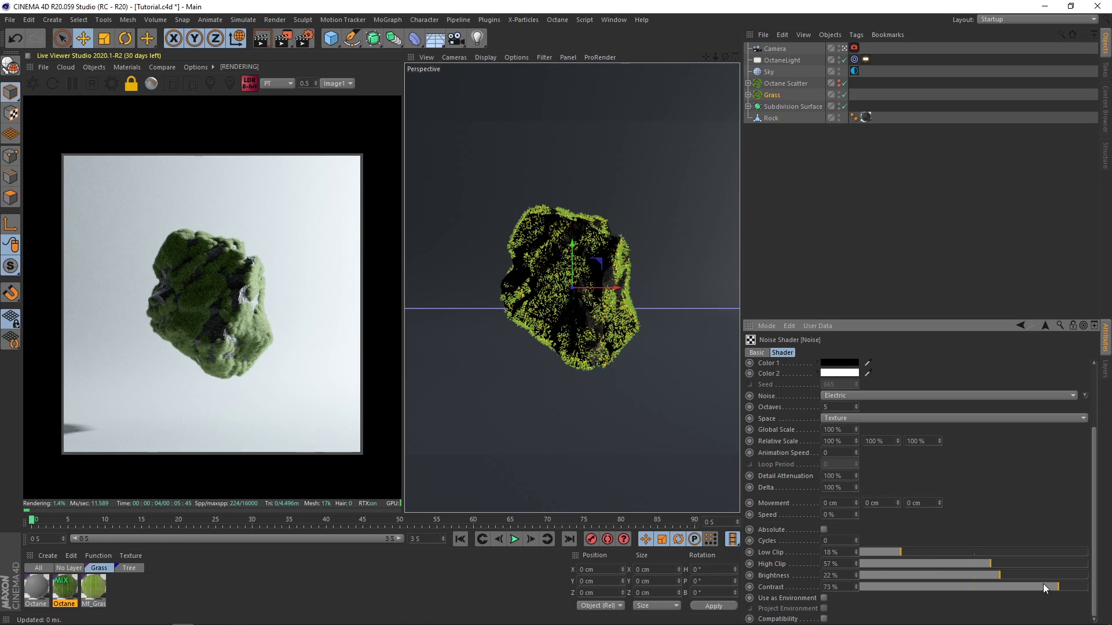
click(880, 549)
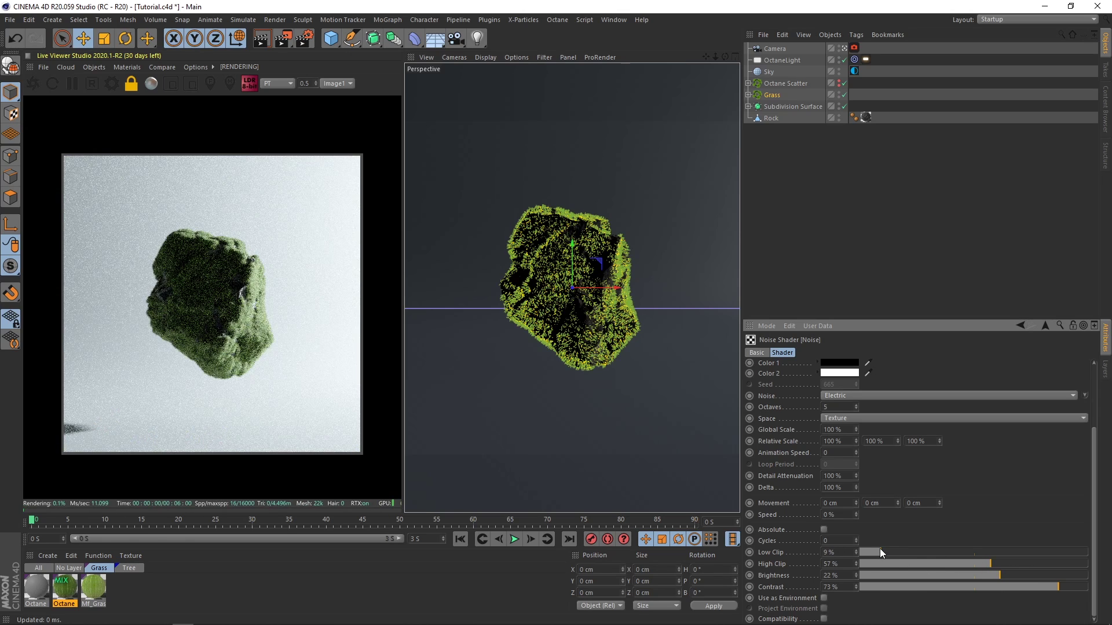
drag(880, 548, 886, 550)
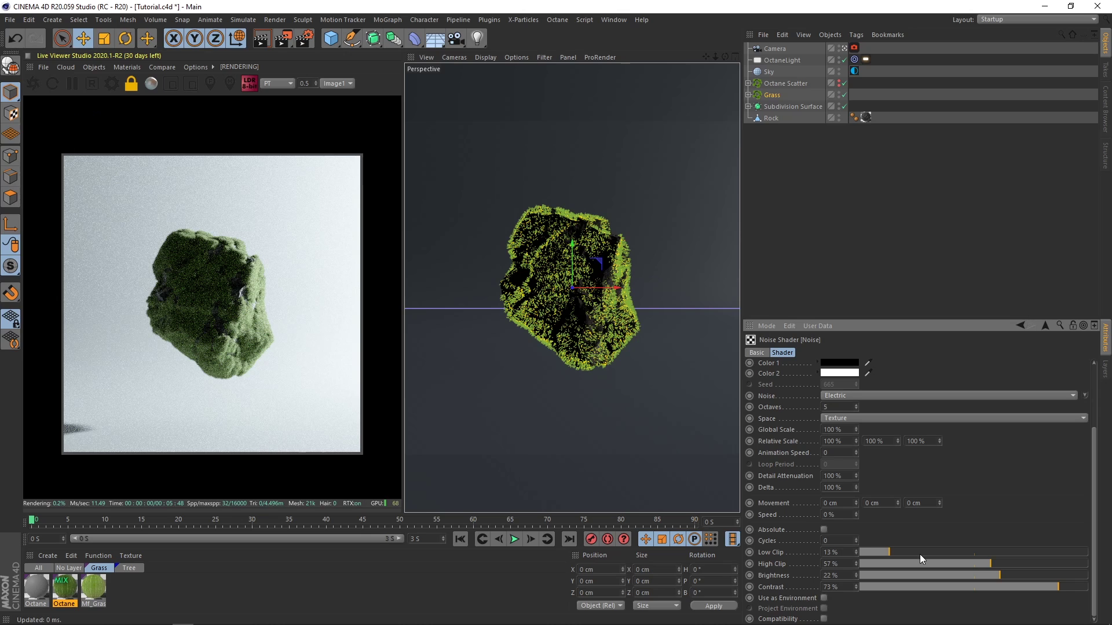
click(904, 204)
key(ctrl+s)
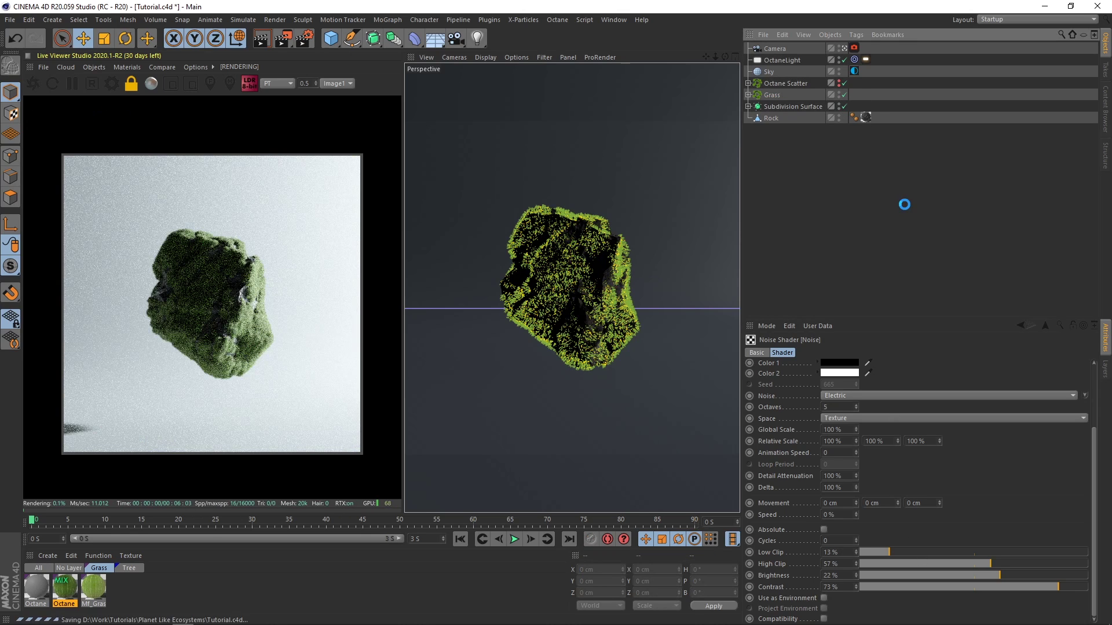
Make the Octane Scatter visible again and rename the OctaneLight object as Key.
alt+click(838, 85)
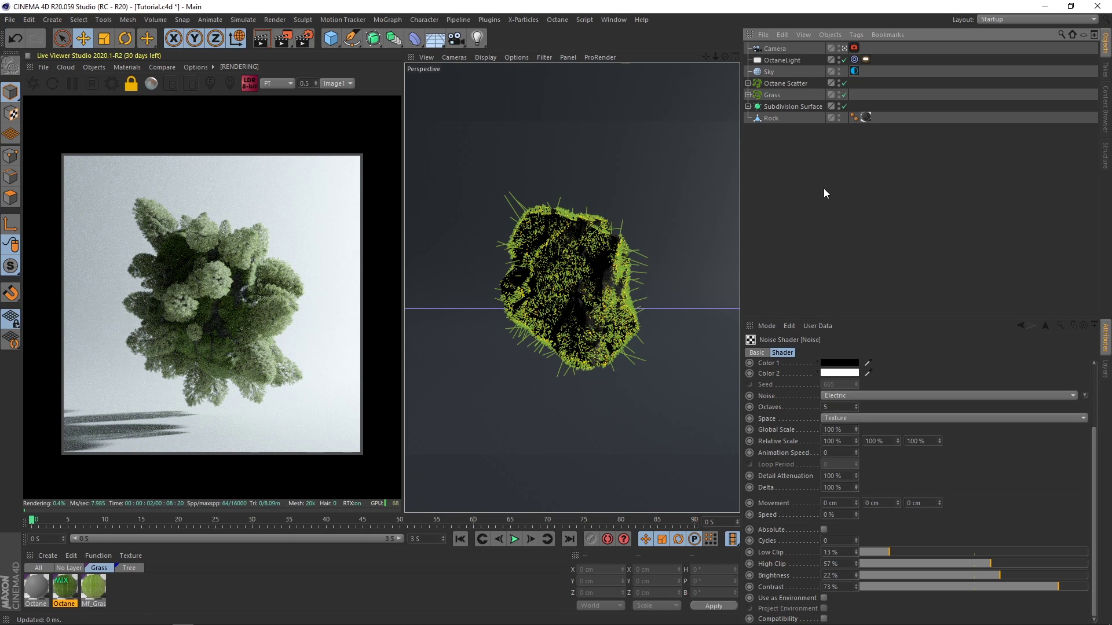
click(795, 60)
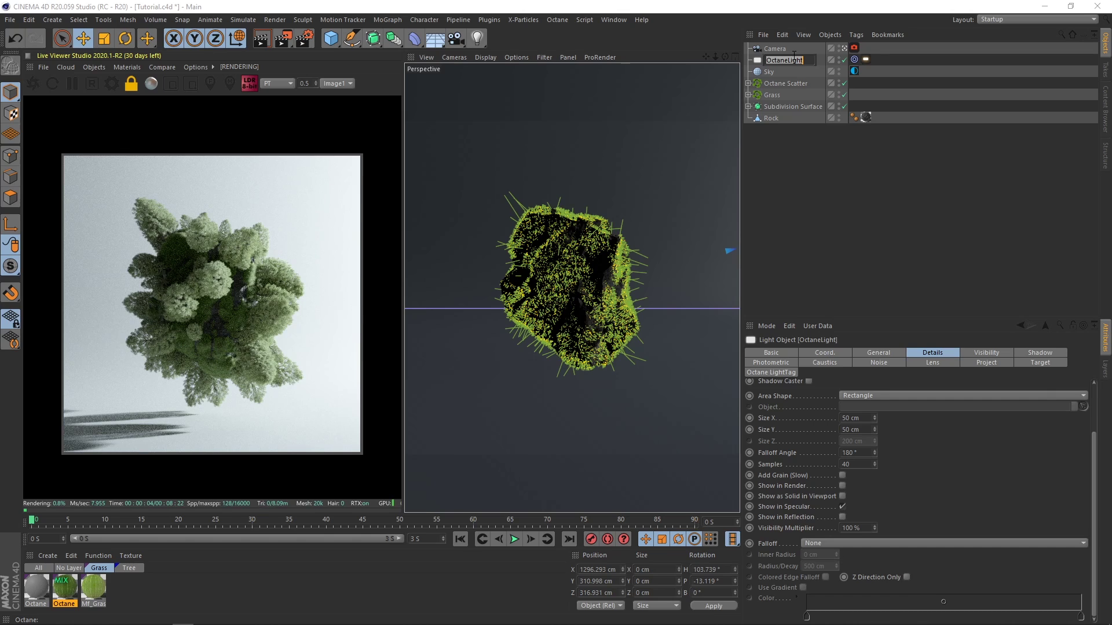
double_click(794, 59)
text(Key)
key(Return)
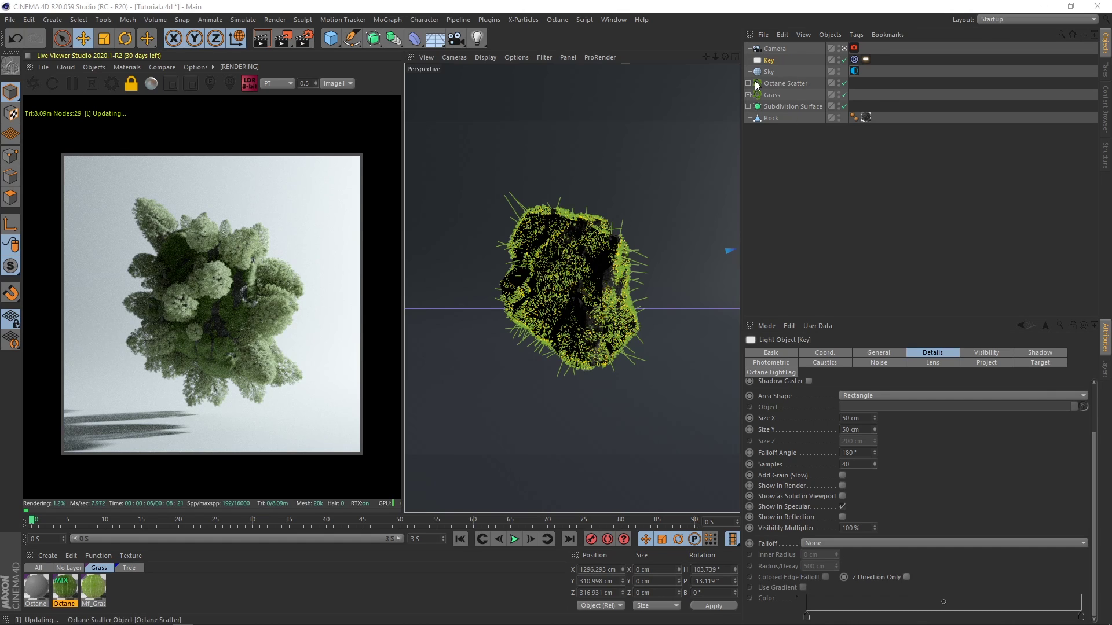
Disable the Platanus tree inside the Octane Scatter and duplicate it there.
click(794, 94)
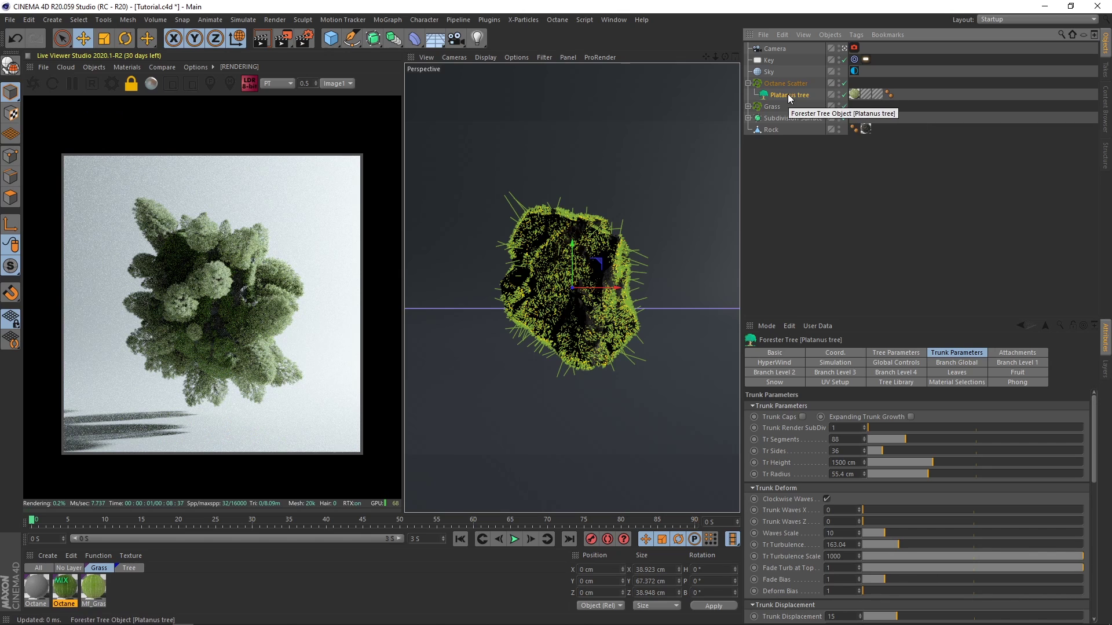
click(844, 95)
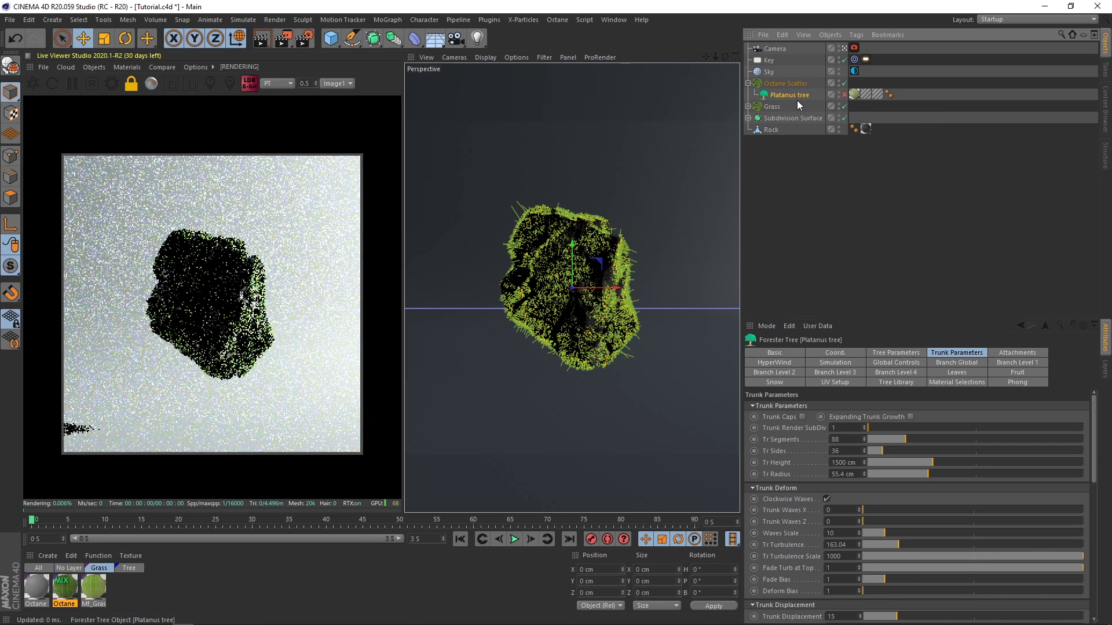
key(ctrl+c)
key(ctrl+v)
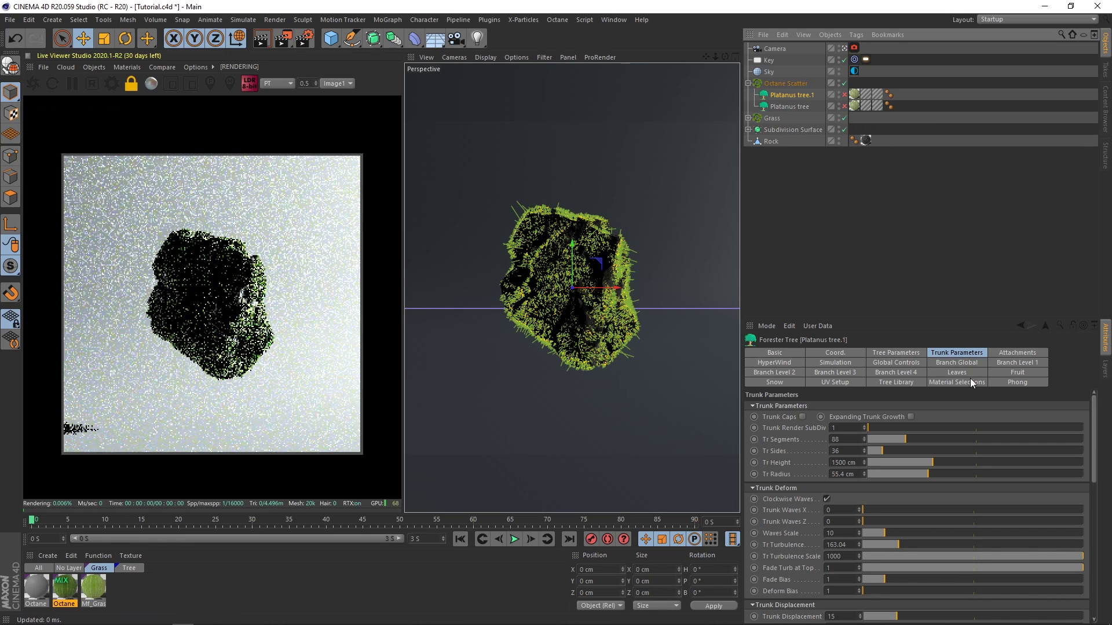
Turn the duplicated Platanus tree into a Red Oak using the Forester tree library preset.
click(896, 382)
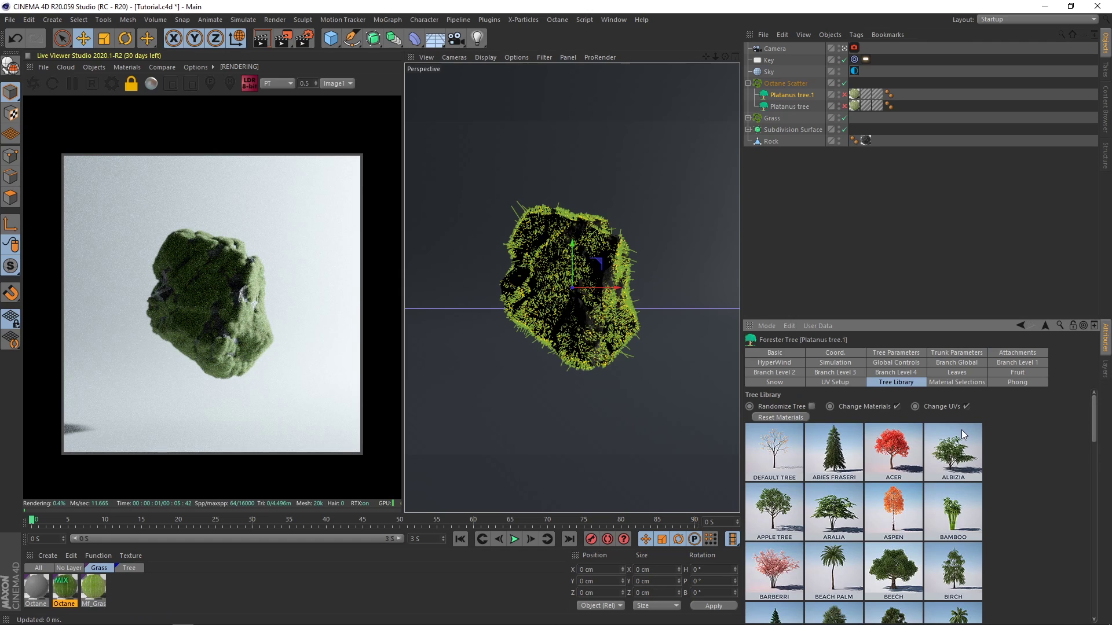
drag(1093, 418, 1079, 561)
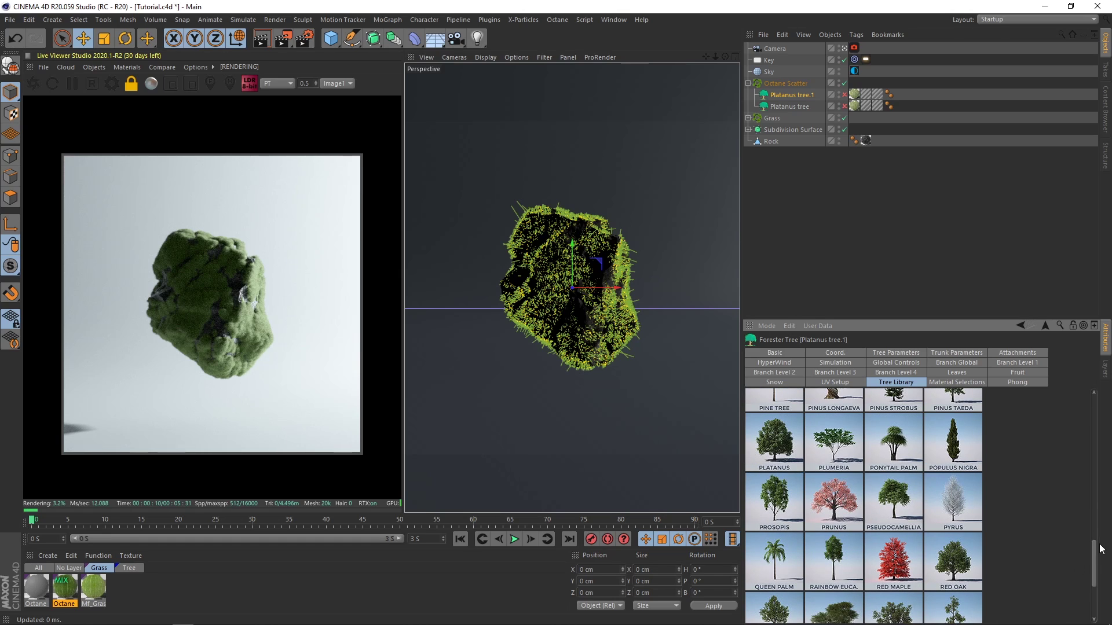
drag(1095, 555, 1088, 584)
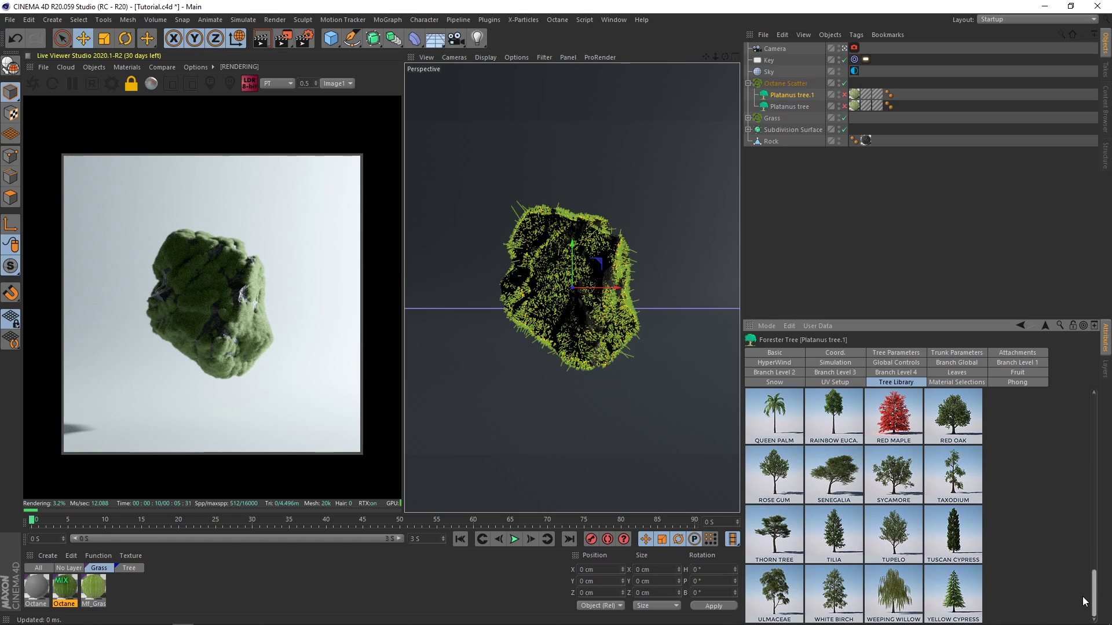
drag(1094, 587, 1095, 561)
click(968, 556)
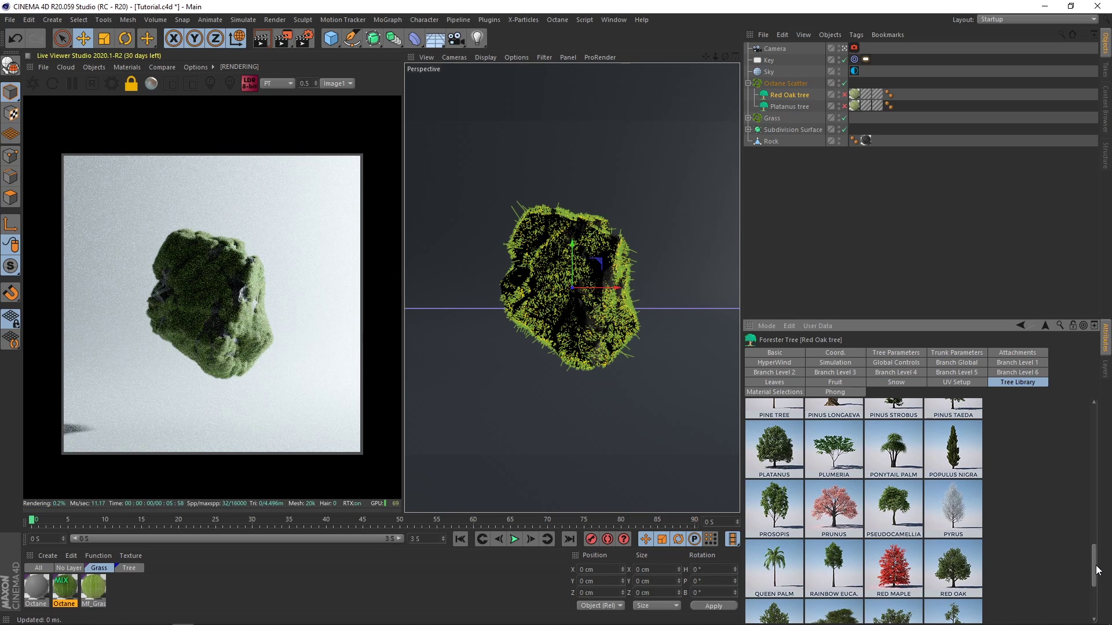
Set the Red Oak tree's viewport levels to 6 and enable the tree in the scatter.
drag(1093, 567, 1110, 509)
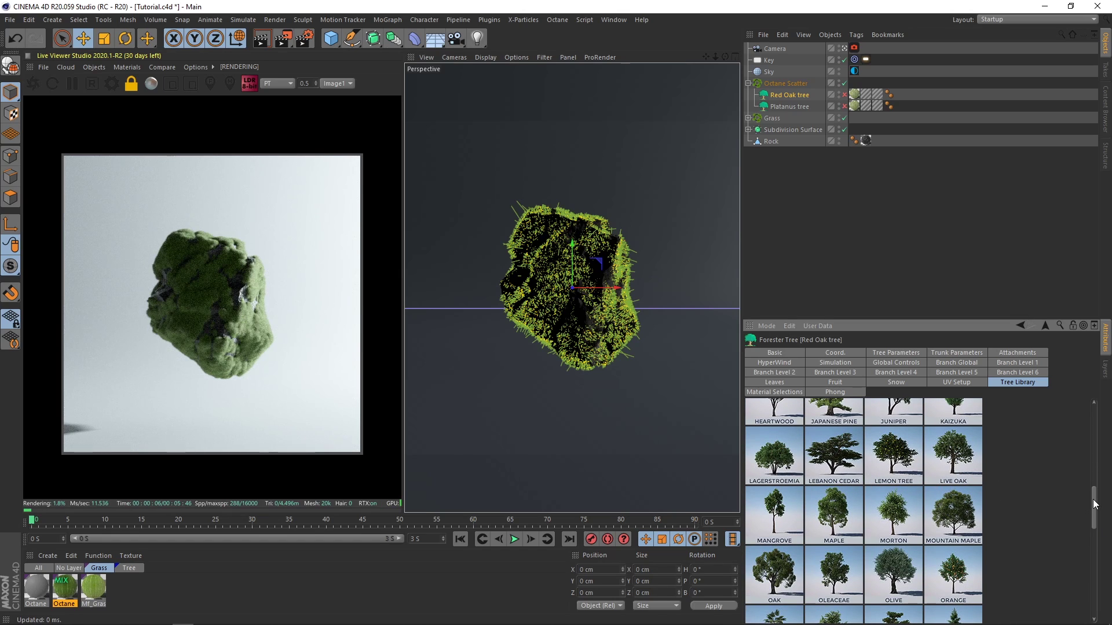
drag(1095, 504, 1094, 483)
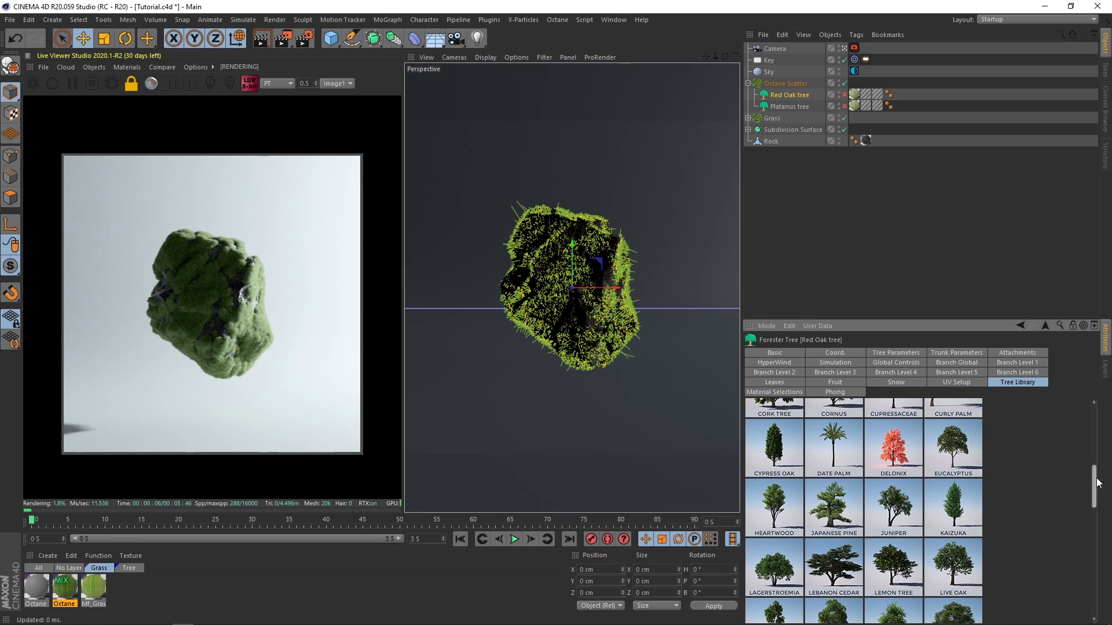
click(913, 353)
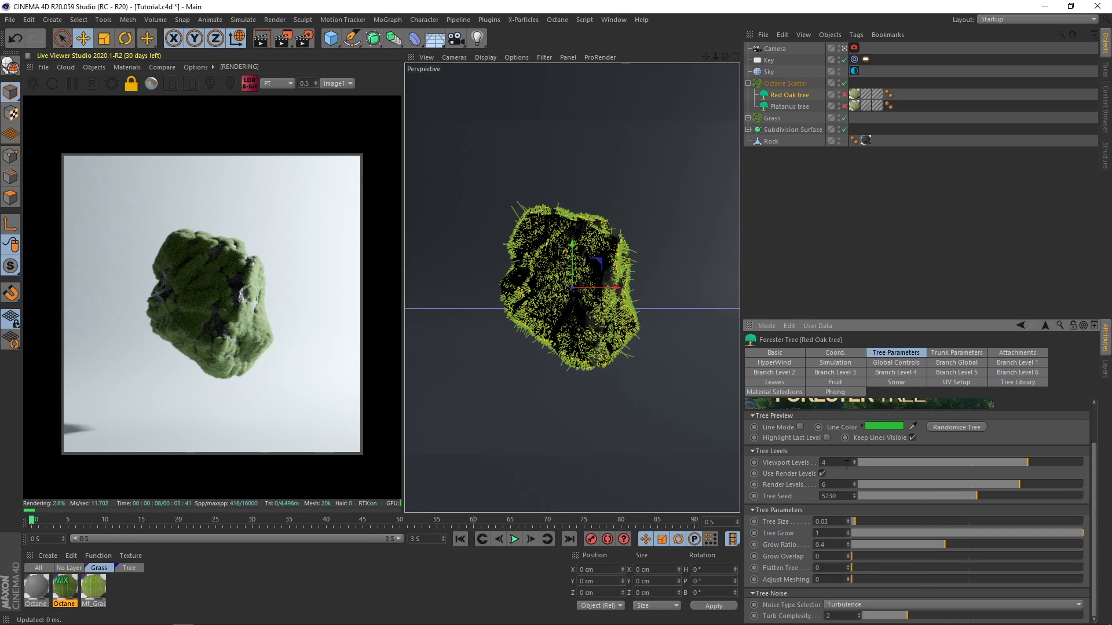
click(846, 463)
text(6)
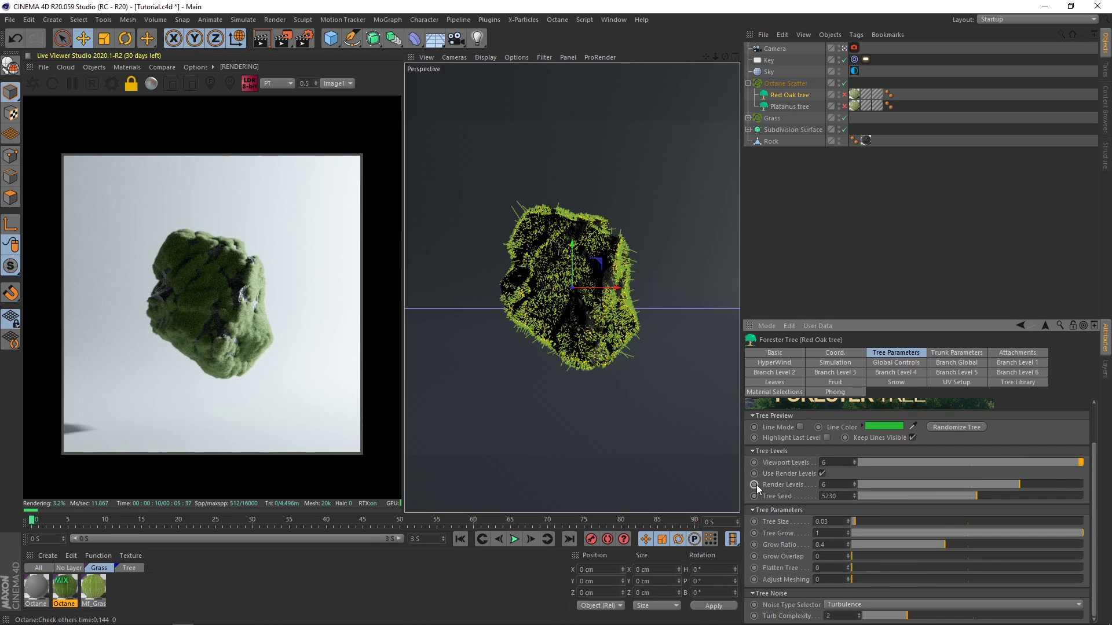
click(842, 171)
click(843, 94)
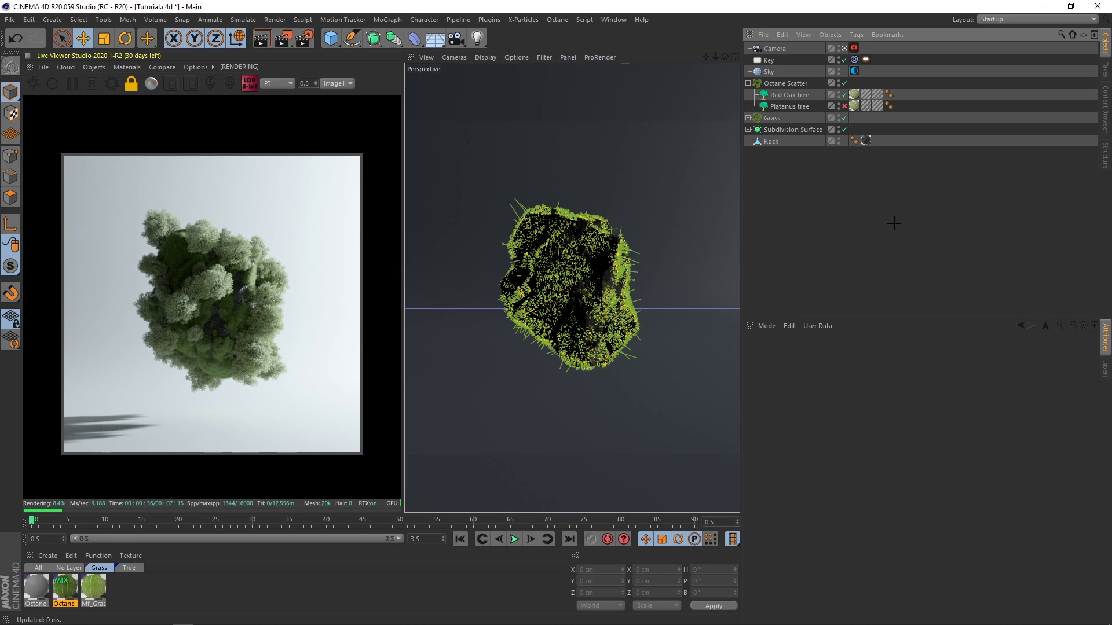
Enable the Platanus tree again so both tree types are scattered on the rock.
click(784, 95)
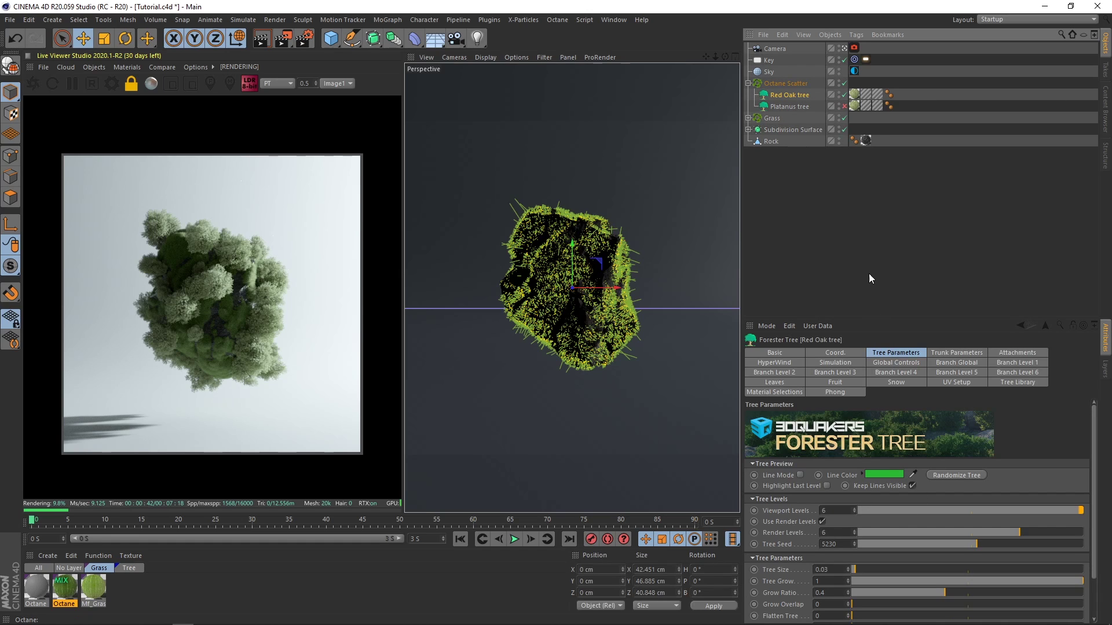
click(870, 221)
click(844, 106)
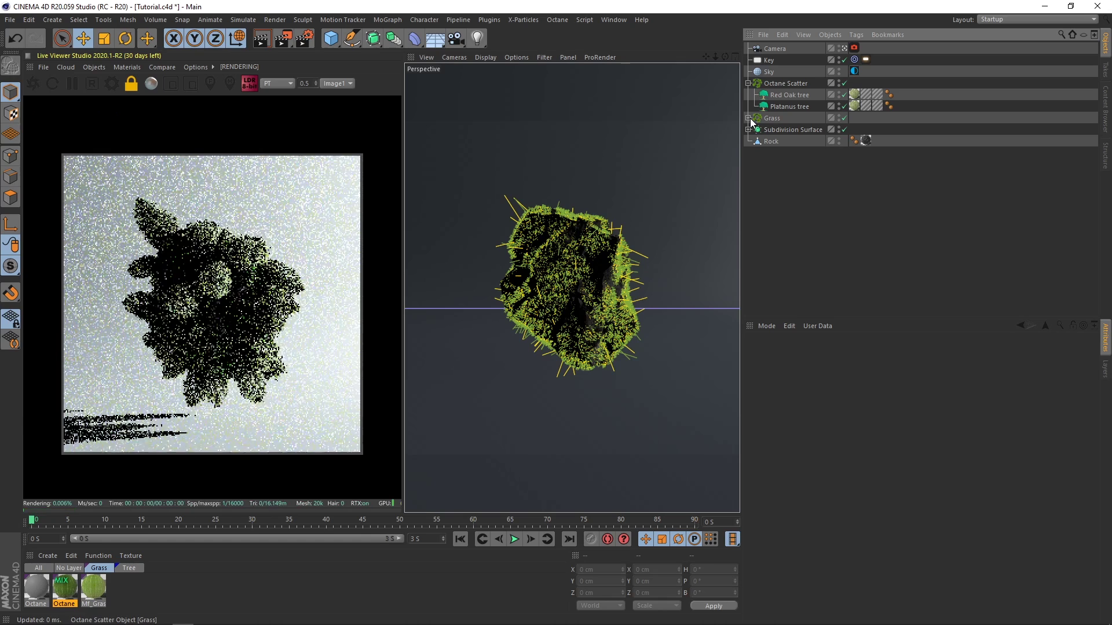
Try the tree's mix material on the Long Grass and Grass Patch objects.
click(748, 117)
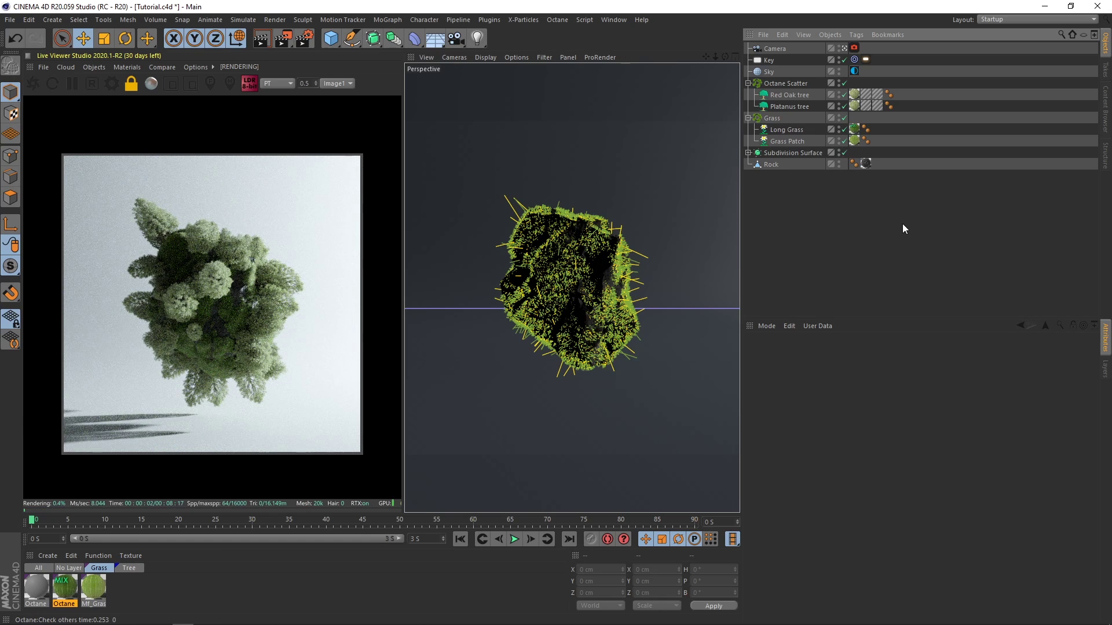
click(129, 569)
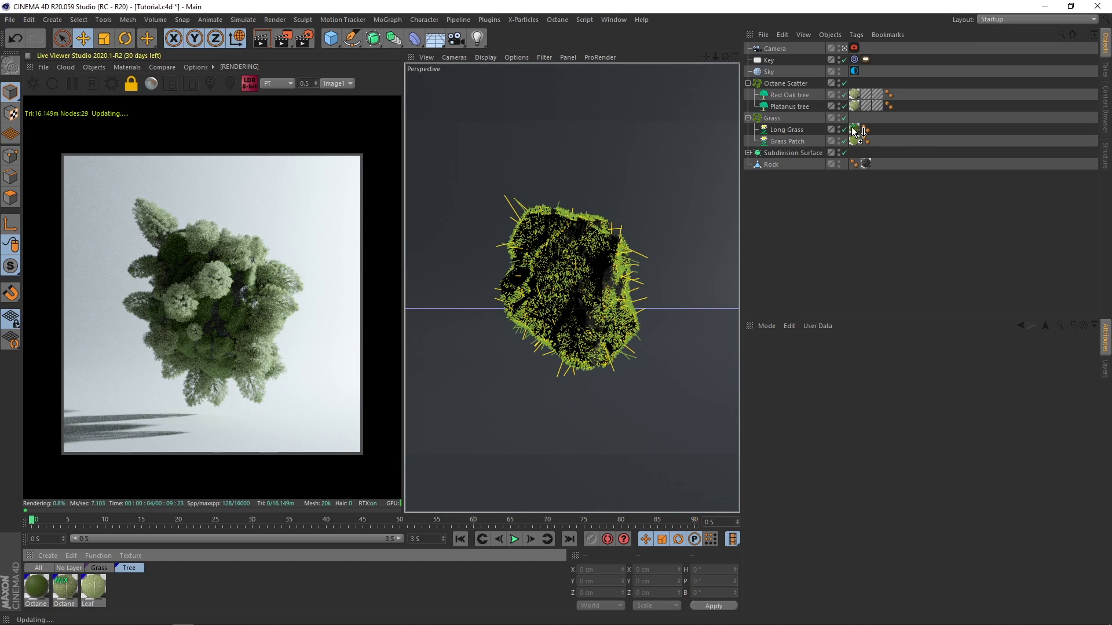
click(933, 257)
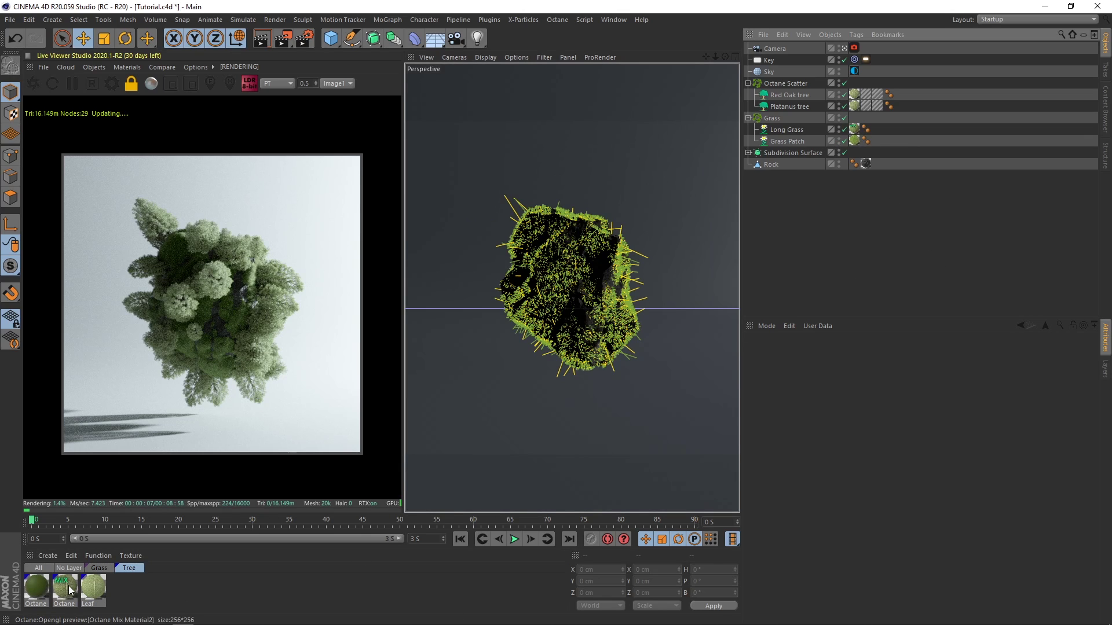
drag(65, 588, 861, 143)
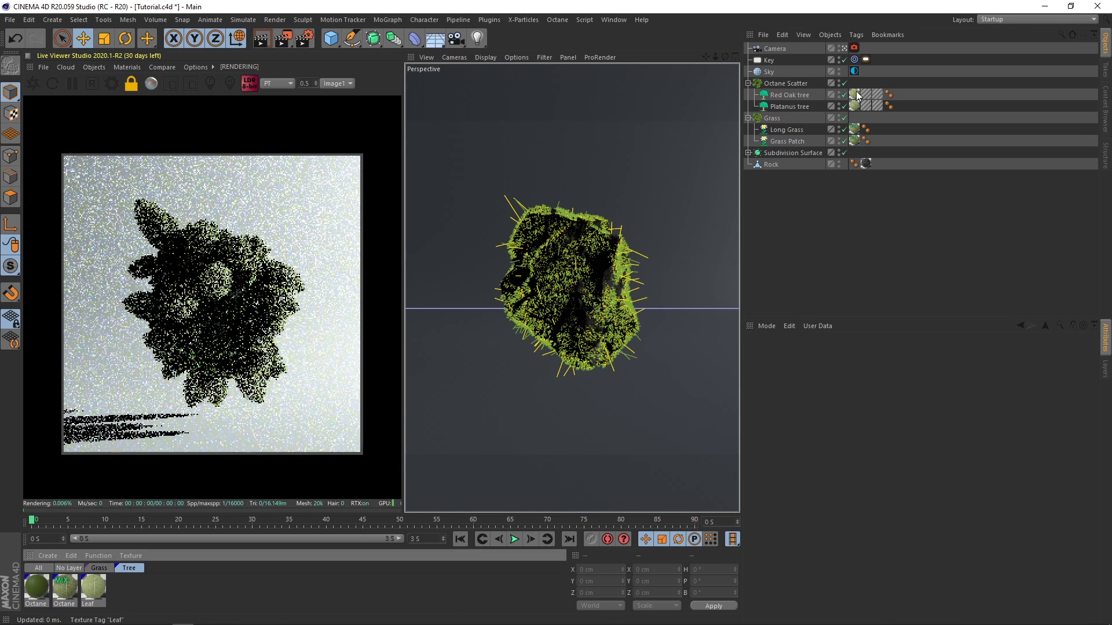
Assign the tree mix material to the Red Oak and Platanus trees and the grass mix material to both grass objects.
click(99, 568)
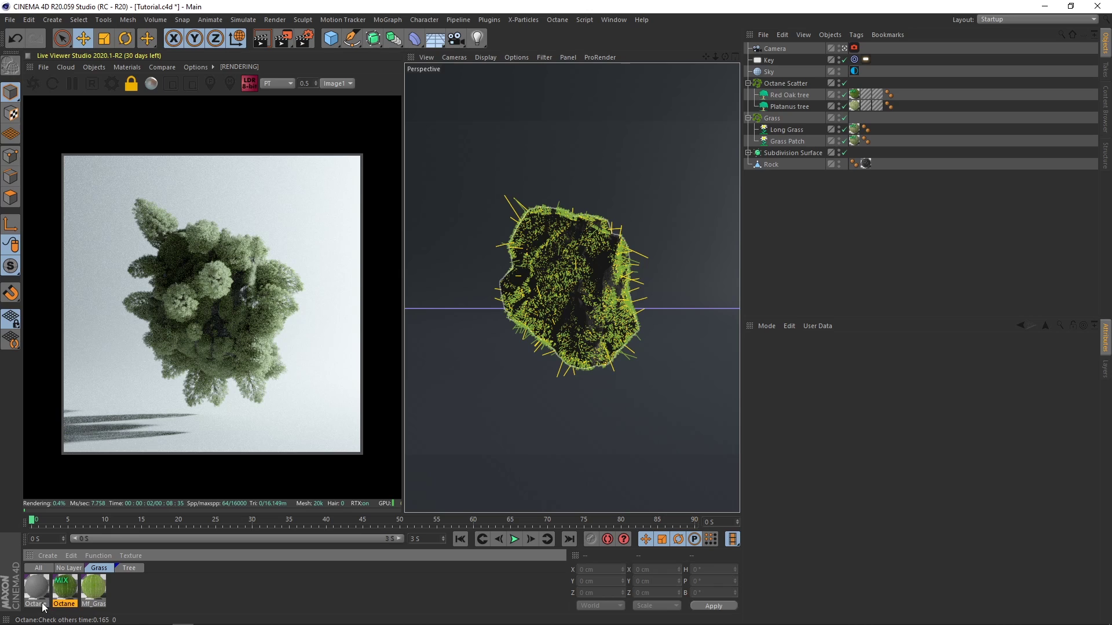
click(68, 586)
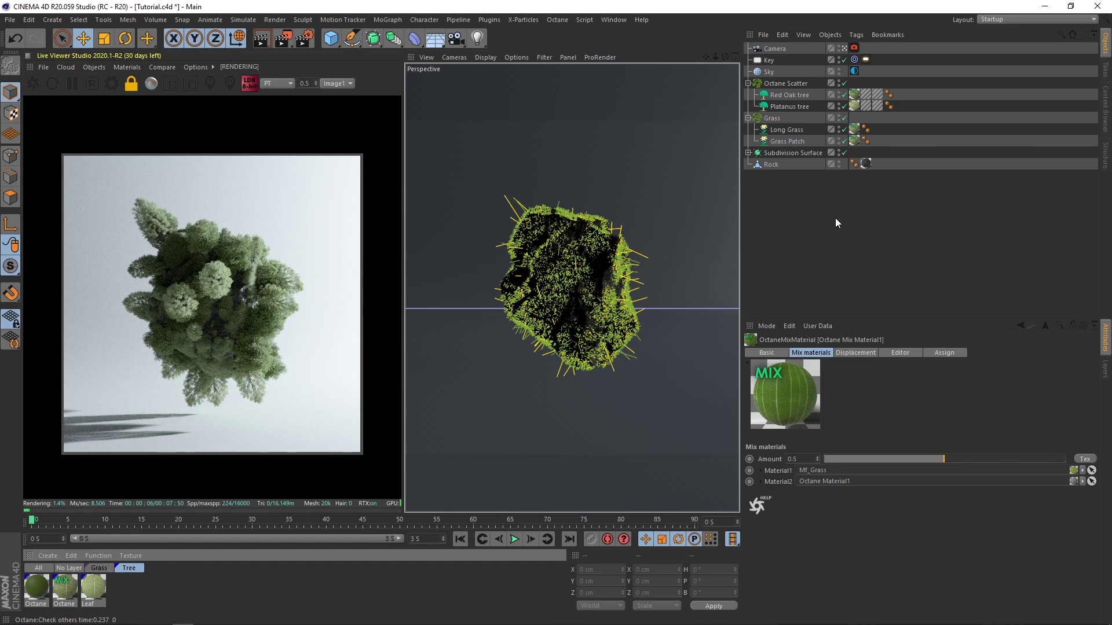
drag(854, 106, 857, 105)
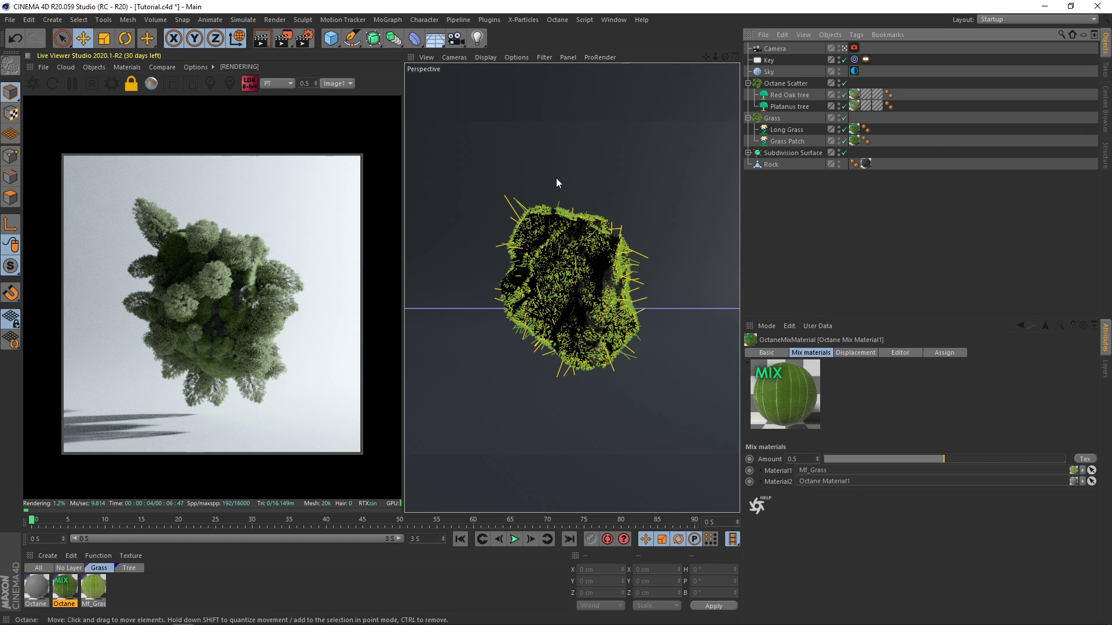
In the tree mix material's nodes, adjust the diffuse color correction's hue and saturation and set the transmission color correction's saturation to about 1.13.
click(129, 567)
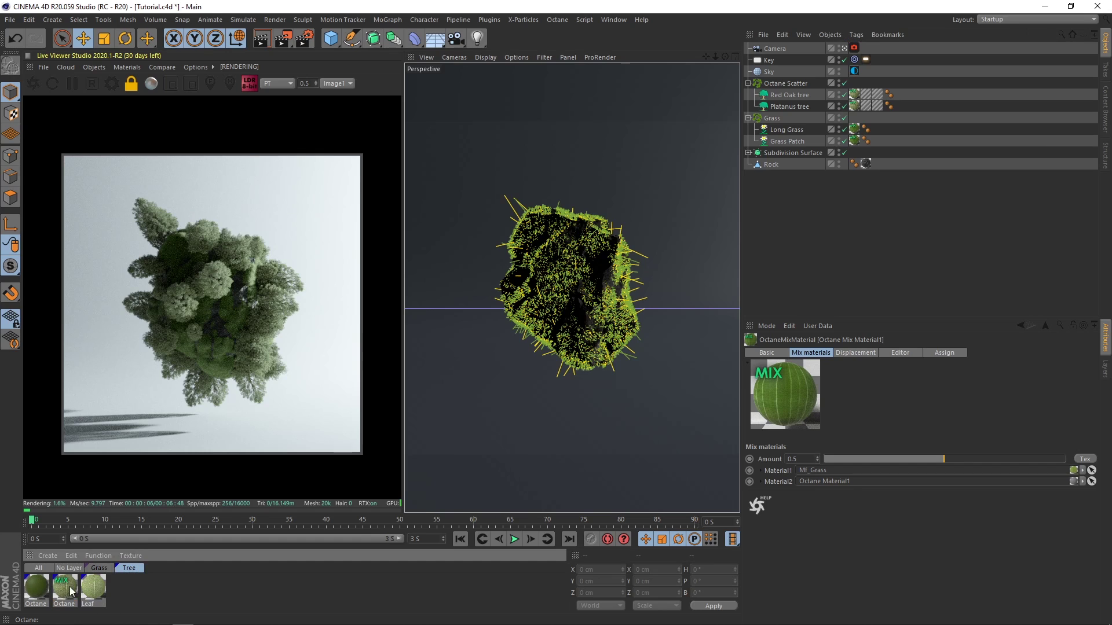
click(71, 586)
click(122, 67)
click(136, 89)
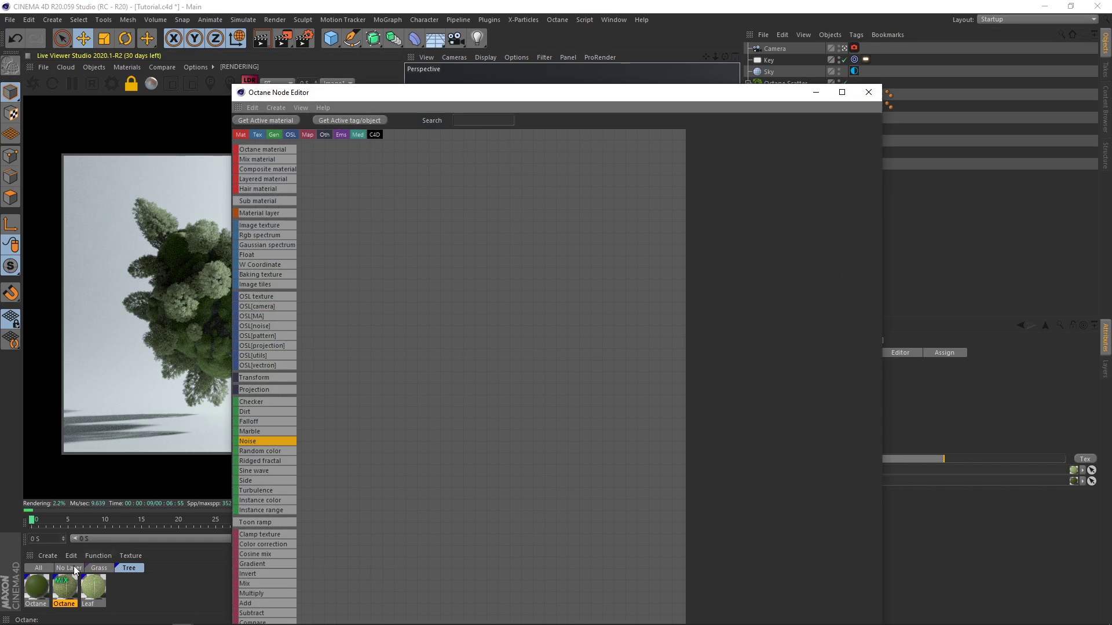
drag(426, 92, 590, 54)
click(591, 247)
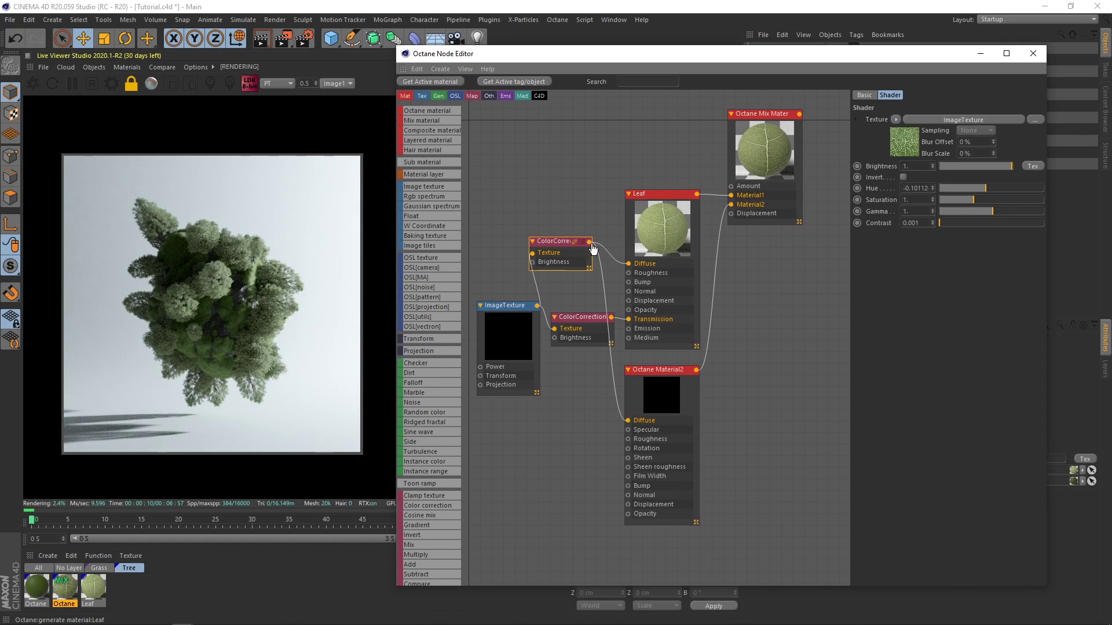
mouse_move(978, 190)
mouse_down()
mouse_move(970, 197)
mouse_move(988, 189)
mouse_up()
click(979, 200)
click(981, 197)
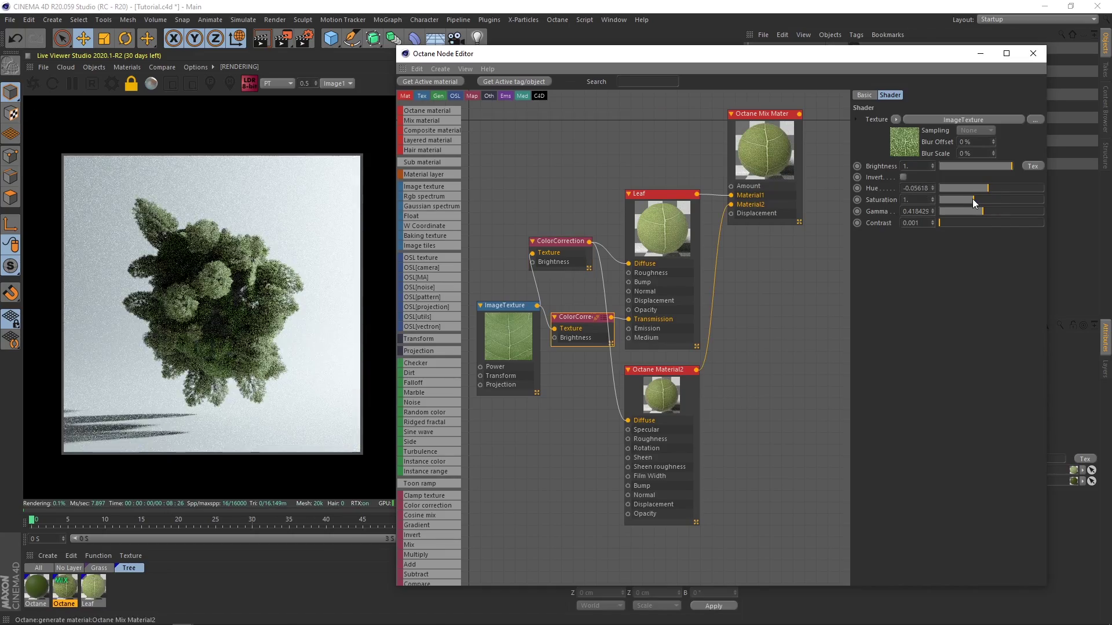
drag(971, 200, 978, 200)
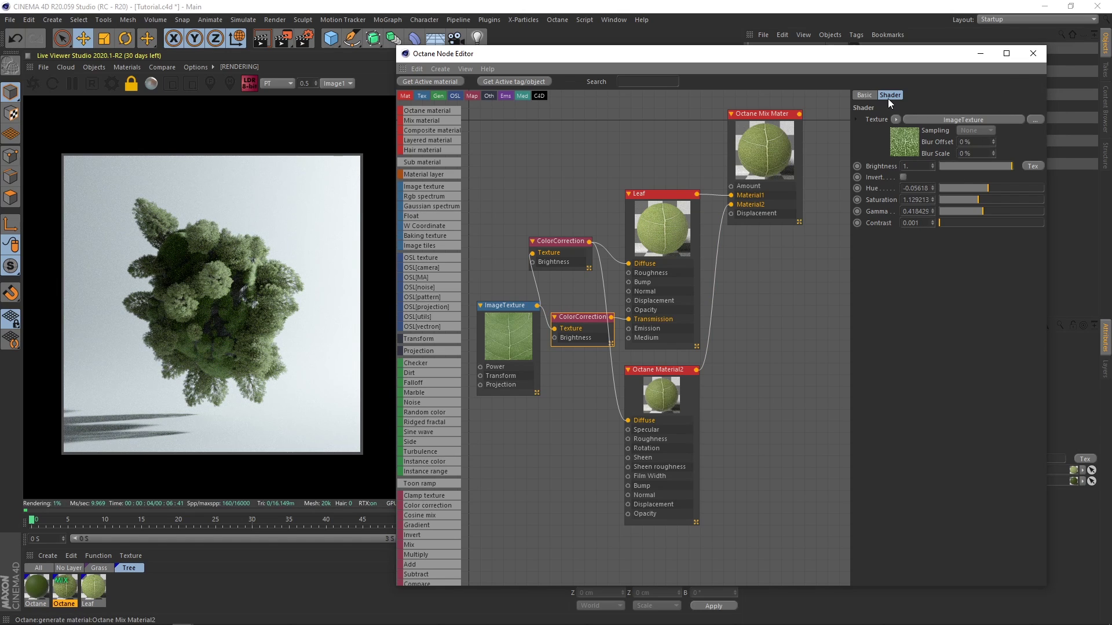
click(1033, 53)
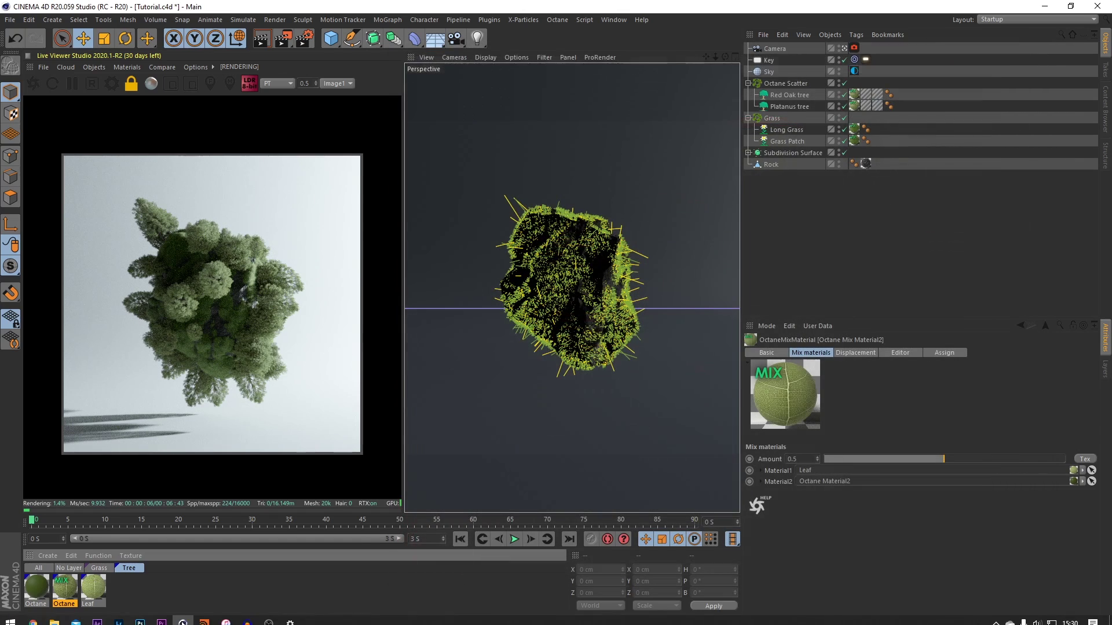
Duplicate the three tree materials and put the copies on a new material layer named Tree 2.
drag(149, 589, 40, 583)
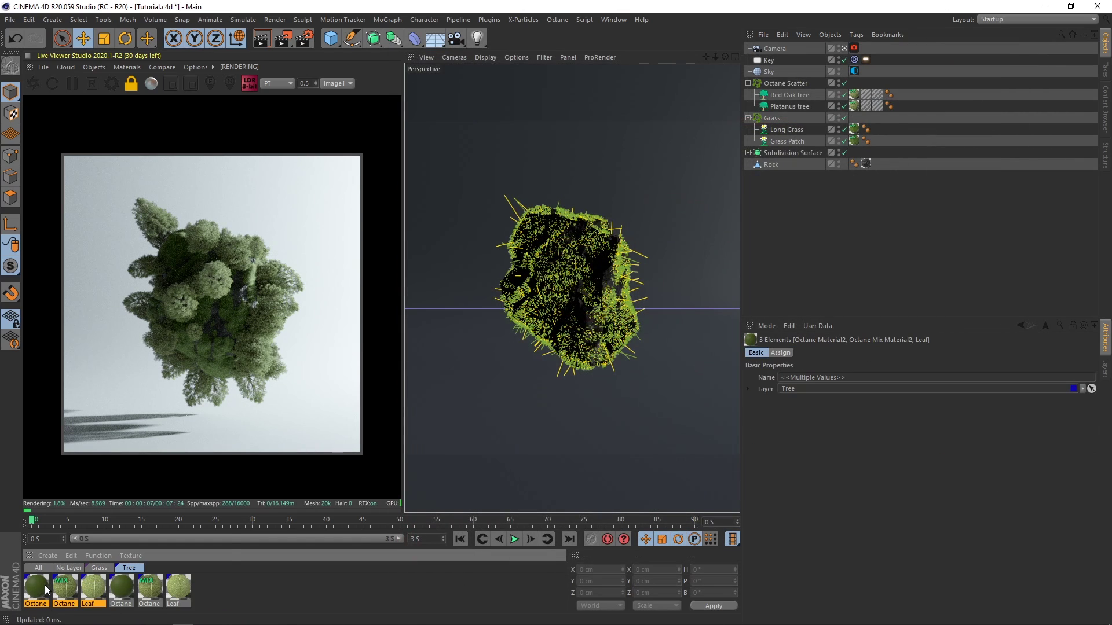
right_click(44, 584)
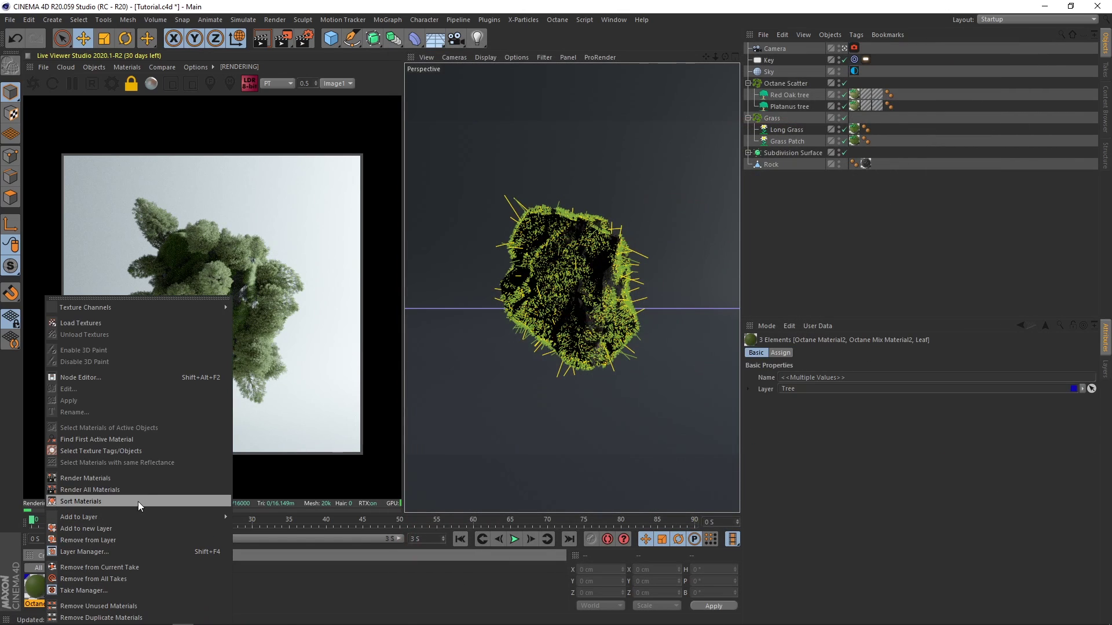
click(99, 528)
double_click(159, 568)
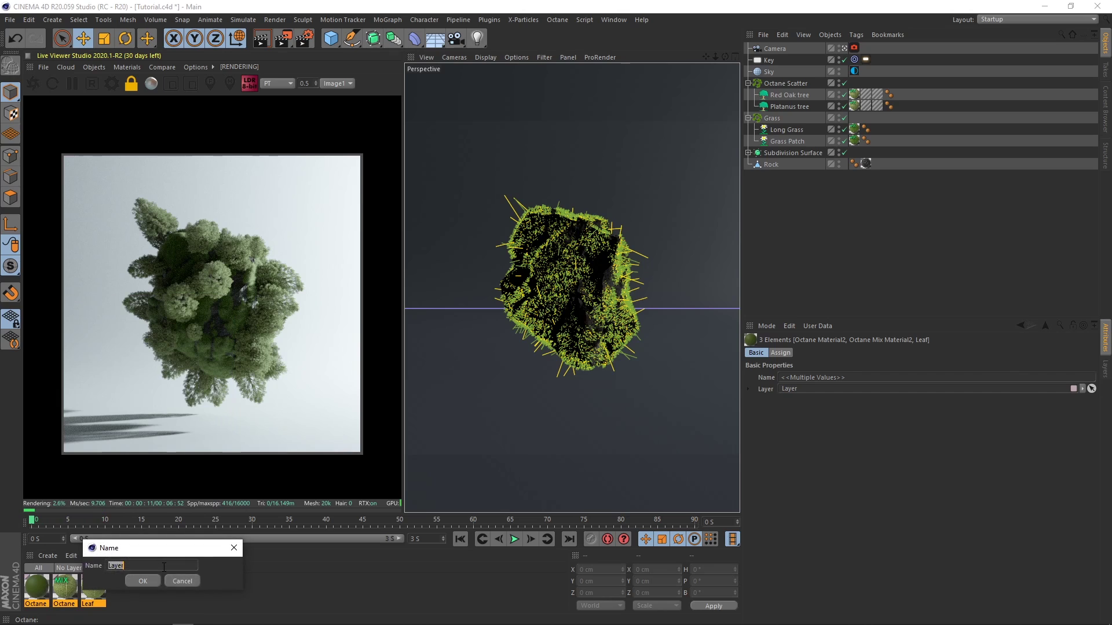
text(Tree 2)
click(143, 581)
click(127, 590)
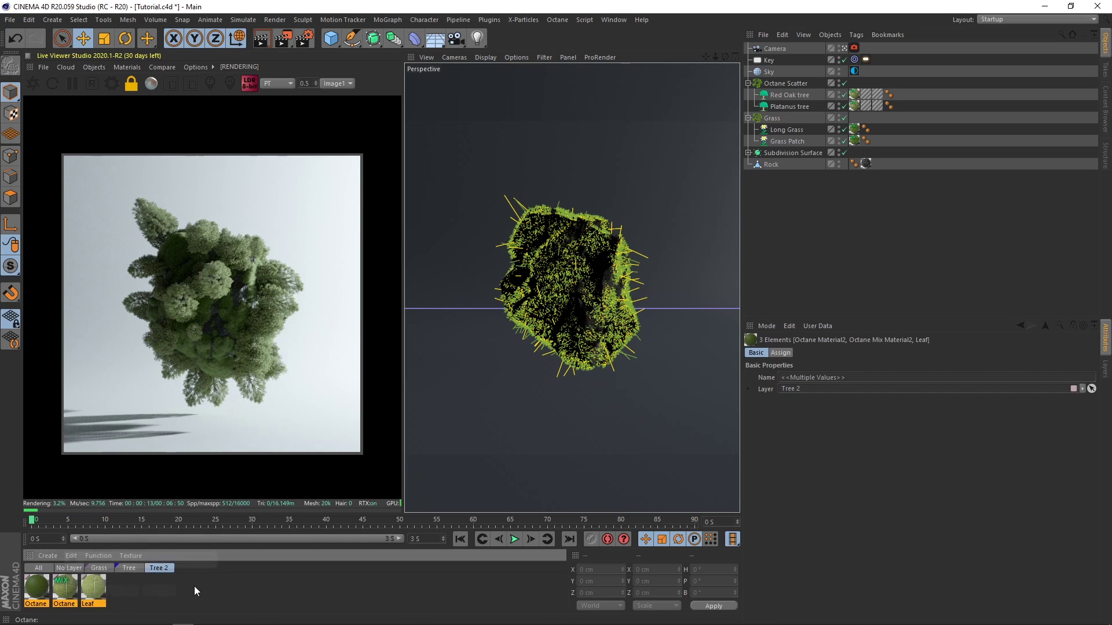
click(194, 588)
Apply the Tree 2 mix material to the Red Oak tree and set its diffuse color correction to about hue -0.19, saturation 1.10, gamma 1.38.
drag(68, 587, 858, 95)
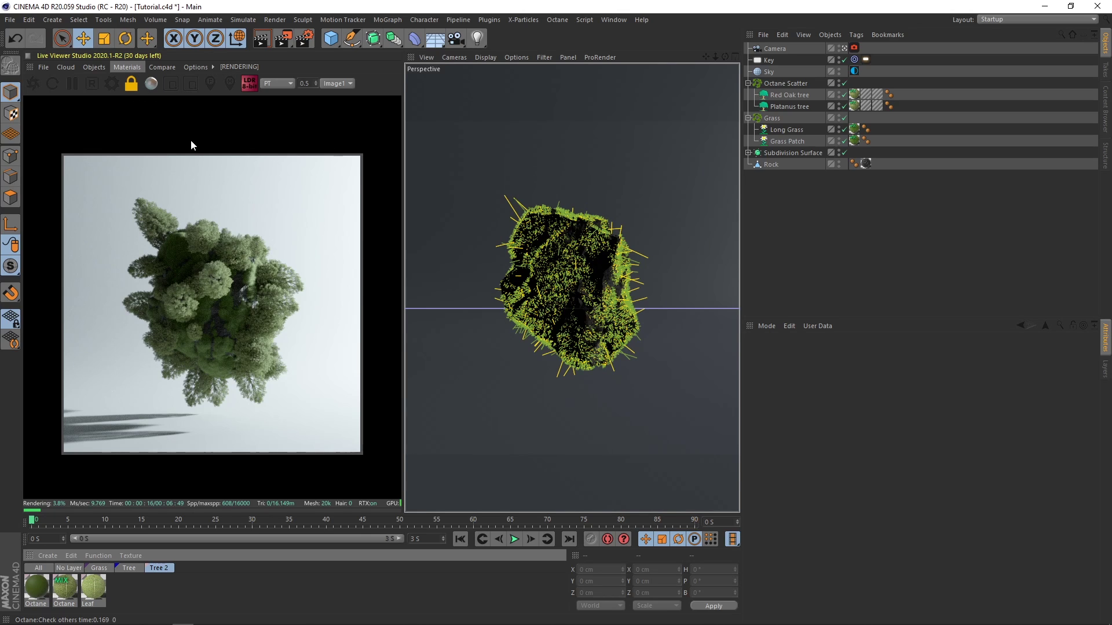
click(164, 96)
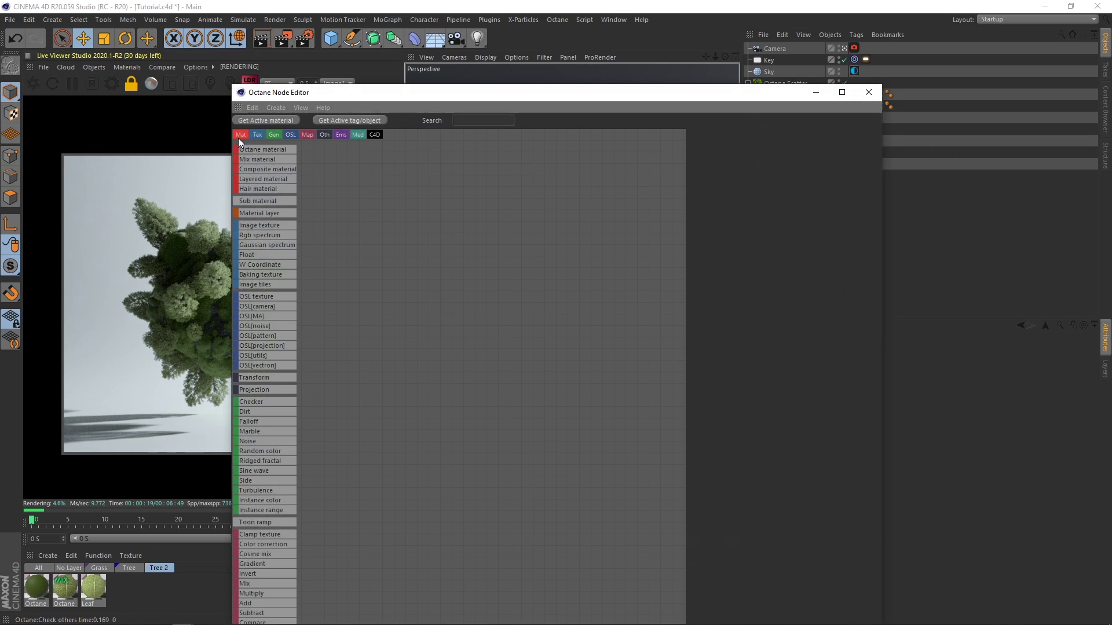
drag(345, 98, 502, 64)
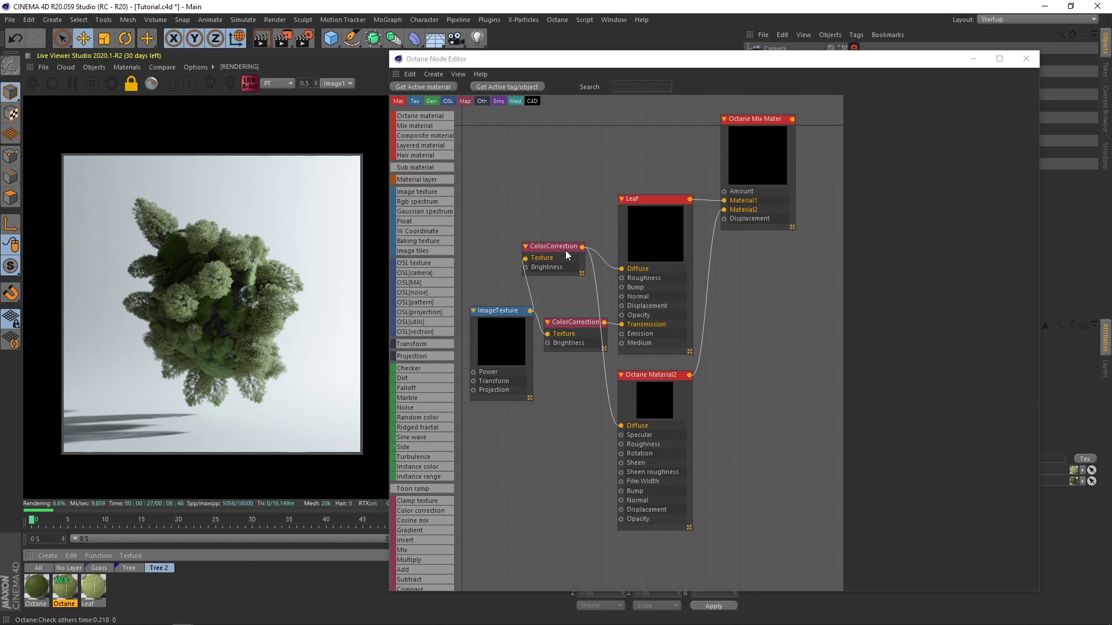
click(565, 250)
mouse_move(972, 204)
mouse_down()
mouse_move(971, 195)
mouse_move(989, 216)
mouse_up()
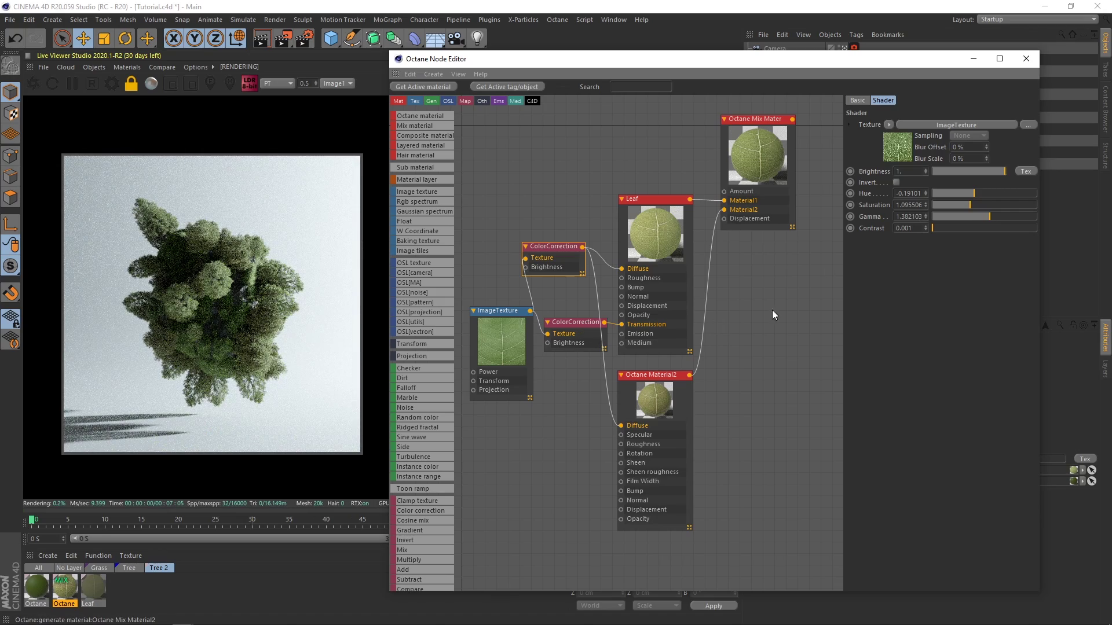
Set the Tree 2 transmission color correction to a saturation of about 1.40 and a gamma of about 0.16.
click(575, 322)
drag(971, 206, 979, 207)
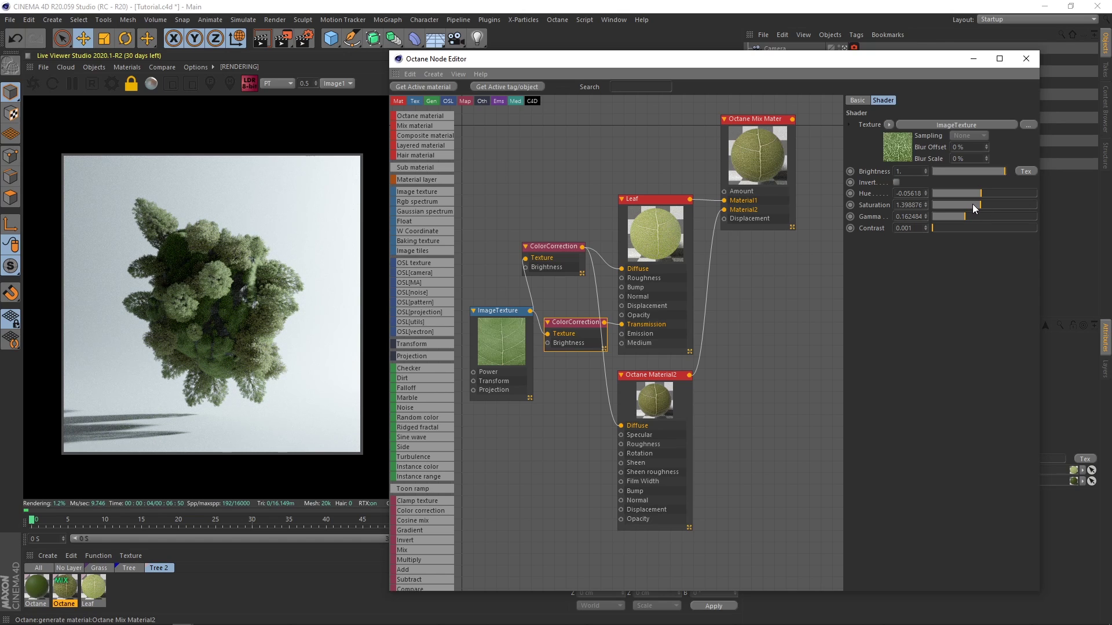
click(1025, 58)
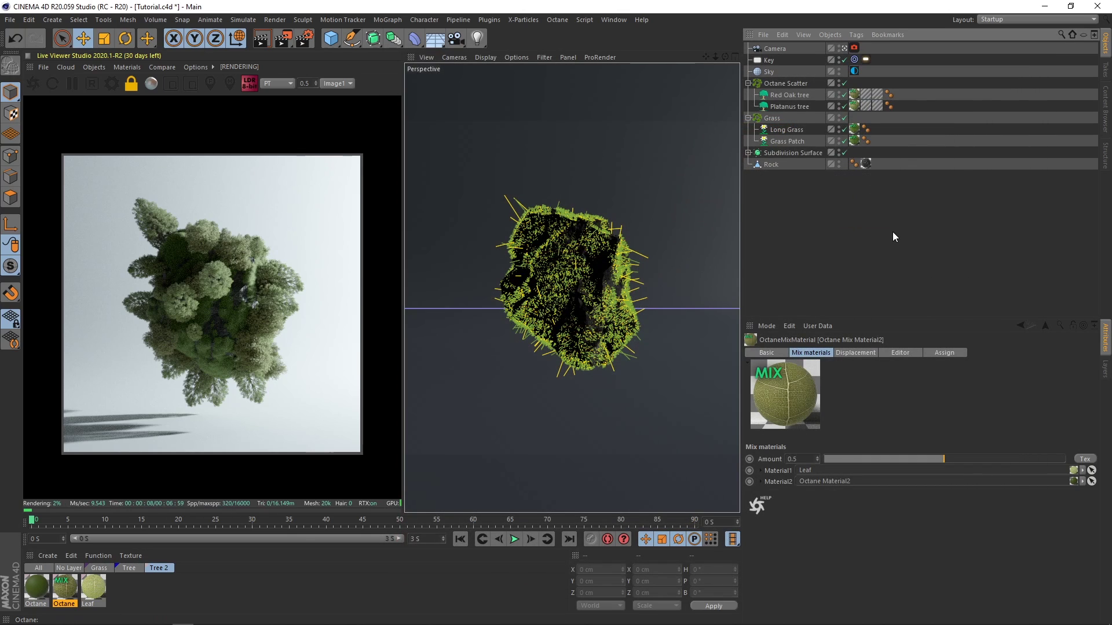
Set the Key light's Octane sampling rate to 1000.
click(866, 59)
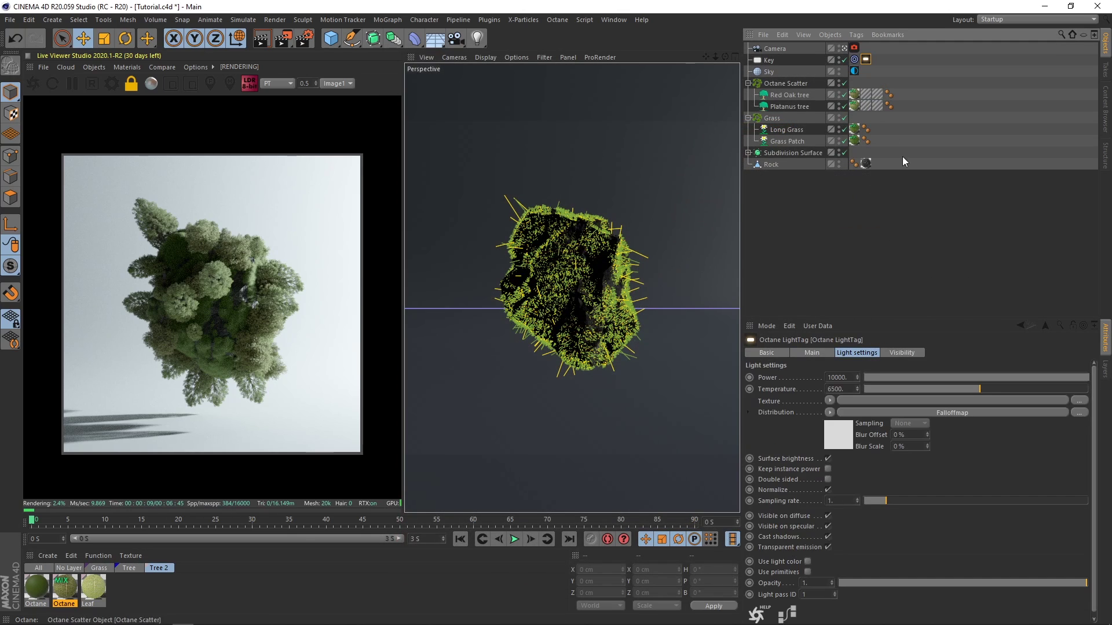
click(850, 499)
text(1000)
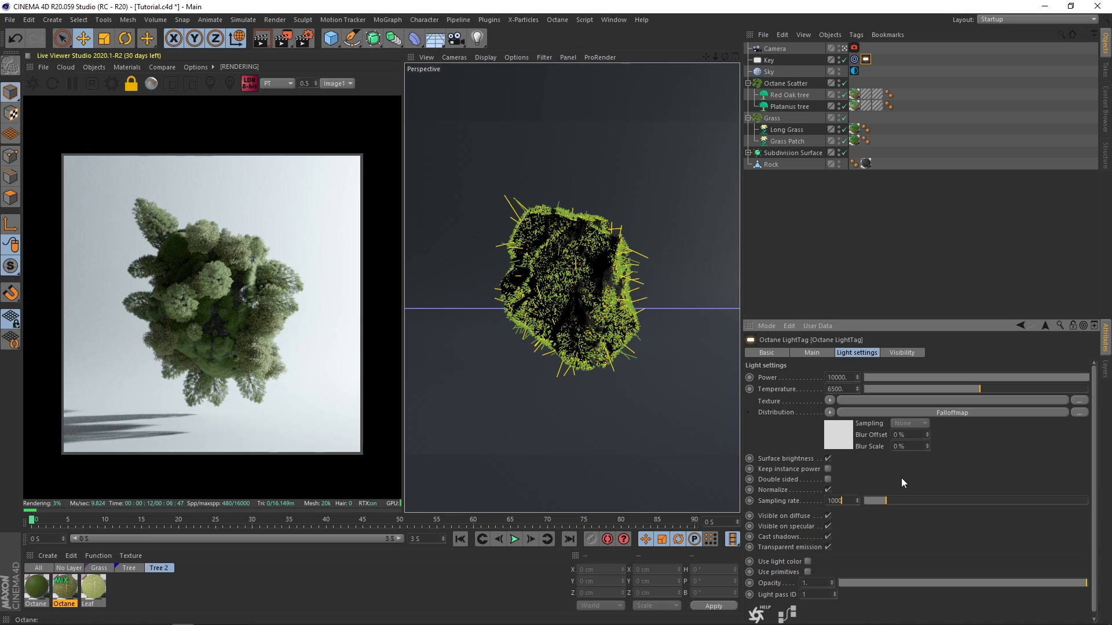
click(834, 215)
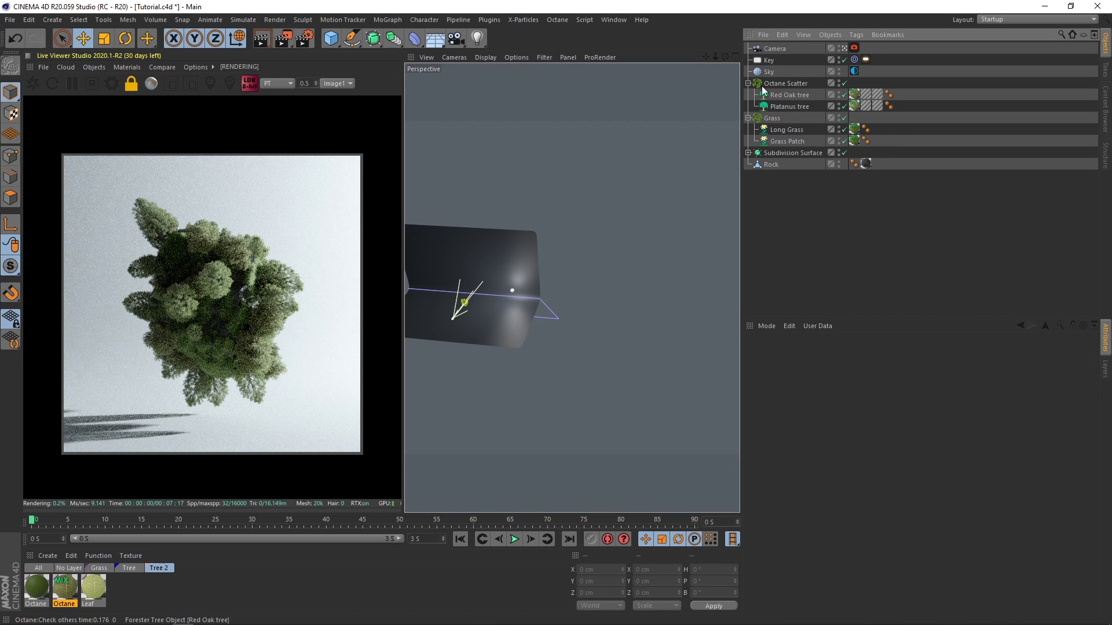
Duplicate the Key light, move the copy sideways to about X -35 cm, and place it directly below the Camera in the object list.
alt+drag(474, 343, 567, 289)
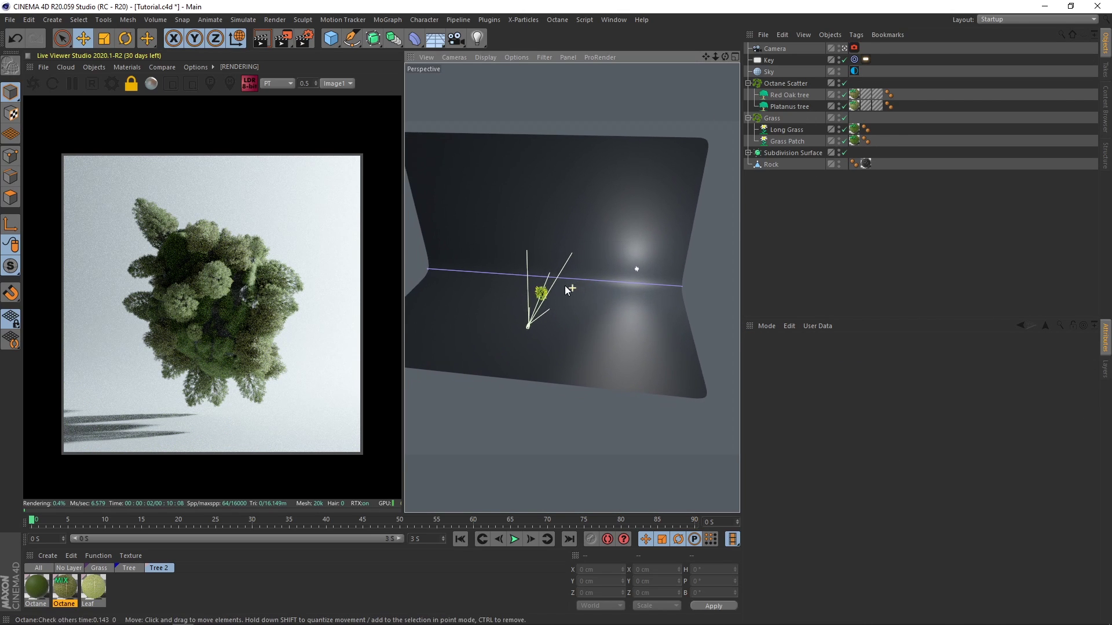
click(773, 61)
drag(673, 270, 573, 267)
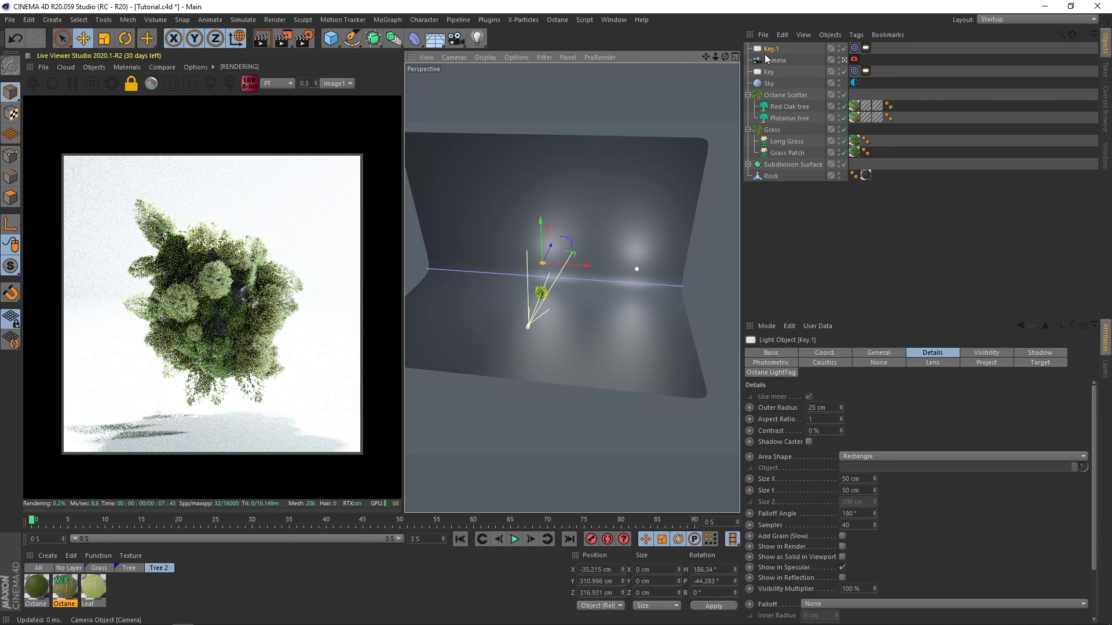
drag(767, 50, 770, 66)
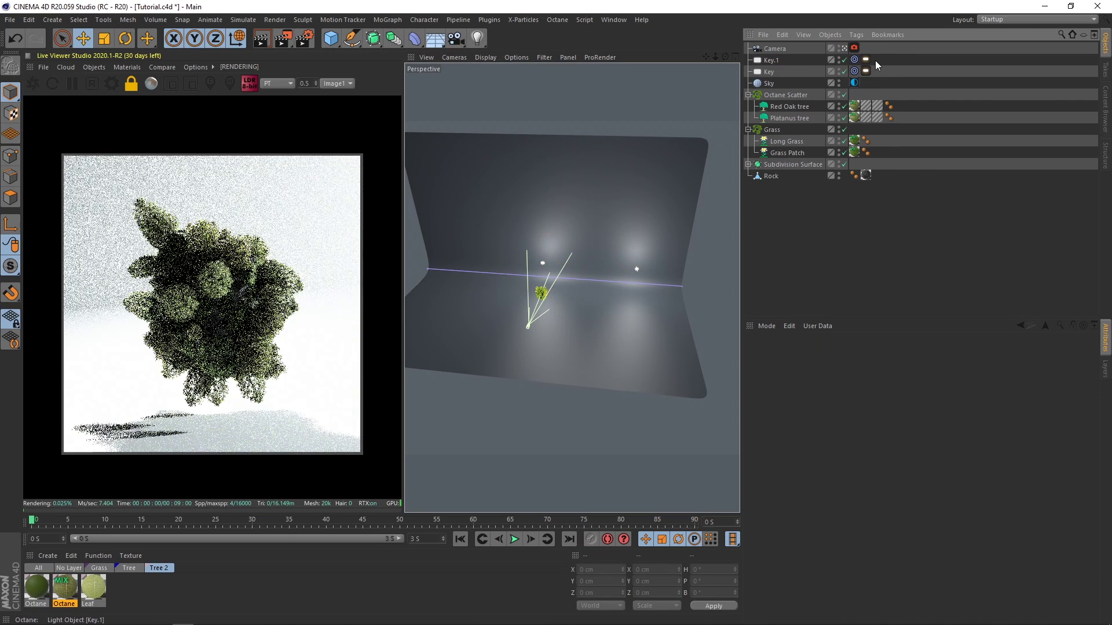
Set the duplicated Key light's power to 1000.
click(865, 60)
click(845, 378)
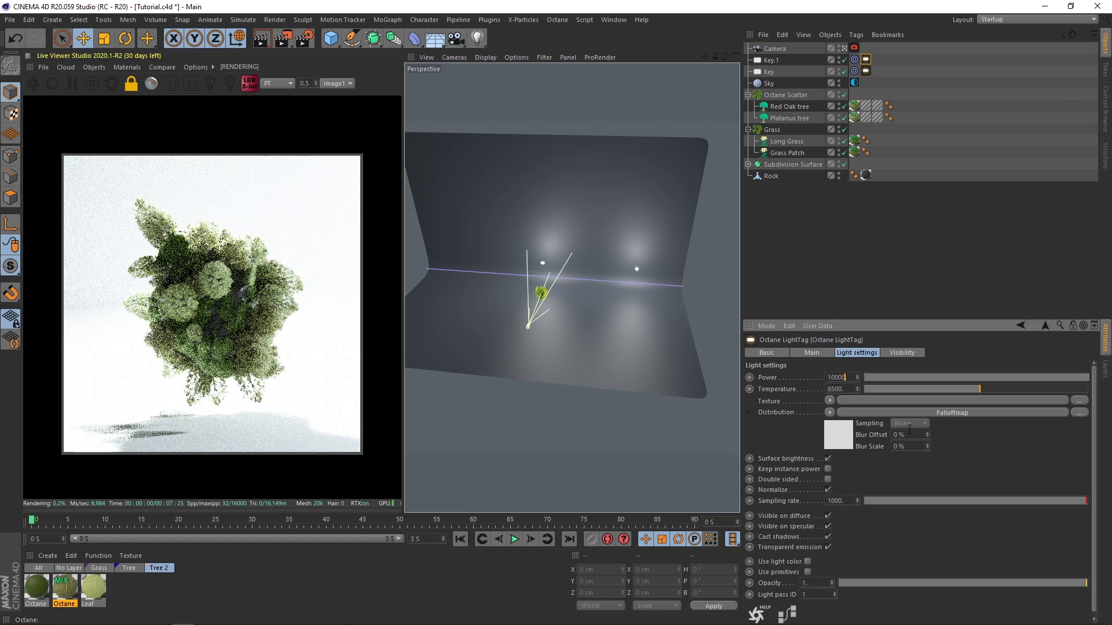
key(BackSpace)
click(936, 460)
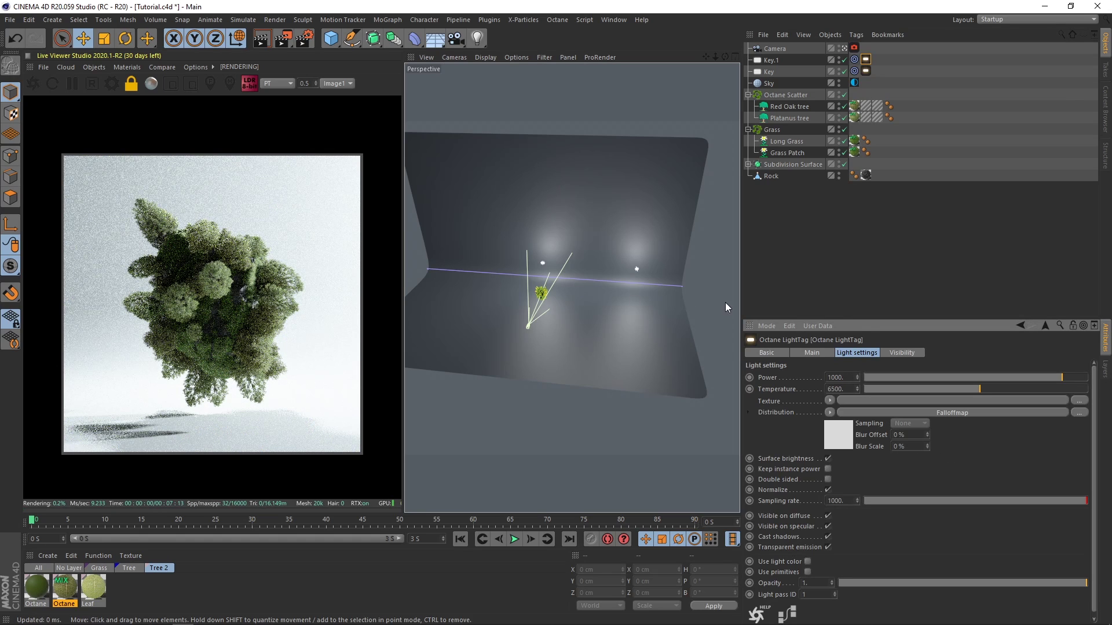
Enlarge the duplicated Key light to about 172 by 103 cm and move it beside the rock at about X 280, Y 311, Z -138 cm.
click(770, 60)
scroll(540, 272, up, 5)
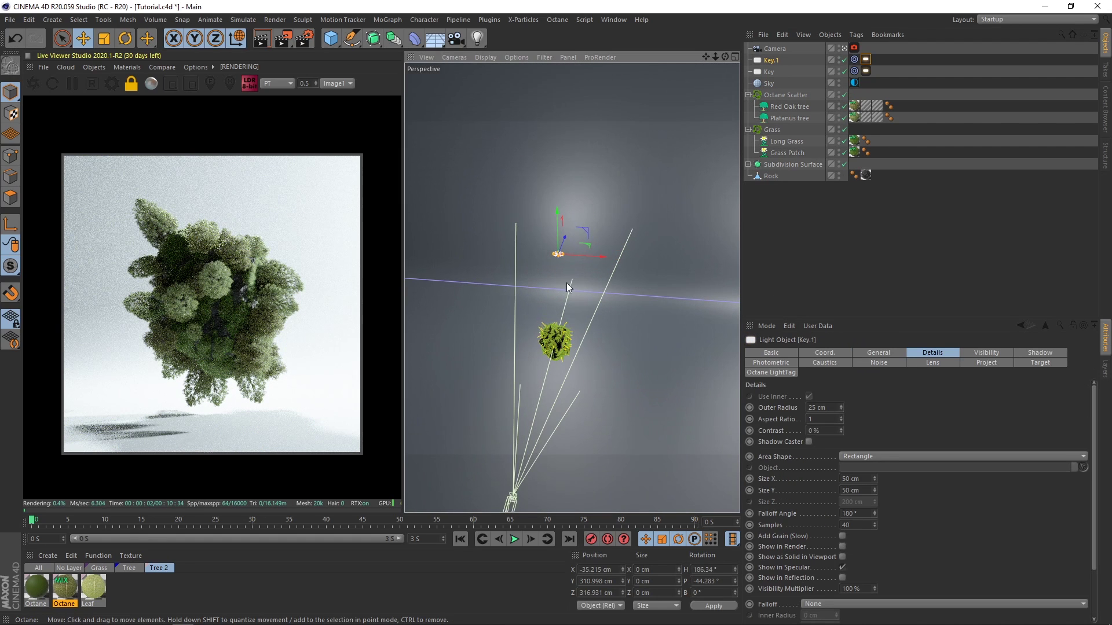
alt+drag(566, 283, 606, 245)
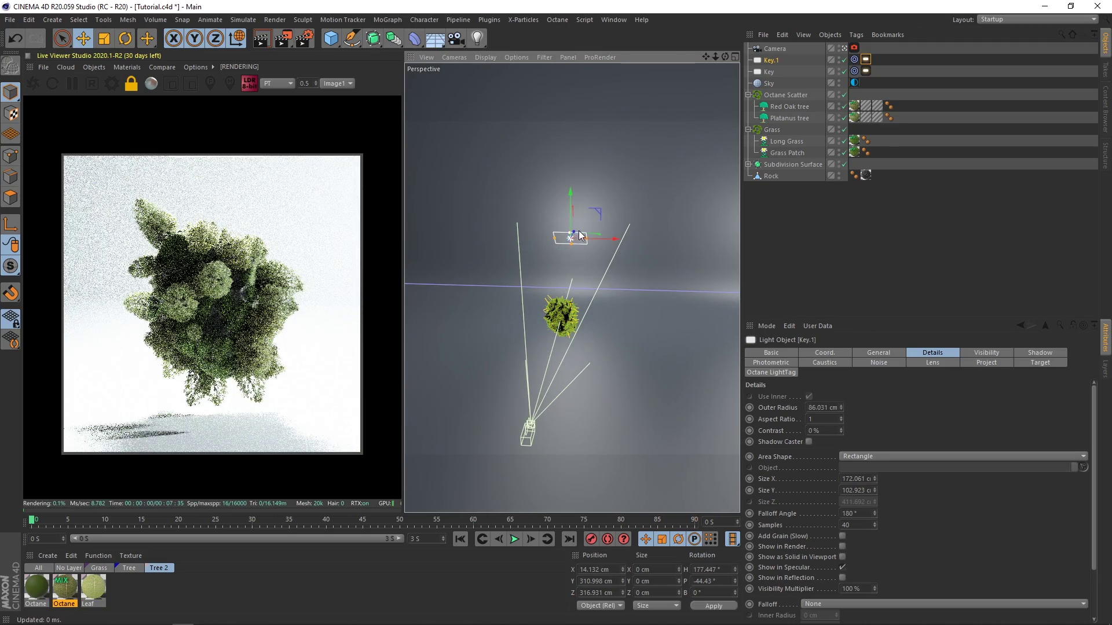
alt+drag(547, 279, 513, 305)
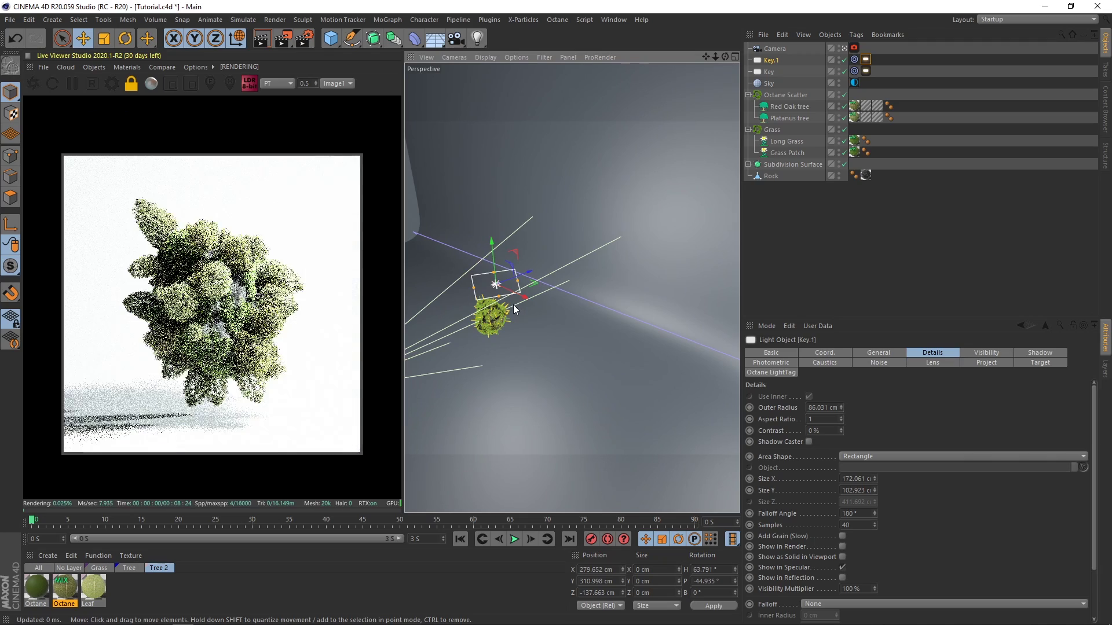
Lower the maximum value of the duplicated Key light's falloff map to about 0.111.
click(863, 60)
click(901, 432)
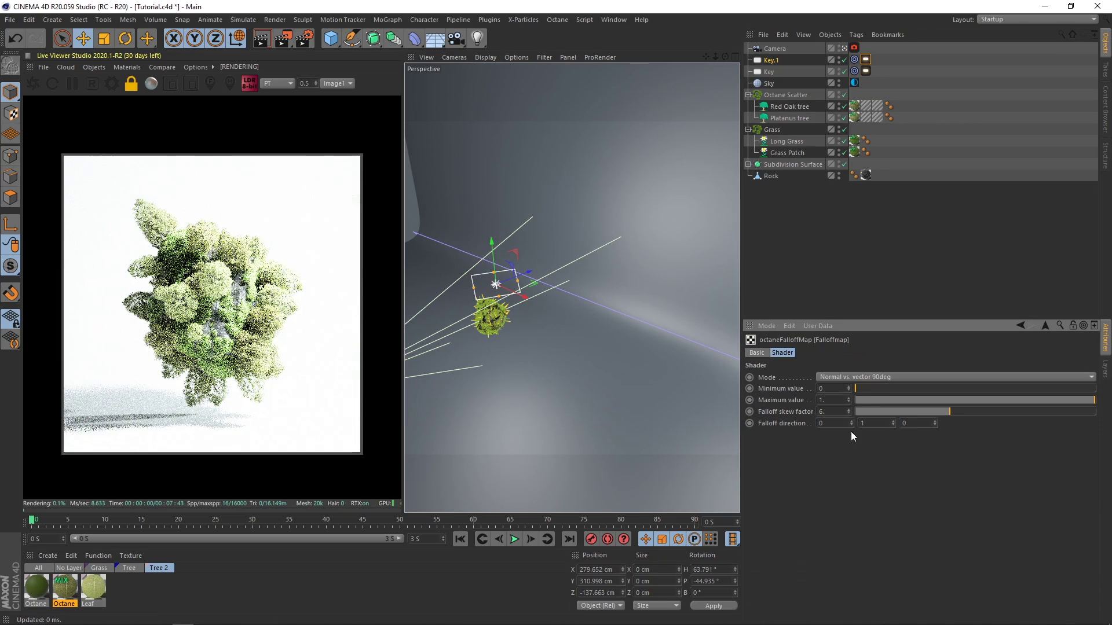
click(907, 401)
drag(913, 400, 882, 401)
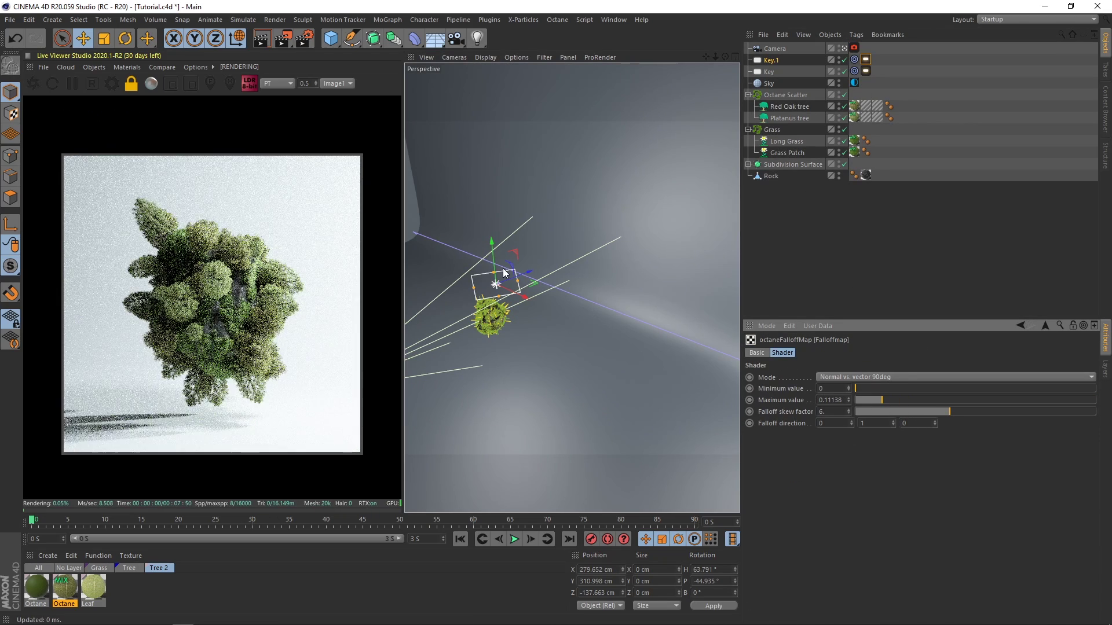
Disable the original Key light and move the duplicated light across the rock to about X -175, Z 68 cm.
drag(527, 279, 576, 260)
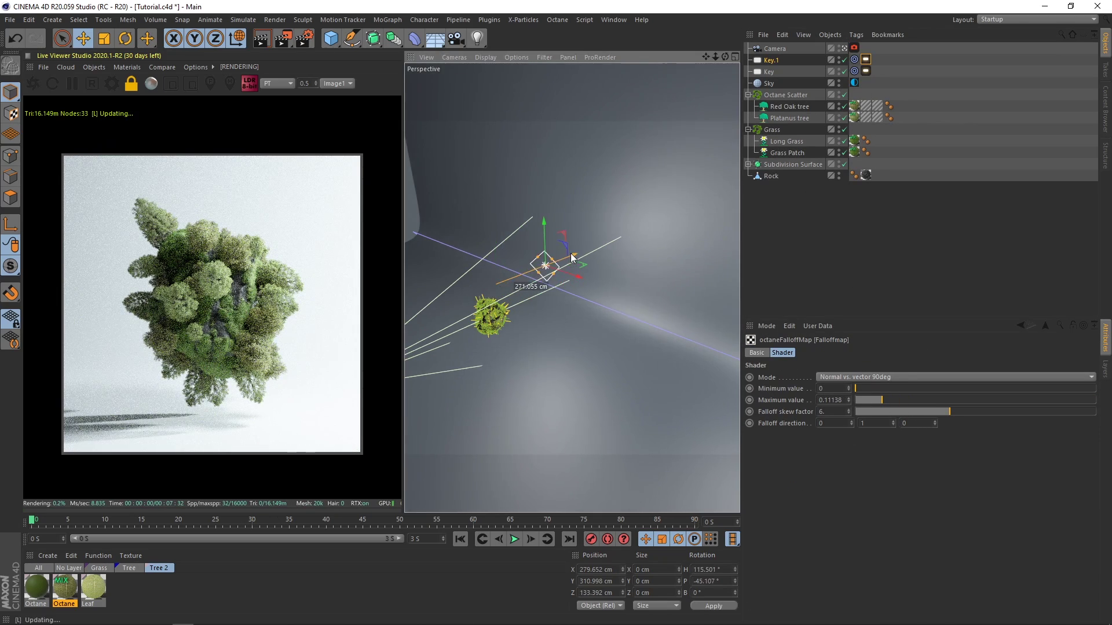
click(845, 71)
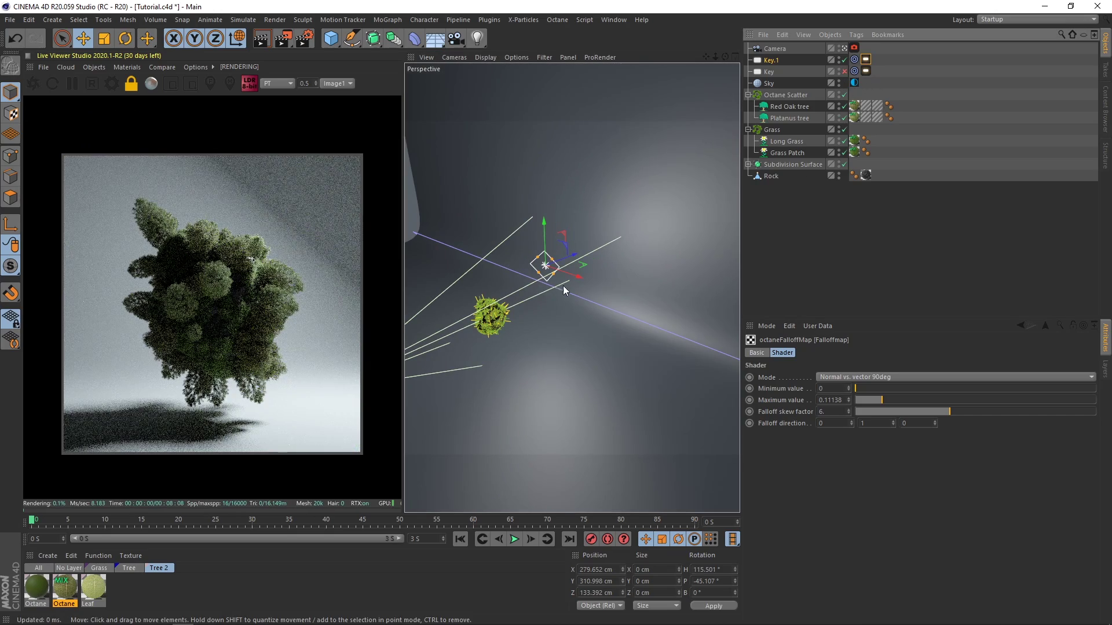
drag(562, 286, 511, 255)
alt+middle_drag(465, 313, 523, 329)
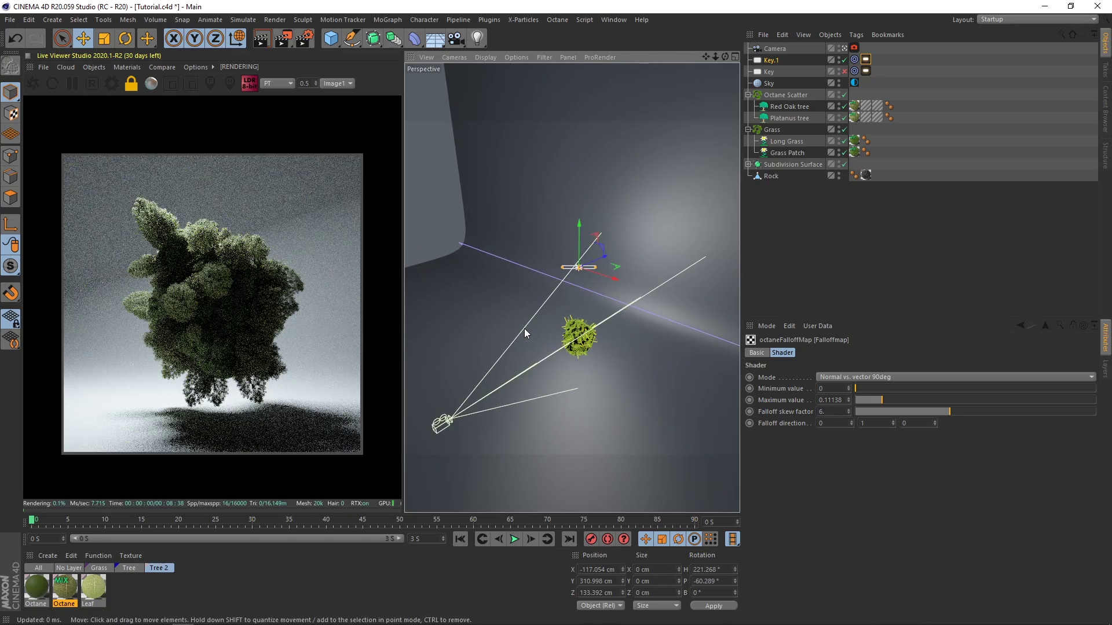
alt+right_drag(523, 329, 559, 310)
alt+middle_drag(559, 311, 542, 290)
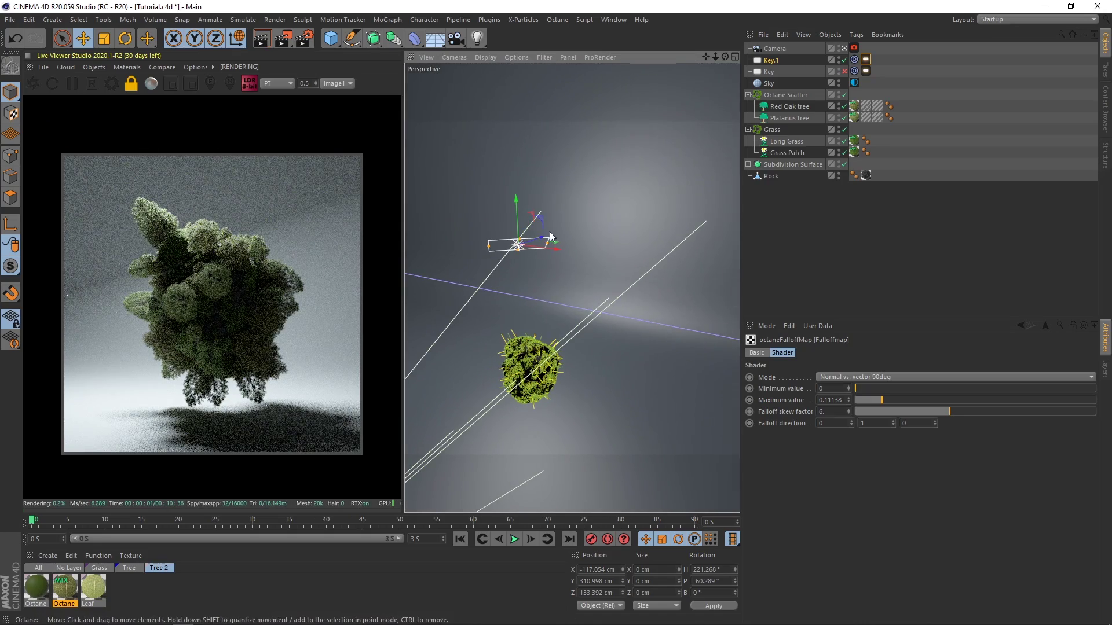
drag(550, 247, 509, 243)
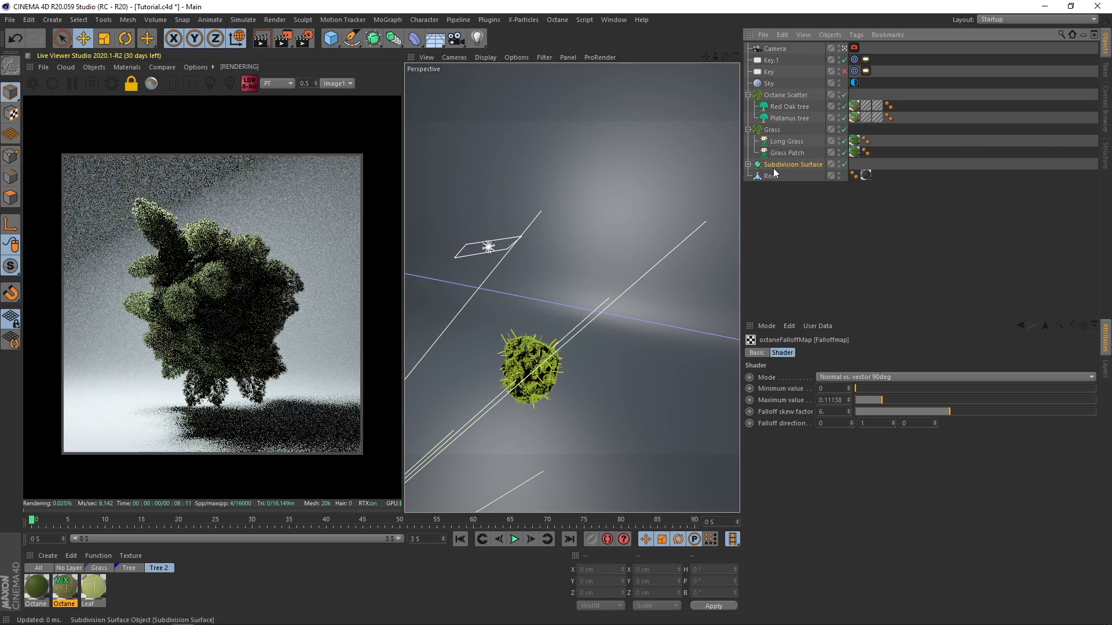
Move the backdrop's Subdivision Surface farther behind the rock, to about Z 1551 cm.
click(774, 165)
drag(631, 329, 672, 272)
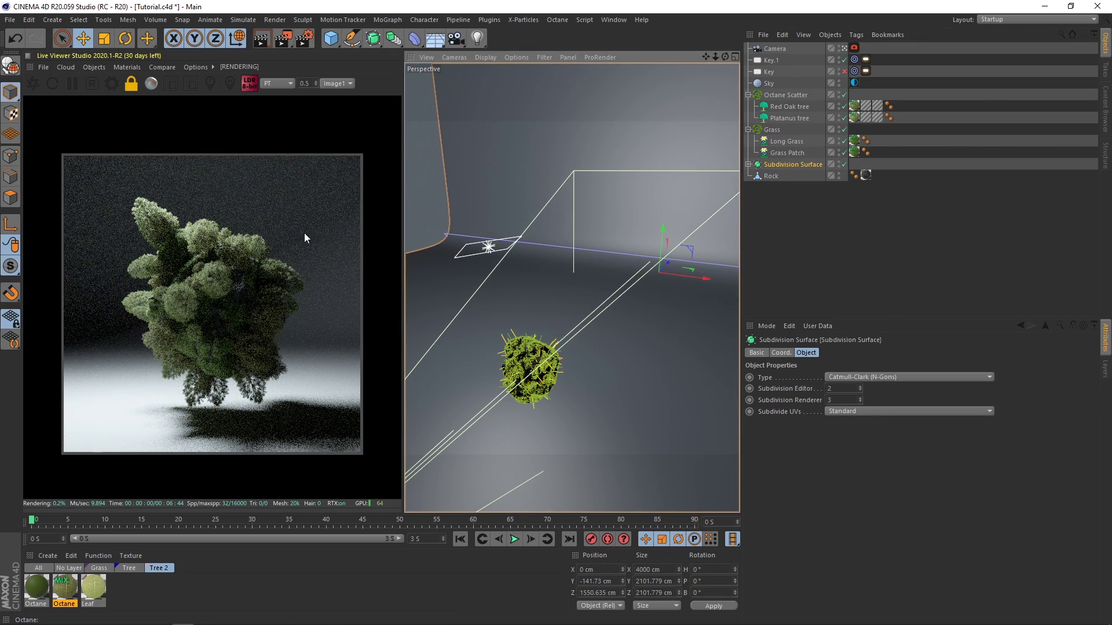
click(862, 220)
Re-enable the original Key light and switch the duplicated light off and on to compare the render.
click(843, 70)
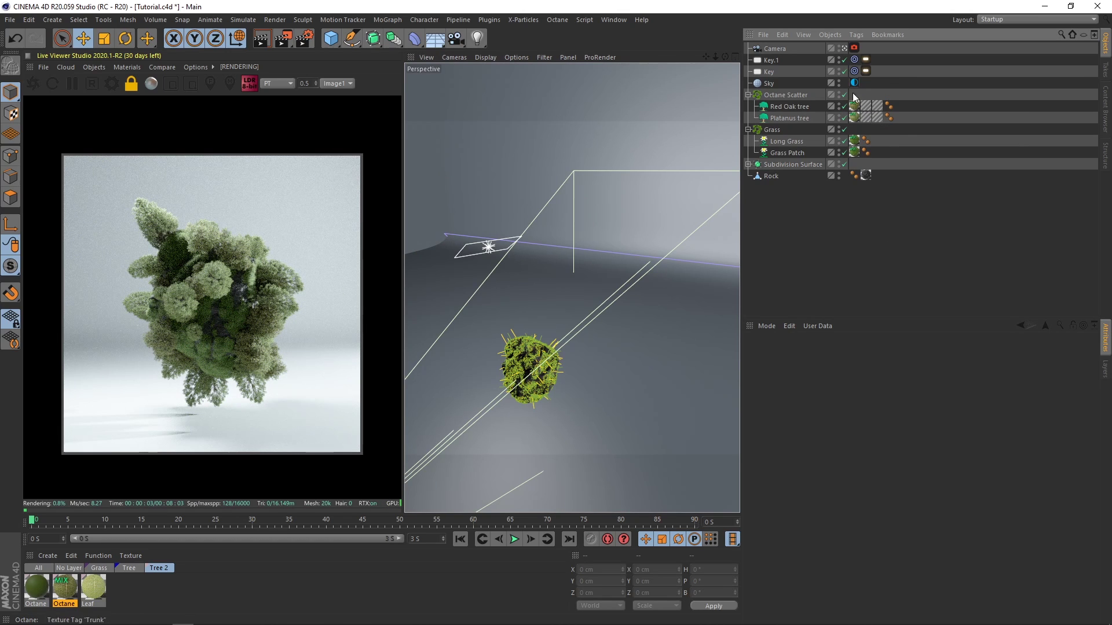
click(844, 60)
click(845, 61)
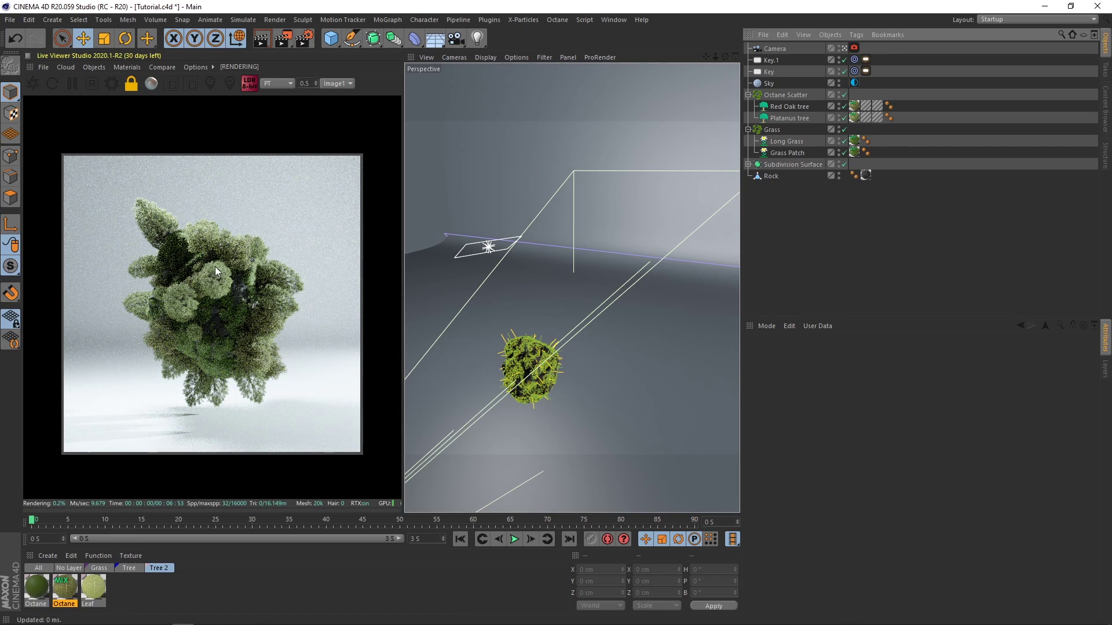
Move the duplicated light to about X 172, Y 253, Z 68 cm and toggle it to compare its effect.
click(772, 60)
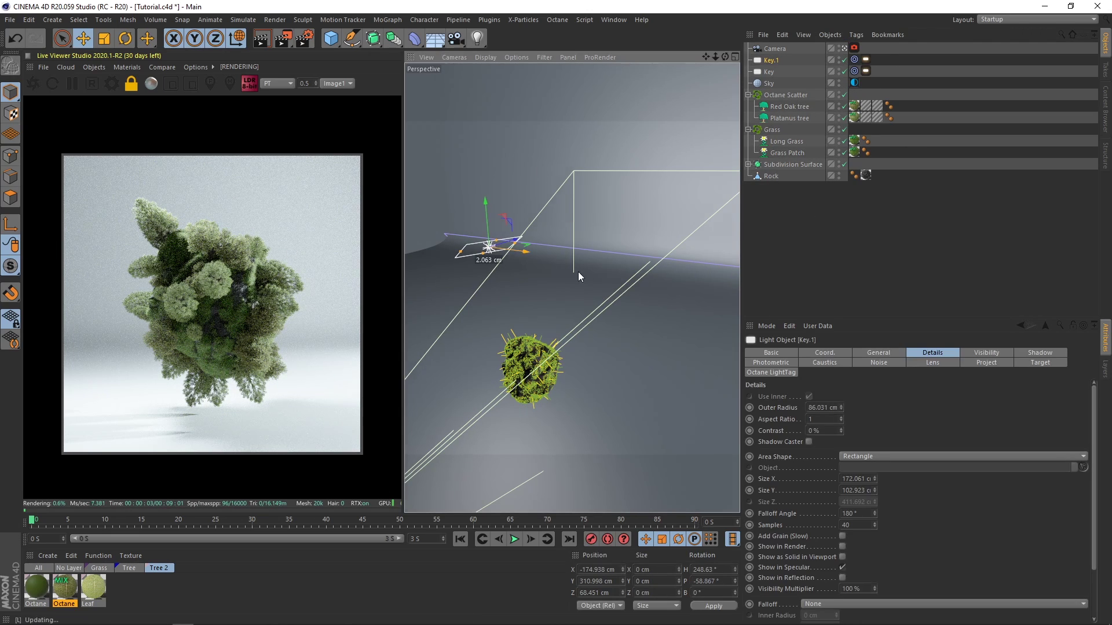
drag(577, 273, 626, 288)
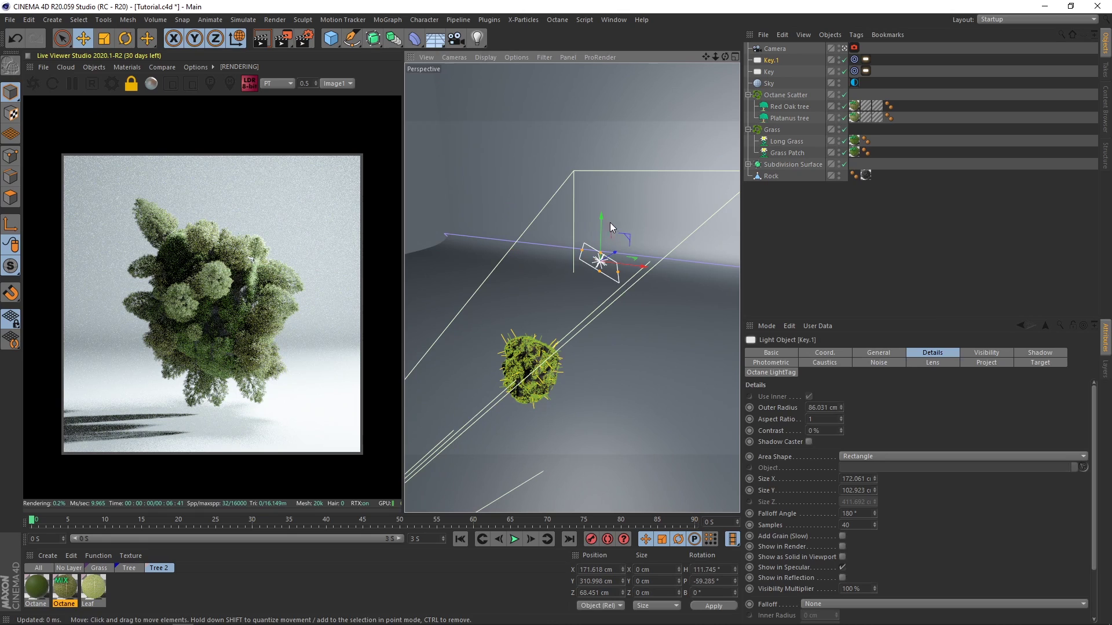
drag(602, 227, 620, 307)
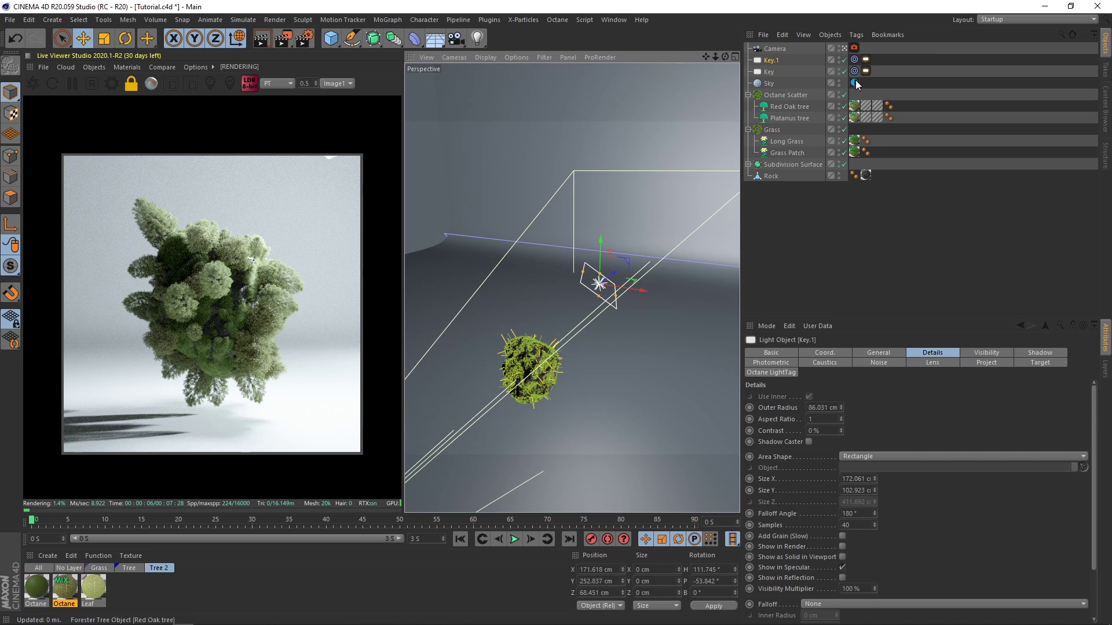
click(843, 60)
click(843, 60)
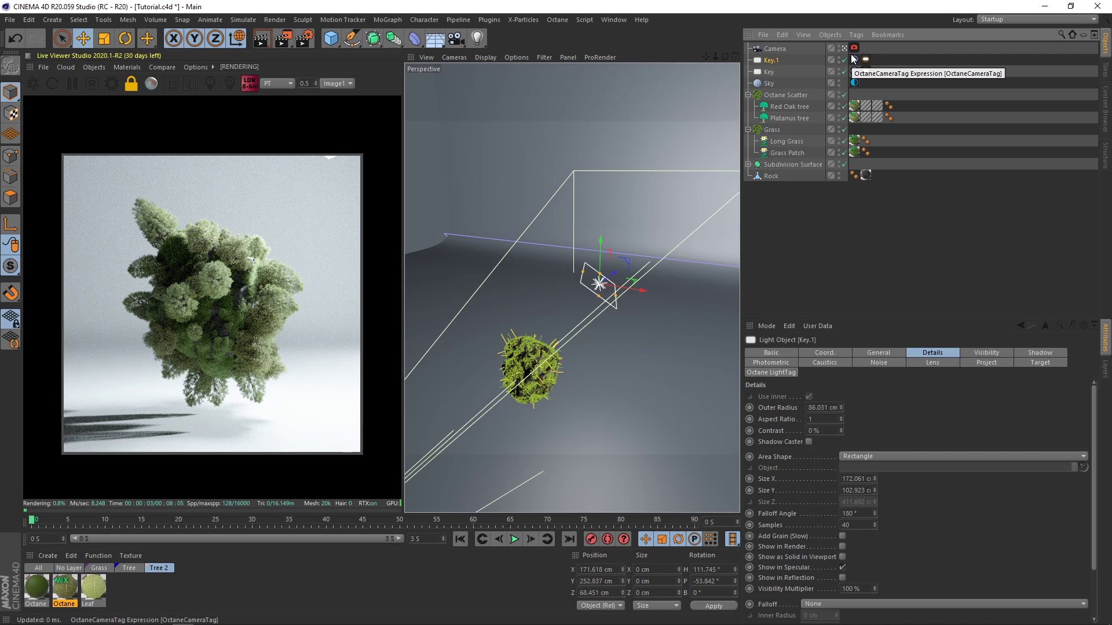
Rename the duplicated Key light as Fill.
double_click(785, 61)
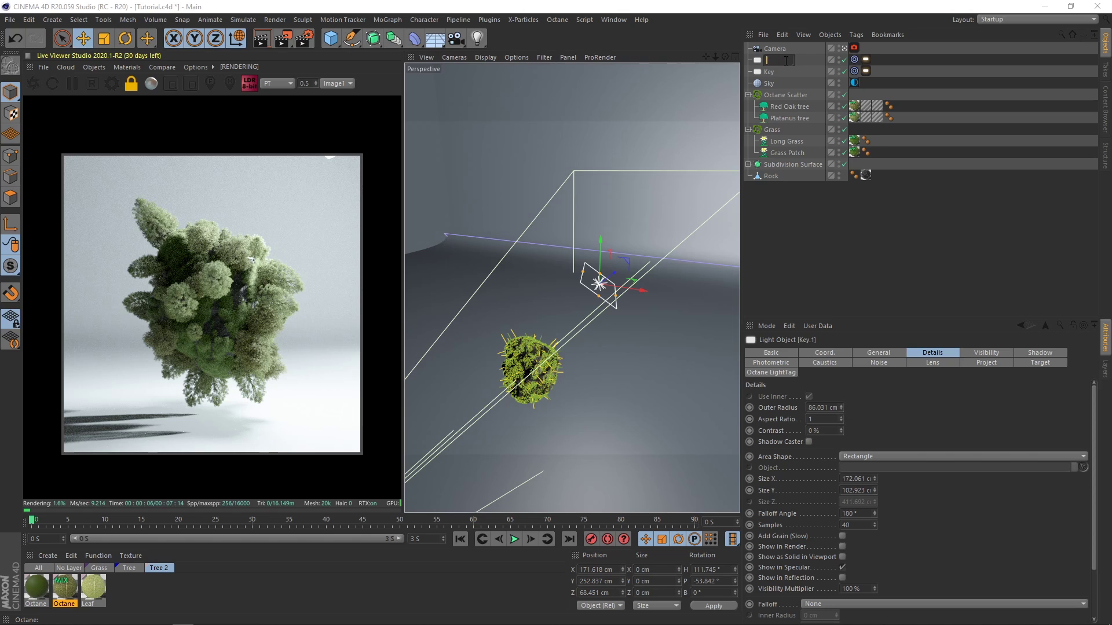
text(Fill)
key(Return)
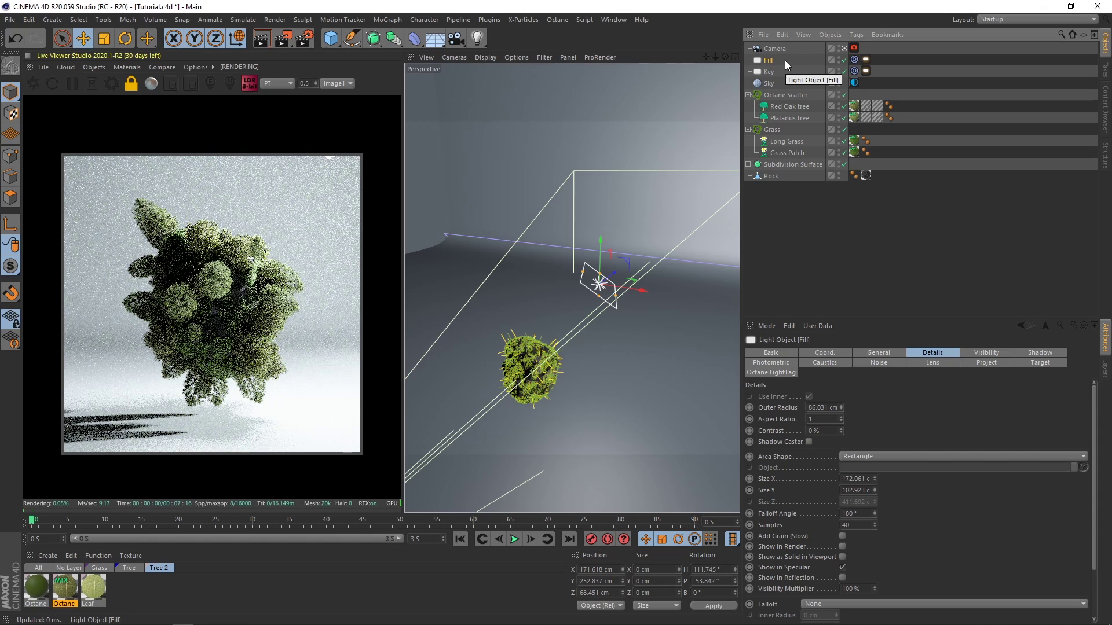
click(973, 206)
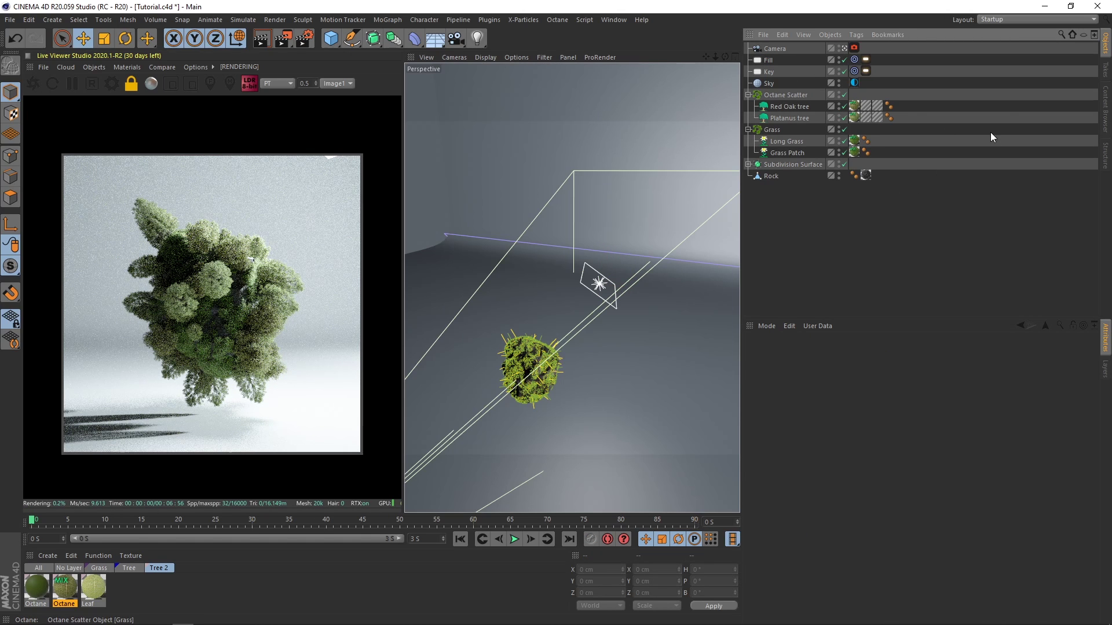
Turn off camera visibility for both the Fill and Key lights and save the project.
drag(994, 63, 868, 77)
click(897, 353)
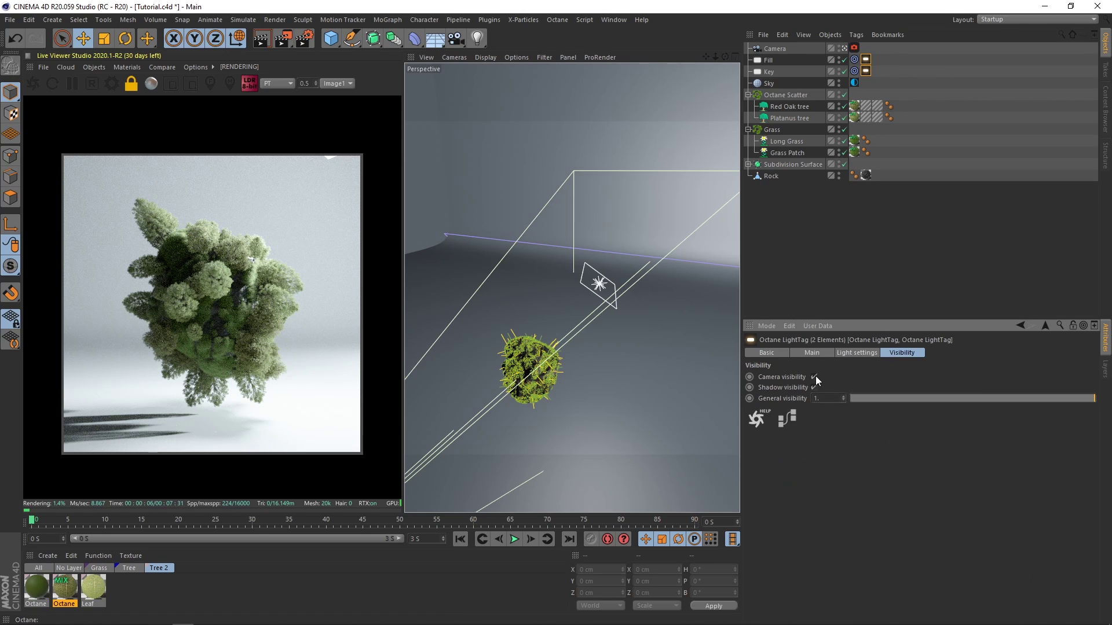
click(788, 243)
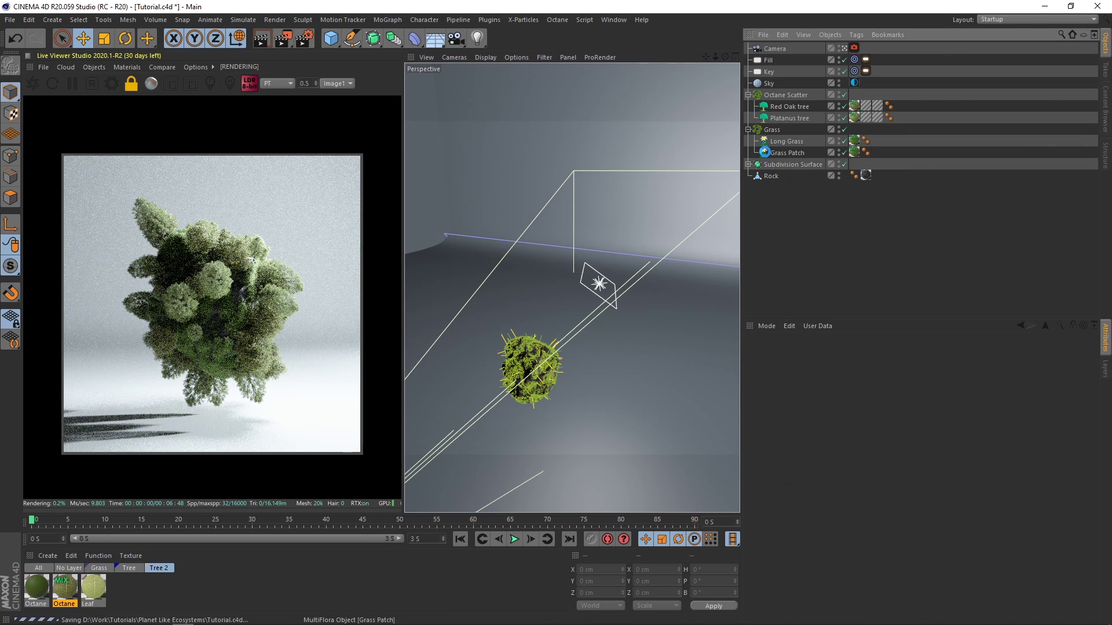
click(854, 47)
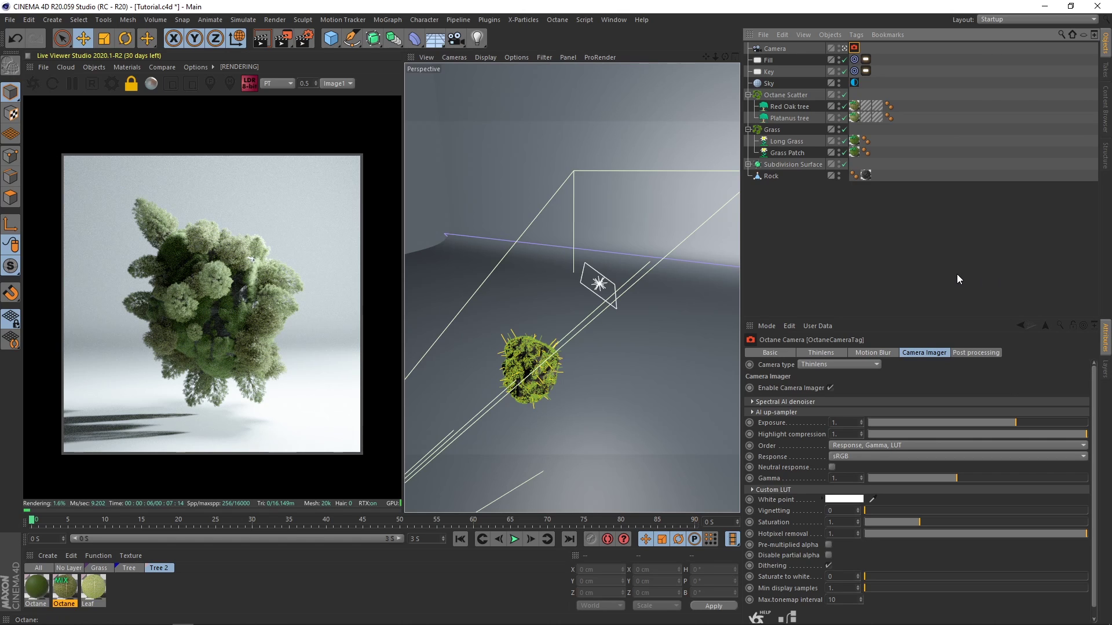
click(802, 113)
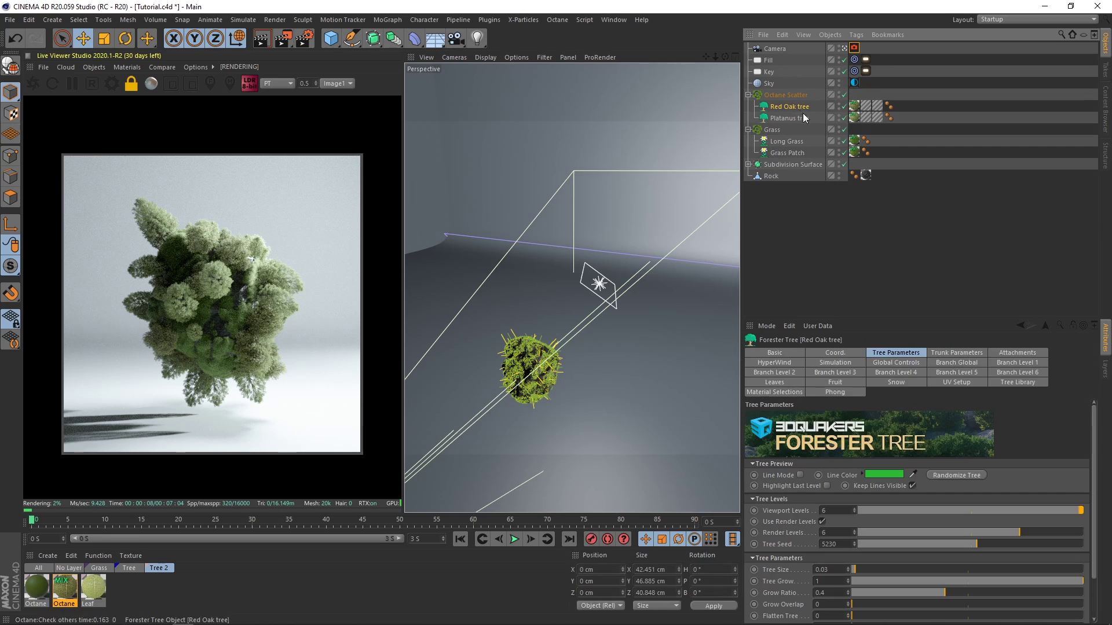
click(925, 219)
Reposition the Camera to X 287 cm and Y 293 cm, with heading 21° and pitch -20°, so it looks down at the rock.
click(774, 49)
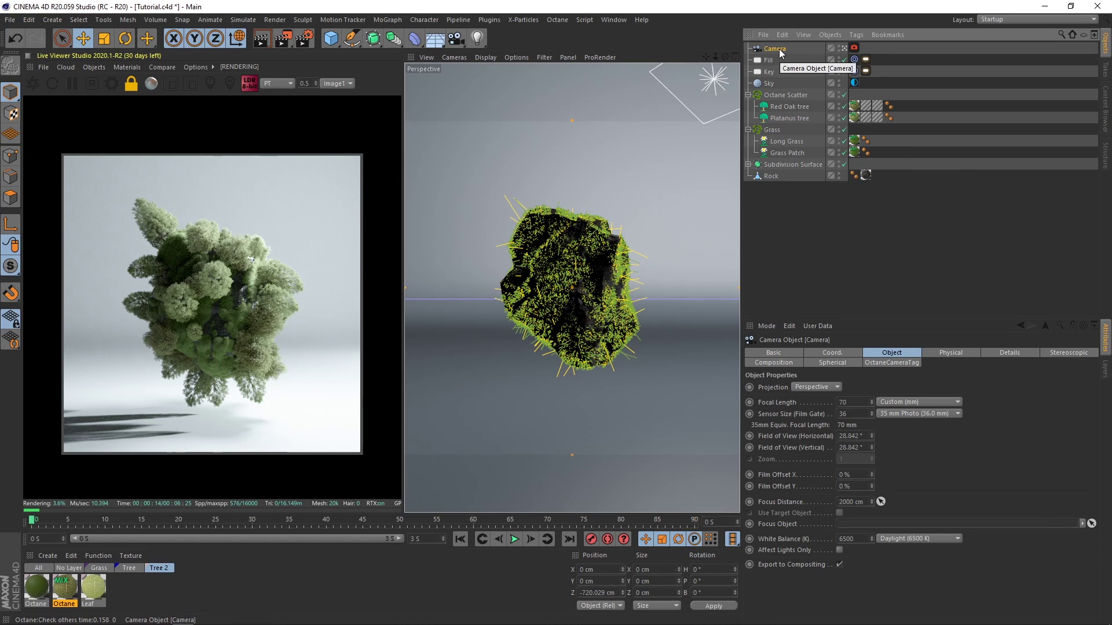
click(852, 352)
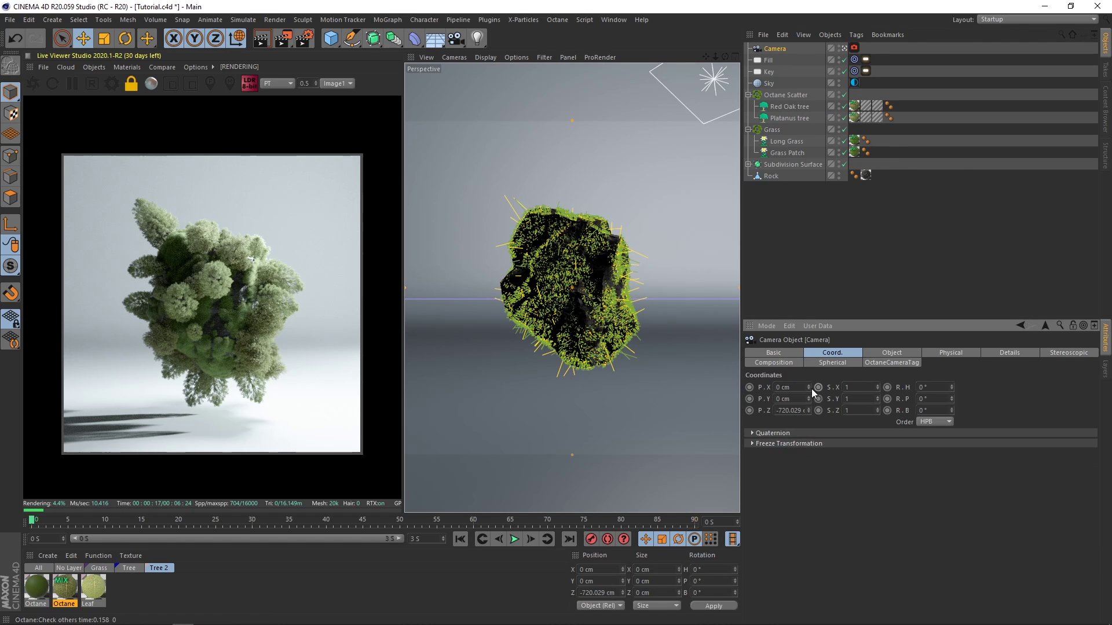
drag(809, 388, 809, 356)
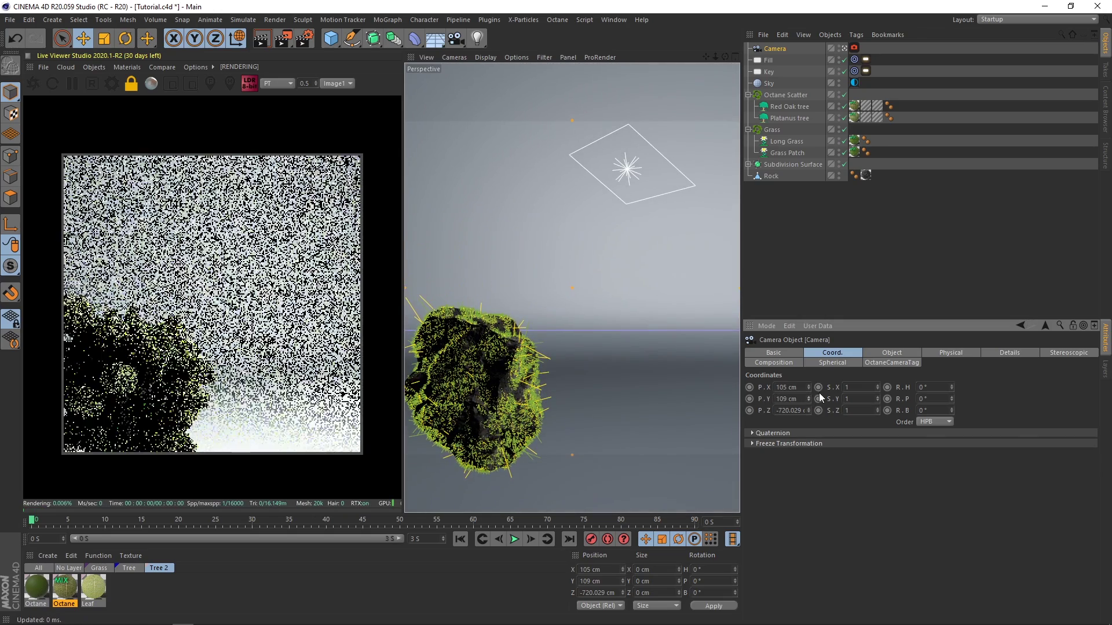
drag(809, 399, 808, 385)
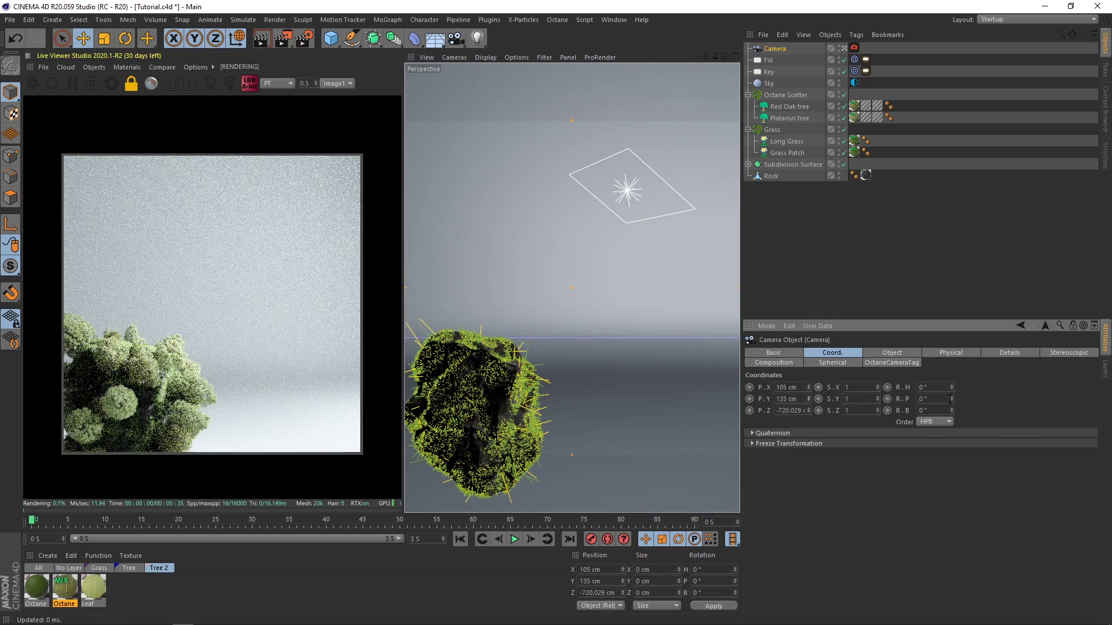
drag(951, 399, 951, 381)
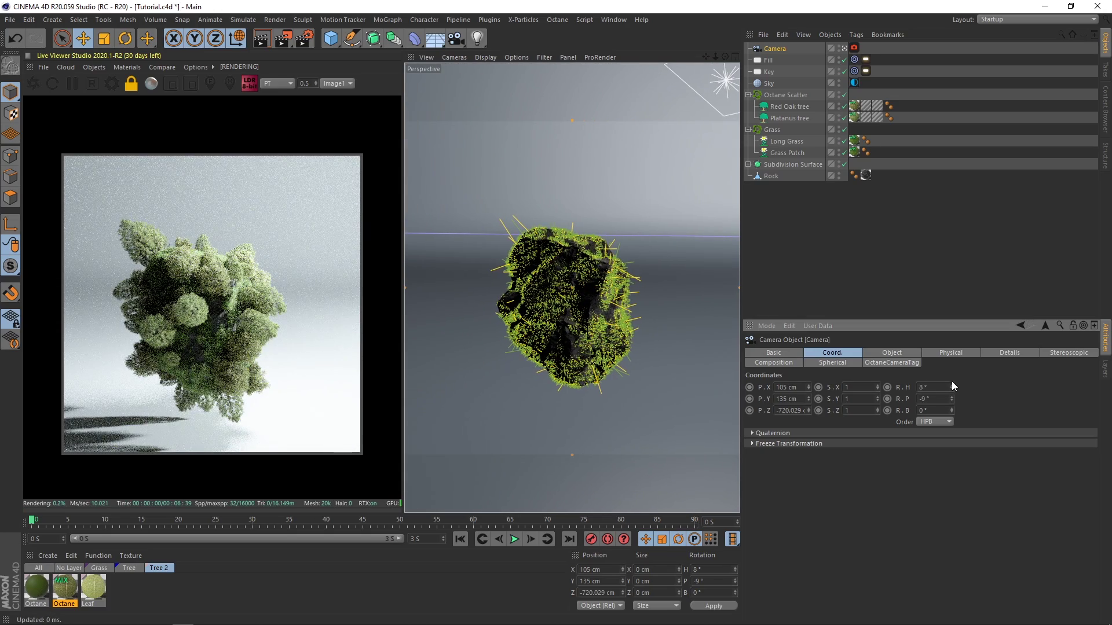
click(808, 391)
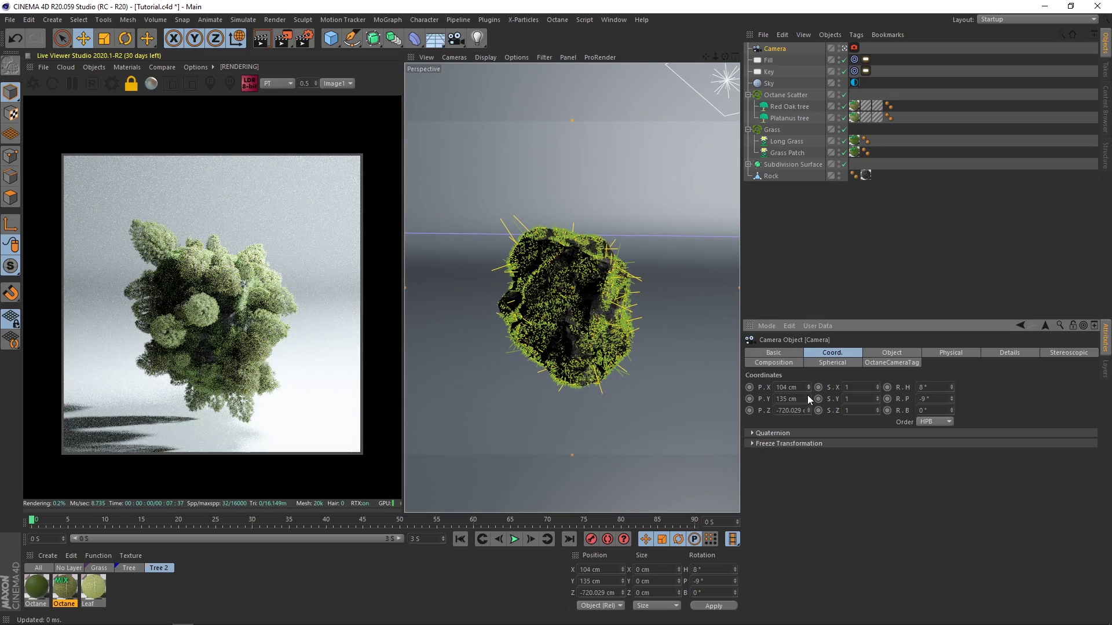
click(808, 391)
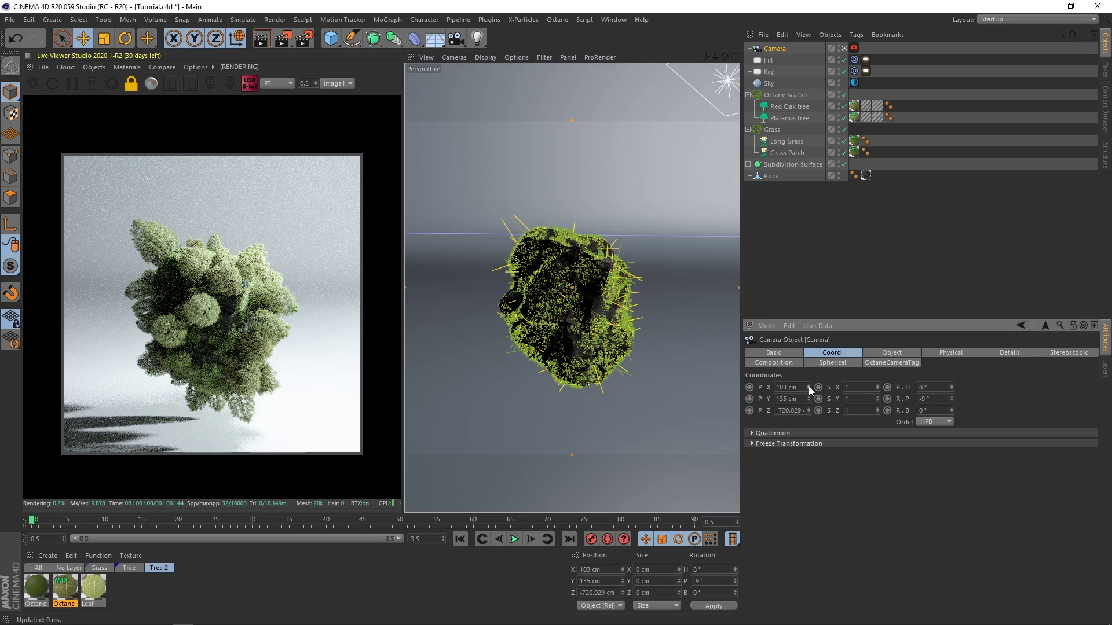
drag(809, 386, 809, 329)
click(807, 397)
mouse_move(950, 399)
mouse_down()
mouse_move(950, 377)
mouse_move(951, 393)
mouse_up()
click(951, 402)
click(950, 403)
click(951, 403)
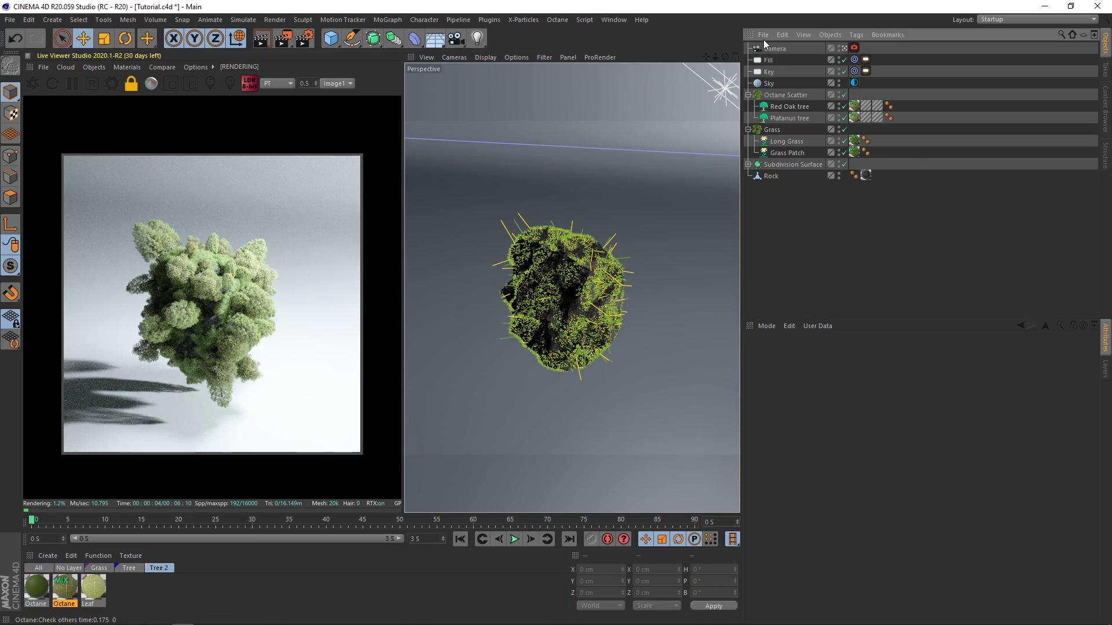
Set the Camera's focal length to Super Tele (300 mm) and dolly it back to about X 1068, Y 1087, Z -2756 cm.
click(891, 353)
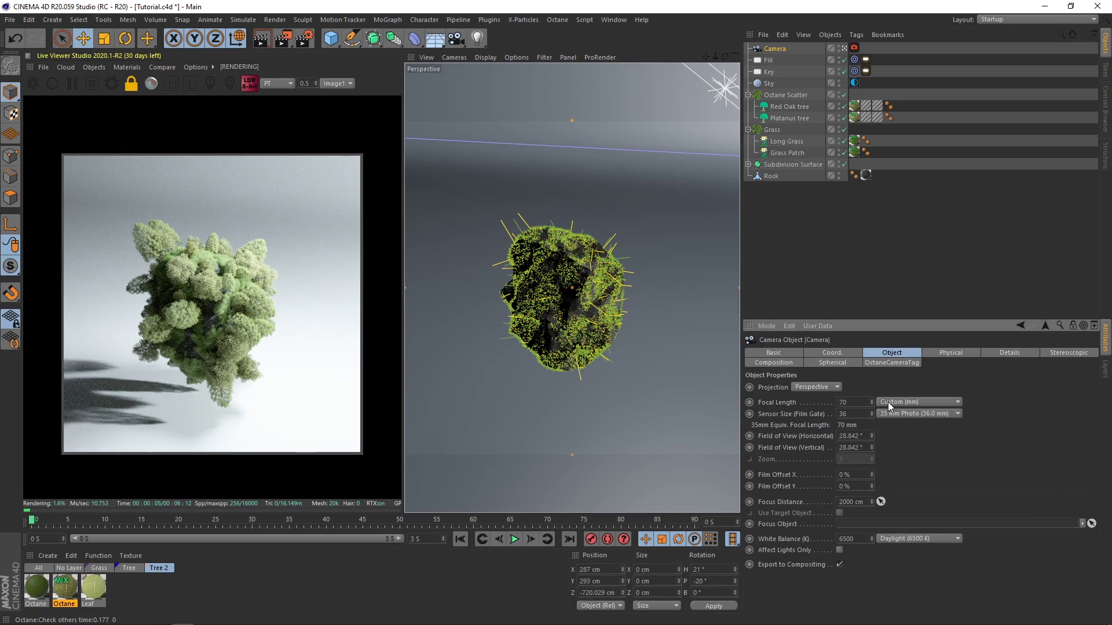
click(888, 402)
click(907, 496)
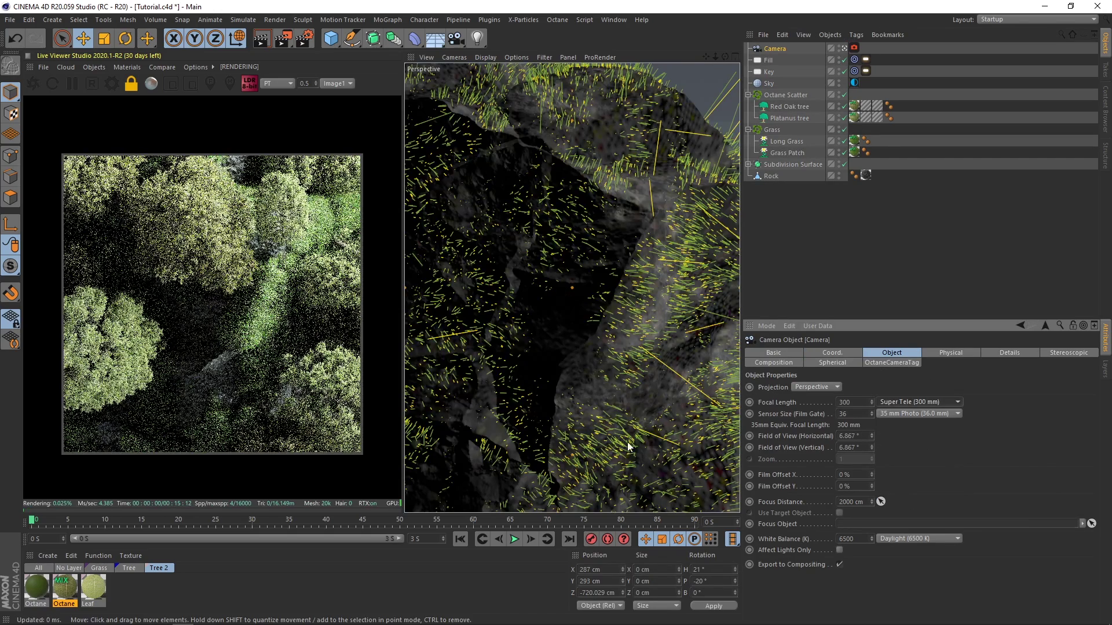
mouse_move(716, 57)
mouse_down()
mouse_move(689, 58)
mouse_move(717, 61)
mouse_up()
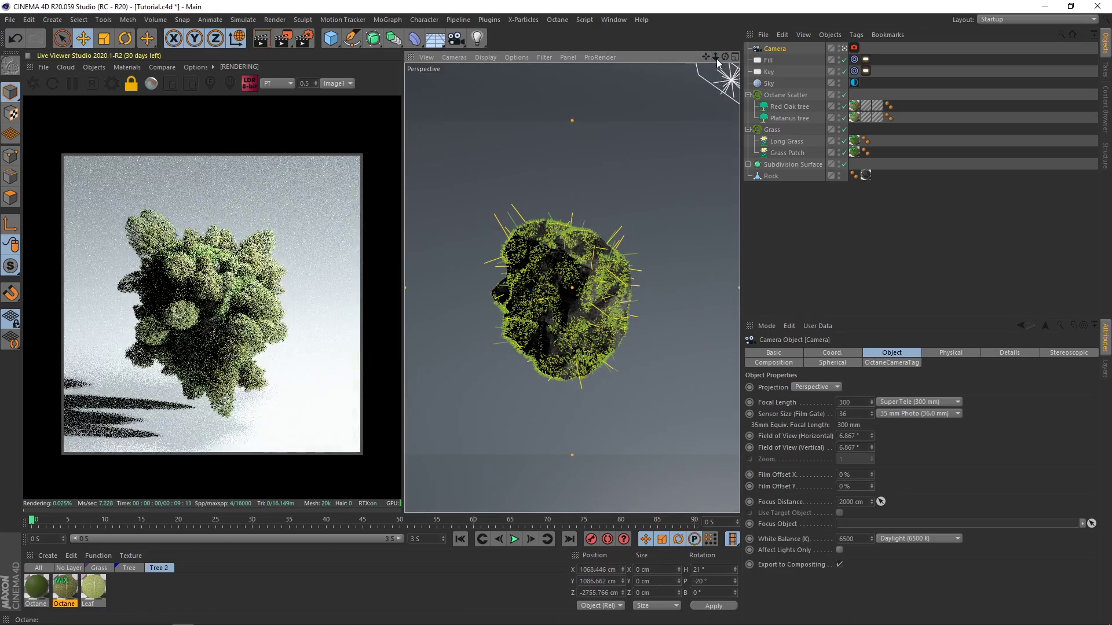
mouse_move(557, 264)
alt+middle_down()
mouse_move(575, 264)
mouse_move(547, 265)
alt+middle_up()
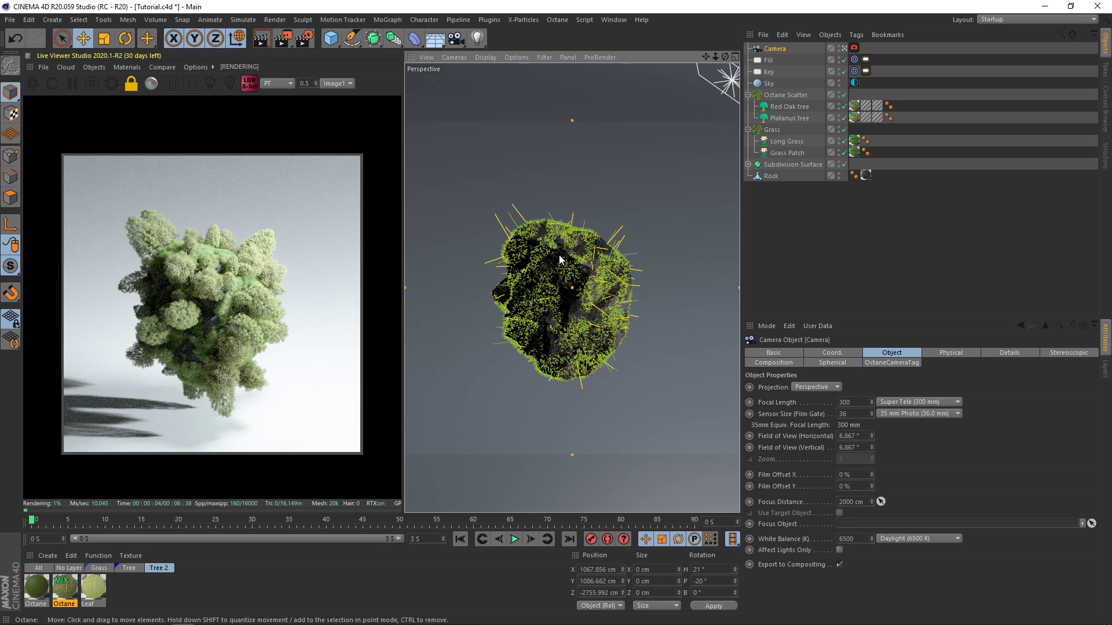
Leave the camera view and move the Fill light behind the rock to about X 107, Z 164 cm.
click(854, 206)
key(h)
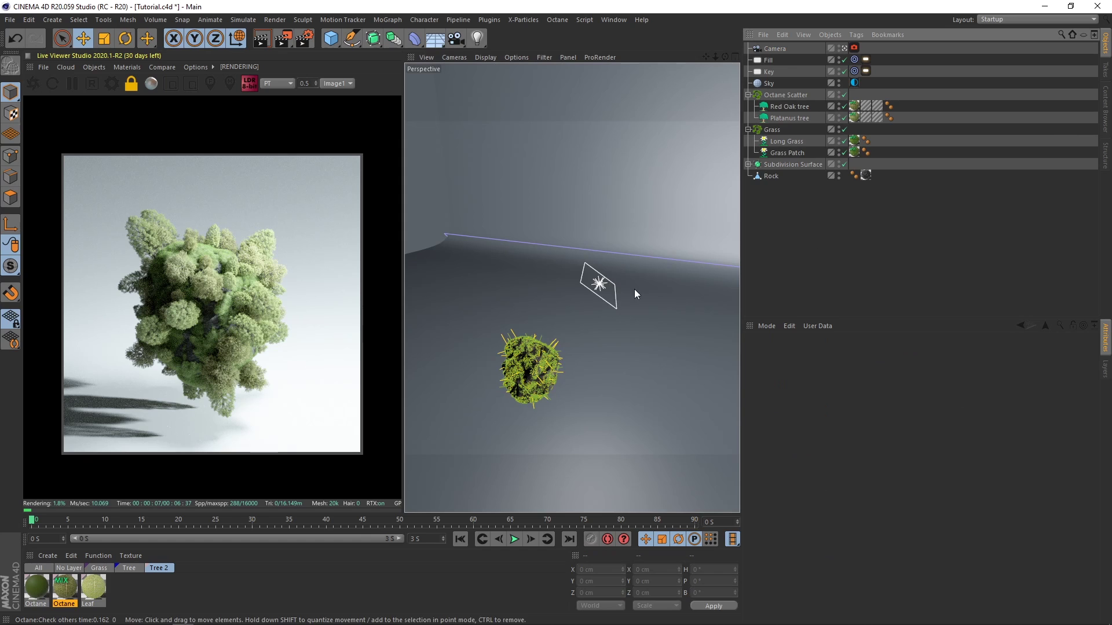
alt+drag(565, 325, 656, 301)
click(769, 62)
alt+middle_drag(655, 300, 524, 321)
drag(493, 310, 497, 373)
alt+middle_drag(496, 373, 542, 334)
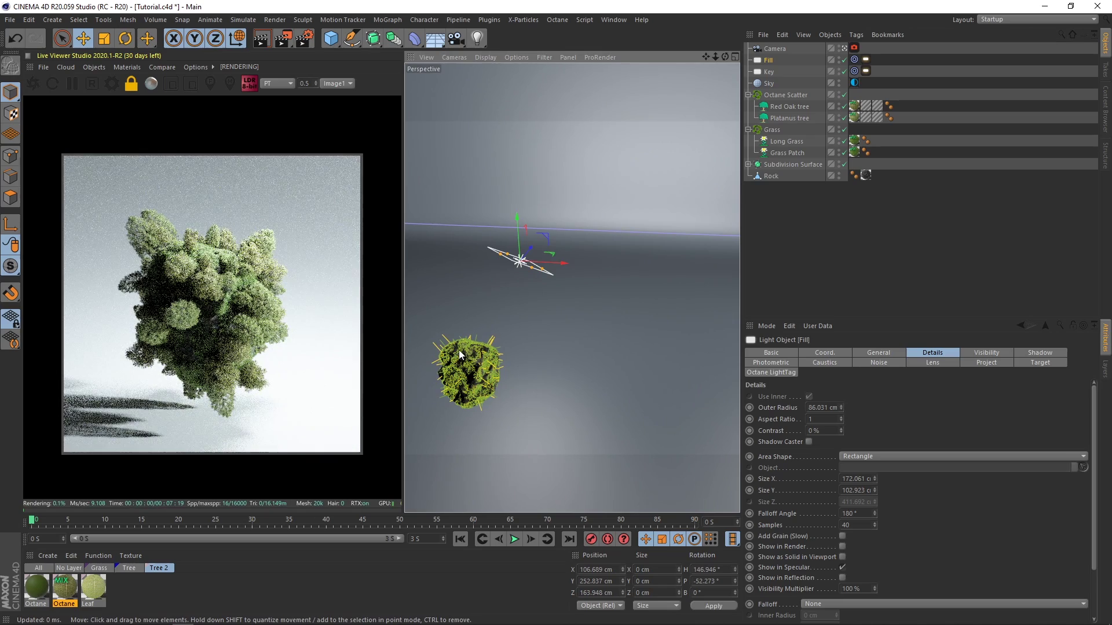
Lower the Fill light to about Y 215 cm and reshape it into a narrow rectangle about 65 by 216 cm.
drag(519, 221, 520, 236)
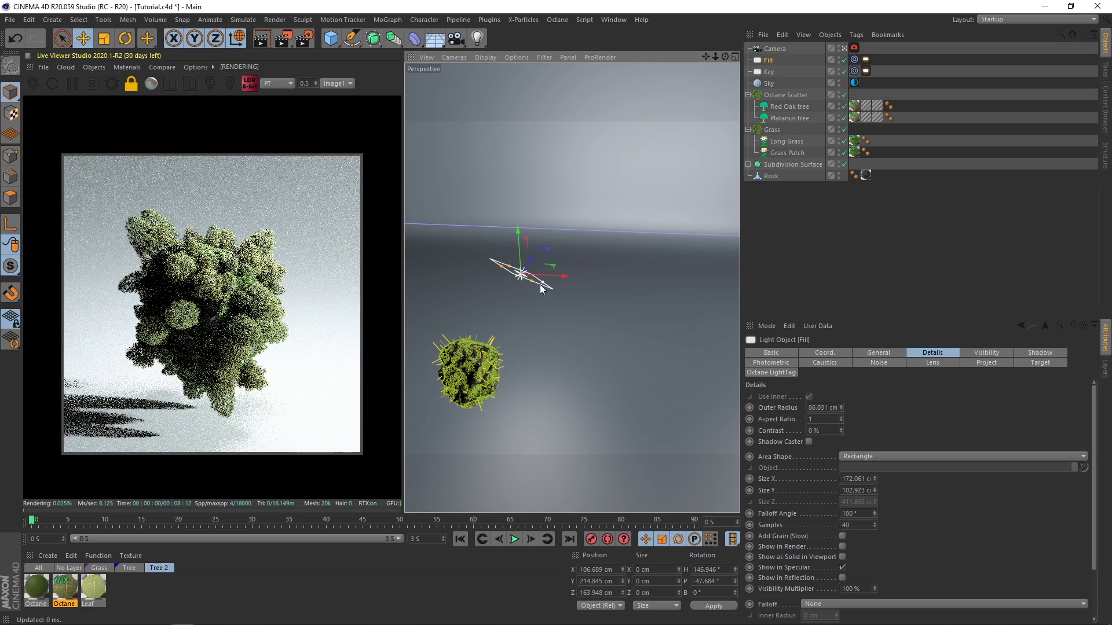
drag(541, 284, 521, 285)
alt+drag(495, 328, 505, 292)
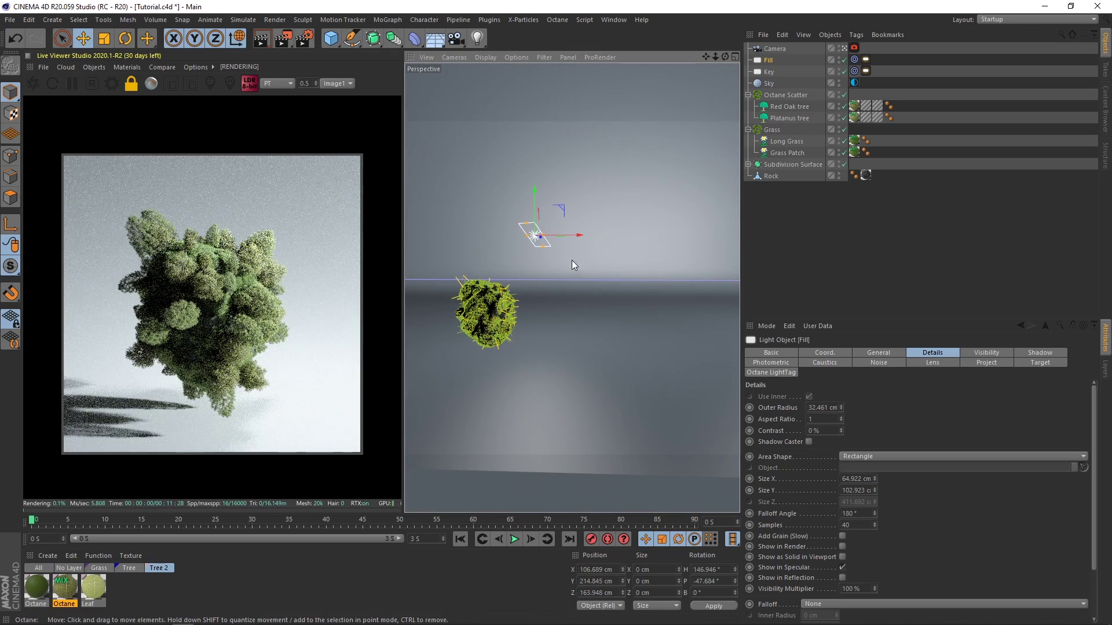
drag(545, 249, 553, 262)
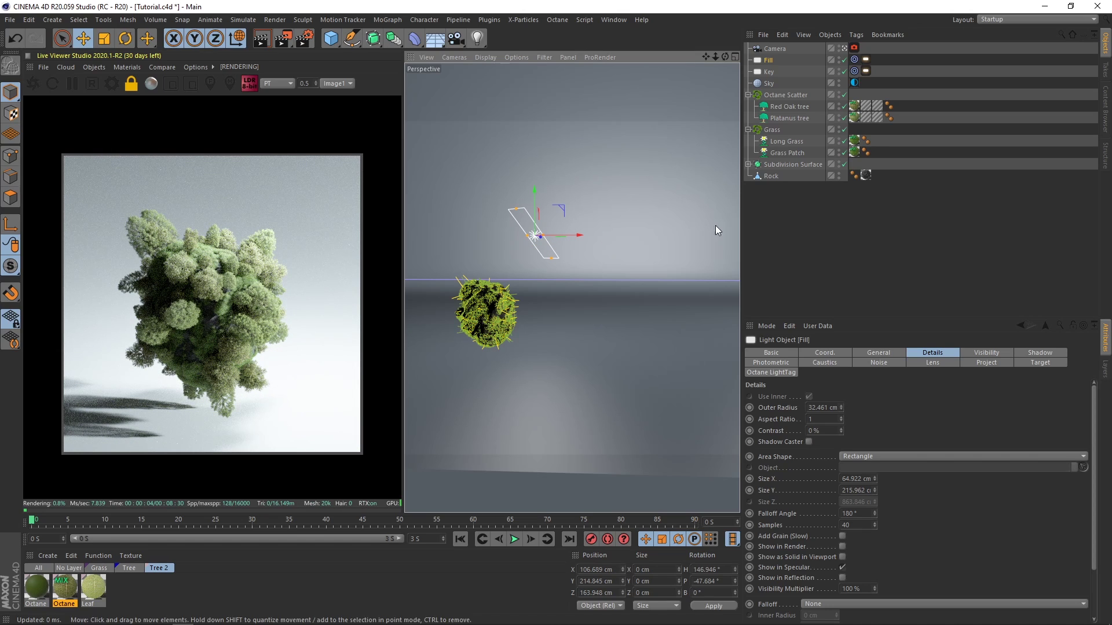
Set the maximum value of the Fill light's falloff map to about 0.39 and move the light to about X 249, Y 231, Z 172 cm.
click(866, 60)
click(857, 353)
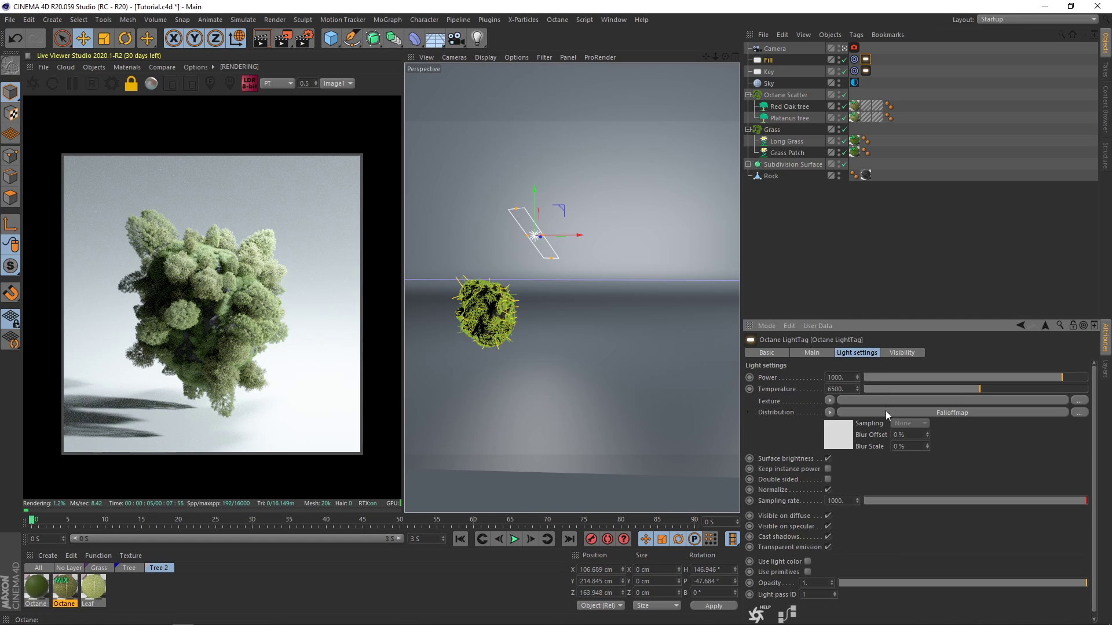
click(839, 434)
drag(901, 400, 949, 400)
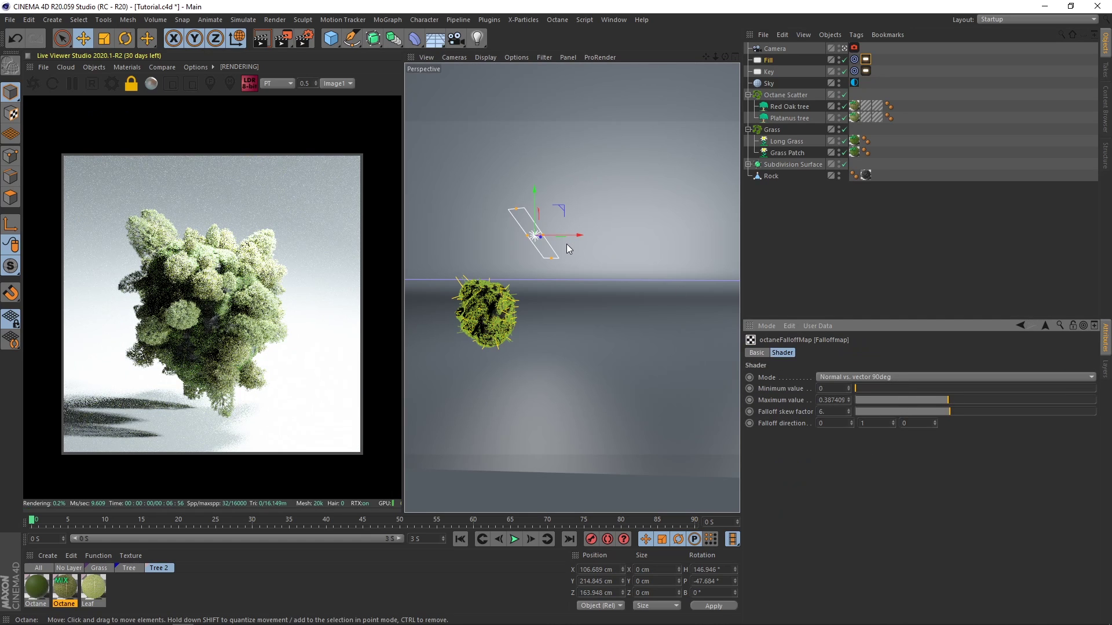
drag(566, 244, 610, 238)
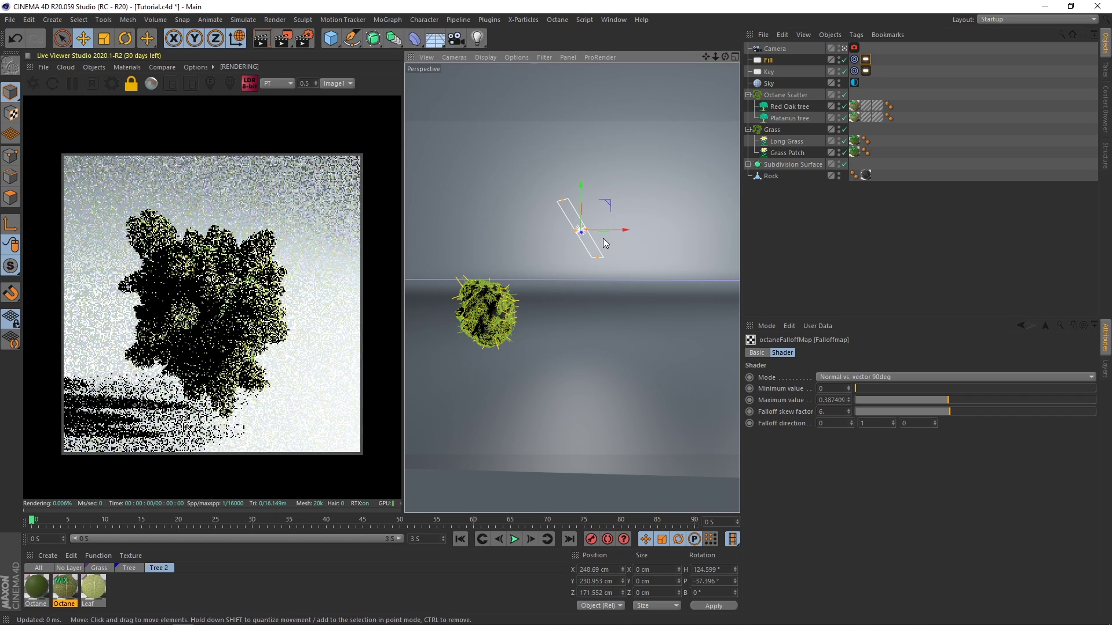
click(869, 249)
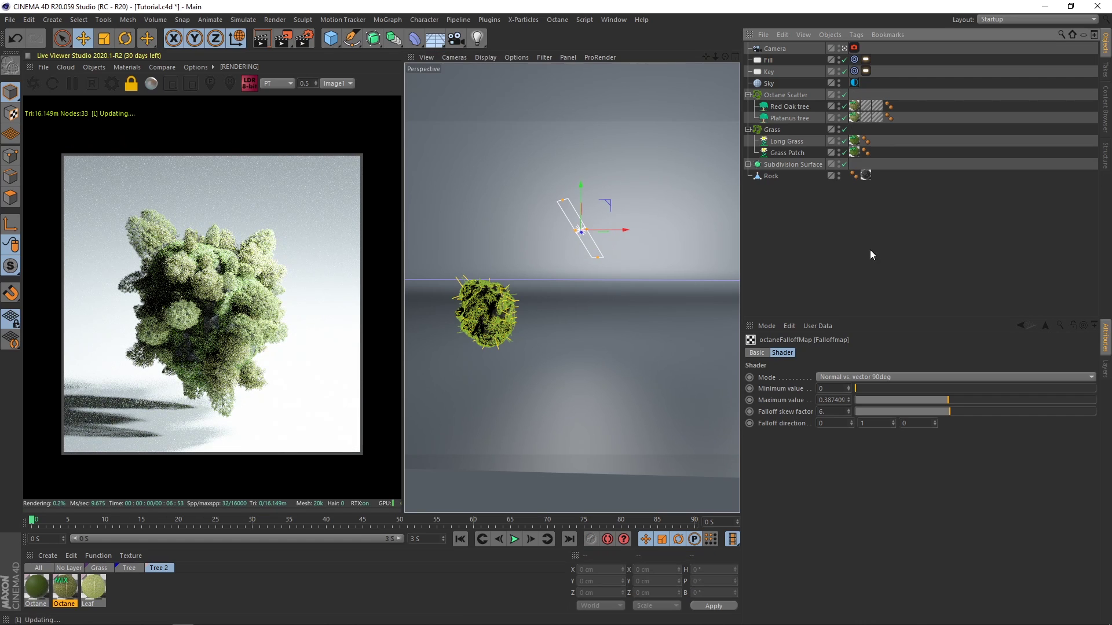
Move the backdrop's Subdivision Surface closer to the rock, to about Z 989 cm.
click(777, 166)
alt+drag(565, 335, 551, 346)
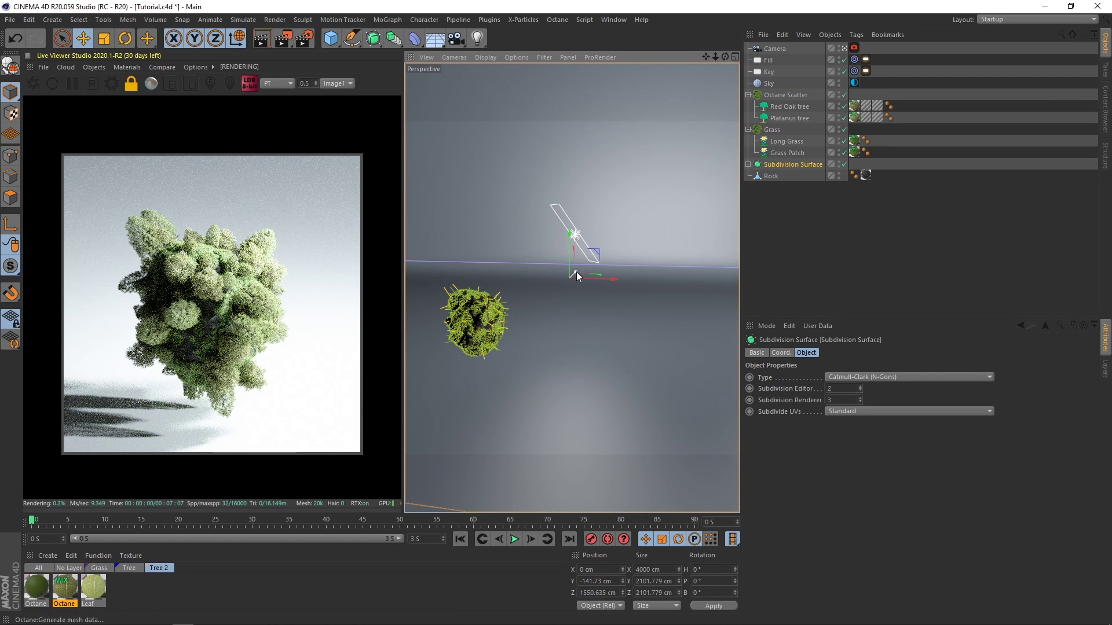
mouse_move(575, 272)
mouse_down()
mouse_move(527, 318)
mouse_move(590, 276)
mouse_move(573, 281)
mouse_up()
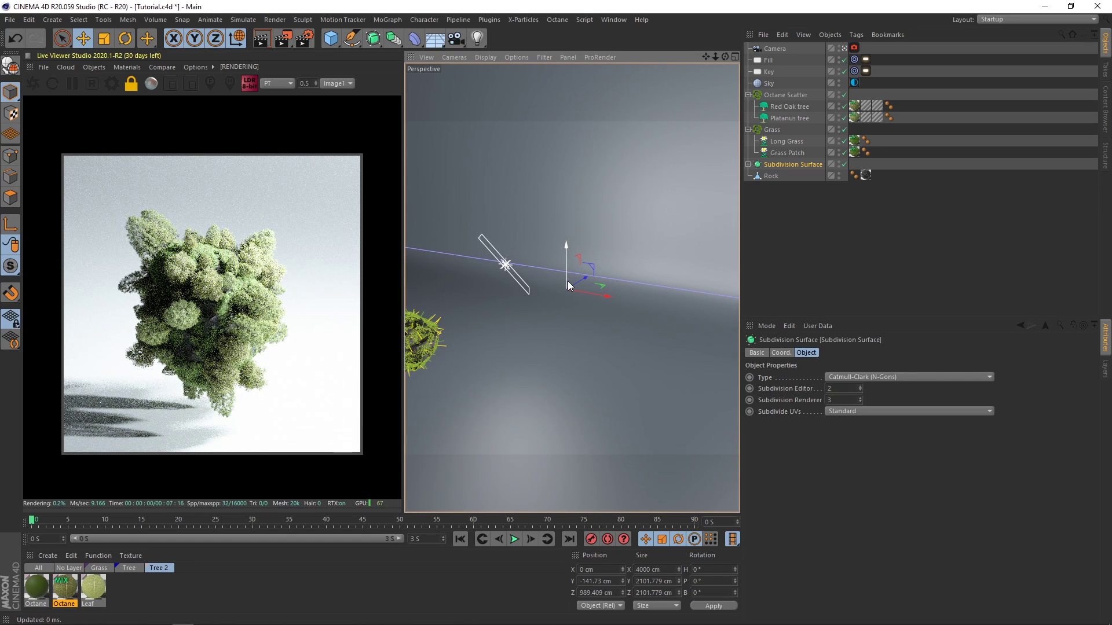
click(864, 245)
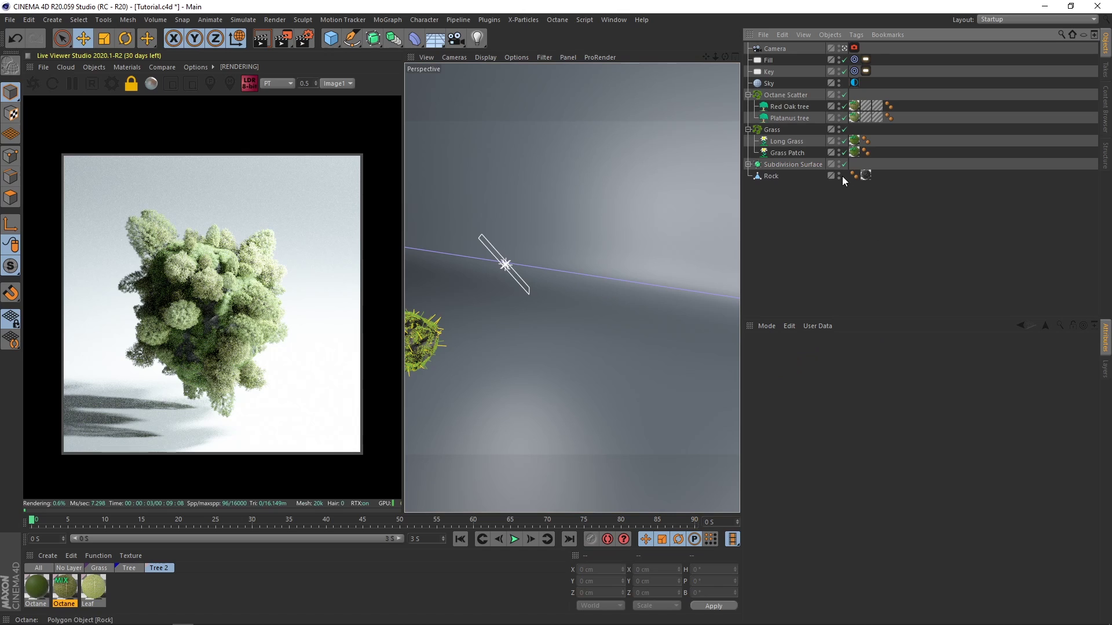
key(ctrl+shift+z)
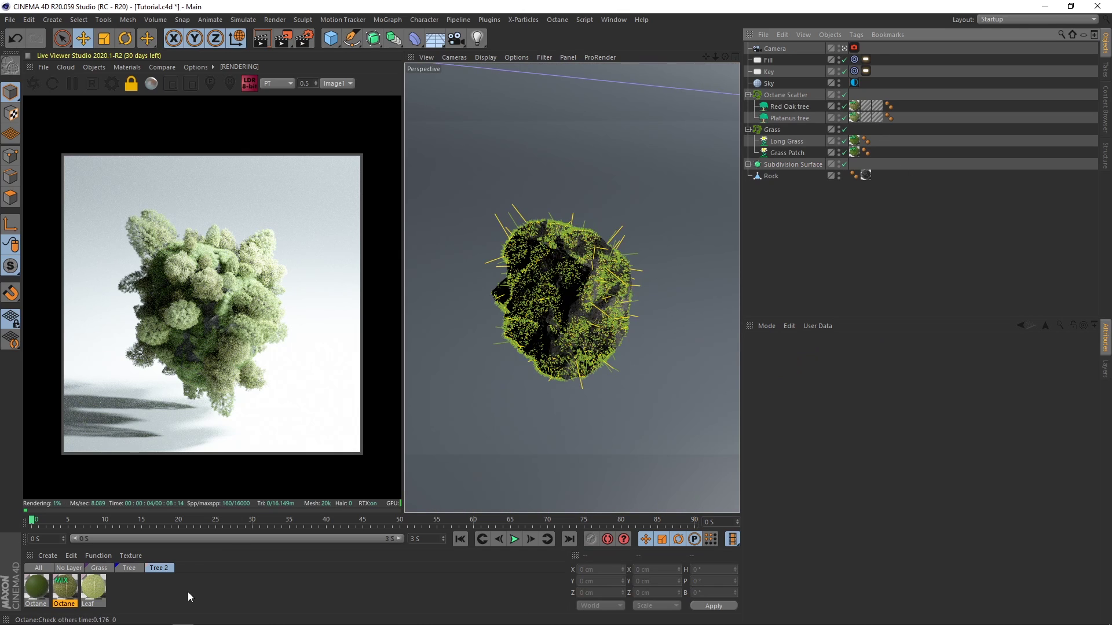
Create an Octane Glossy material for the backdrop and change its material type to Diffuse.
click(69, 568)
click(127, 68)
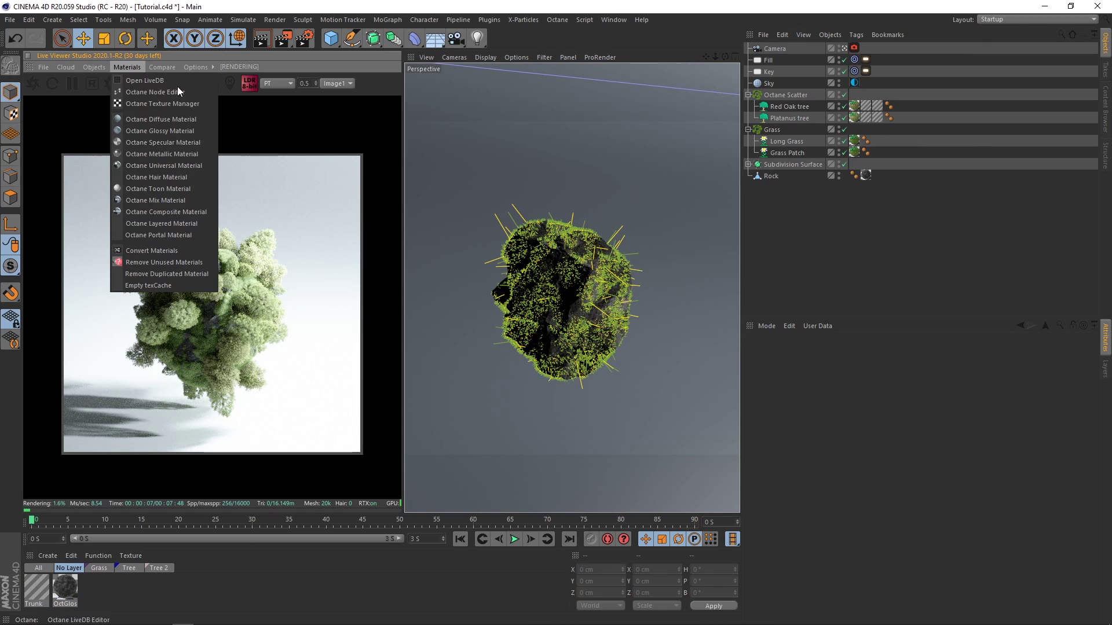
click(173, 130)
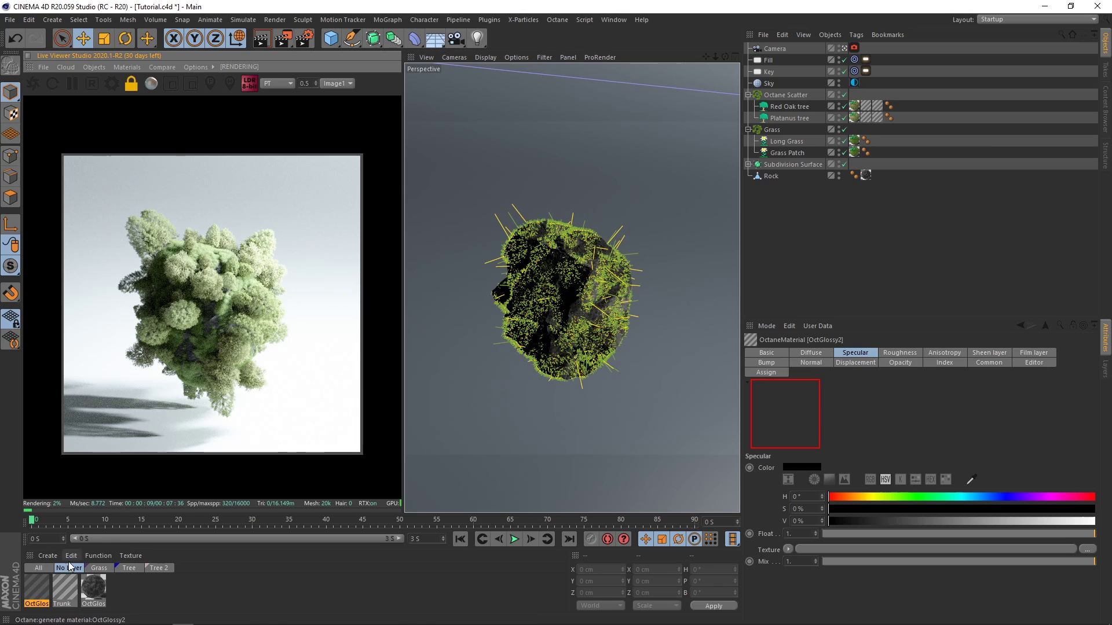
click(811, 353)
click(766, 353)
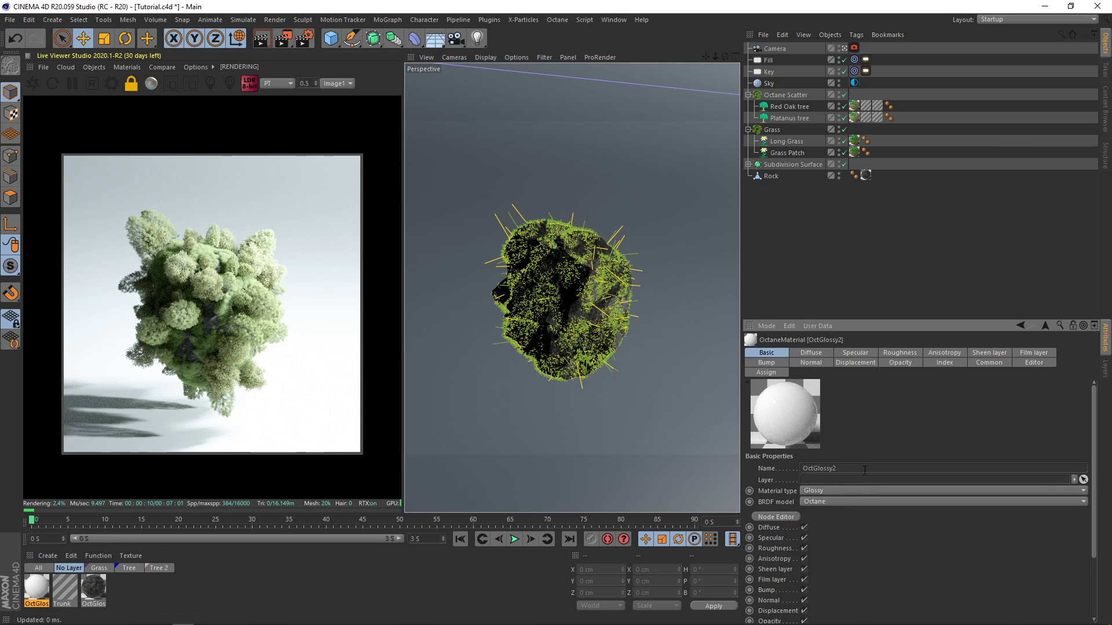
click(834, 480)
click(826, 507)
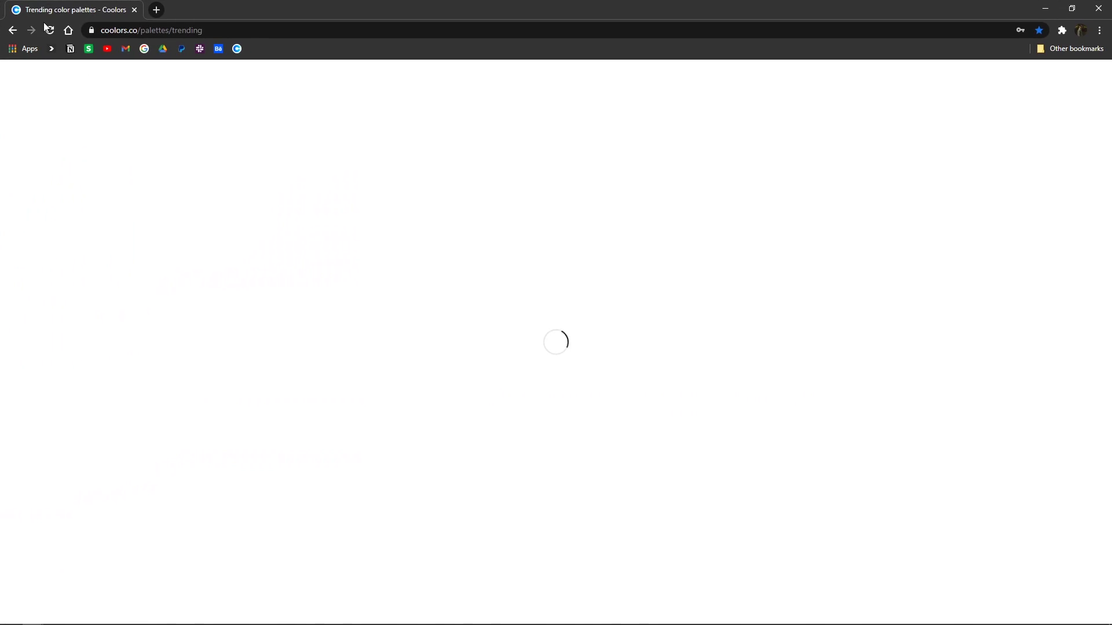
Switch to the Coolors website and browse the trending palettes for the dark grey 343A40.
scroll(349, 240, down, 2)
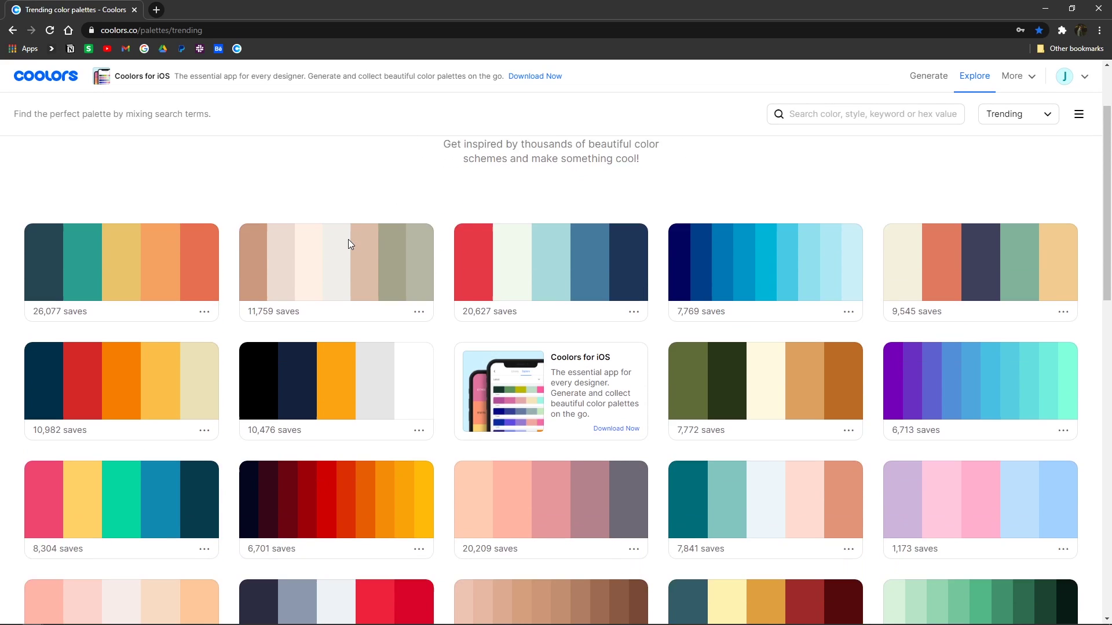
scroll(348, 240, up, 2)
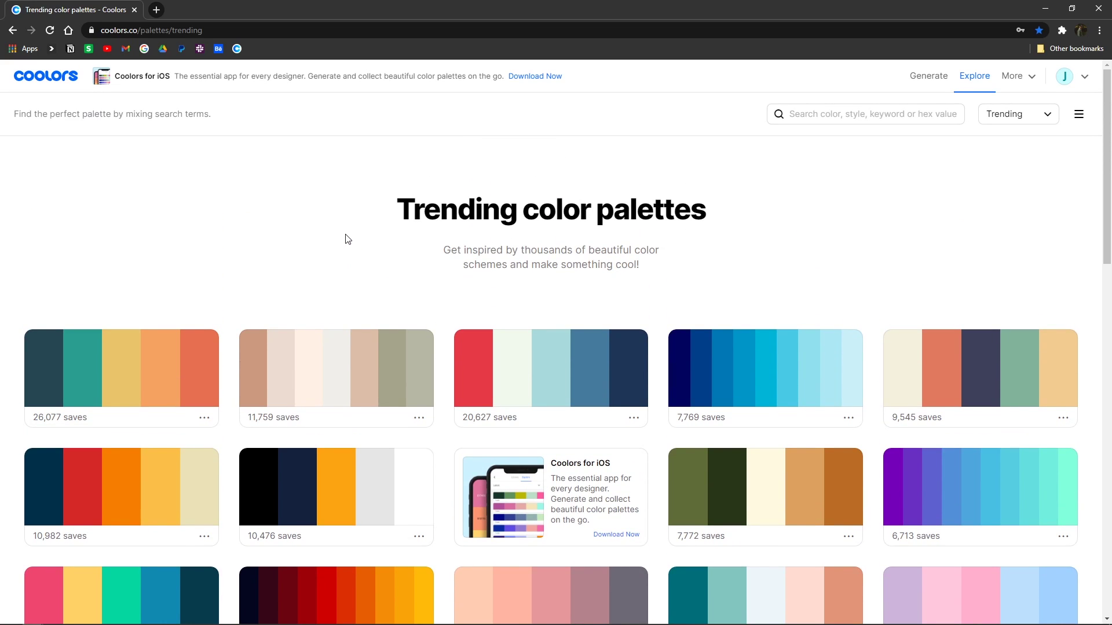
scroll(347, 239, down, 5)
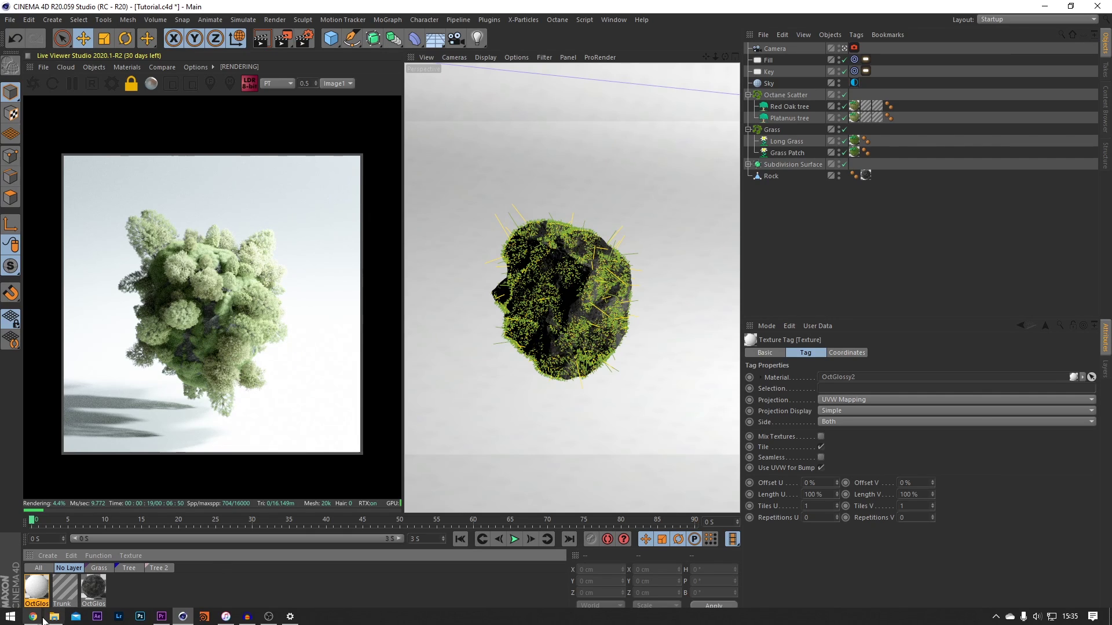
mouse_move(33, 616)
click(187, 570)
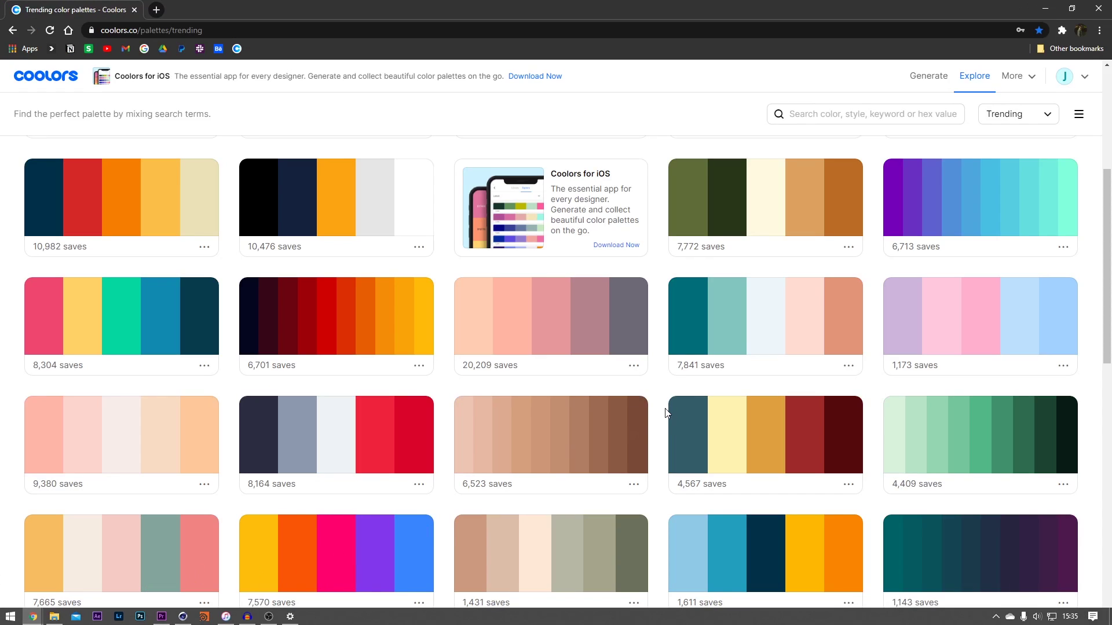
scroll(857, 460, down, 2)
scroll(848, 458, down, 1)
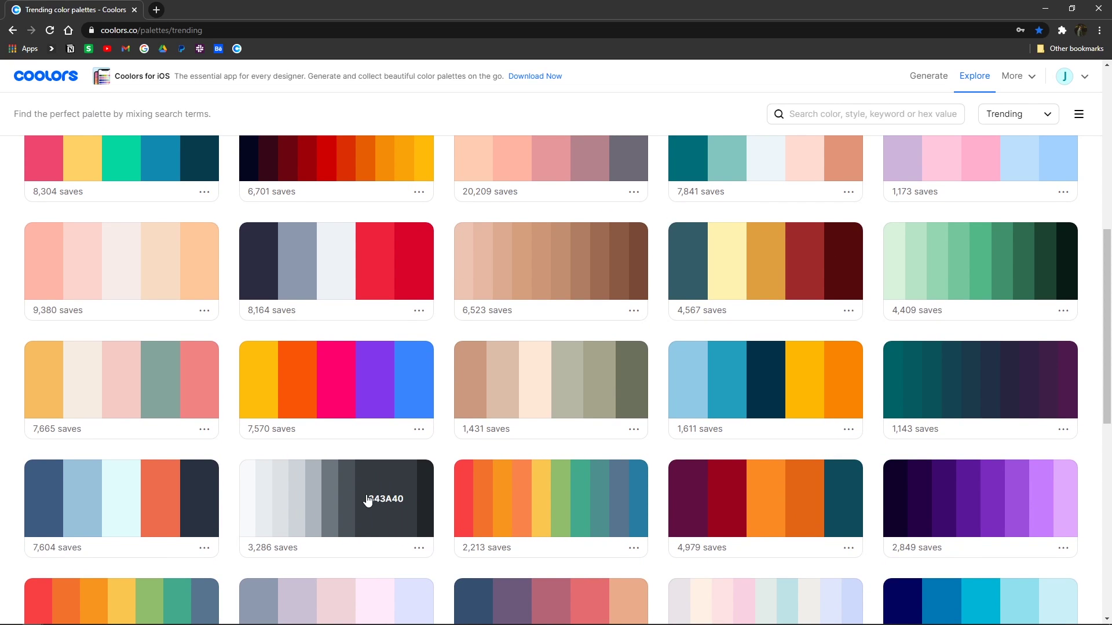
scroll(365, 511, down, 1)
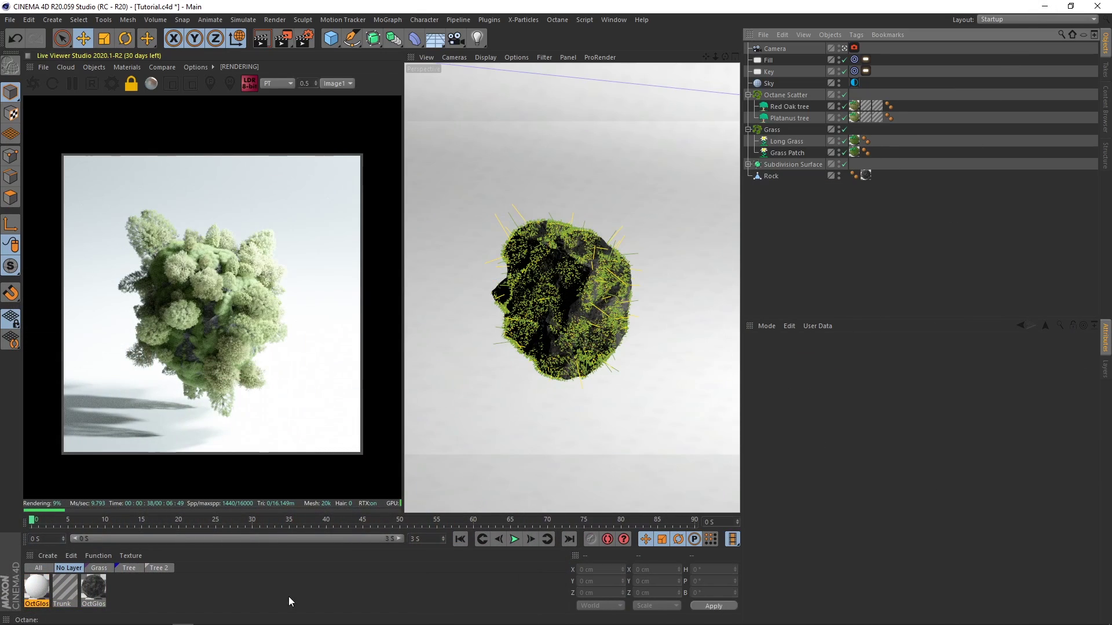
Switch back to Cinema 4D and set the backdrop material's diffuse color to hex 343A40.
click(32, 593)
click(817, 353)
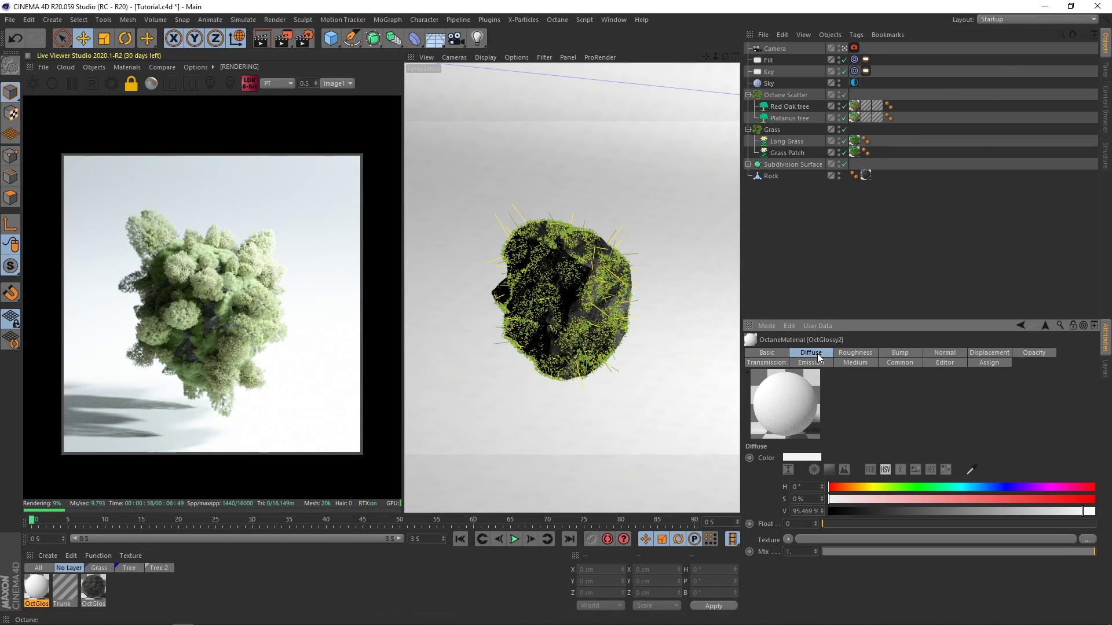
click(930, 470)
text(343a40)
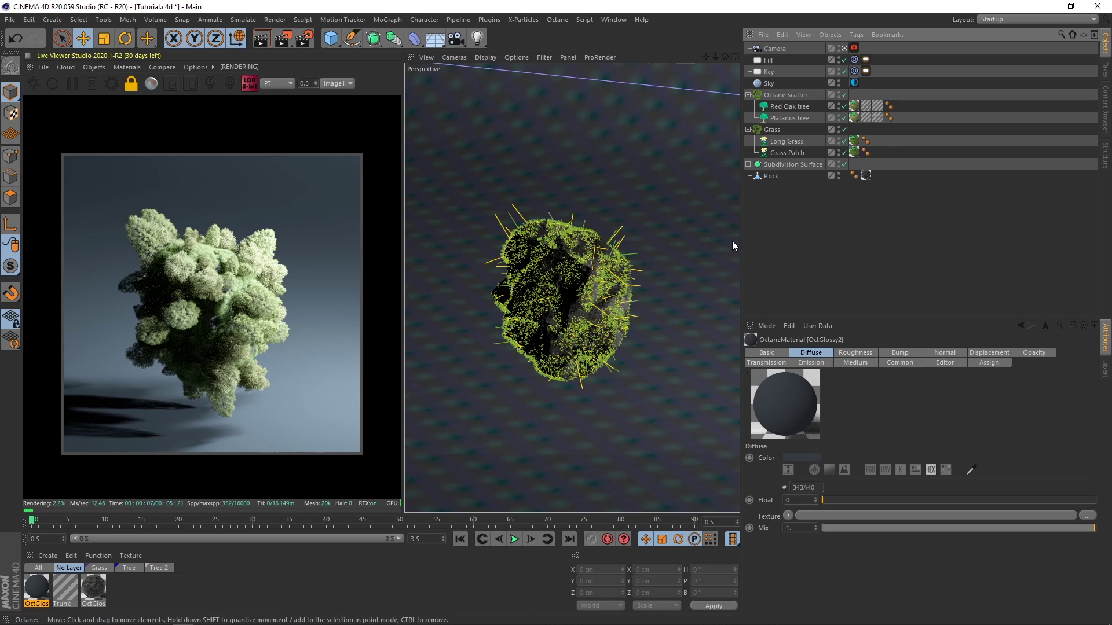
Reduce the exposure in the Octane camera imager to about 0.4 and raise the gamma to about 1.3.
click(854, 48)
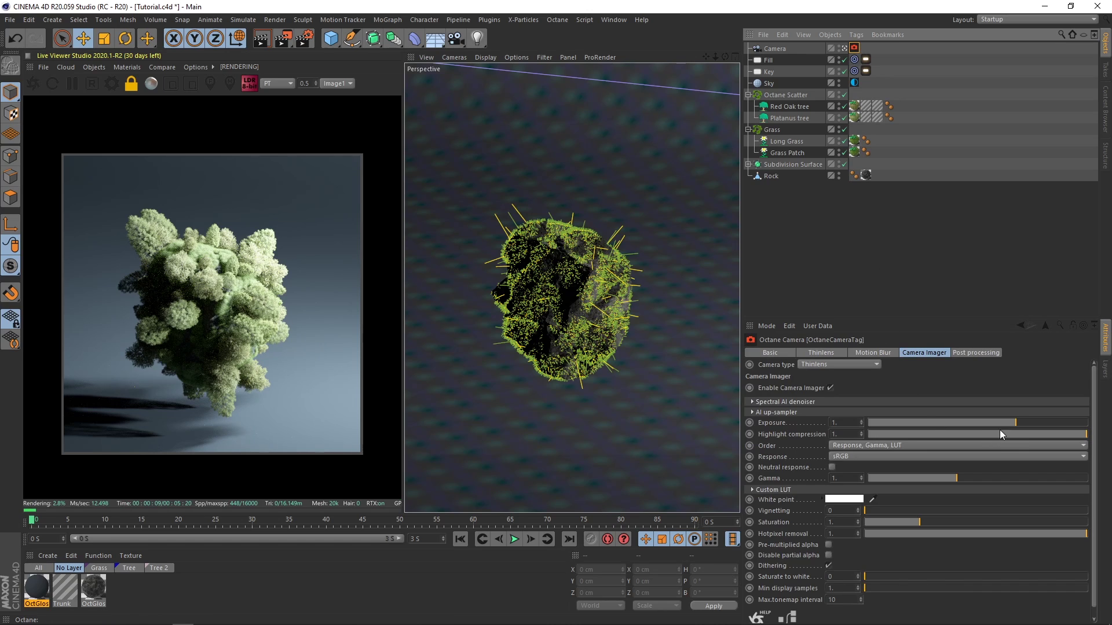
drag(959, 436, 946, 499)
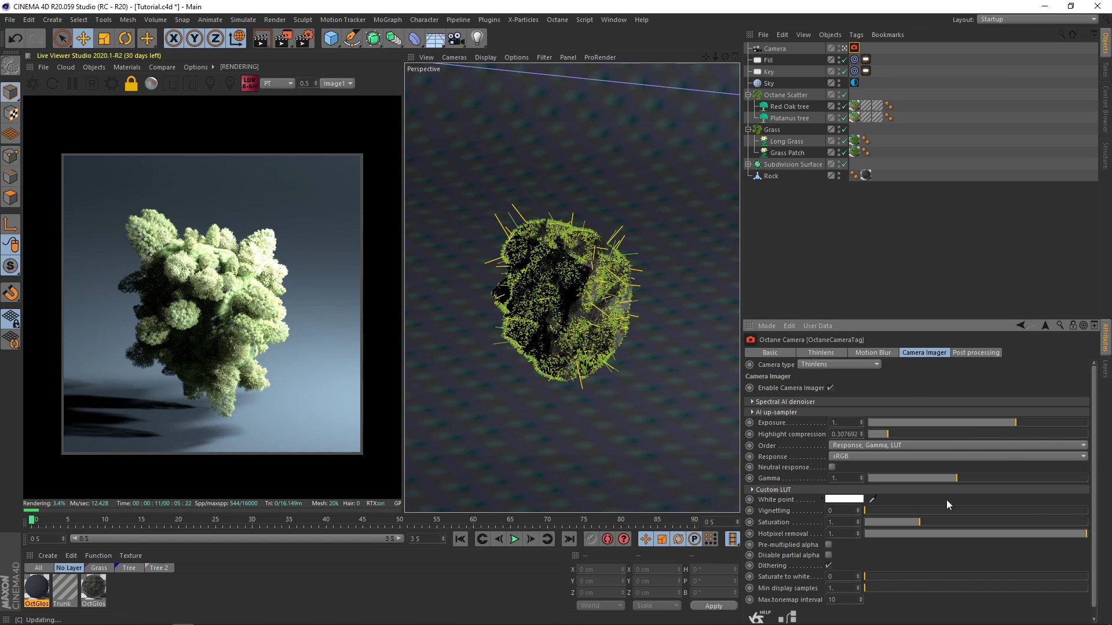
drag(1013, 423, 997, 423)
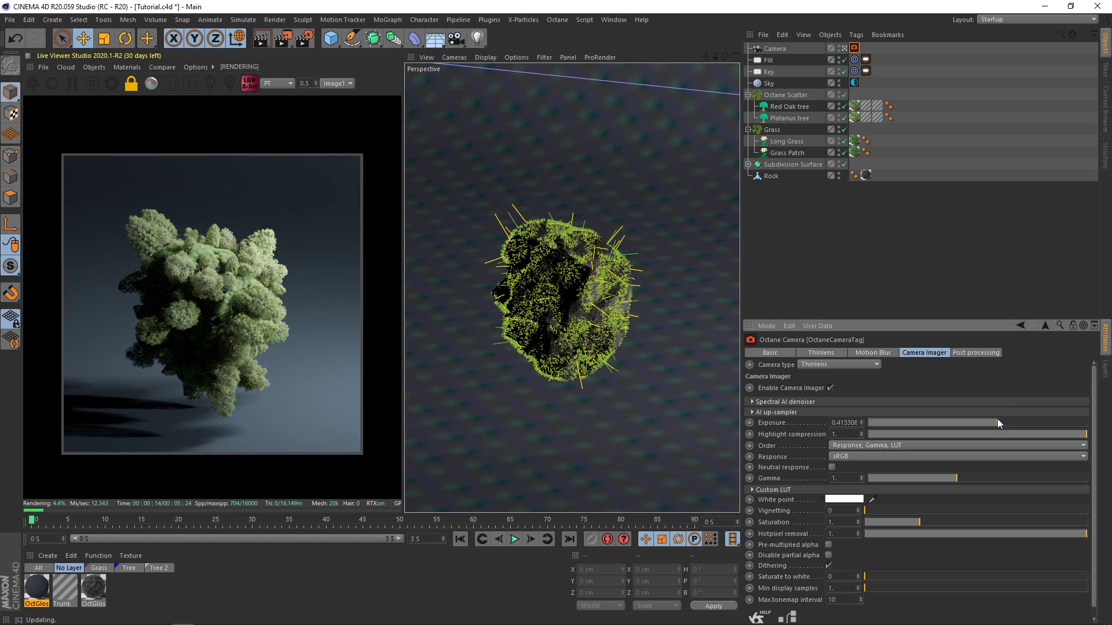
drag(955, 479, 971, 478)
drag(996, 423, 993, 423)
drag(971, 478, 967, 480)
click(914, 225)
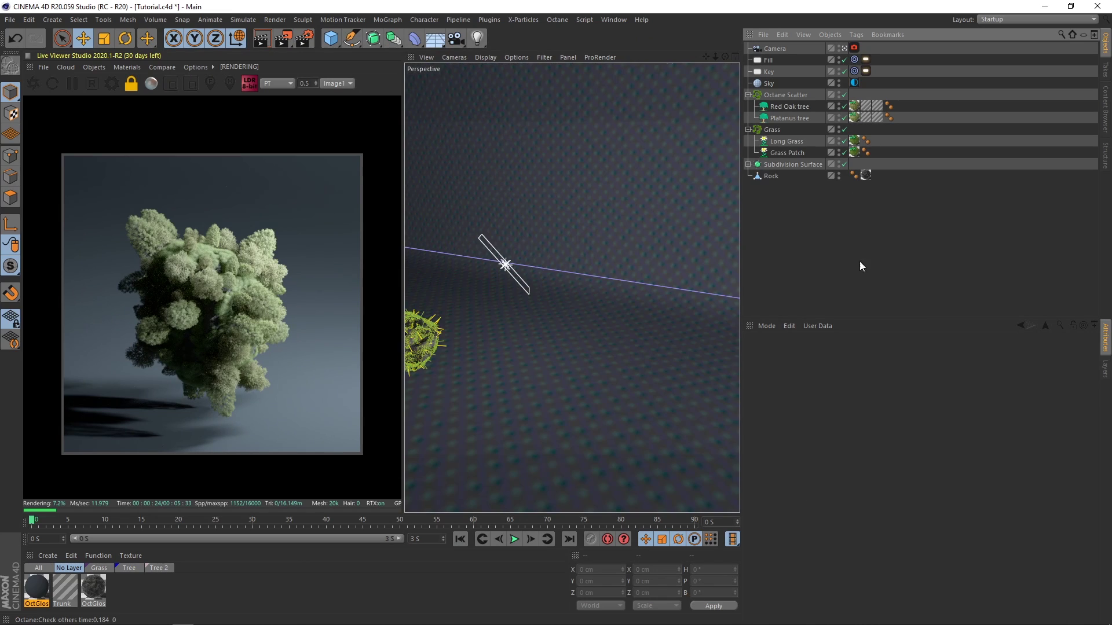
Duplicate the Fill light farther back at about Z 335 cm, delete the copy's target tag and place it below the Camera in the hierarchy.
alt+middle_drag(570, 273, 584, 277)
scroll(583, 278, down, 5)
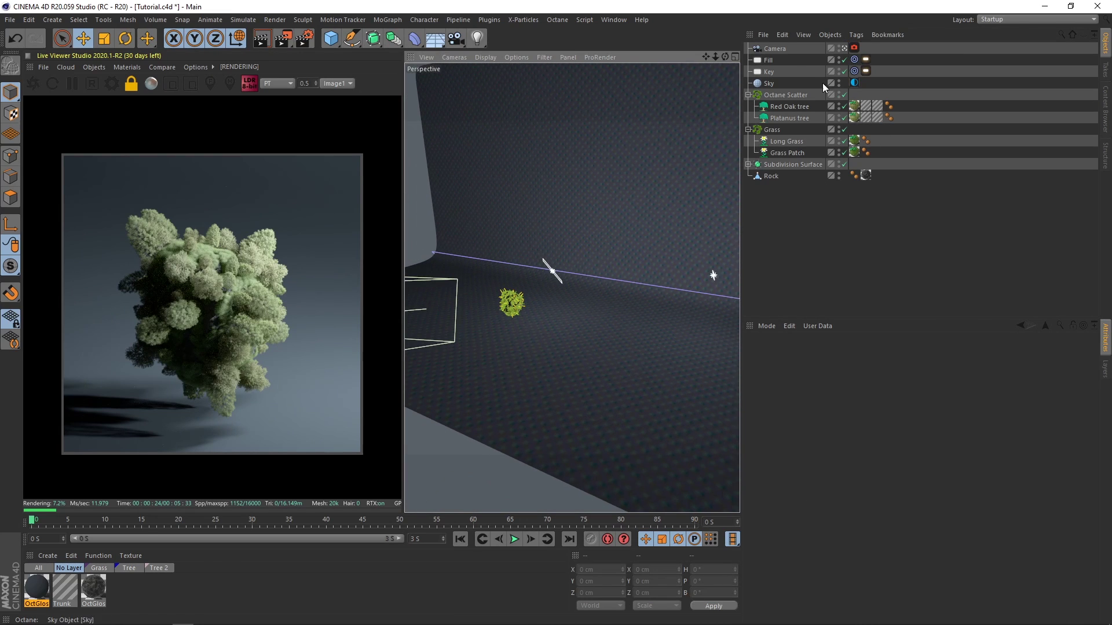
click(774, 63)
ctrl+drag(573, 262, 585, 257)
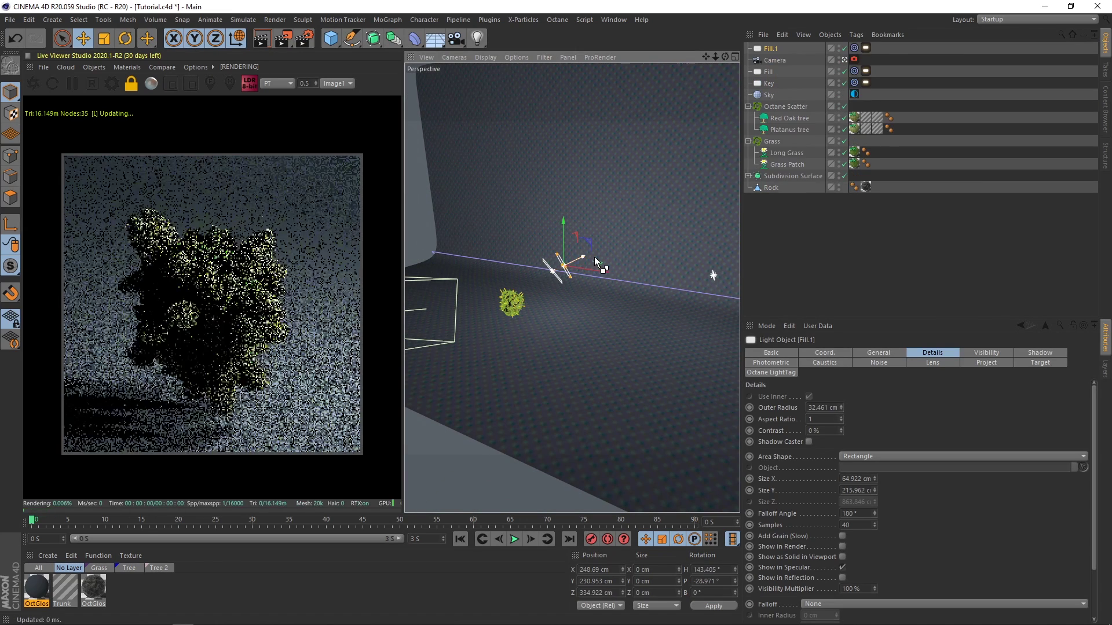
click(855, 48)
key(Delete)
drag(769, 49, 772, 66)
Reset the duplicated Fill light's heading and pitch rotation to 0°.
click(825, 353)
click(931, 386)
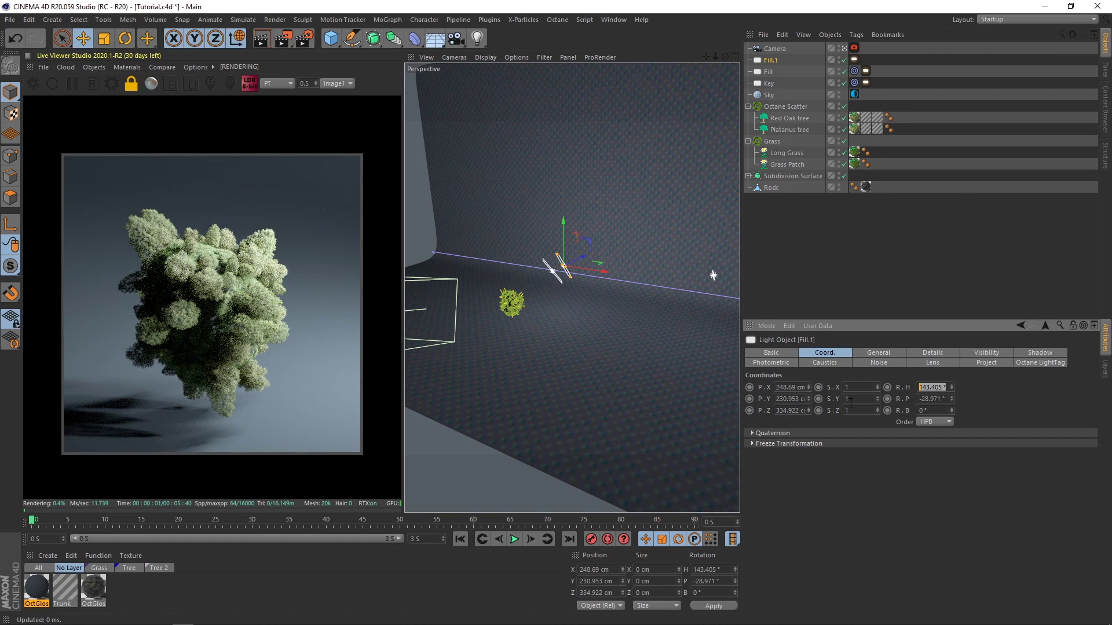
text(0)
key(Return)
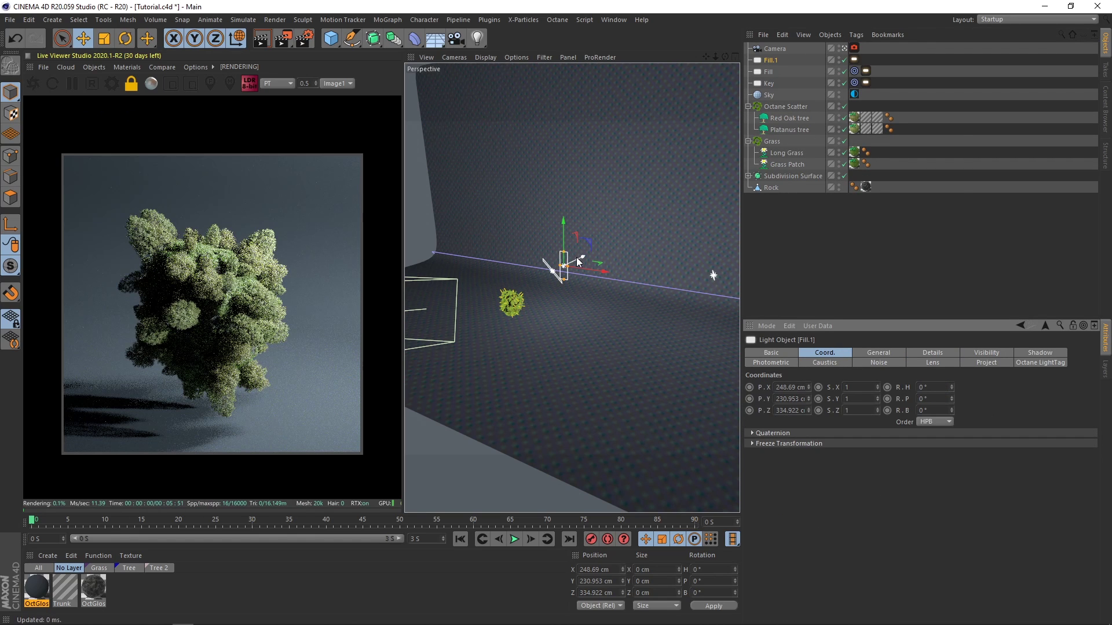
Enlarge the duplicated Fill light into a wide rectangle and move it to about Y 479, Z 113 cm.
drag(590, 290, 562, 277)
key(ctrl+z)
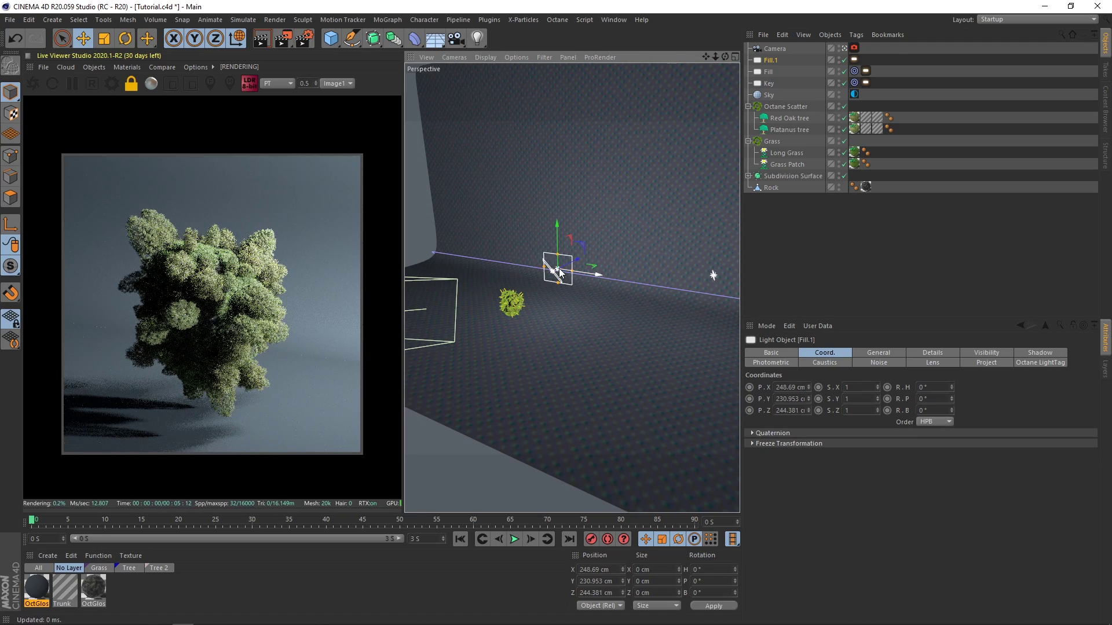
drag(579, 259, 549, 268)
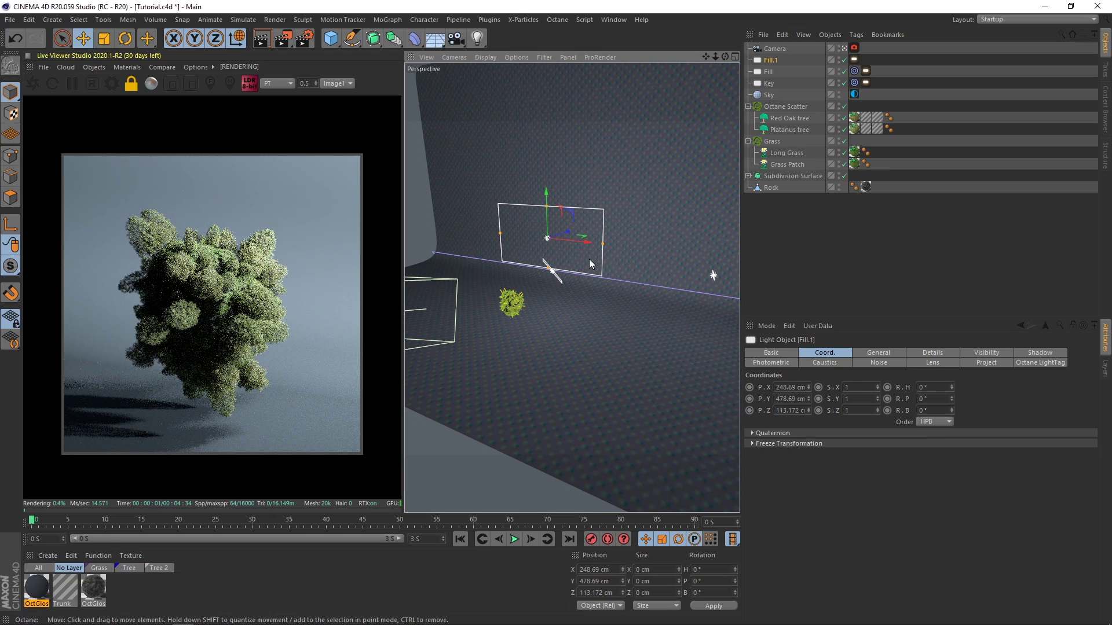
click(811, 244)
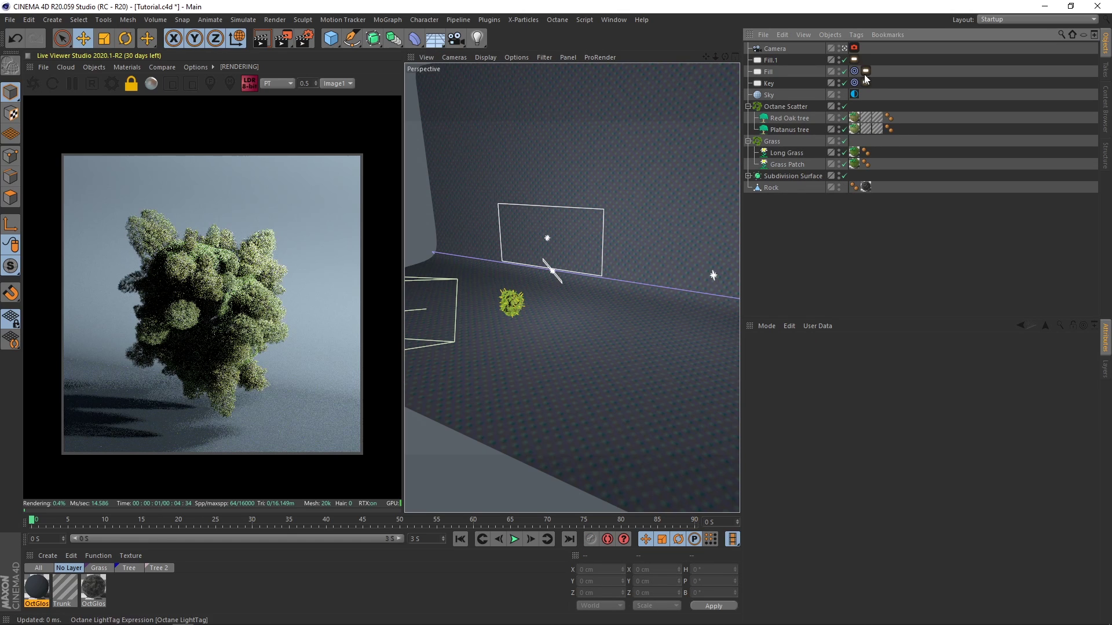
Lower the exposure in the Octane camera imager to about 0.28 and set the gamma to about 1.32.
click(854, 47)
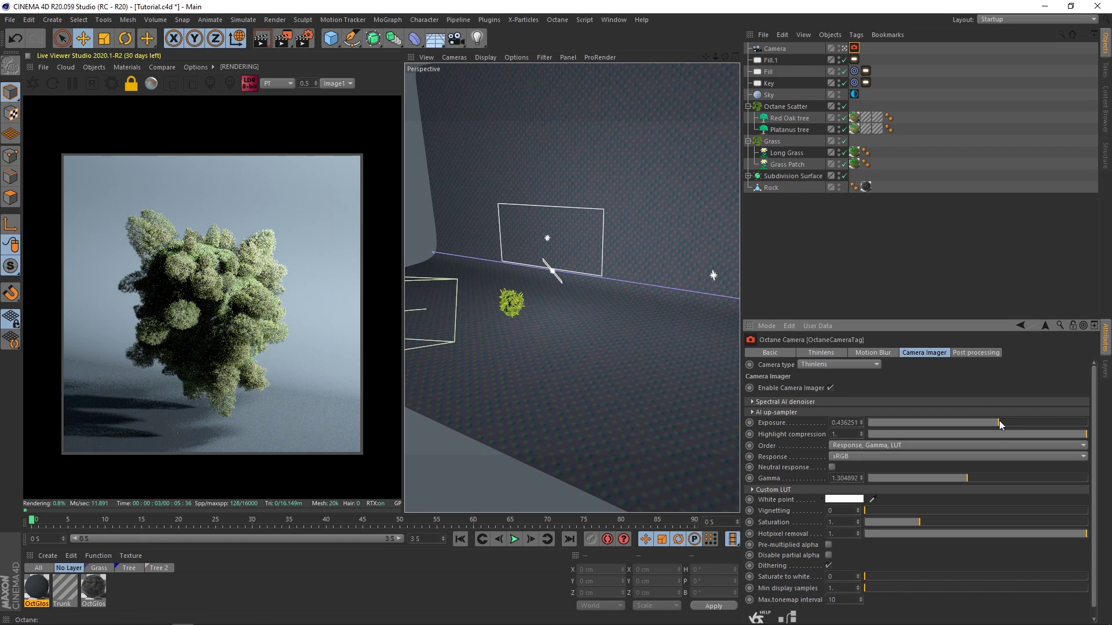
drag(999, 422, 992, 422)
drag(966, 480, 967, 480)
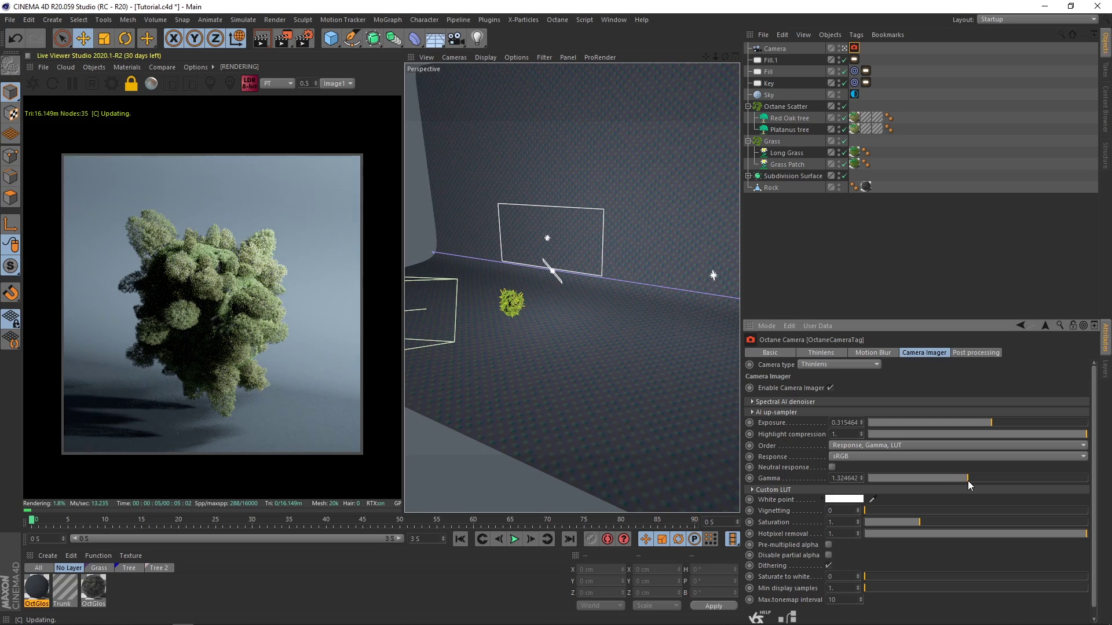
drag(991, 422, 989, 422)
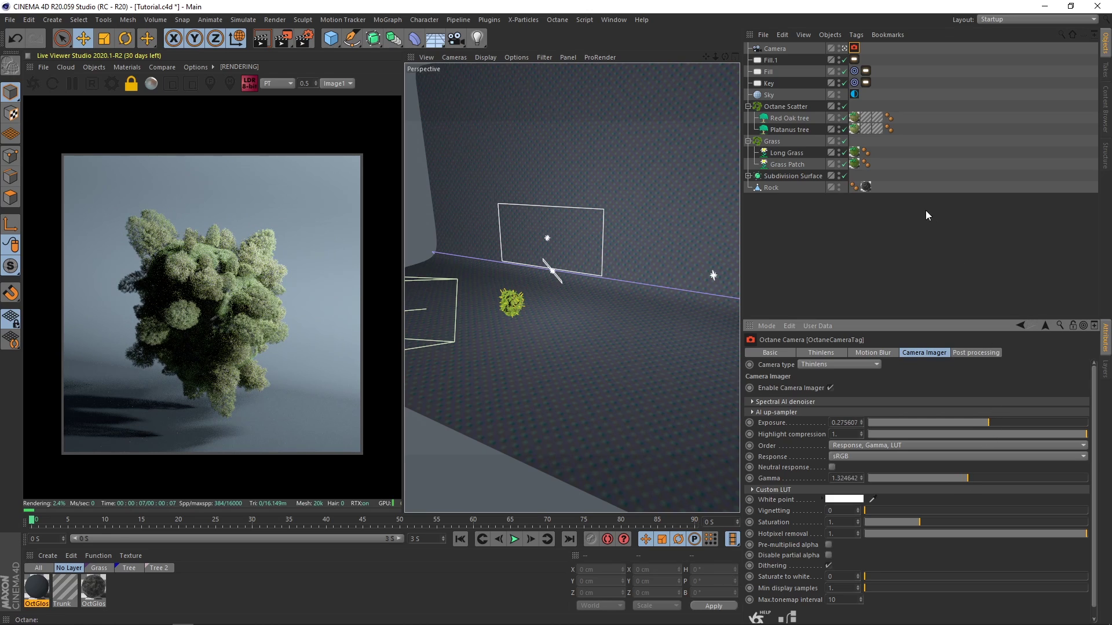
click(902, 204)
Test a white Sky environment colour, and settle on a near-black RGB spectrum with brightness about 3%.
click(856, 96)
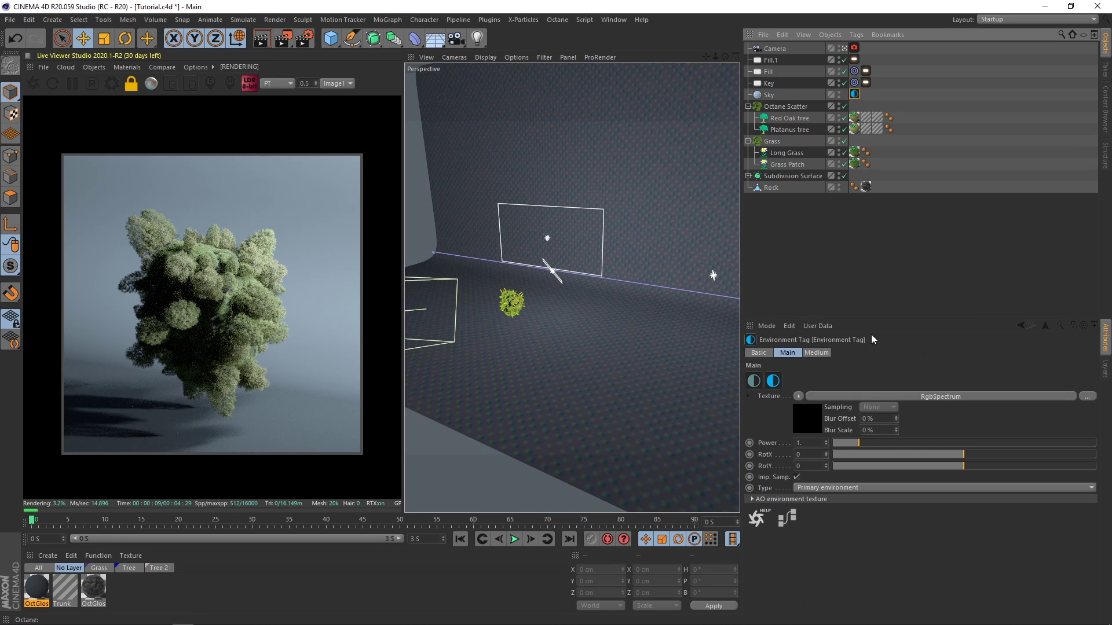
click(817, 416)
drag(832, 435, 1097, 433)
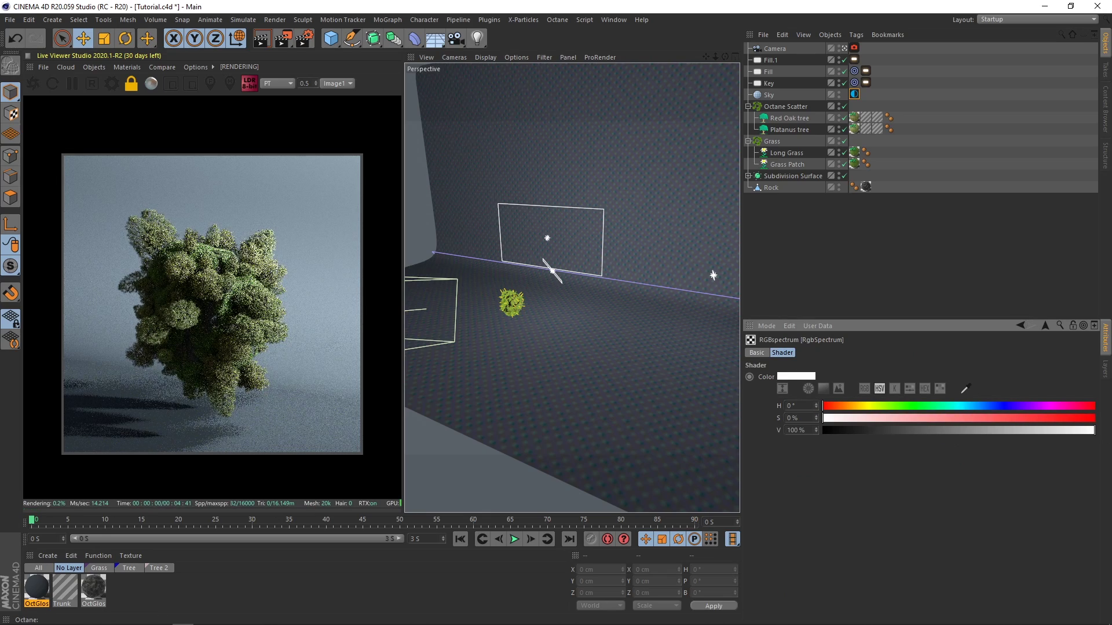
drag(861, 432, 830, 431)
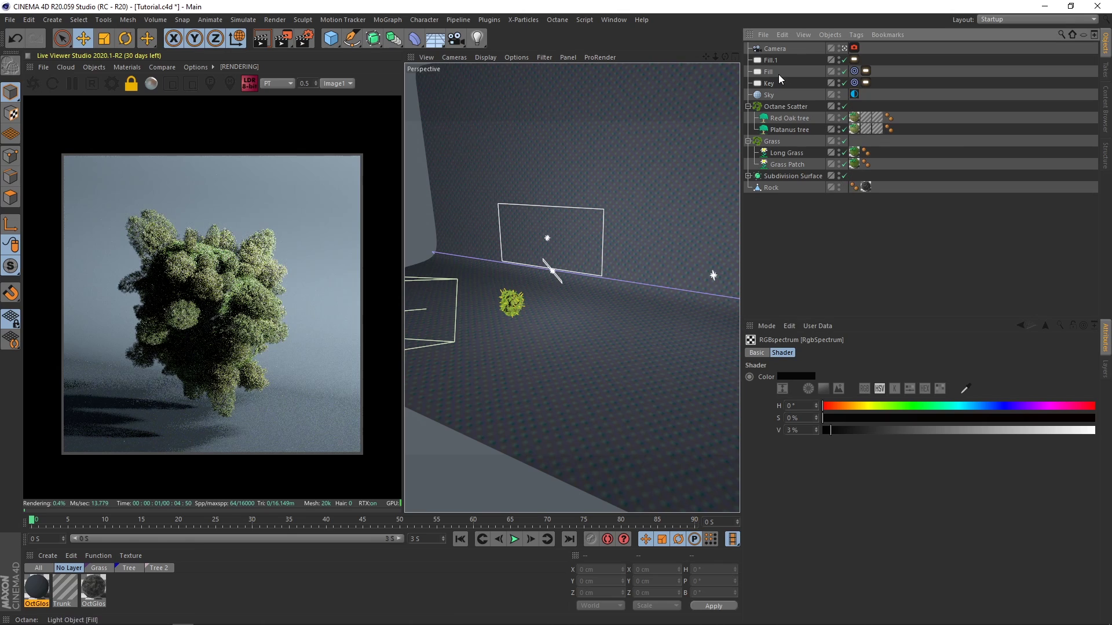
Tilt the large Fill.1 light behind the rock by rotating its pitch.
click(773, 73)
alt+drag(519, 292, 519, 220)
click(771, 61)
key(r)
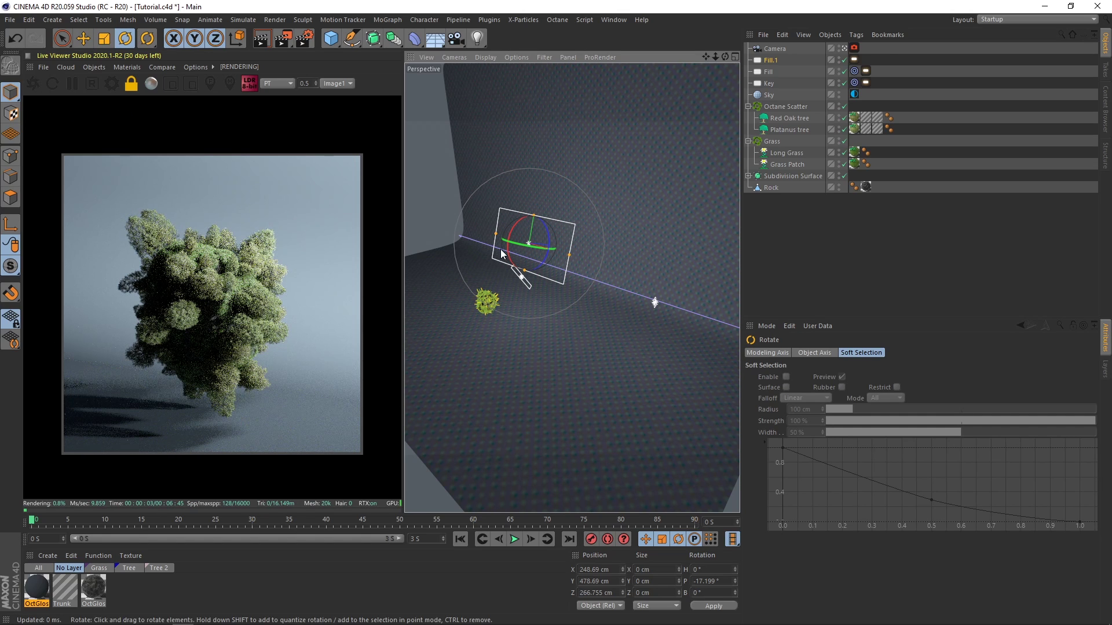
drag(508, 245, 515, 228)
click(781, 234)
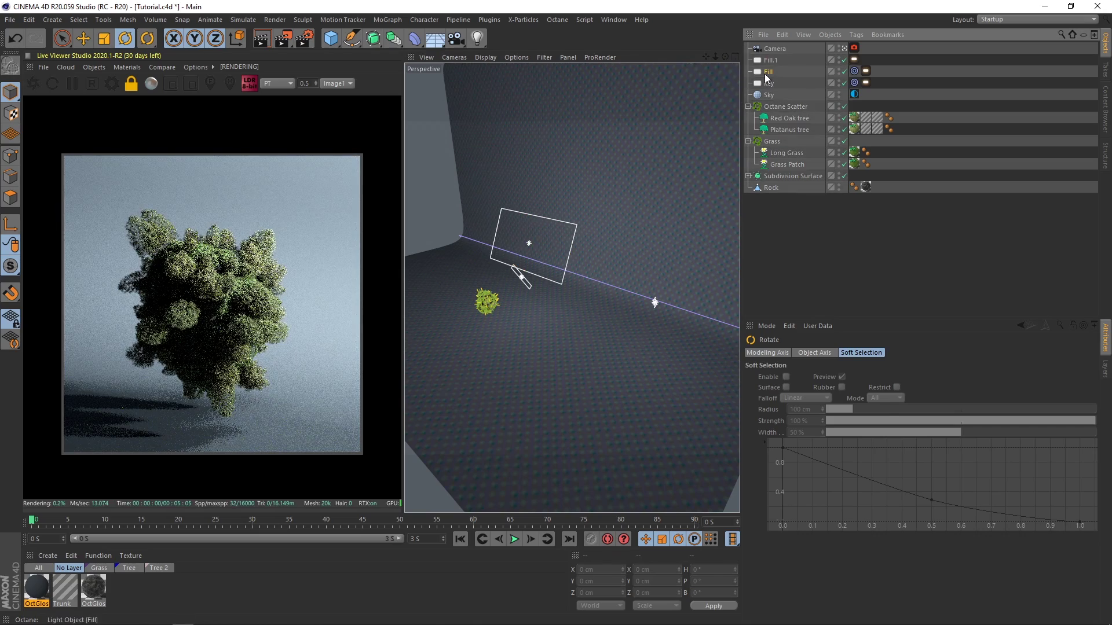
Try moving the Fill light to the opposite side of the rock at about X -197, Y 231, Z 104 cm.
click(767, 73)
key(e)
drag(539, 275, 478, 247)
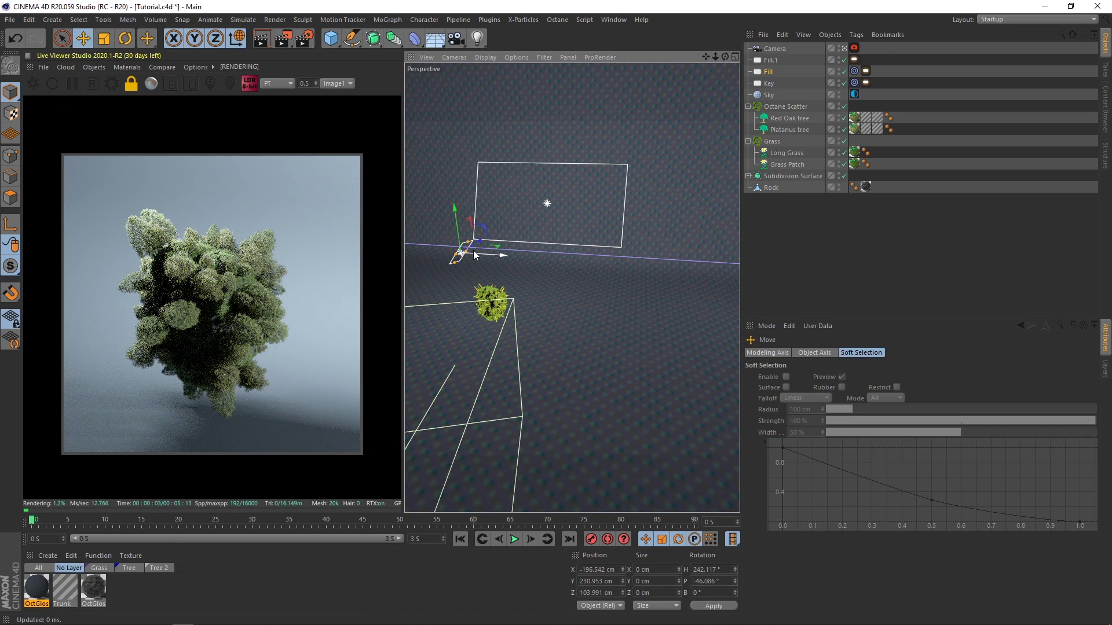
drag(487, 256, 522, 253)
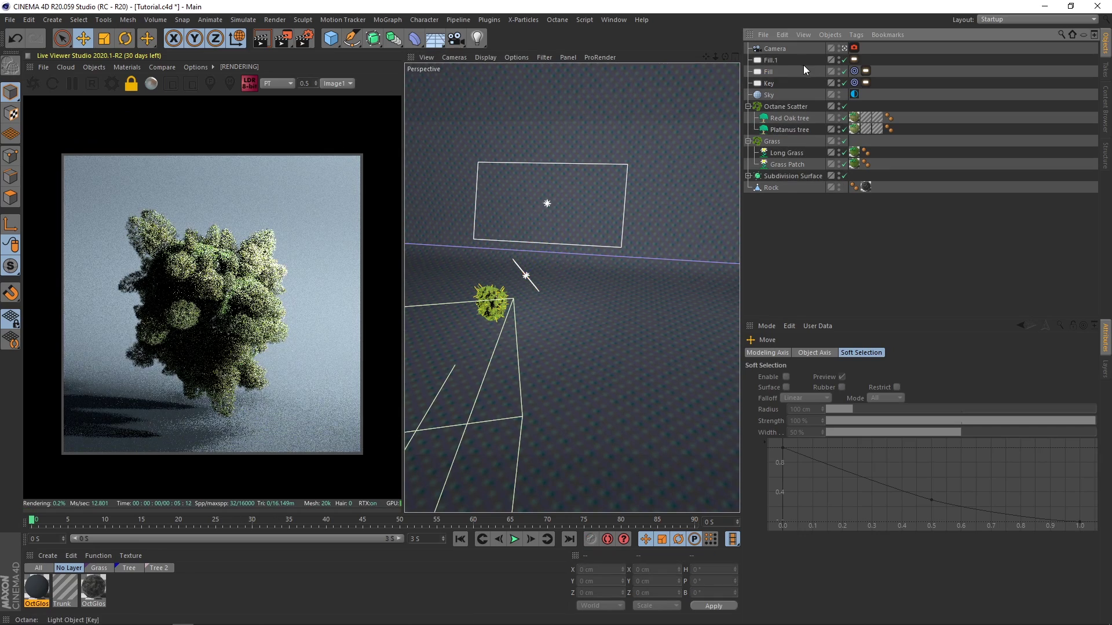
Duplicate the Camera, look through the copy and orbit it to a lower, more frontal view of the rock.
click(776, 49)
ctrl+drag(776, 55, 776, 56)
click(844, 60)
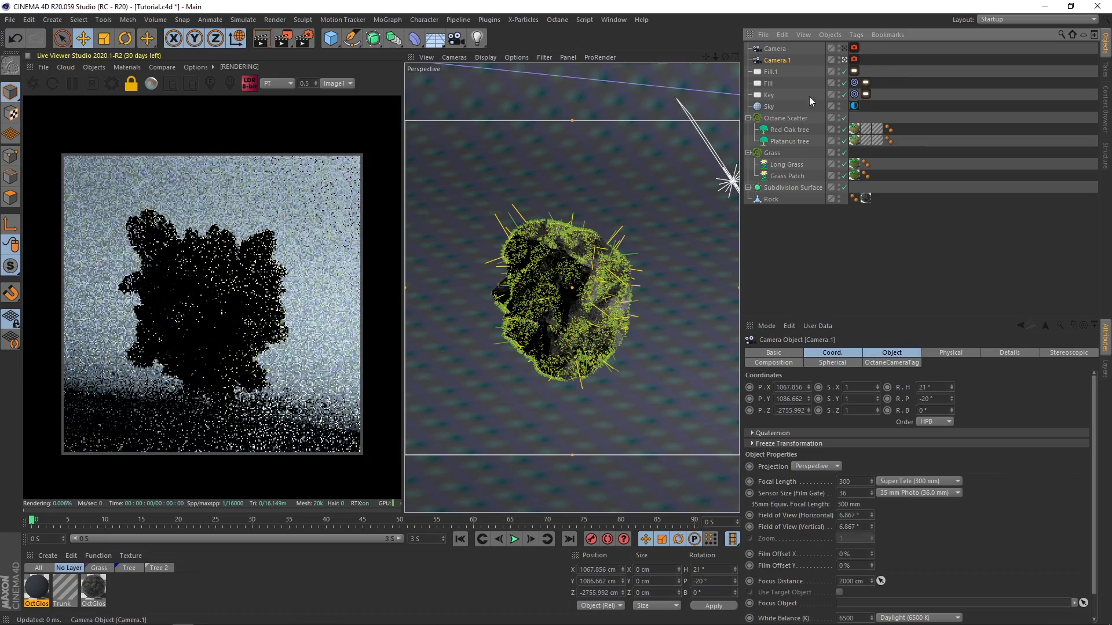
alt+drag(576, 297, 614, 266)
alt+middle_drag(557, 309, 587, 290)
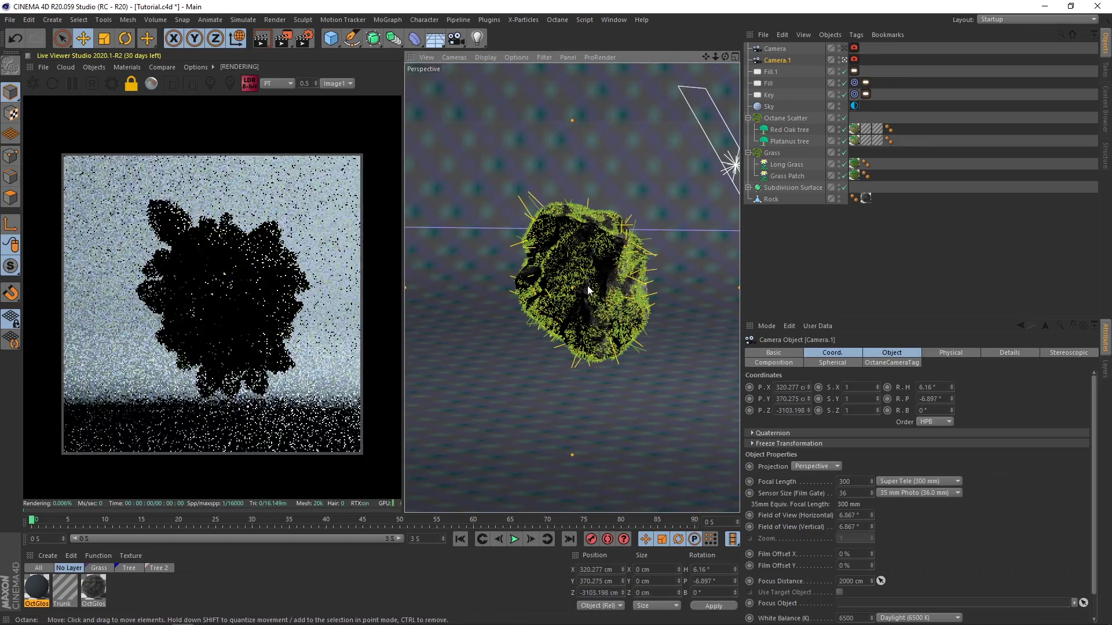
alt+drag(593, 285, 602, 279)
alt+middle_drag(602, 277, 574, 294)
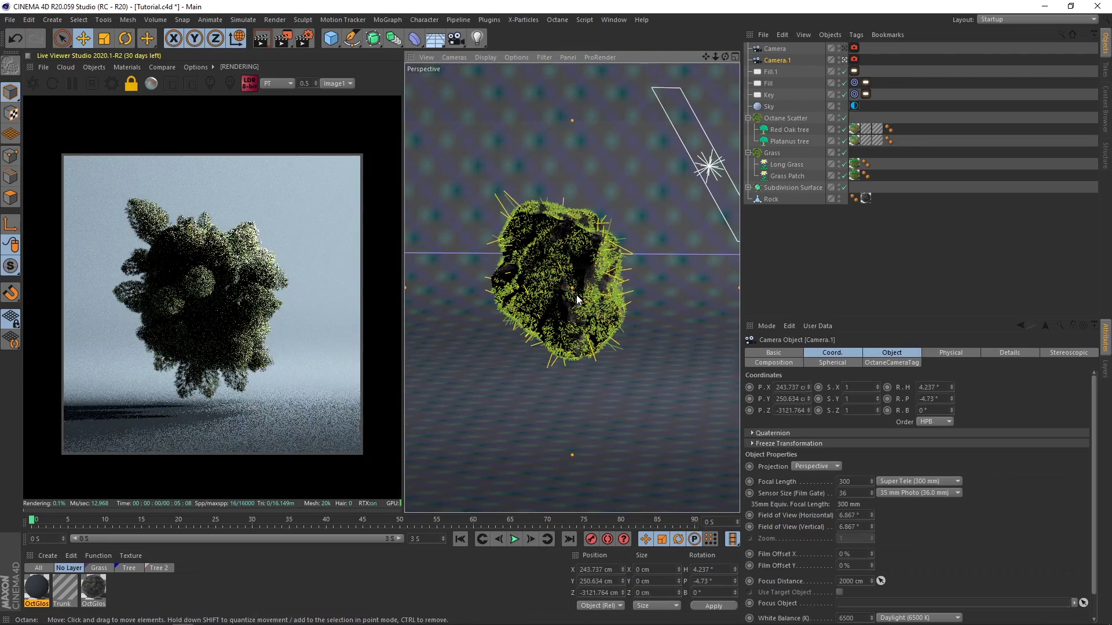
alt+drag(565, 293, 574, 288)
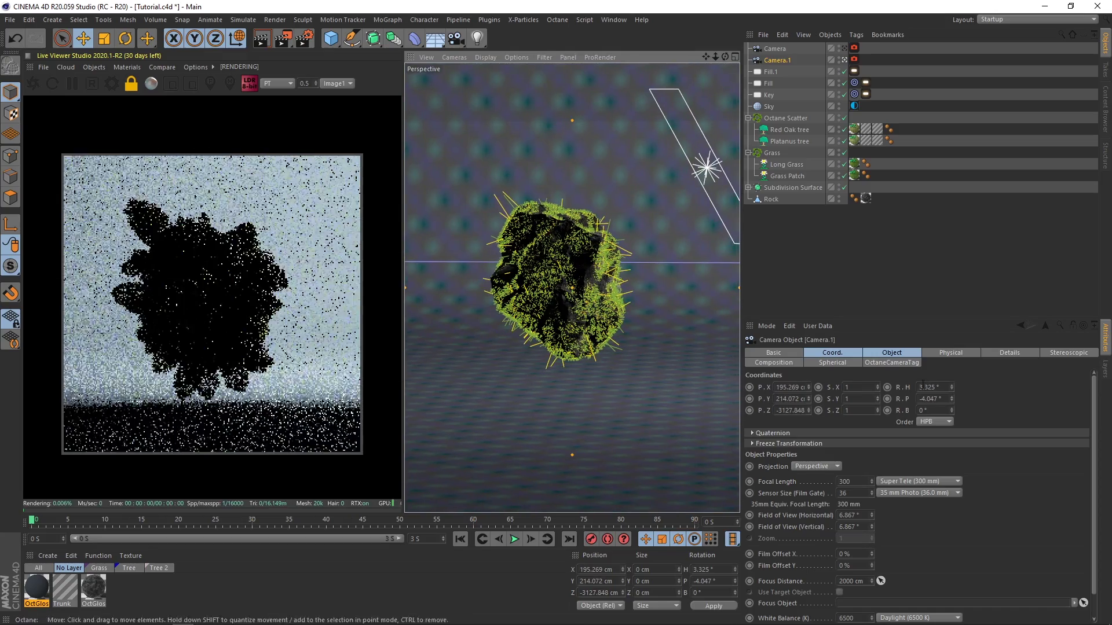
Reset Camera.1's heading and pitch to 0° and recentre the rock by moving it to about X 15, Y 6 cm.
key(Return)
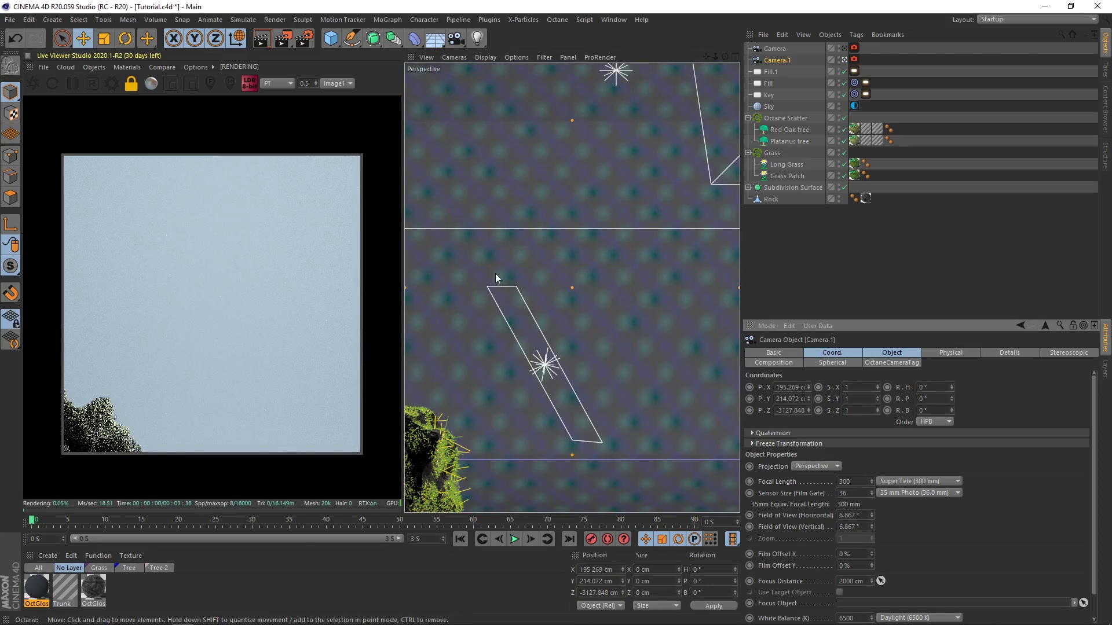
alt+middle_drag(494, 370, 665, 213)
alt+middle_drag(604, 353, 593, 348)
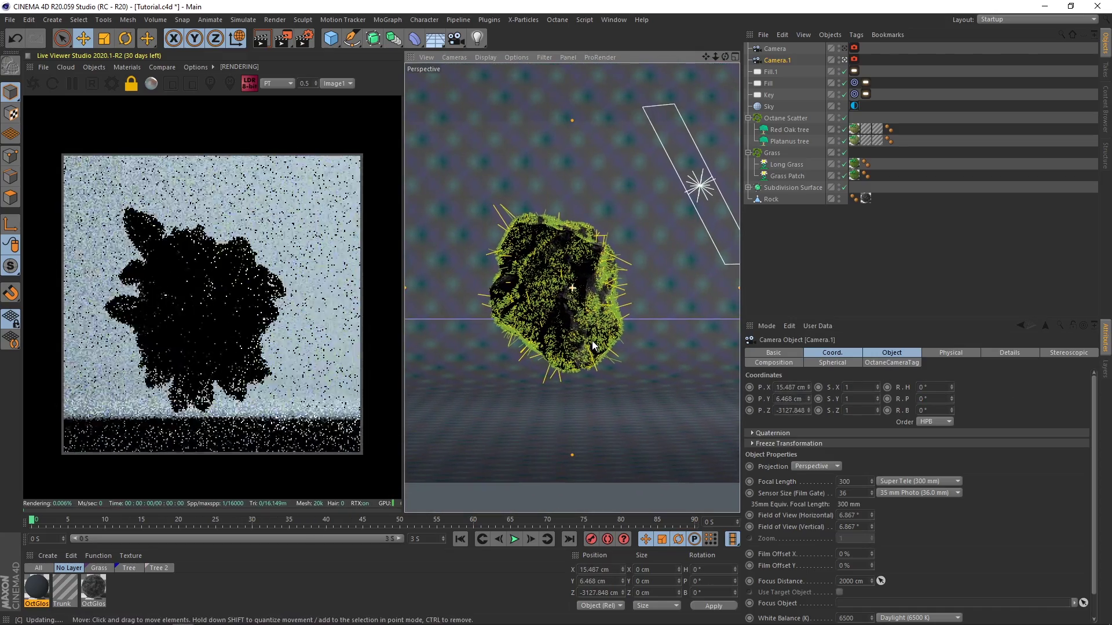
click(804, 255)
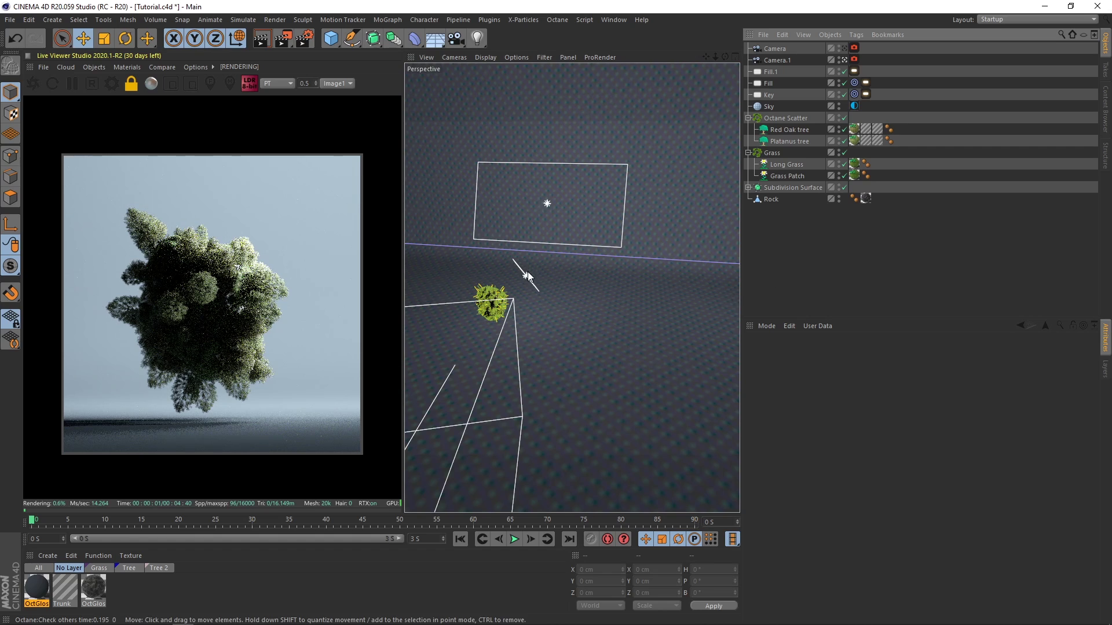
Set the Key light's power to 30000 and move it closer to the rock at about X 1128 cm.
scroll(526, 275, down, 5)
click(769, 96)
alt+drag(609, 283, 653, 185)
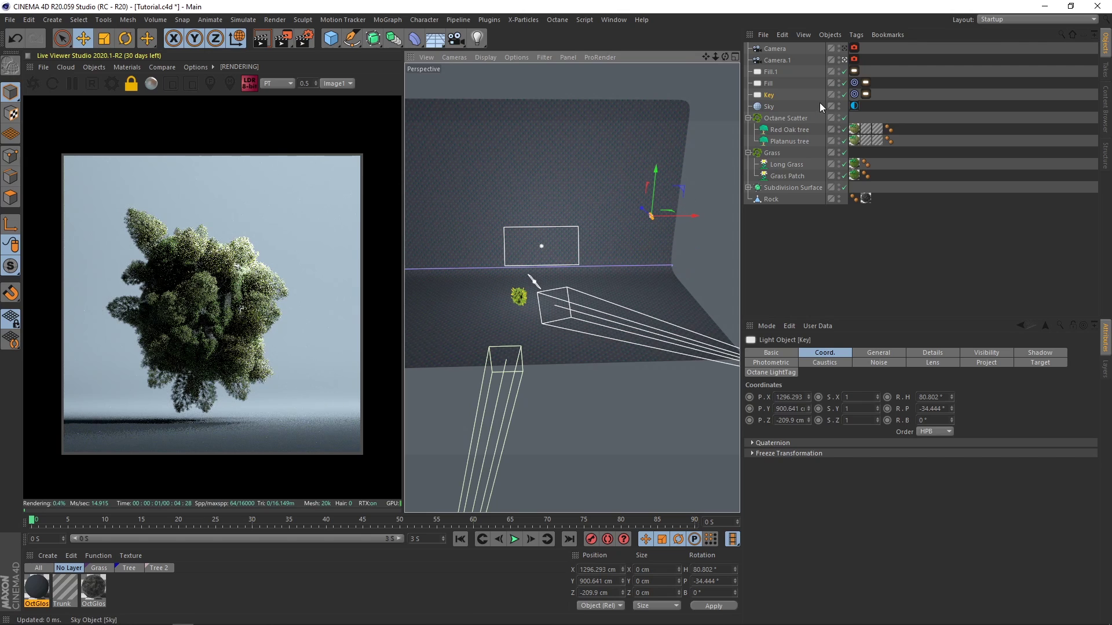
click(866, 94)
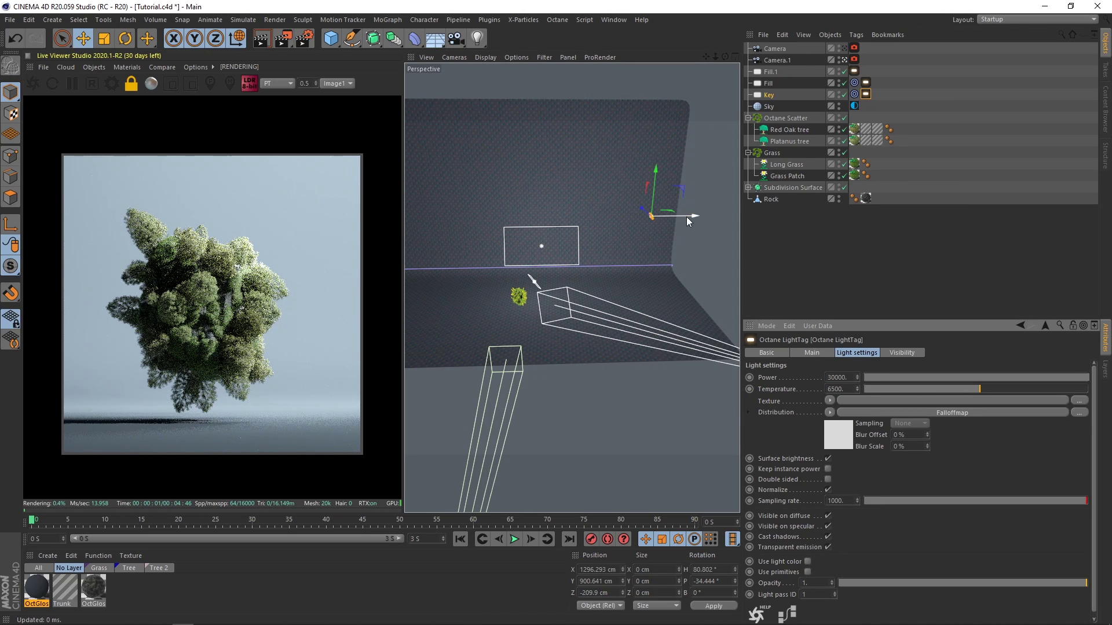
drag(686, 217, 655, 221)
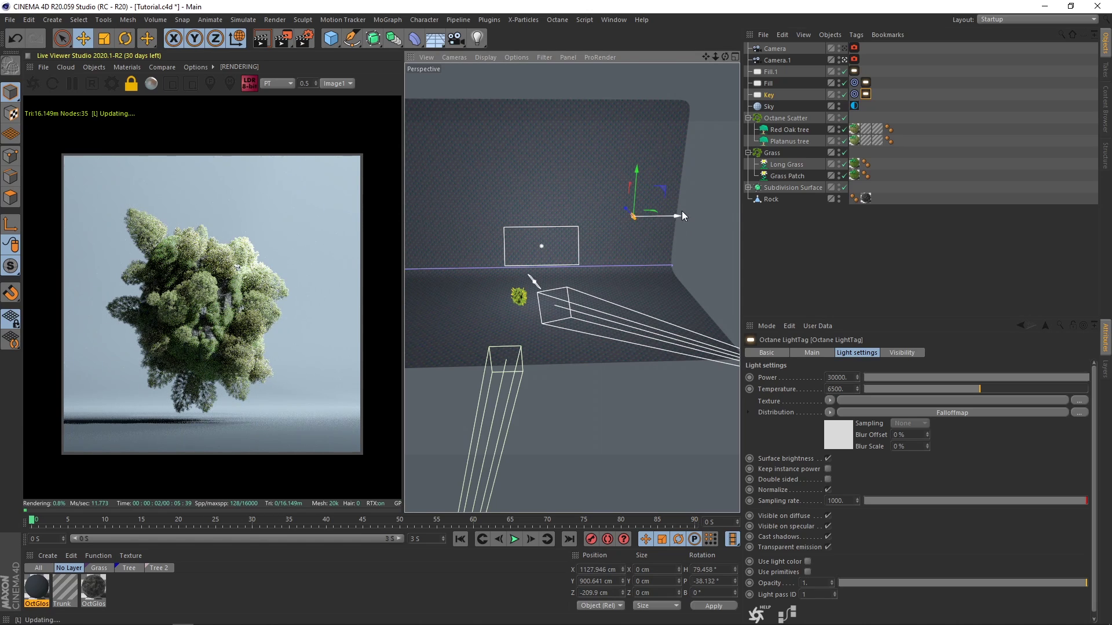
click(820, 239)
Reframe the original Camera to about 3.6° heading and -16.7° pitch, and switch the view back to Camera.1.
click(844, 49)
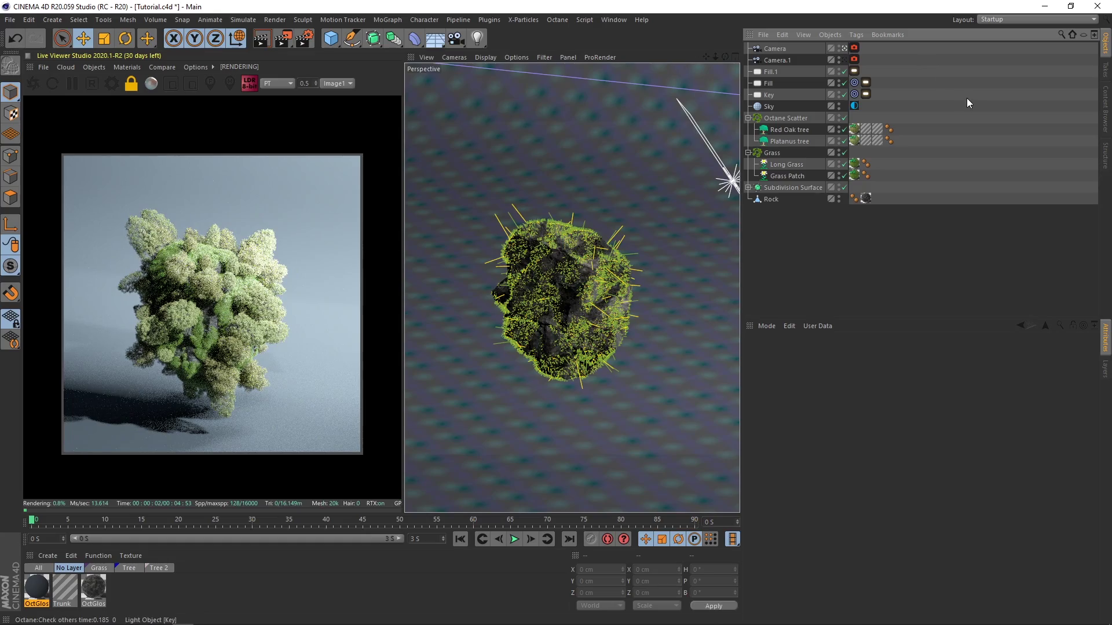
click(778, 49)
alt+drag(587, 259, 606, 302)
mouse_move(607, 302)
alt+middle_down()
mouse_move(561, 307)
mouse_move(599, 298)
alt+middle_up()
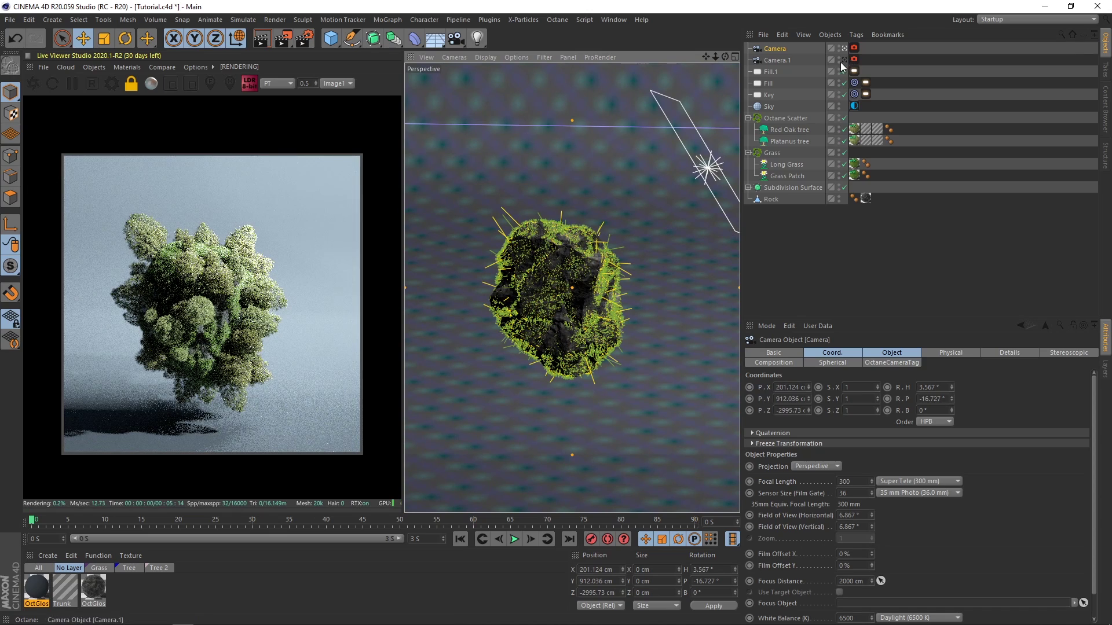
click(844, 60)
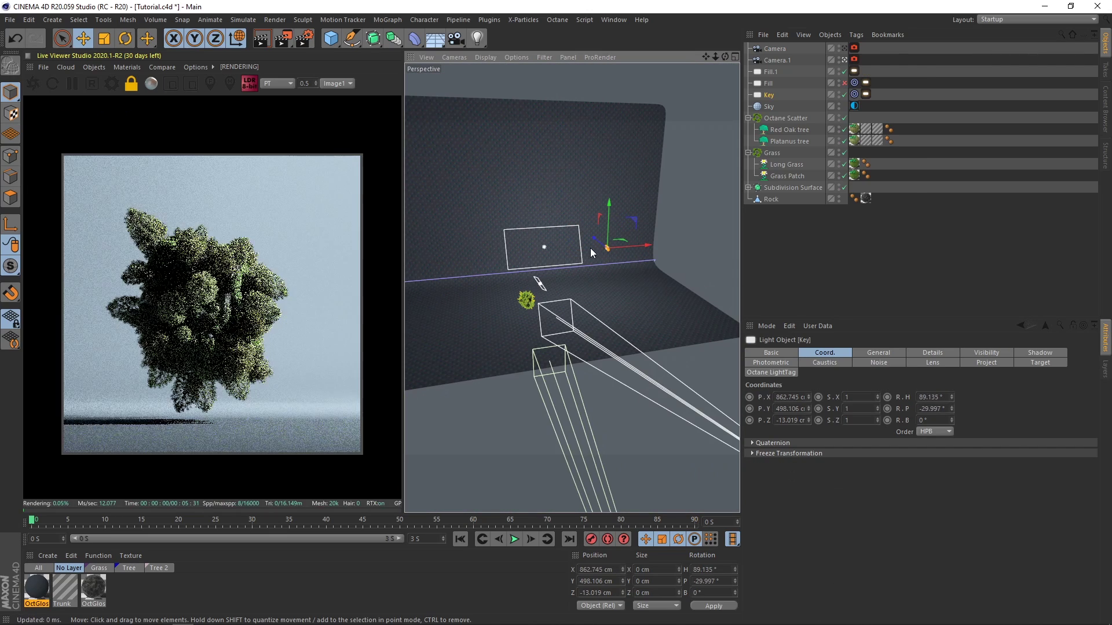
Set the Key light's power to 90000 and move it to about X 1031, Y 703, Z 326 cm.
drag(594, 242, 614, 201)
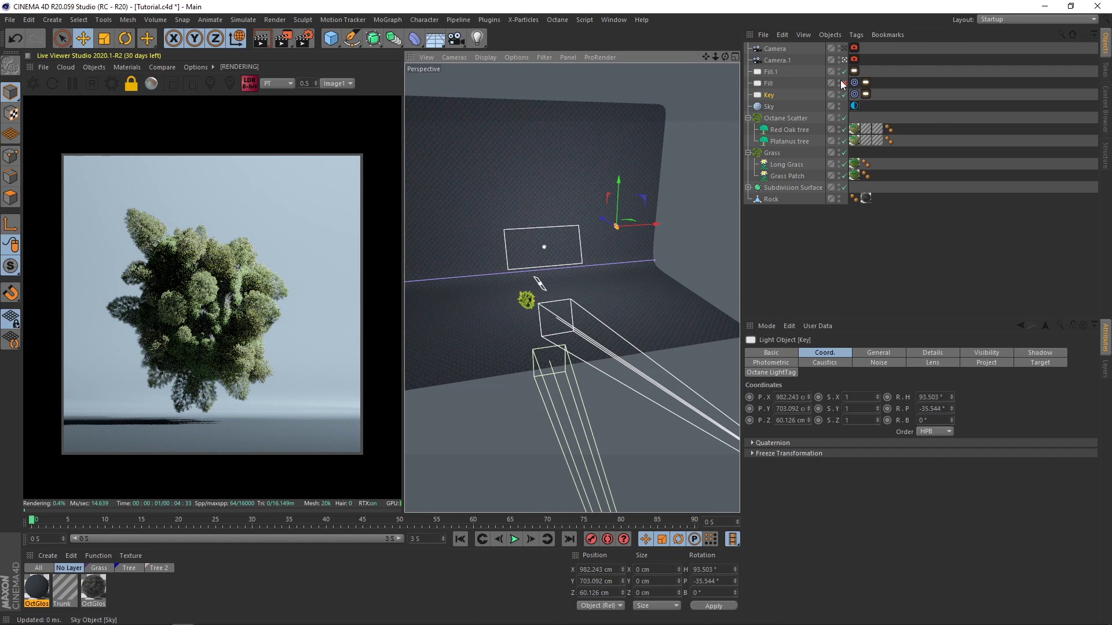
click(865, 94)
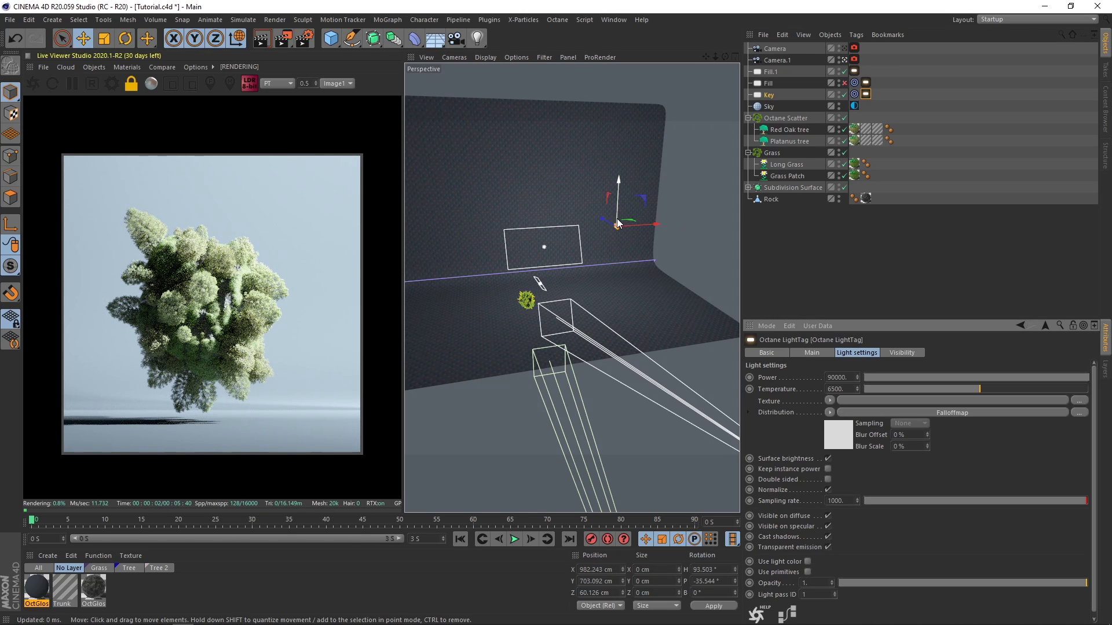
drag(604, 219, 644, 226)
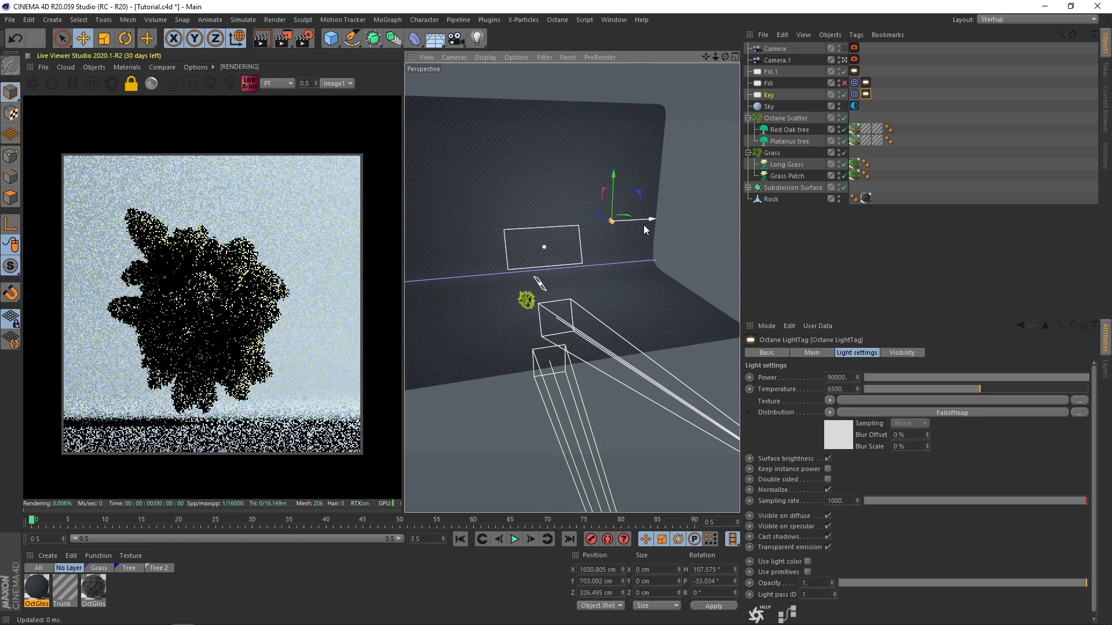
Switch to the Coolors trending palettes in Chrome and look for a light backdrop colour.
click(47, 619)
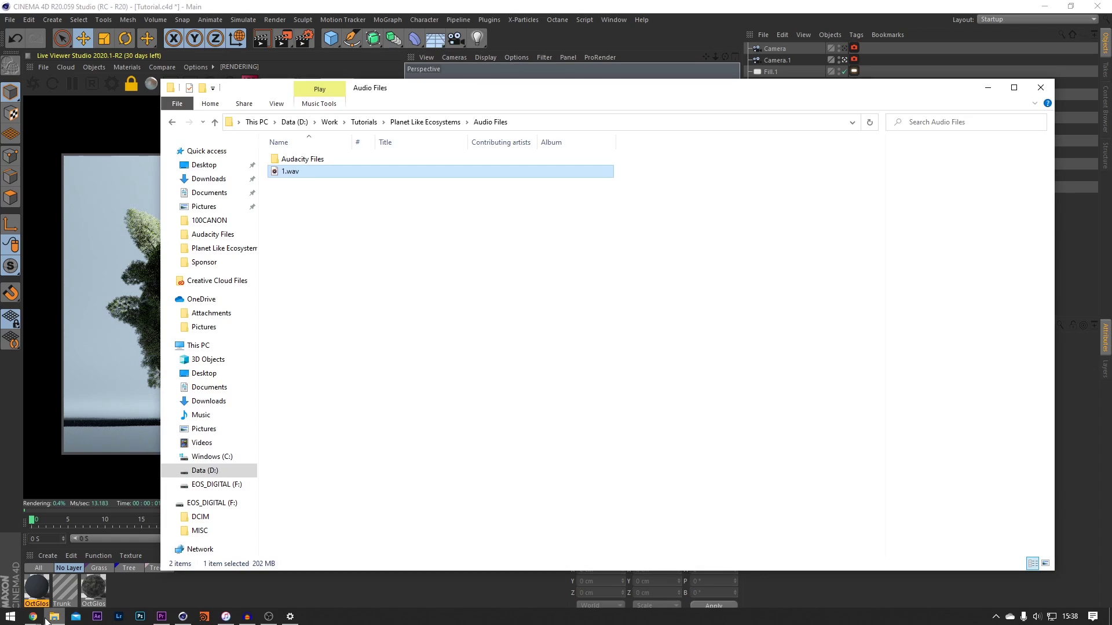
click(49, 618)
mouse_move(33, 618)
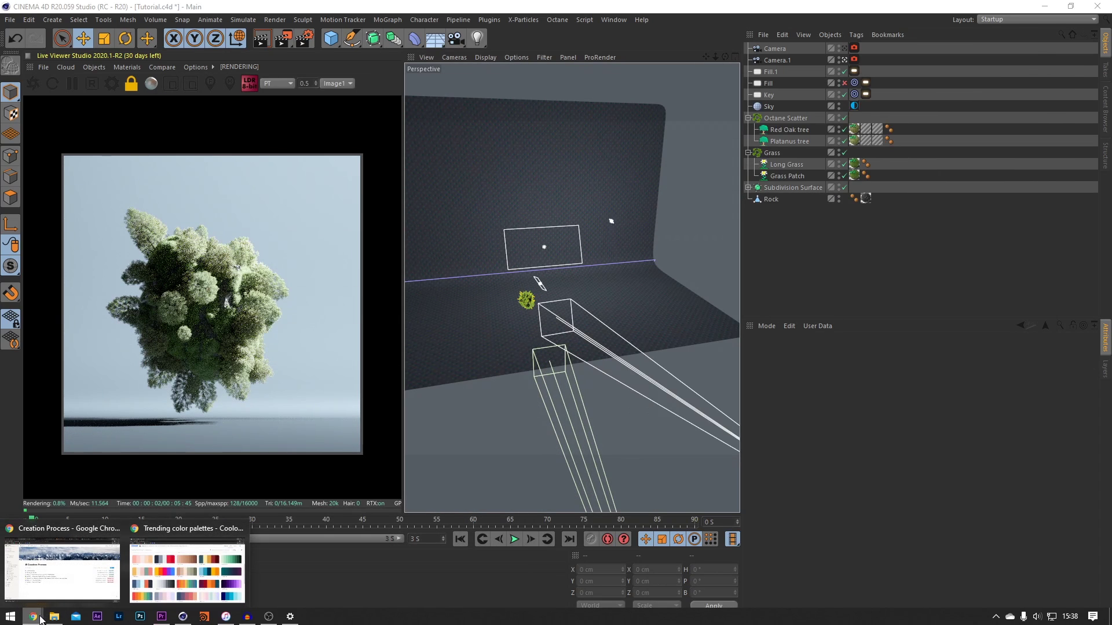
click(193, 571)
scroll(475, 313, down, 2)
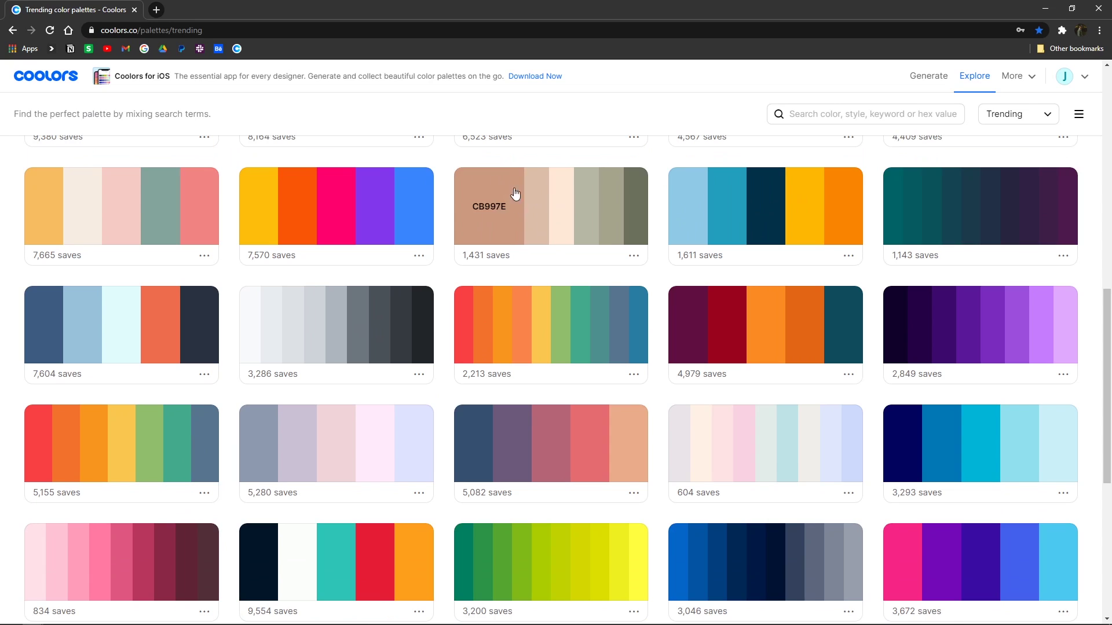
scroll(720, 491, down, 6)
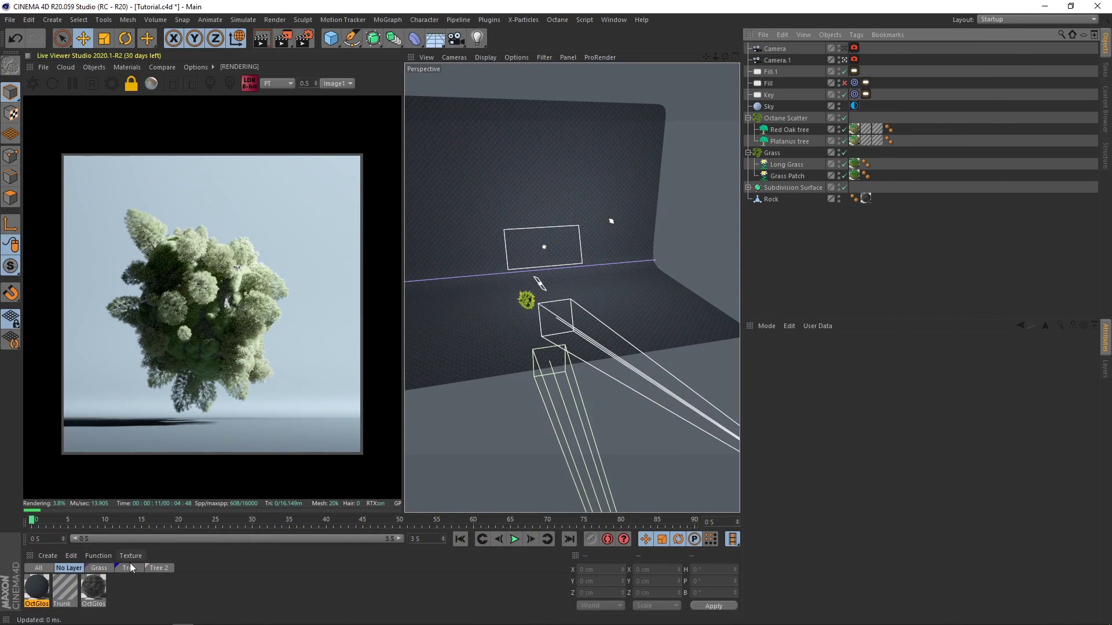
Set the diffuse colour of the backdrop's OctGlossy2 material to hex D8E2DC.
click(35, 590)
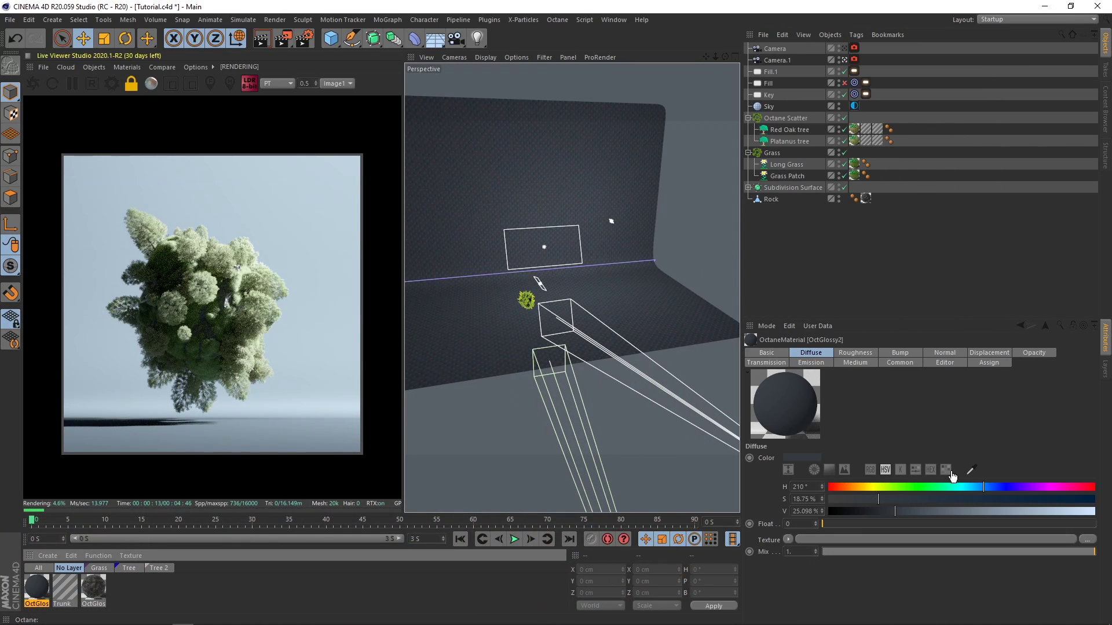
click(931, 470)
text(D8E2DC)
key(Return)
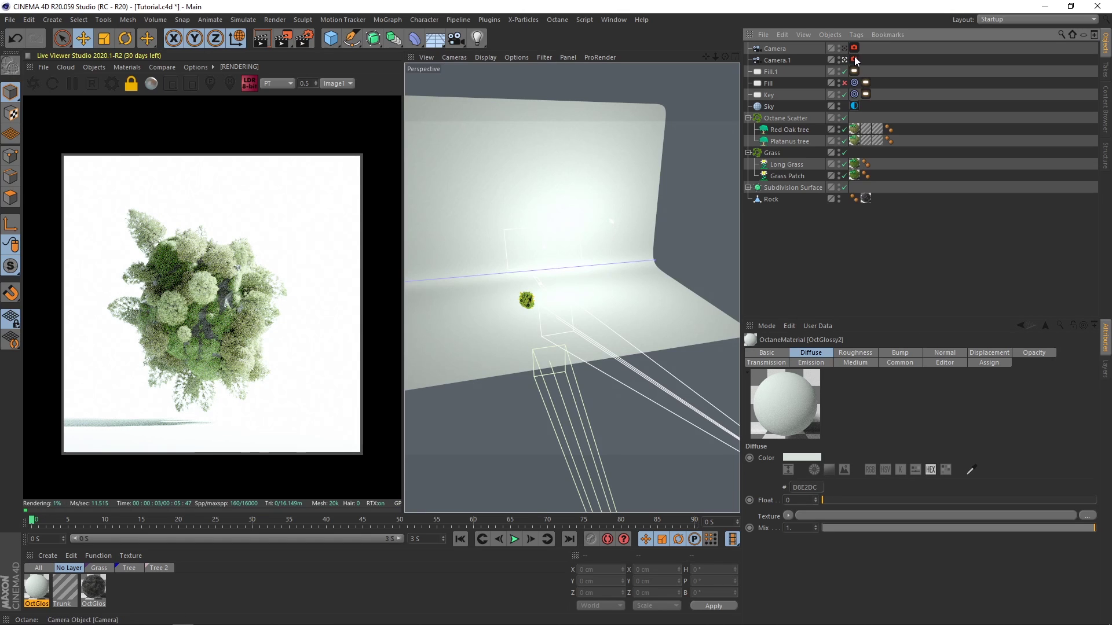
Set the Key light's power to 20000 and disable the Fill.1 light.
click(865, 94)
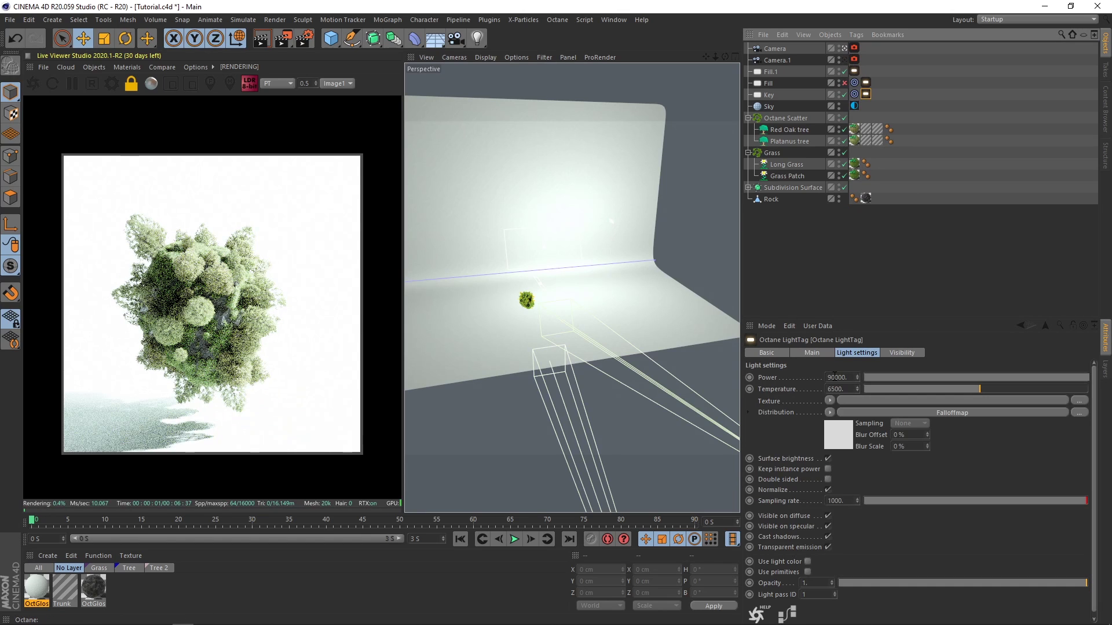
drag(832, 377, 827, 378)
text(2)
key(Return)
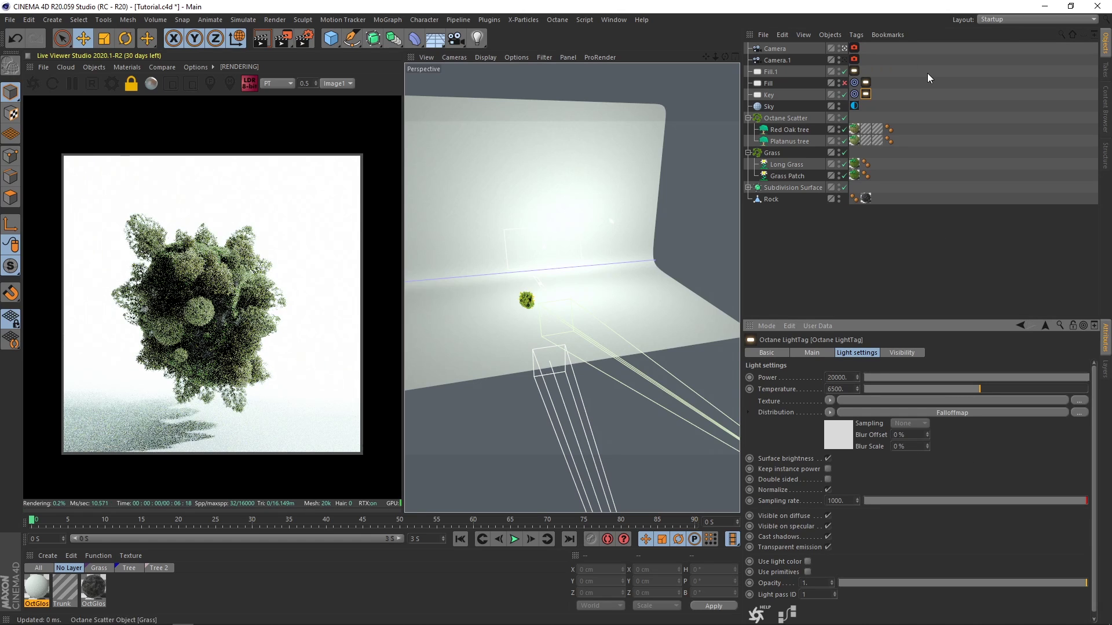
click(844, 71)
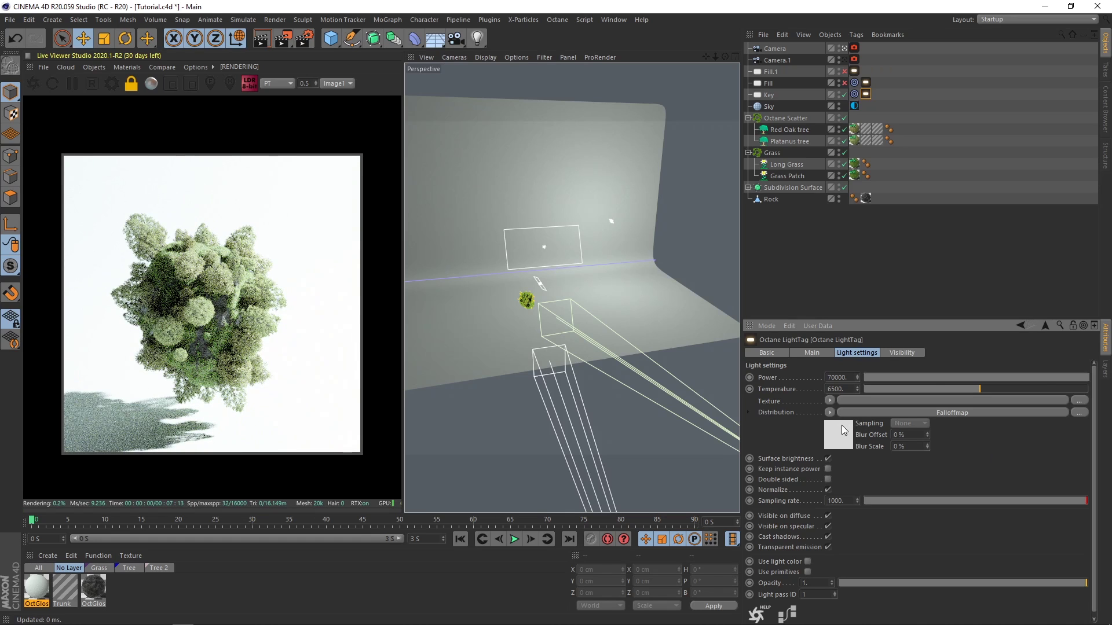
Lower the exposure in the Camera's Octane imager settings to about 0.123.
click(769, 94)
click(853, 48)
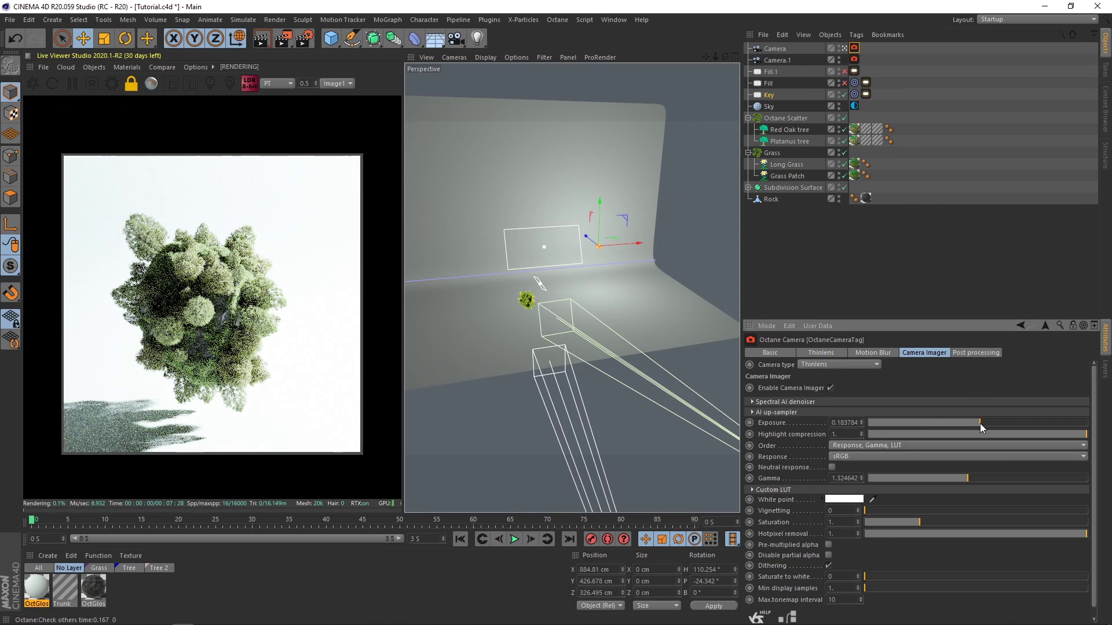
drag(979, 423, 971, 423)
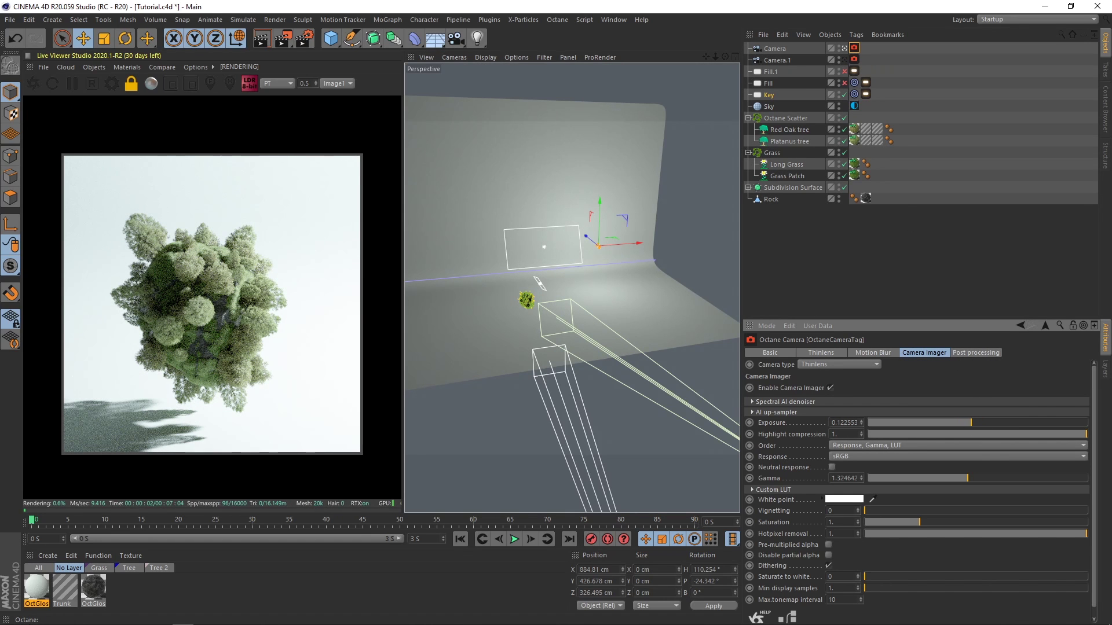
Switch to Coolors in Chrome, copy the light peach hex FFE8D6 and apply it as the diffuse colour of the backdrop's OctGlossy2 material.
mouse_move(33, 617)
click(190, 573)
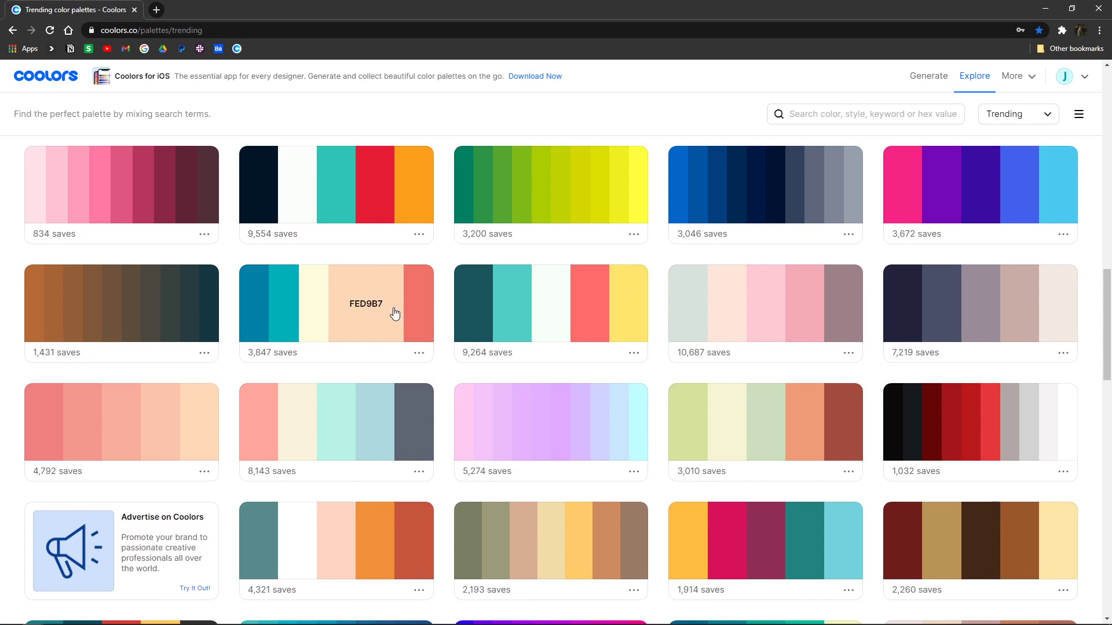
scroll(394, 314, up, 10)
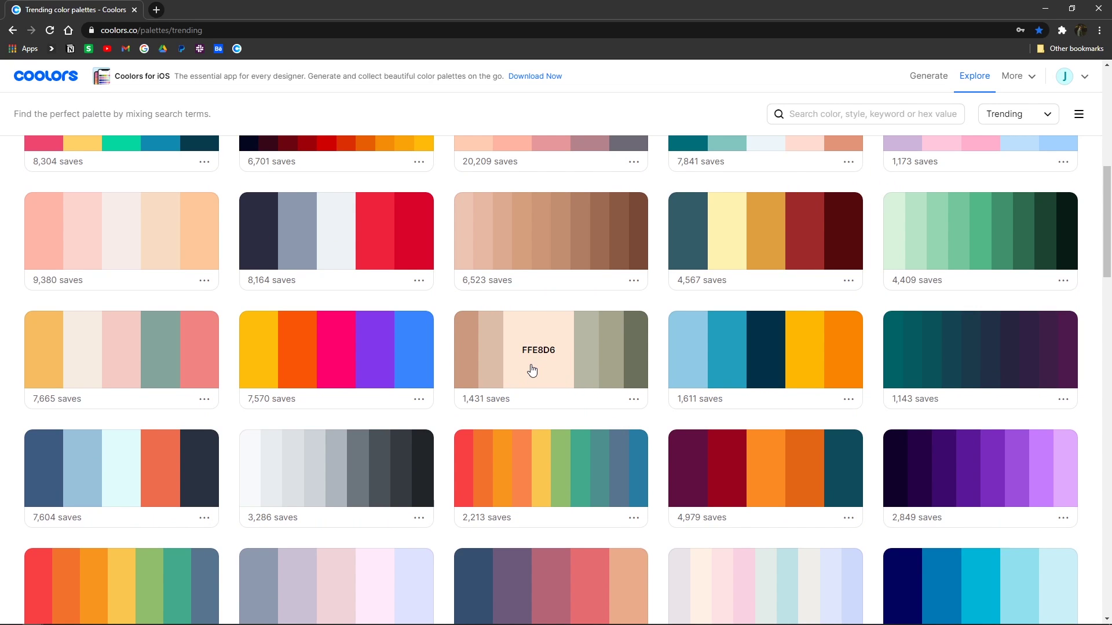
click(1045, 8)
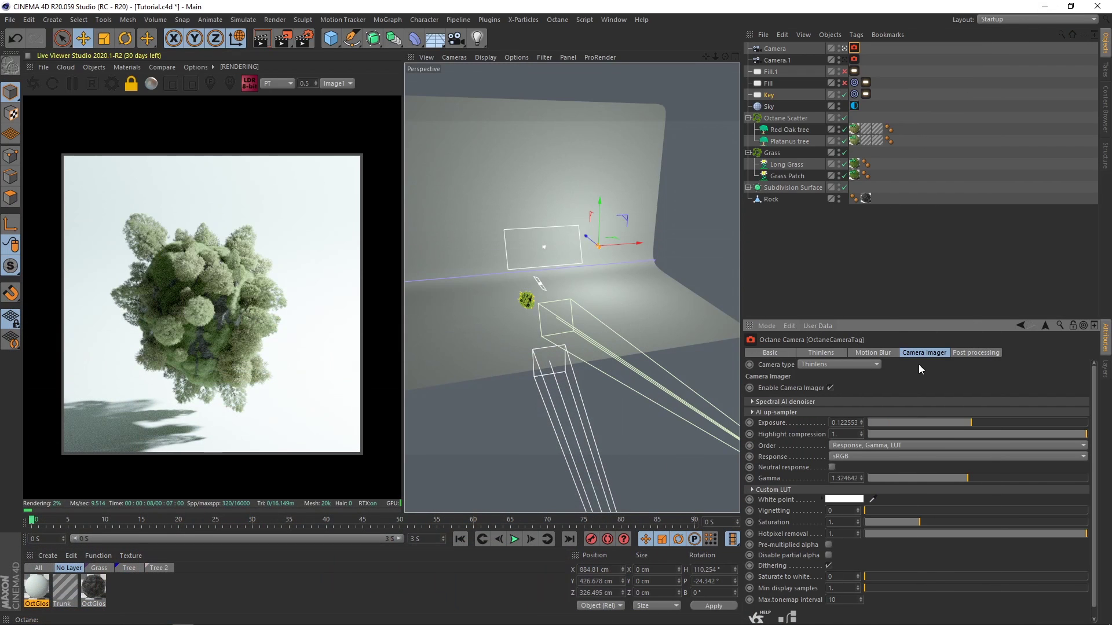
click(29, 607)
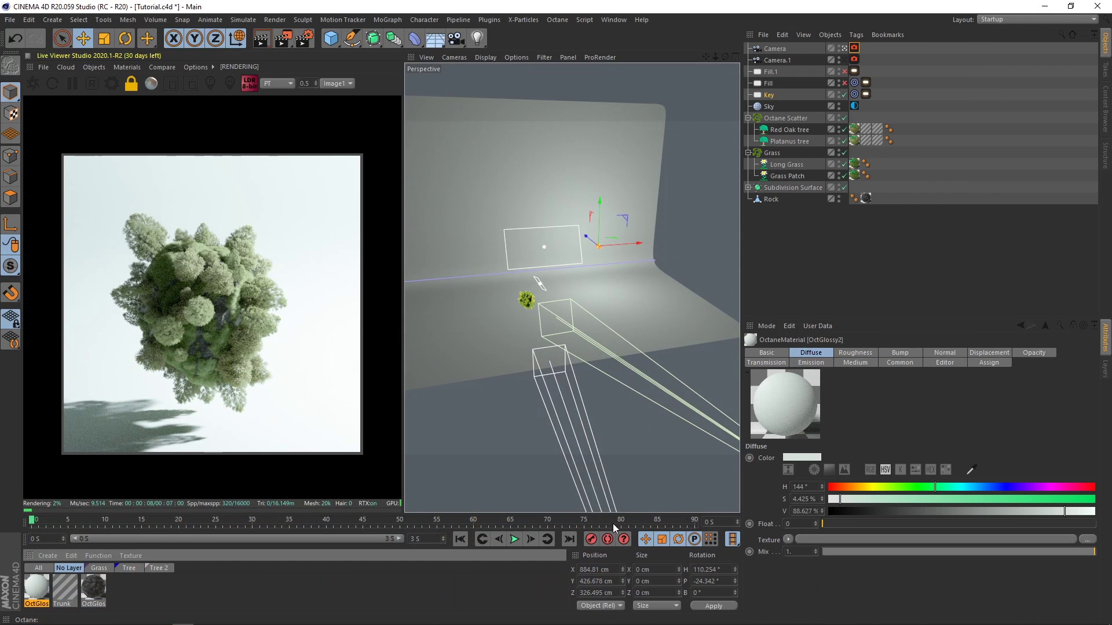
click(930, 469)
text(FFE8D6)
key(Return)
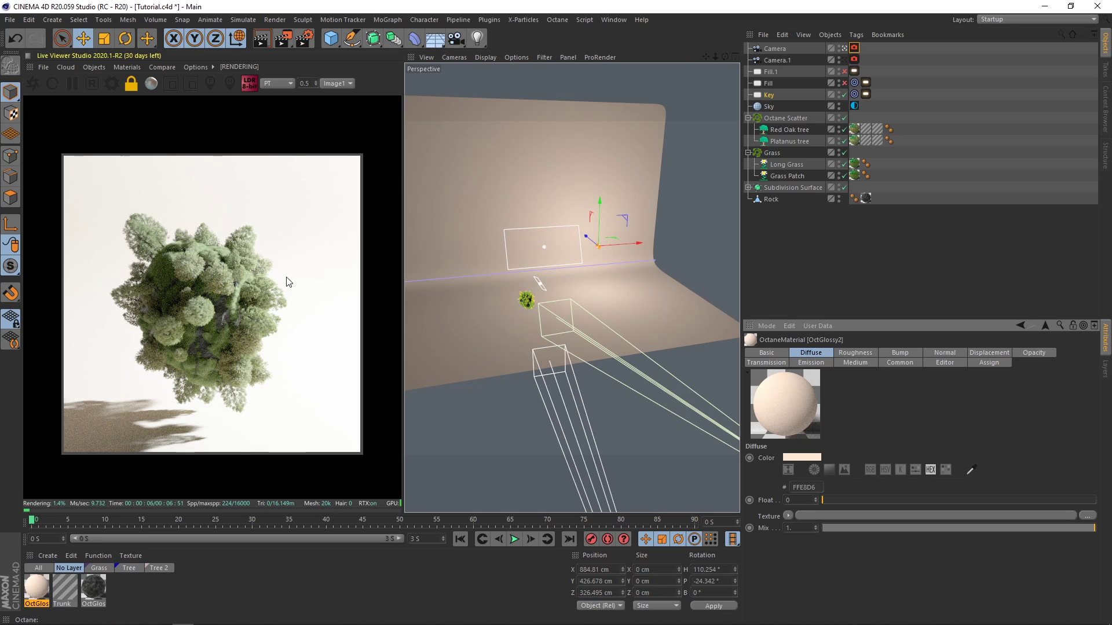
Enable the Fill light and lower the maximum value of the Key light's distribution falloff map to about 0.489.
click(881, 123)
click(844, 83)
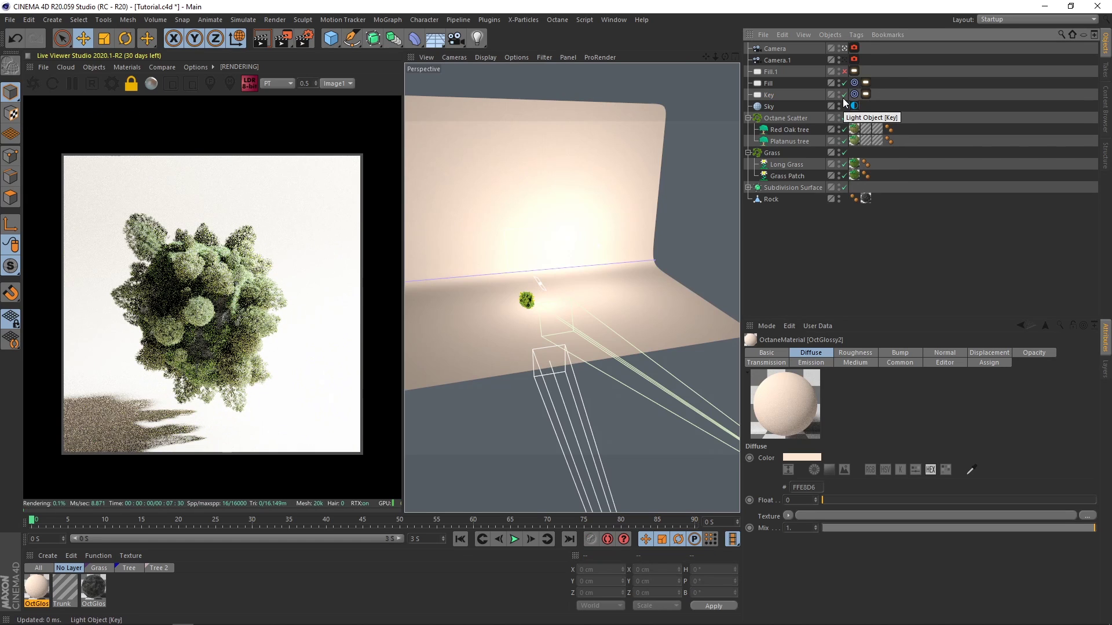
click(854, 94)
click(866, 95)
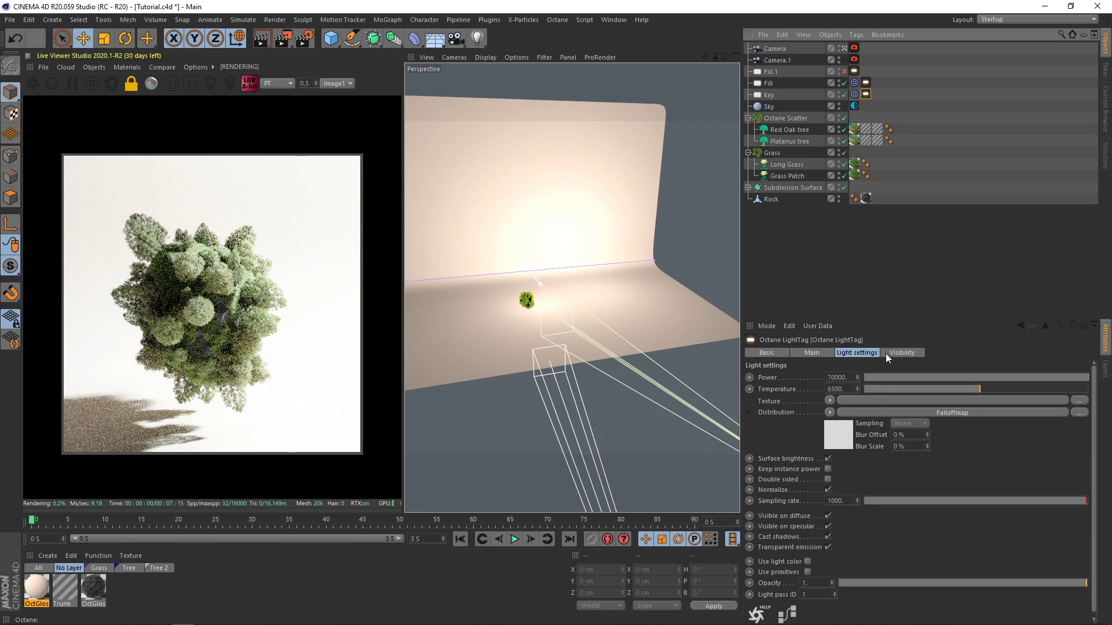
click(826, 434)
click(979, 399)
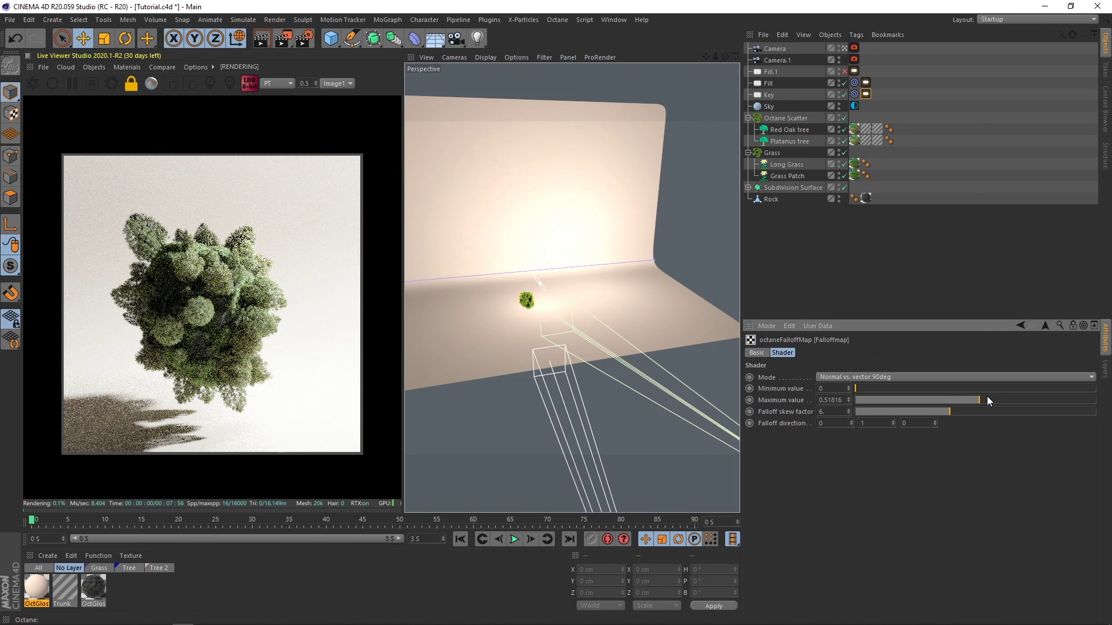
click(975, 400)
drag(975, 399, 971, 399)
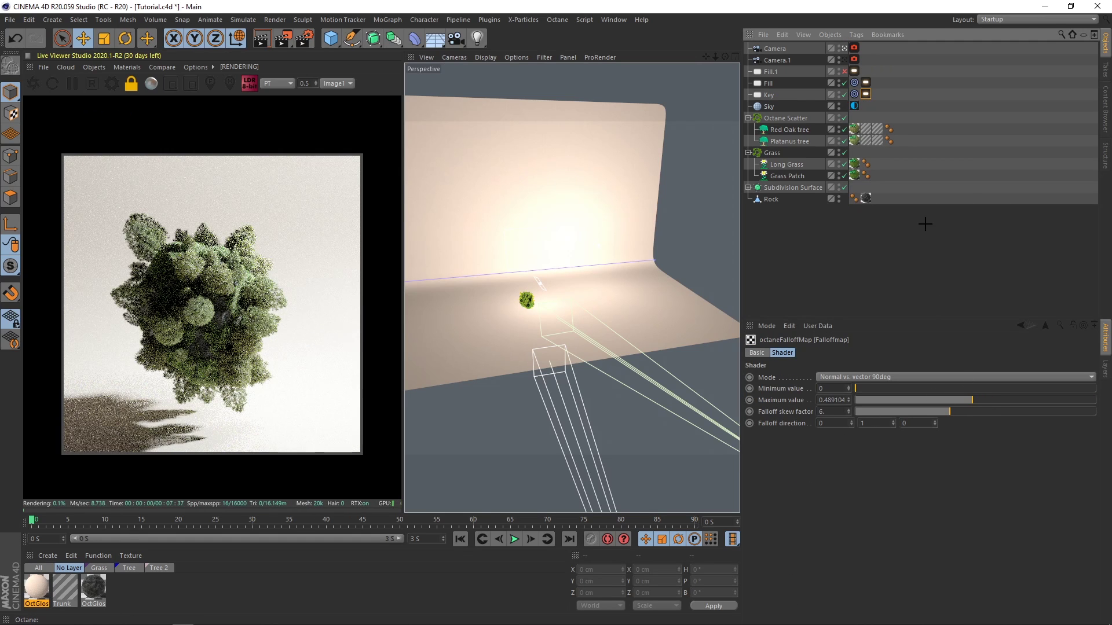
click(843, 71)
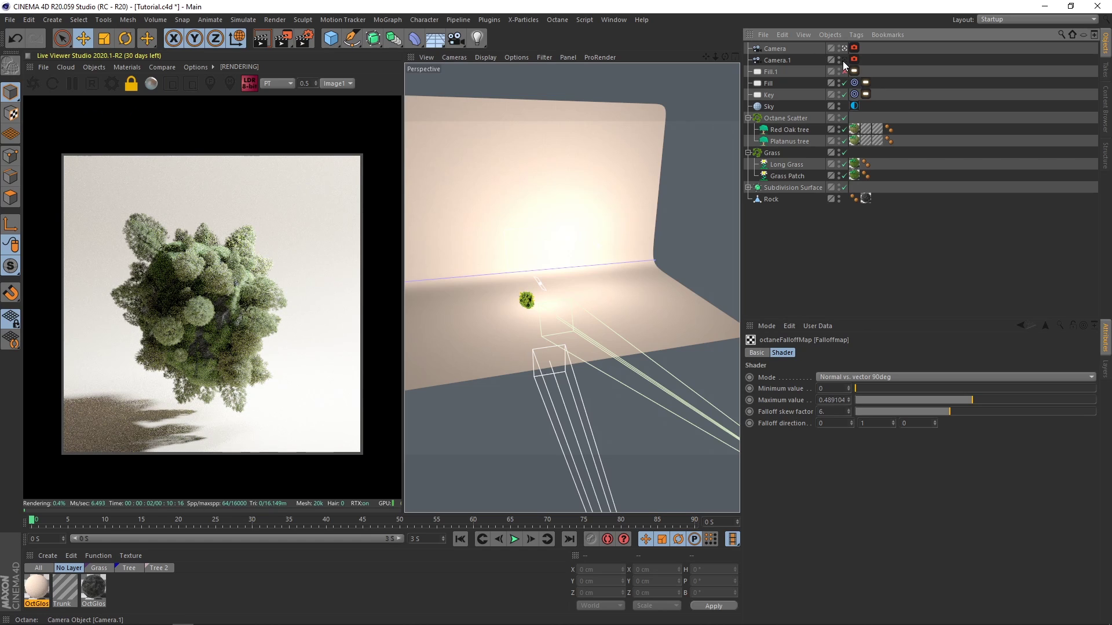
Rotate the Camera to a heading of 5.567° and a pitch of -15.727°.
click(774, 48)
key(F1)
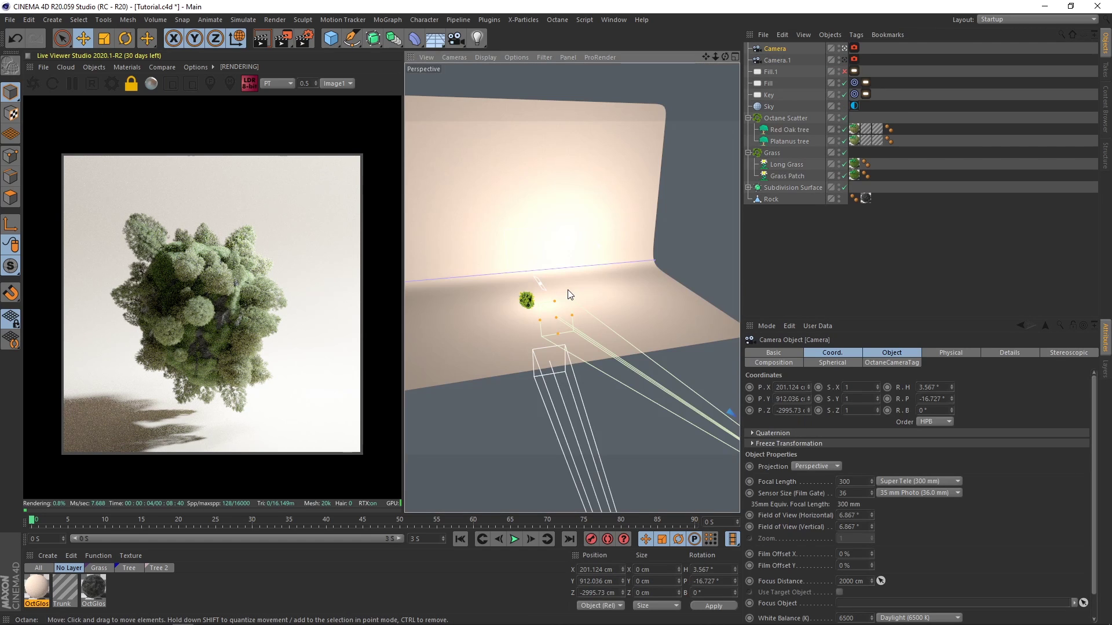
middle_click(567, 289)
right_drag(567, 289, 610, 292)
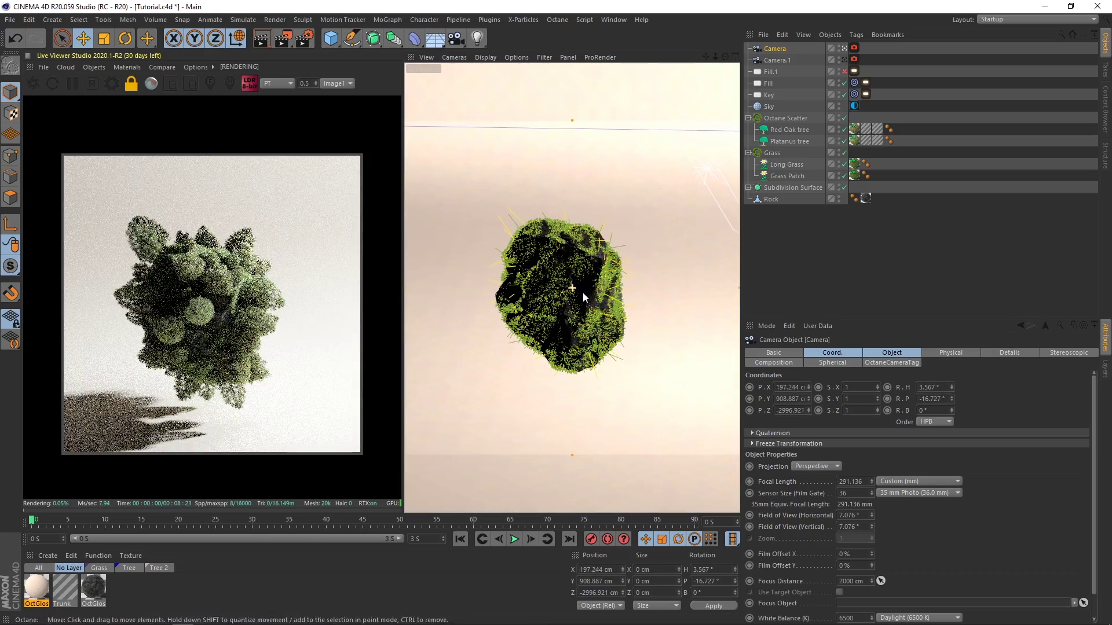
alt+middle_drag(583, 291, 521, 313)
click(953, 397)
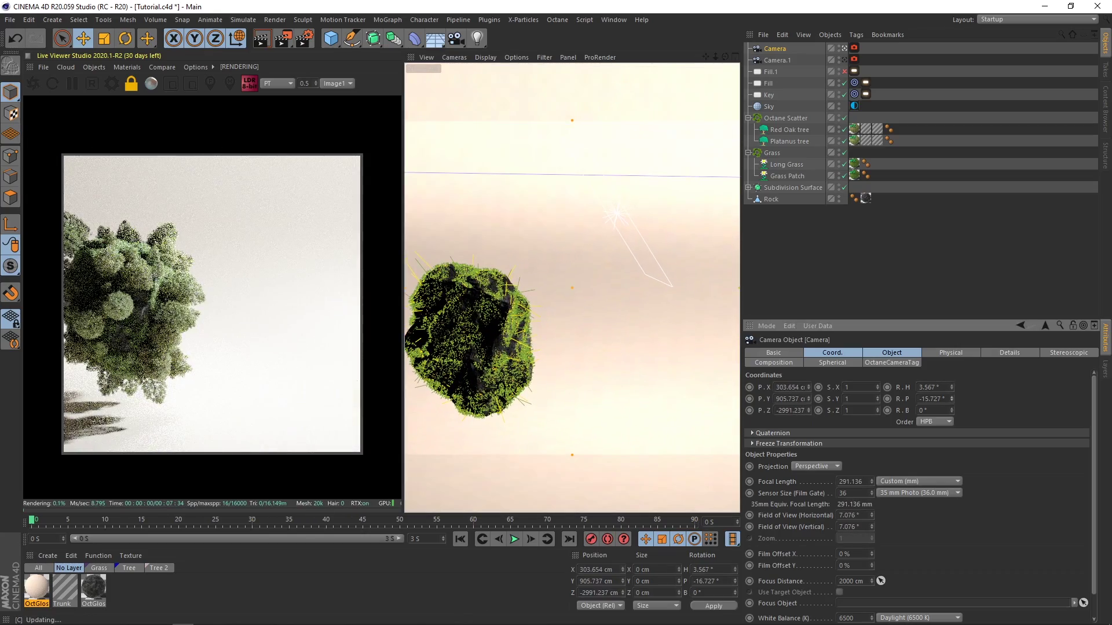
drag(953, 388, 953, 385)
click(952, 390)
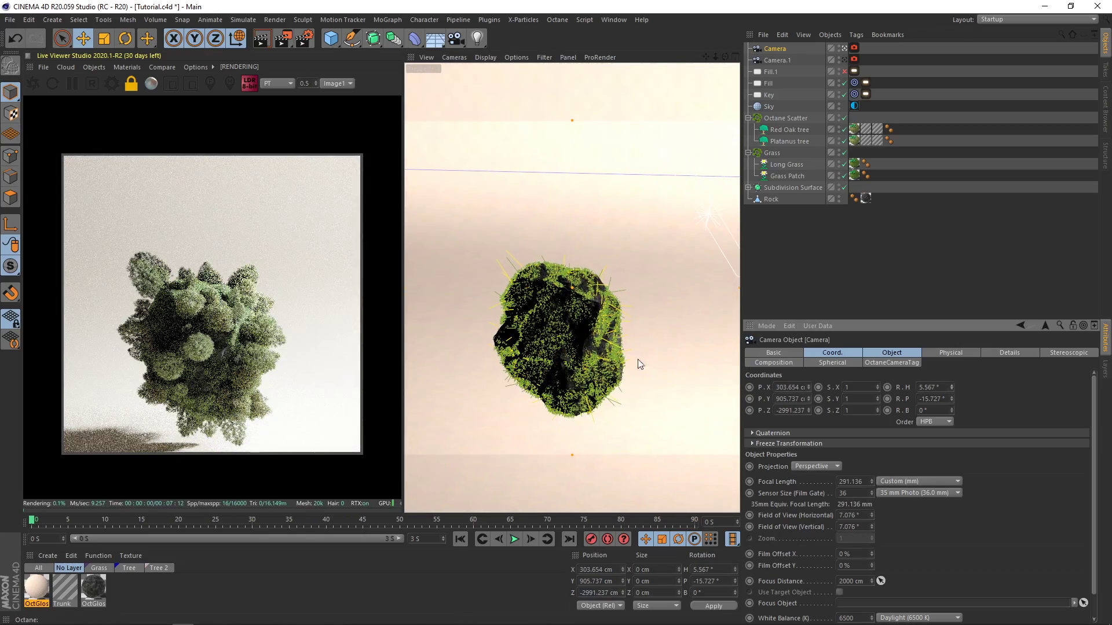
Reframe the rock more tightly with a Camera focal length of about 370 mm and position near X 323, Y 854, Z -3004 cm.
alt+middle_drag(601, 358, 573, 320)
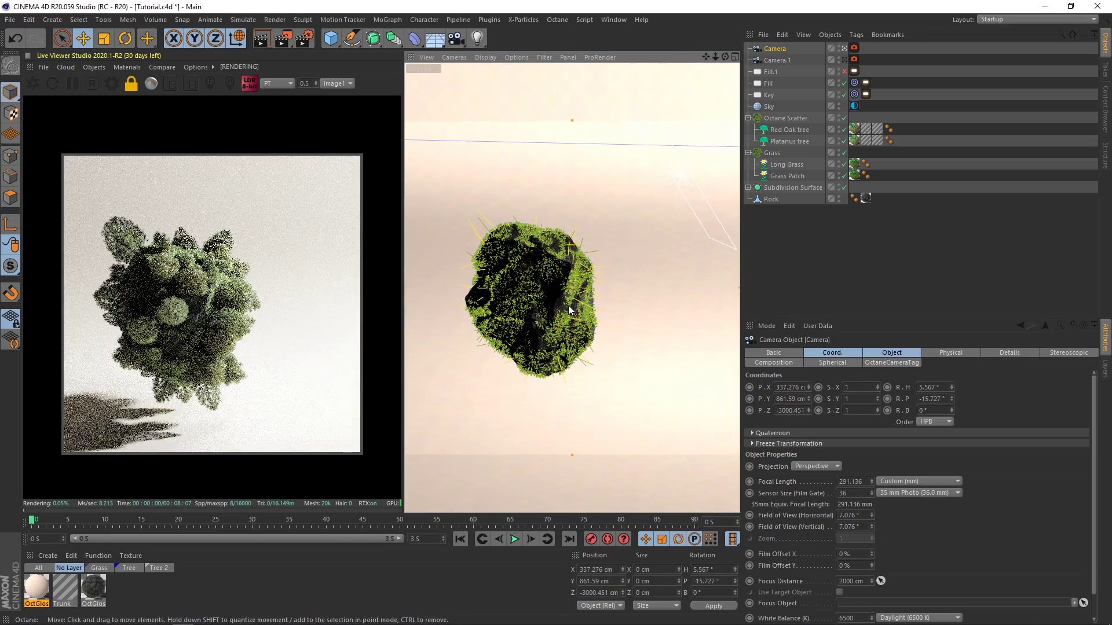
right_drag(559, 293, 554, 297)
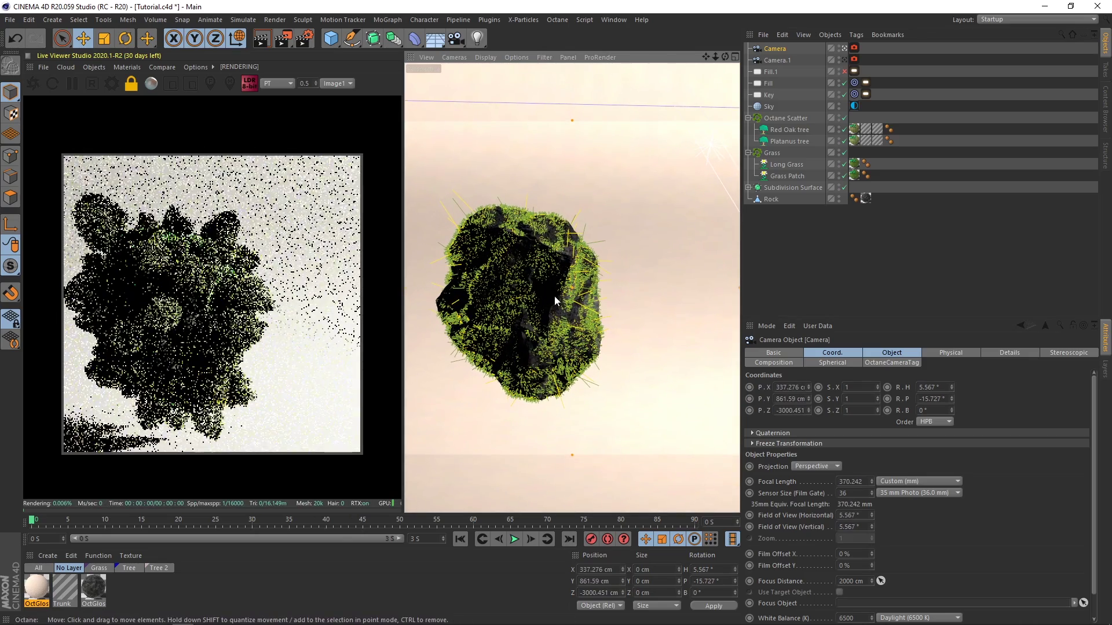
alt+middle_drag(542, 307, 557, 300)
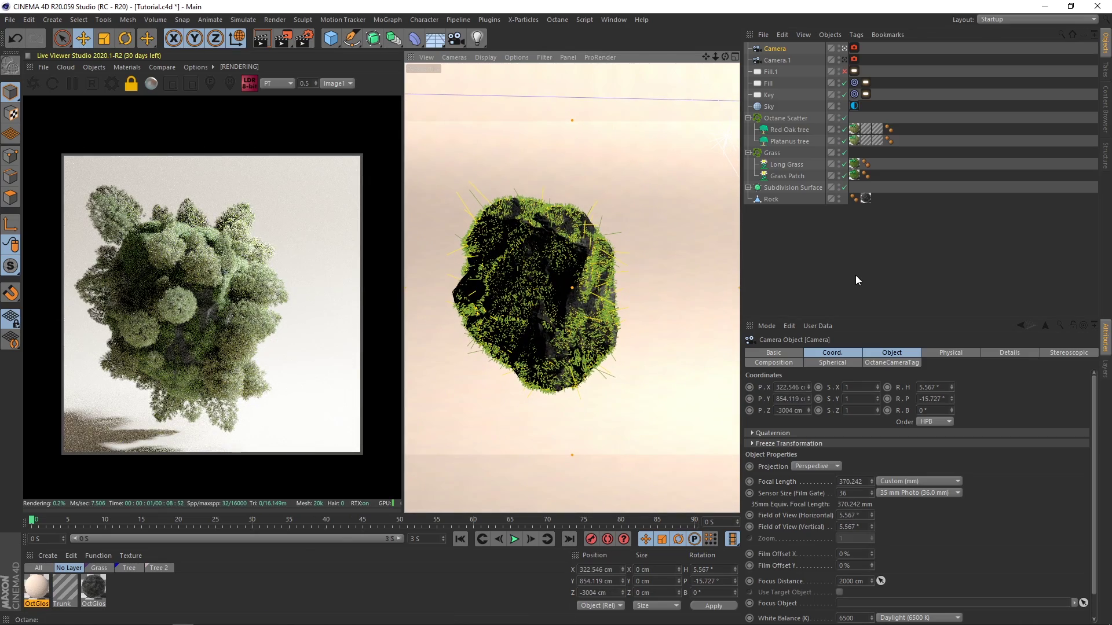
Lower the Camera's imager gamma to about 1.057 and enable its post processing with a bloom power of about 11.9.
click(854, 48)
click(924, 353)
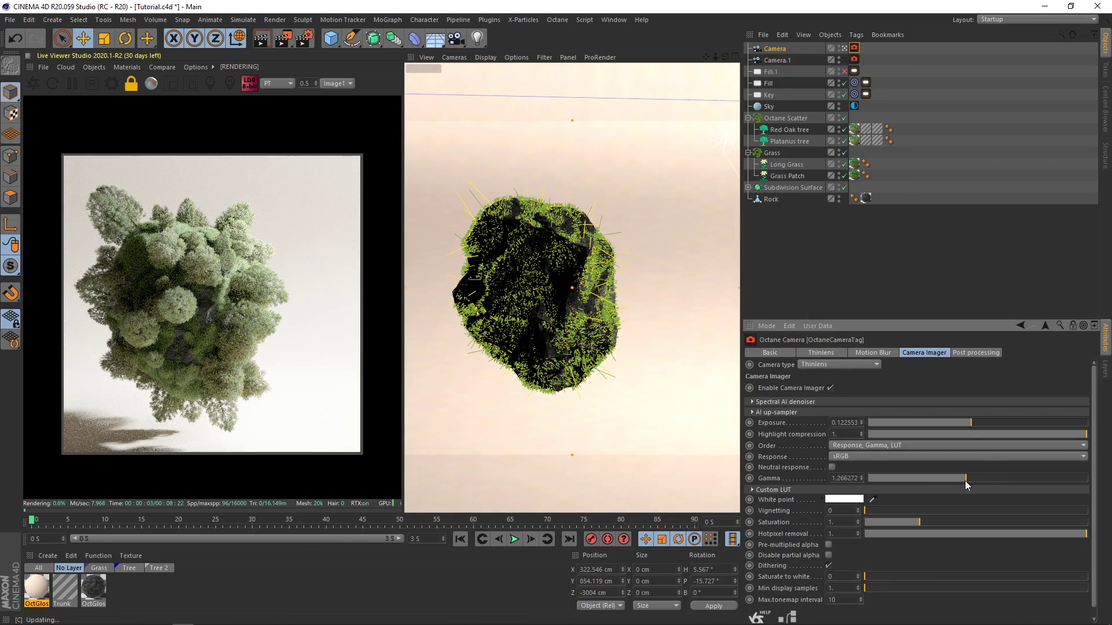
drag(965, 480, 959, 481)
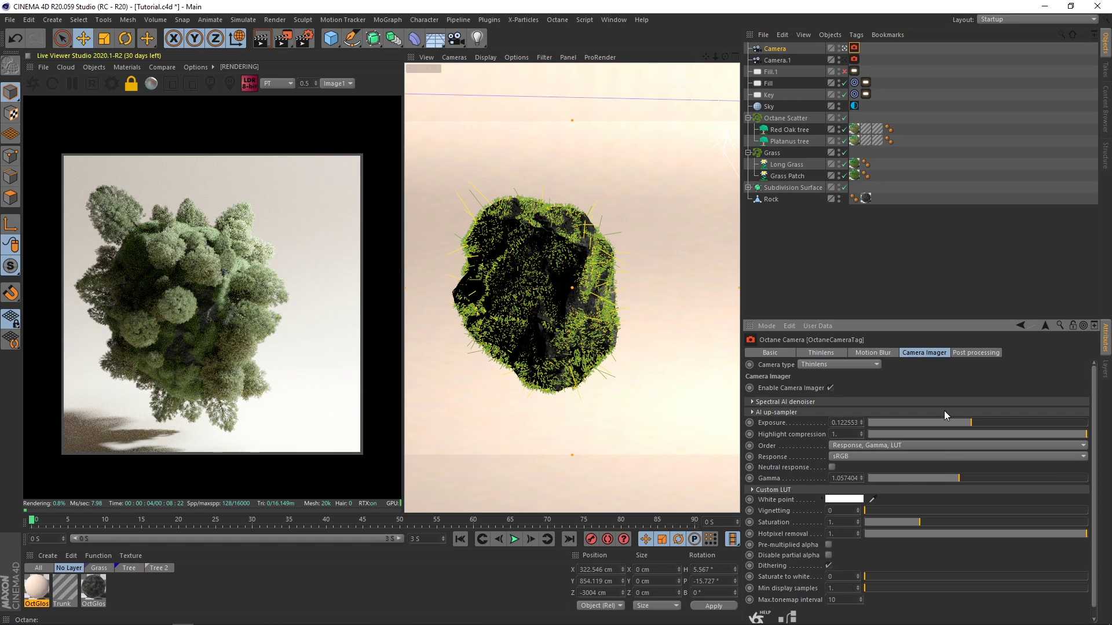
click(977, 353)
click(784, 388)
drag(985, 400, 1023, 401)
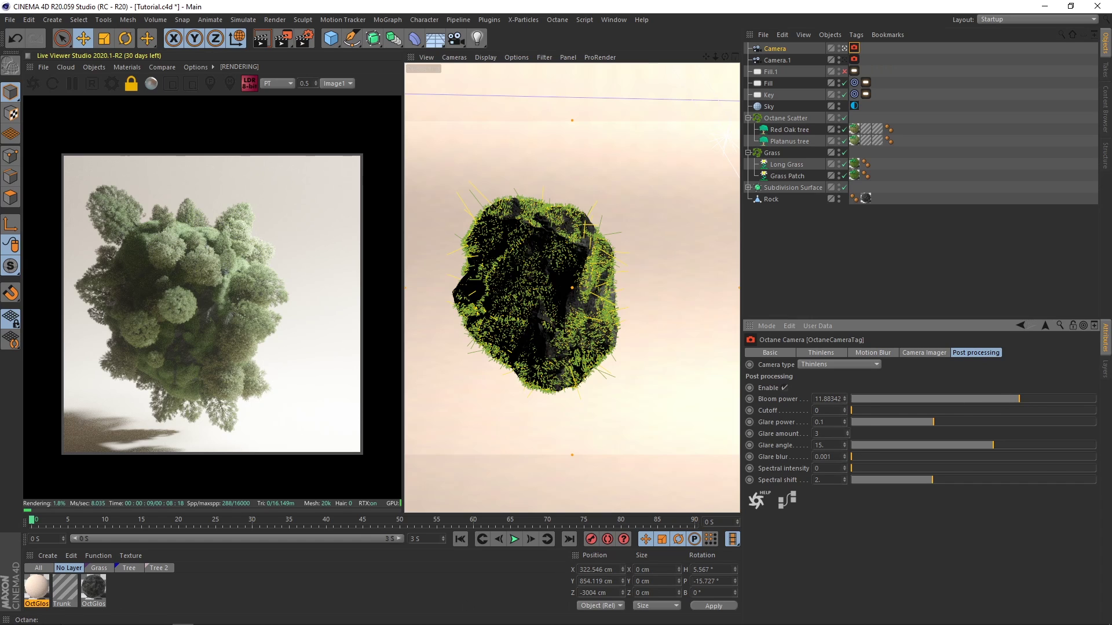
Switch to Coolors in Chrome, copy the tan hex C38E70 and apply it as the diffuse colour of the backdrop's OctGlossy2 material.
mouse_move(58, 620)
click(185, 573)
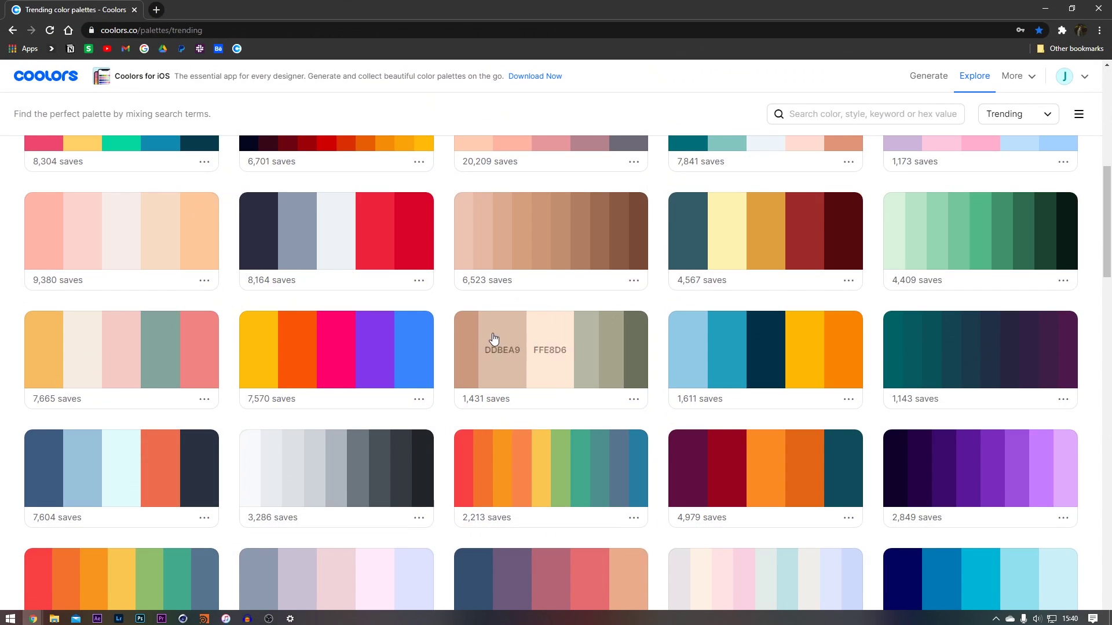
click(553, 237)
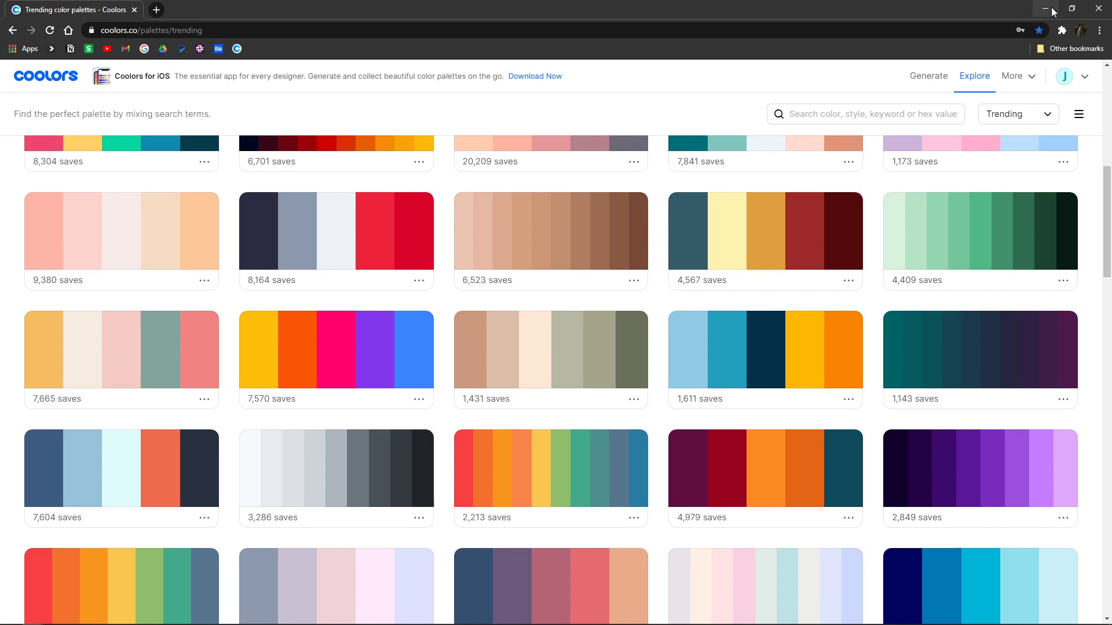
click(1046, 9)
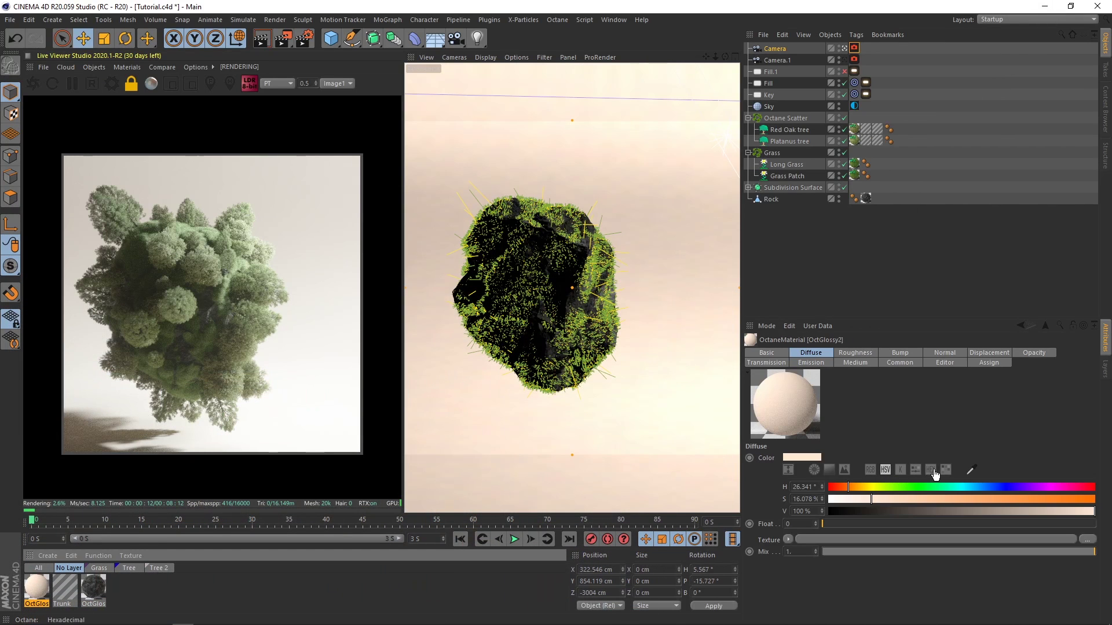
click(934, 471)
key(ctrl+v)
key(Return)
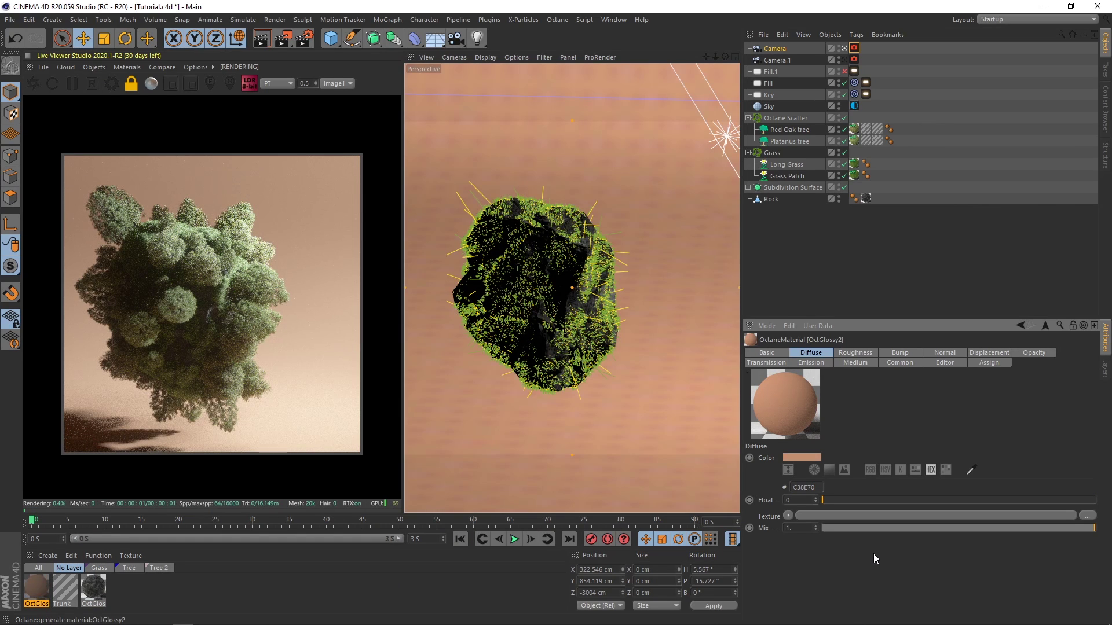
Reduce the Fill light's Size Y to about 102 cm and move it to about X 140, Y 104, Z 96 cm.
click(983, 210)
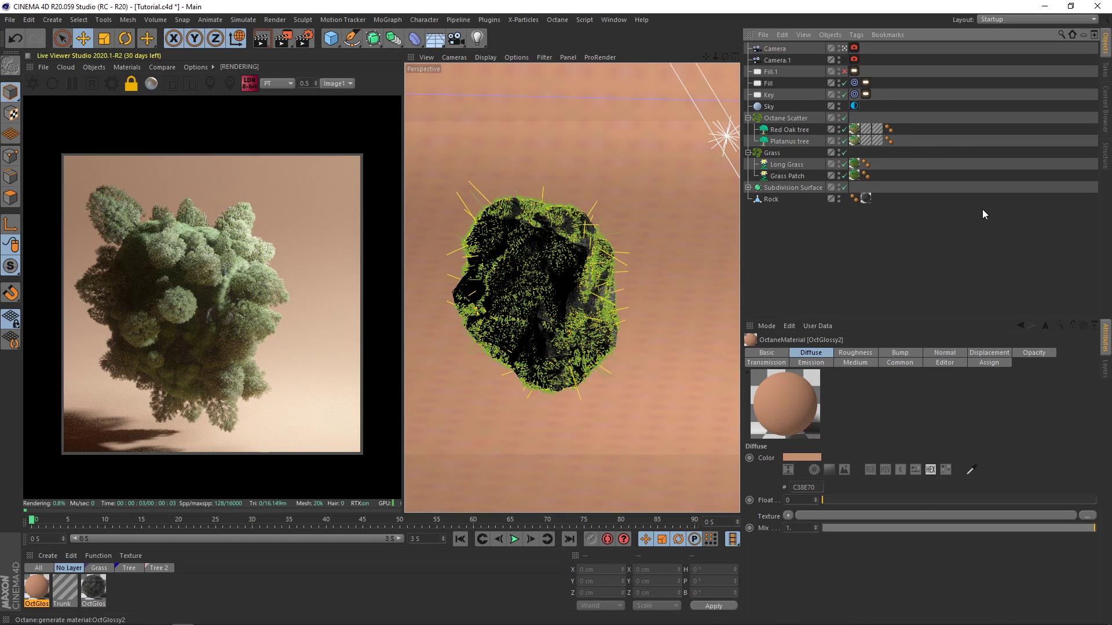
click(770, 83)
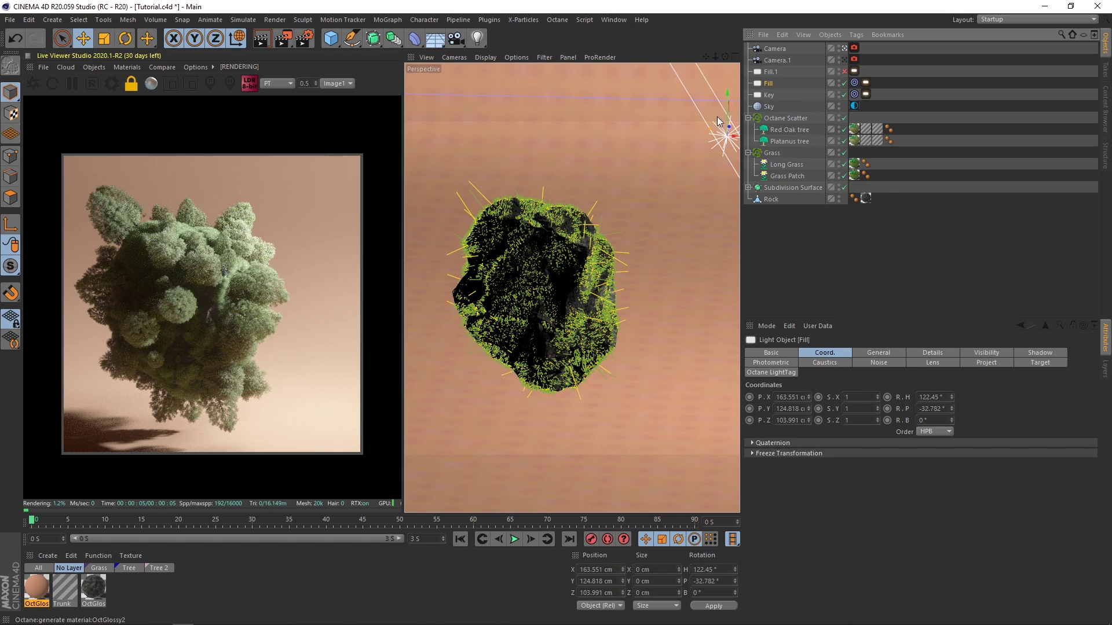
click(928, 353)
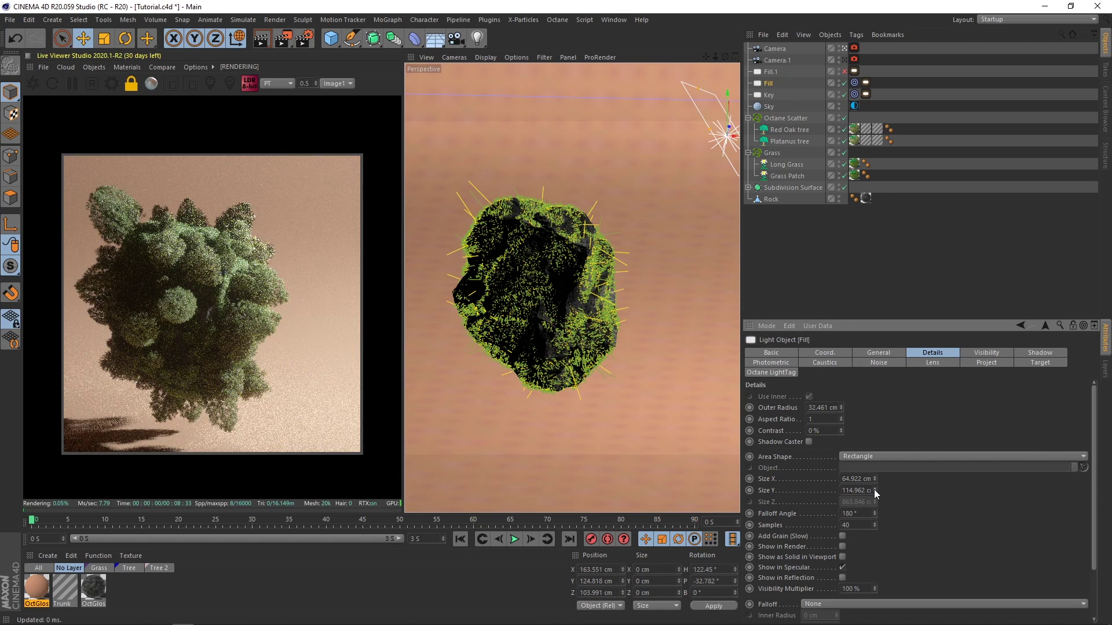
drag(873, 490, 872, 489)
drag(691, 230, 679, 279)
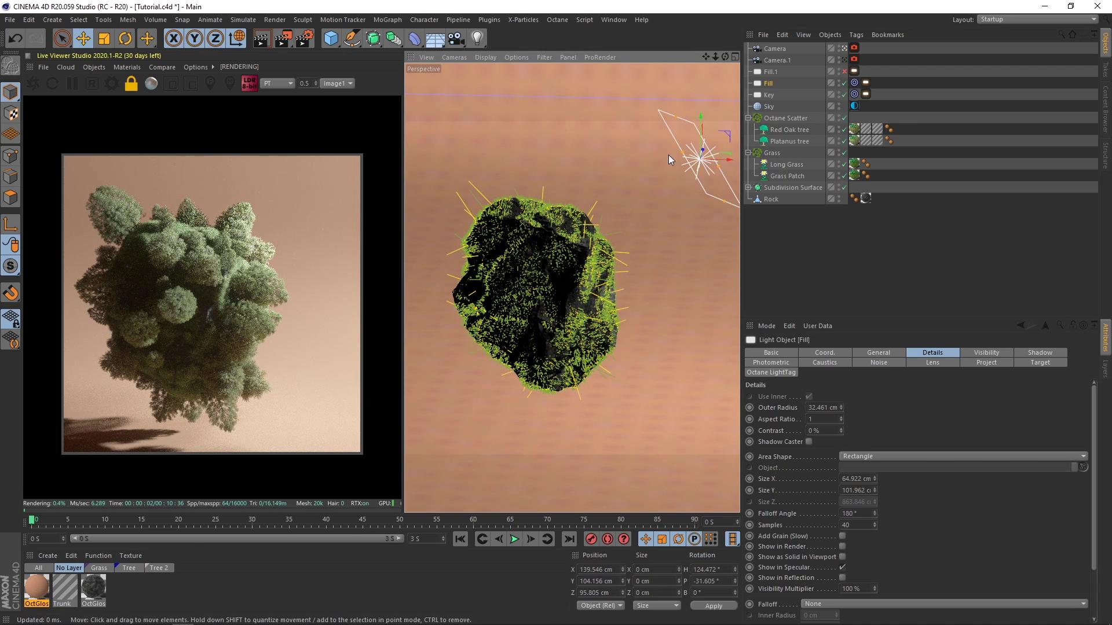
Move the Fill light horizontally beside the rock to about X 233, Z -70 cm.
click(865, 84)
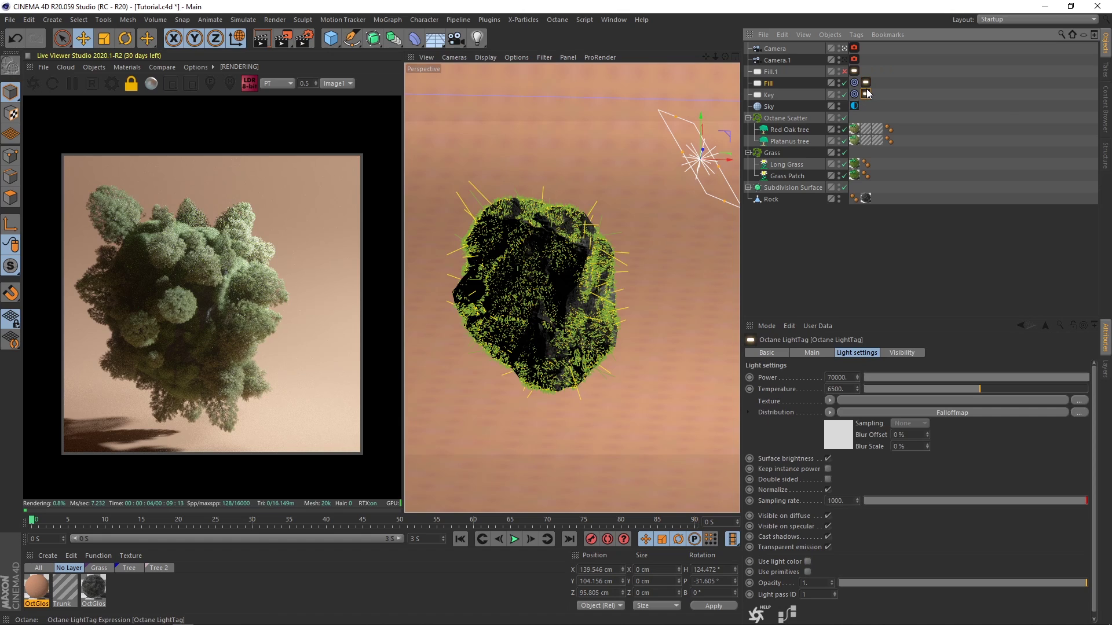
key(F2)
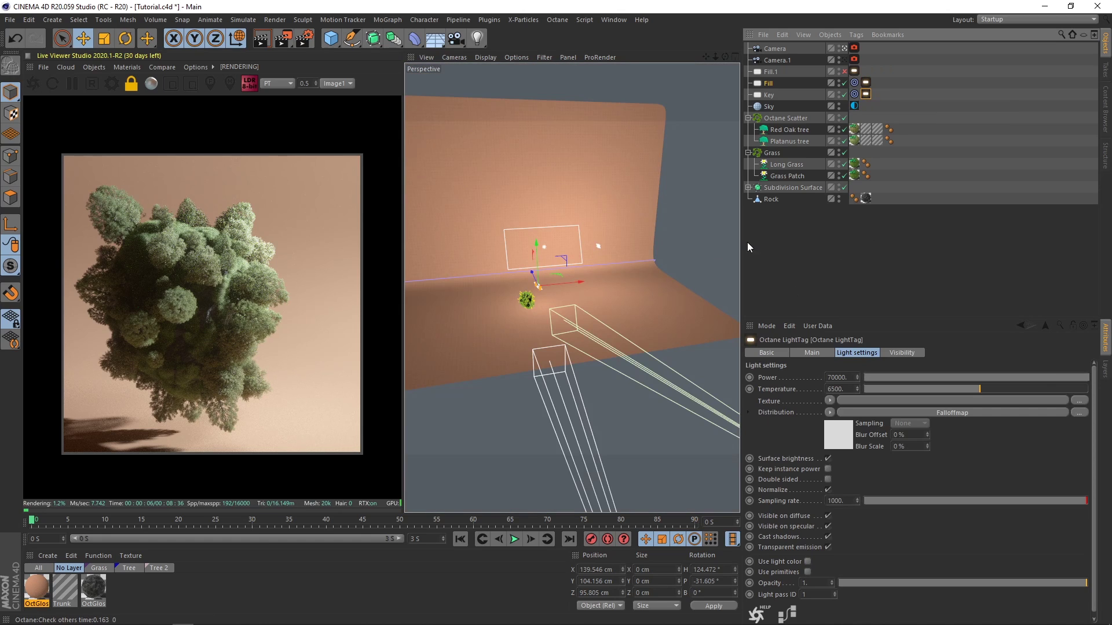
scroll(568, 265, up, 5)
alt+drag(567, 264, 599, 300)
mouse_move(587, 261)
mouse_down()
mouse_move(603, 256)
mouse_move(574, 265)
mouse_move(583, 273)
mouse_up()
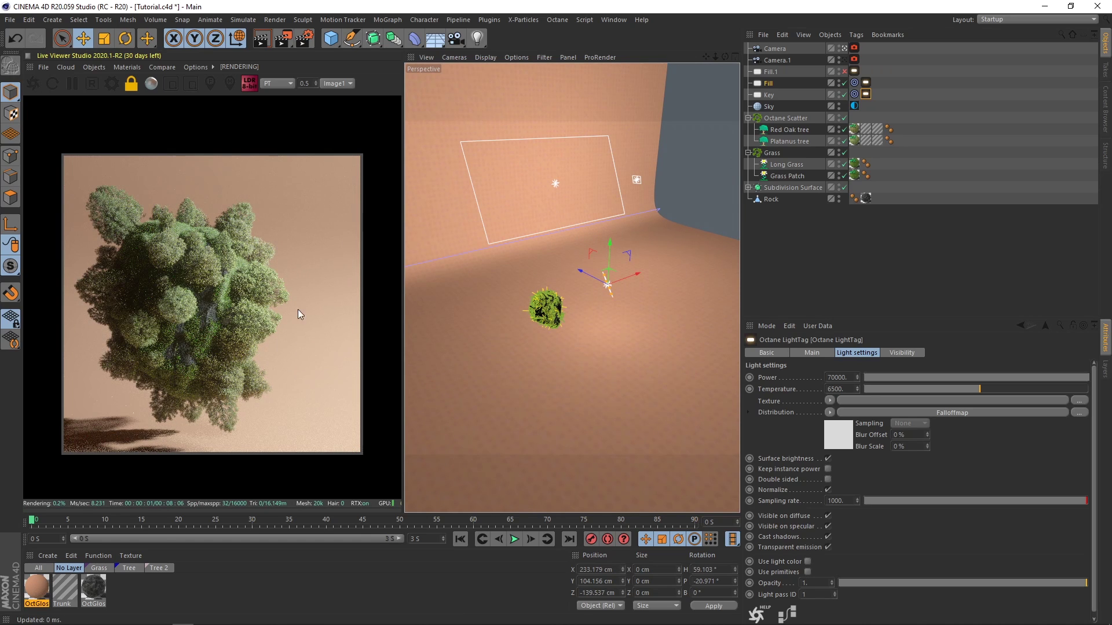
drag(581, 270, 605, 283)
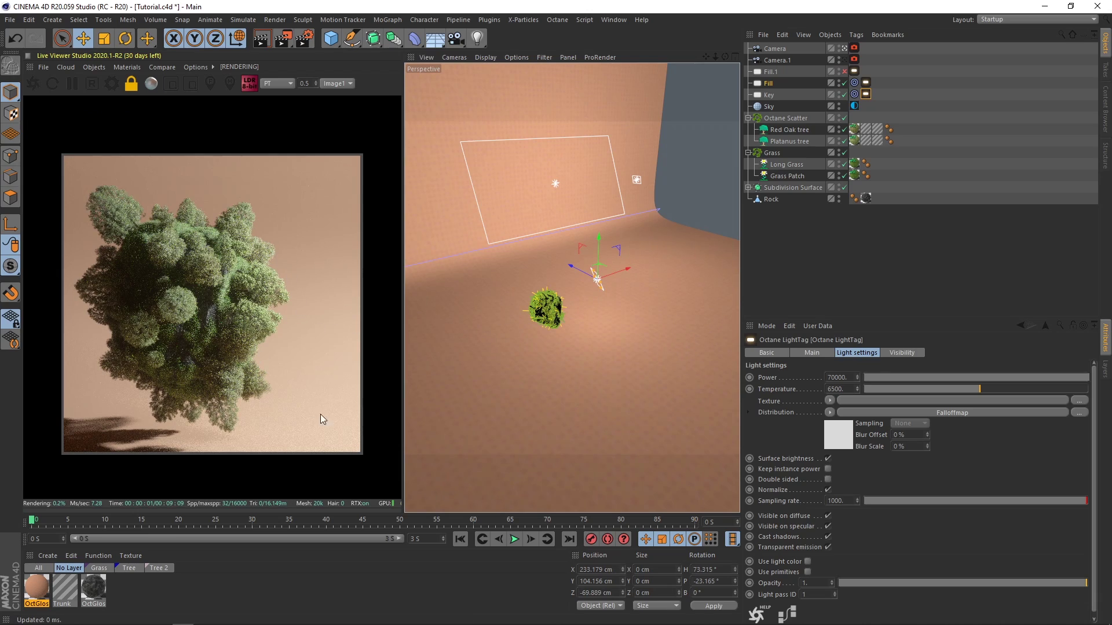
Duplicate the Camera object and look through the copy.
click(856, 207)
click(844, 49)
ctrl+drag(774, 49, 780, 45)
click(844, 48)
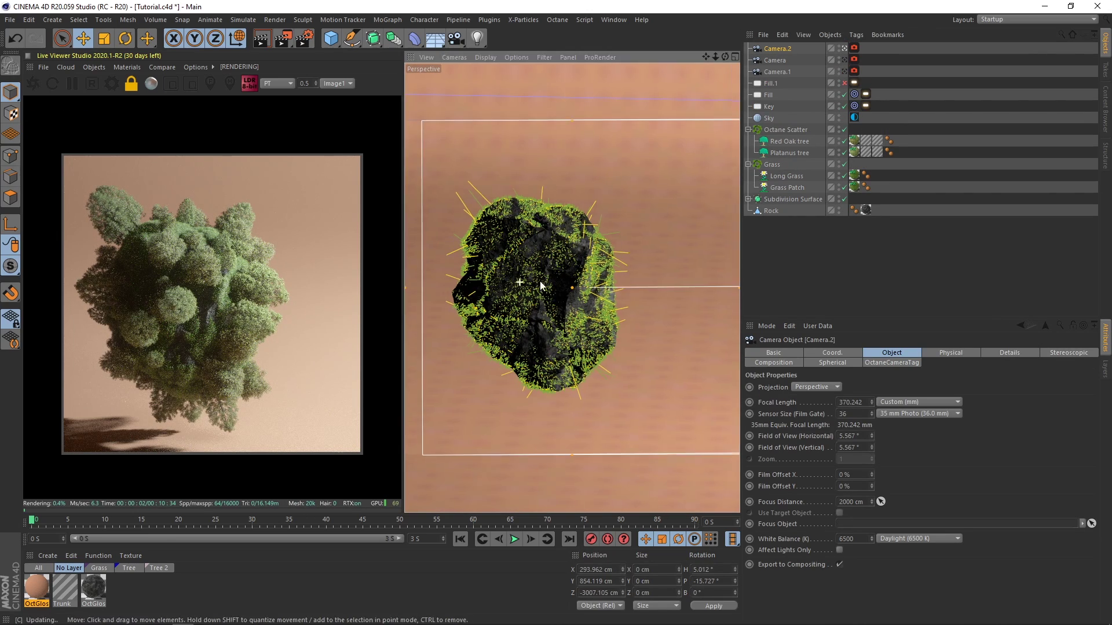
Orbit, pan and zoom Camera.2 into a close-up of the tree-covered rock, with a focal length of about 681 mm.
alt+drag(519, 282, 601, 277)
alt+middle_drag(533, 320, 585, 312)
alt+right_drag(575, 284, 614, 290)
alt+middle_drag(589, 296, 521, 288)
alt+right_drag(570, 279, 558, 279)
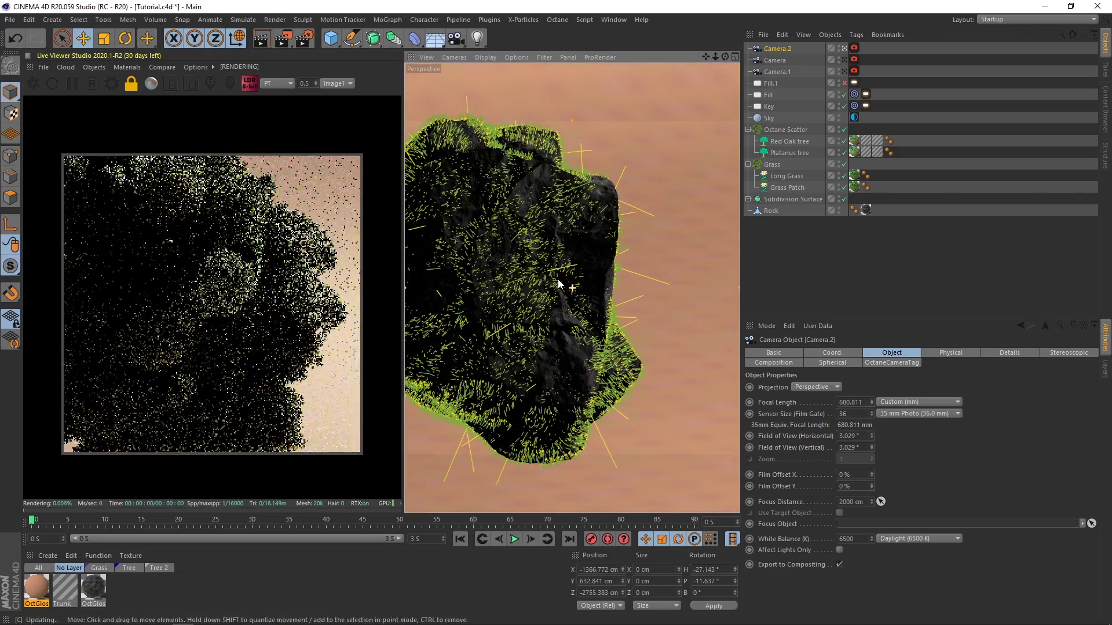
alt+drag(551, 282, 563, 281)
alt+middle_drag(542, 310, 547, 269)
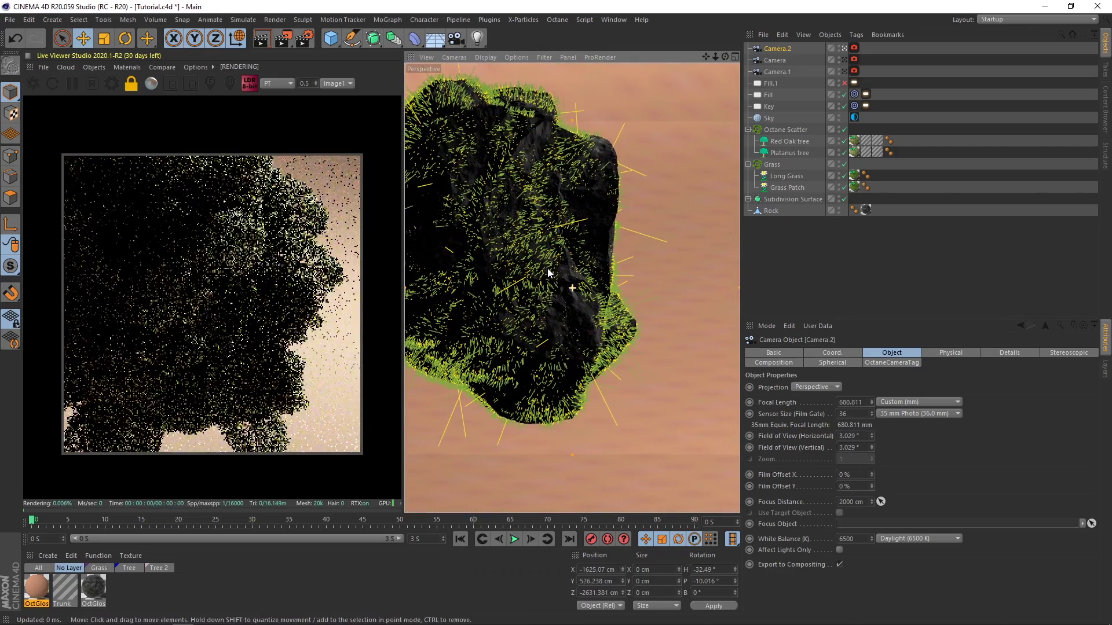
alt+drag(557, 307, 615, 351)
alt+middle_drag(530, 292, 538, 293)
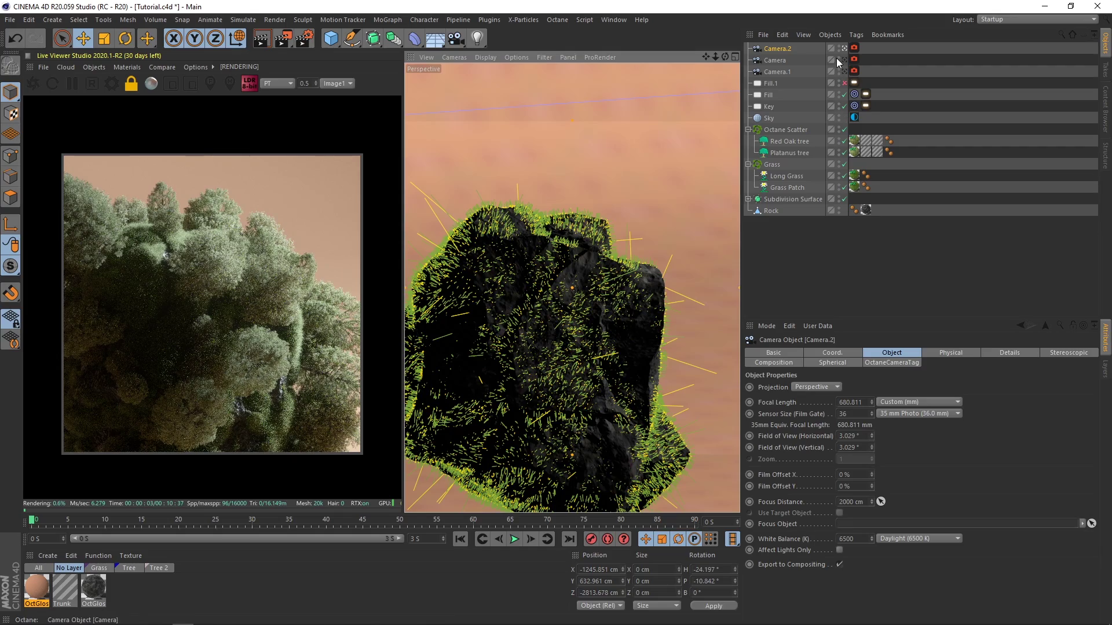
alt+drag(526, 311, 555, 361)
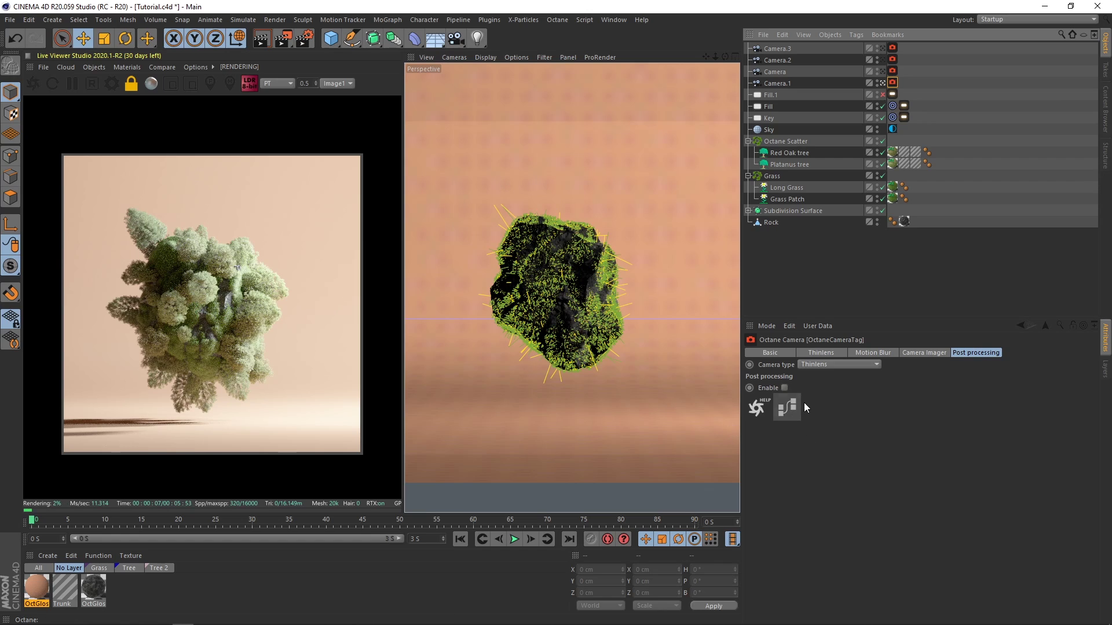
Enable post processing on Camera.1's Octane camera tag, with bloom power about 11.9 and glare power 0.001.
click(784, 387)
click(1018, 399)
drag(1019, 399, 1019, 399)
drag(933, 421, 851, 422)
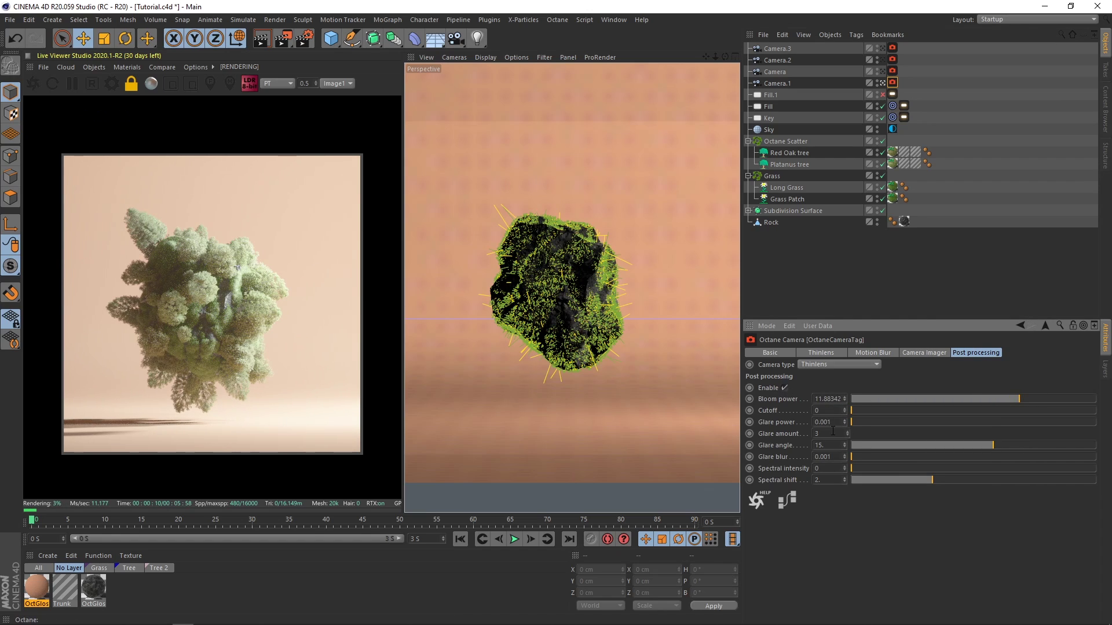
click(856, 411)
In Camera.1's camera imager settings, lower the exposure to about 0.179 and the gamma to about 1.157.
click(925, 352)
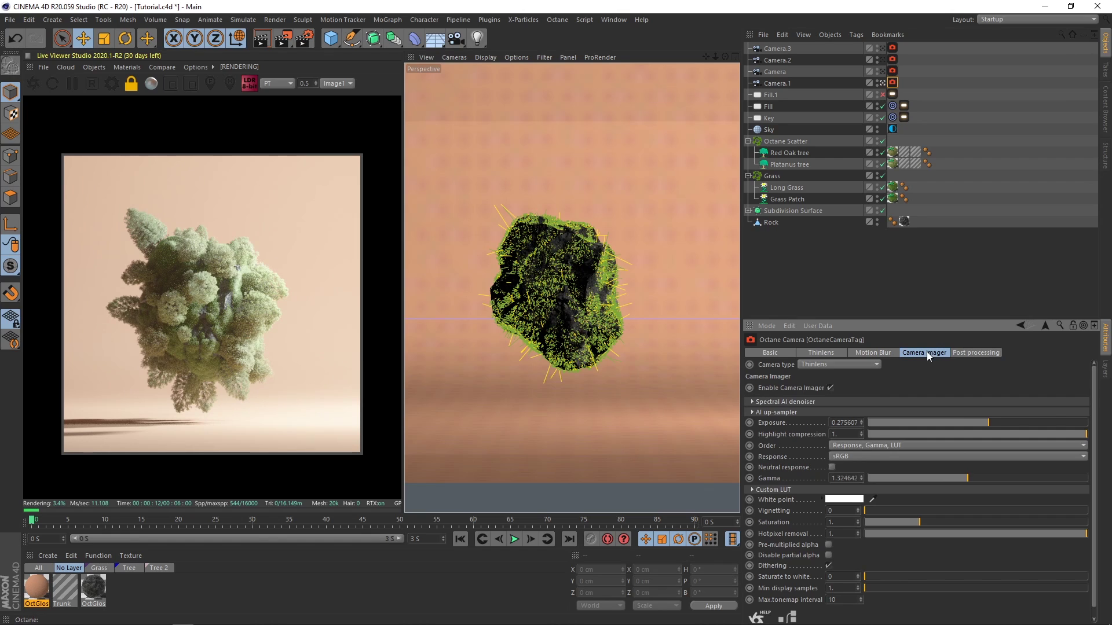
mouse_move(986, 422)
mouse_down()
mouse_move(998, 423)
mouse_move(979, 426)
mouse_up()
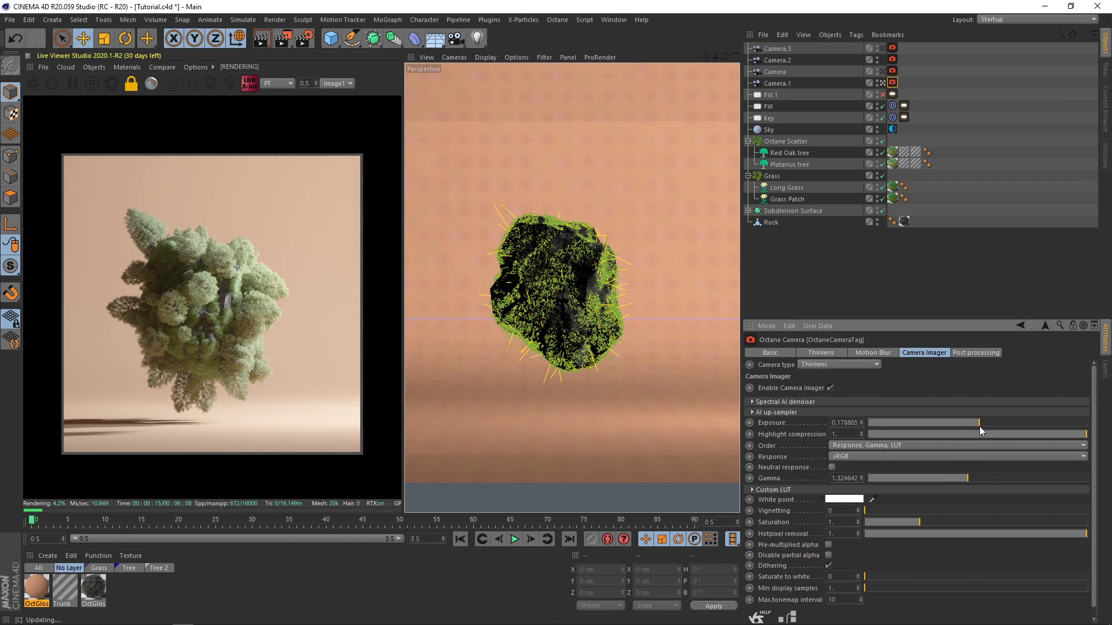
drag(959, 479, 962, 478)
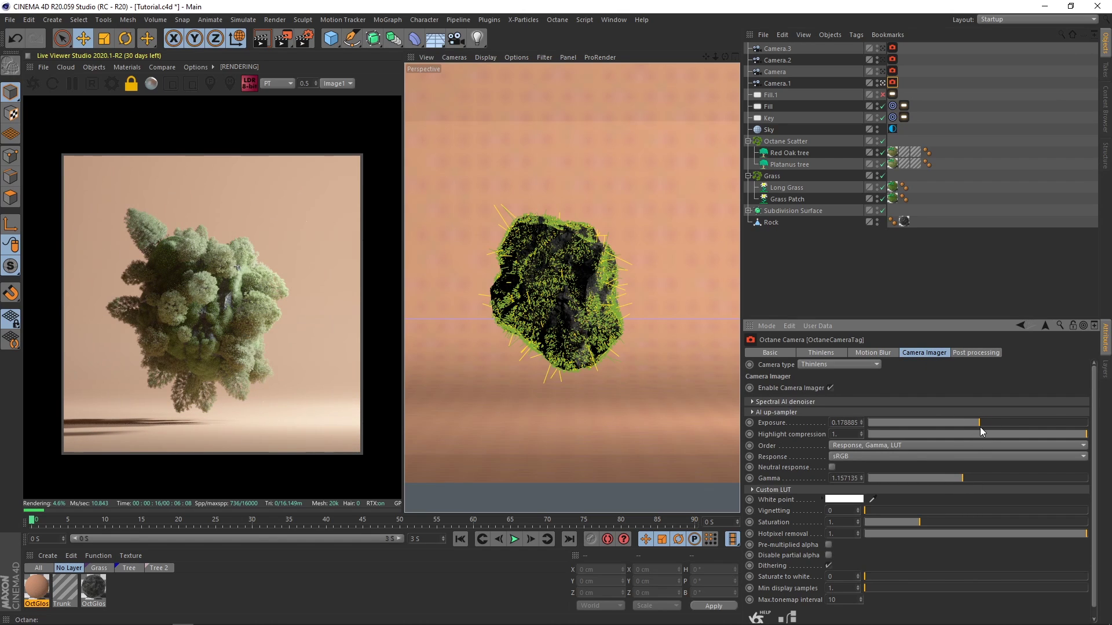
click(953, 268)
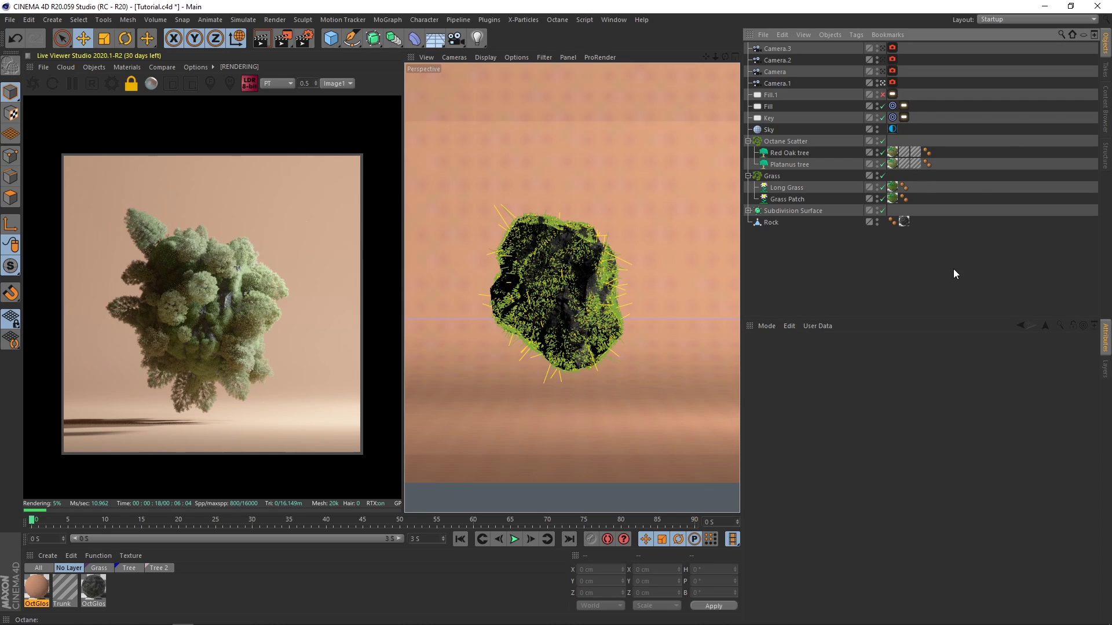
Hide the Grass scatter to compare the render without grass, and restore its visibility.
click(878, 177)
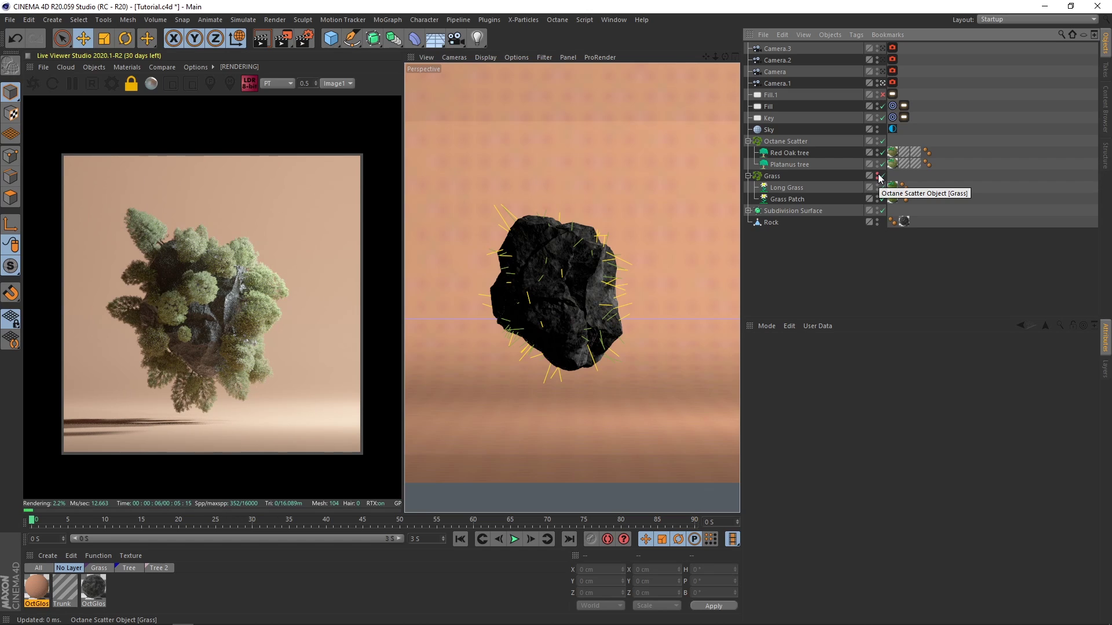
click(878, 176)
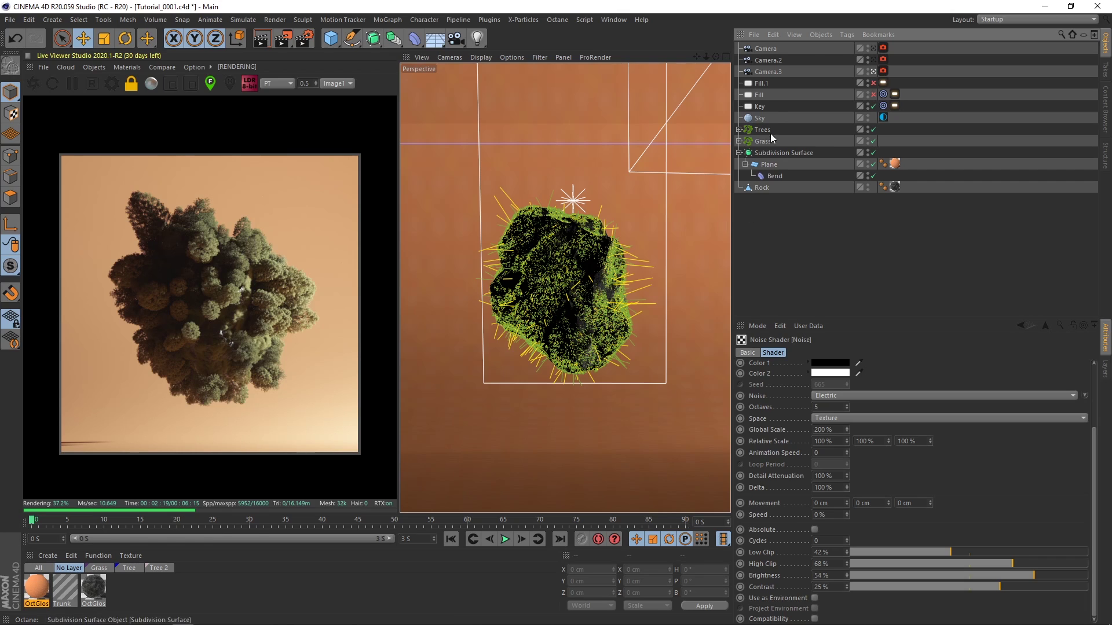
Set the brightness of the Noise shader driving the Trees scatter's scale to 57%.
click(759, 107)
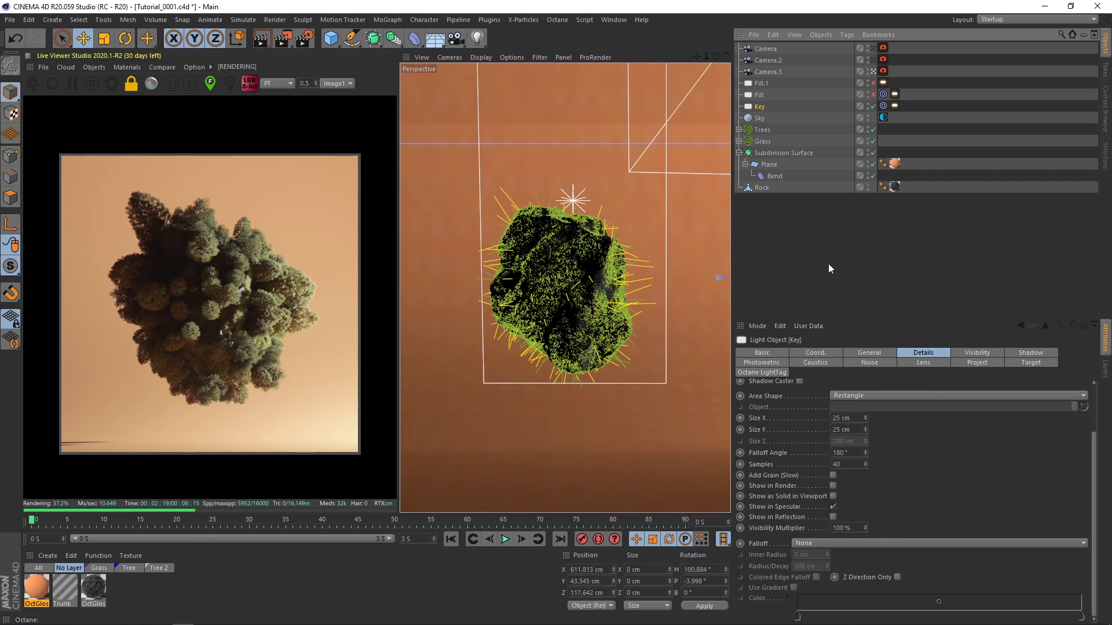
click(762, 130)
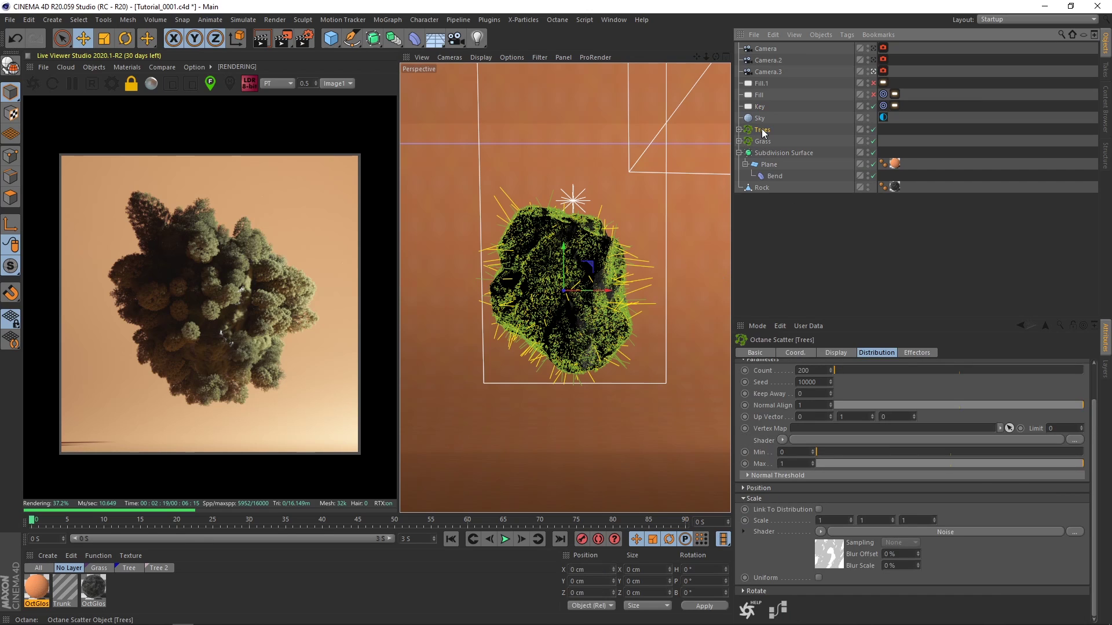
click(837, 559)
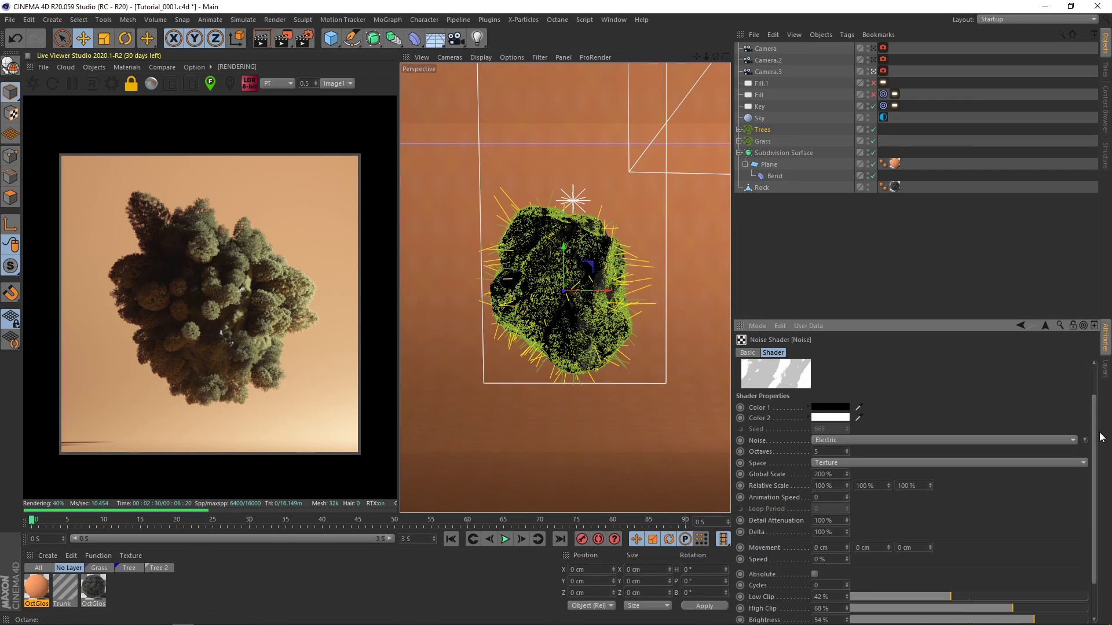
scroll(1100, 410, down, 2)
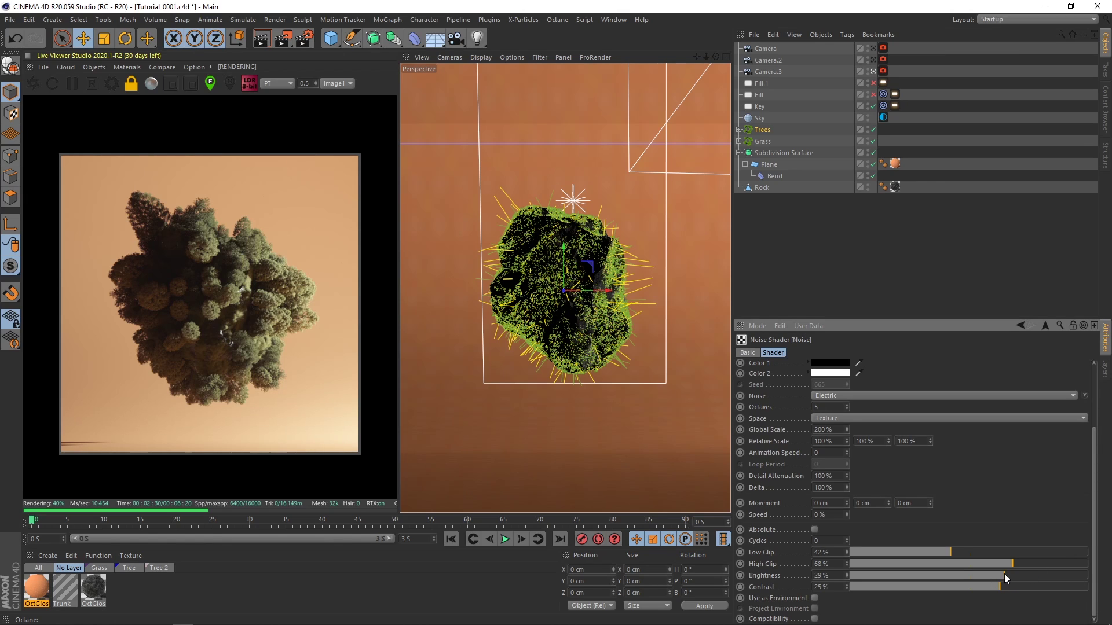
drag(1005, 577, 1038, 571)
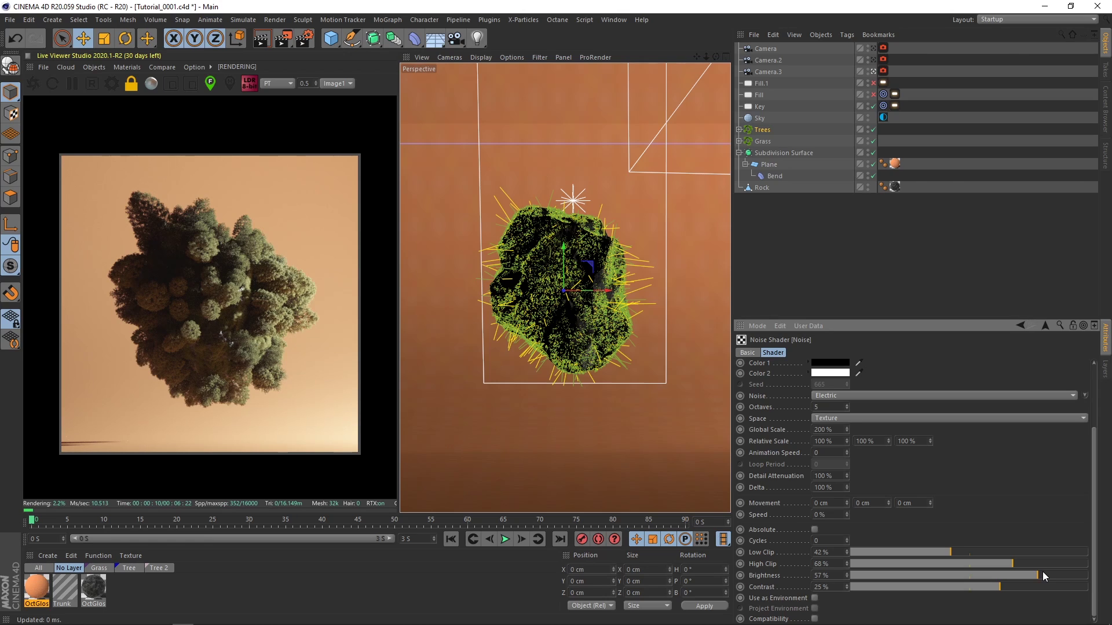
Try adjusting the medium radius of the Scattering Medium in the Sky's environment tag.
click(883, 117)
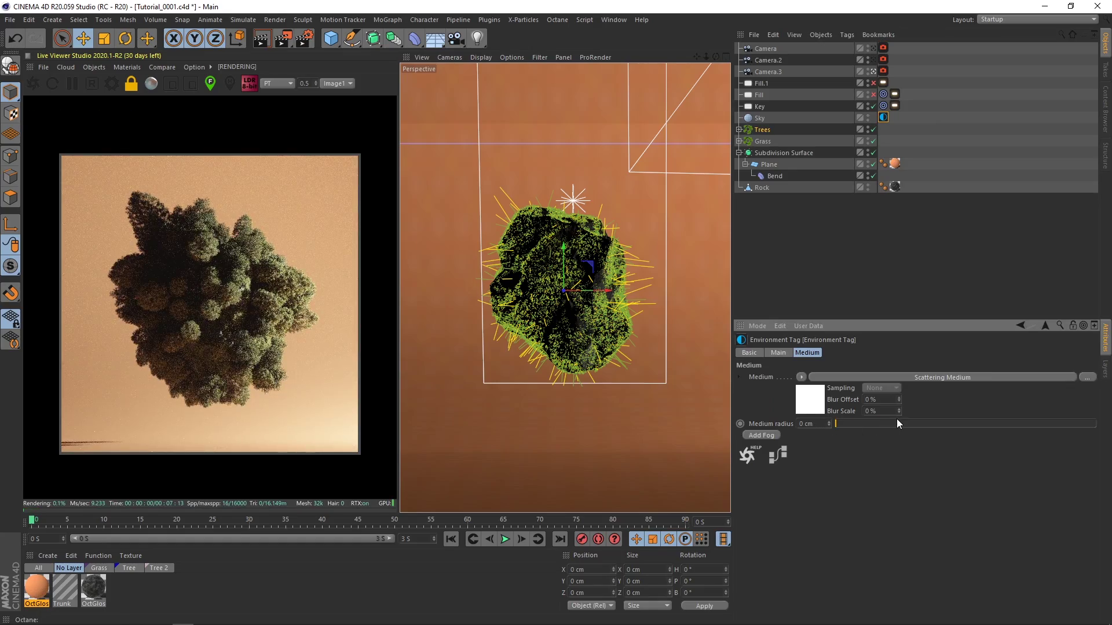
mouse_move(897, 423)
mouse_down()
mouse_move(1061, 432)
mouse_move(893, 428)
mouse_move(904, 426)
mouse_up()
Set the custom LUT strength in Camera.3's Octane camera imager to about 0.665.
click(883, 70)
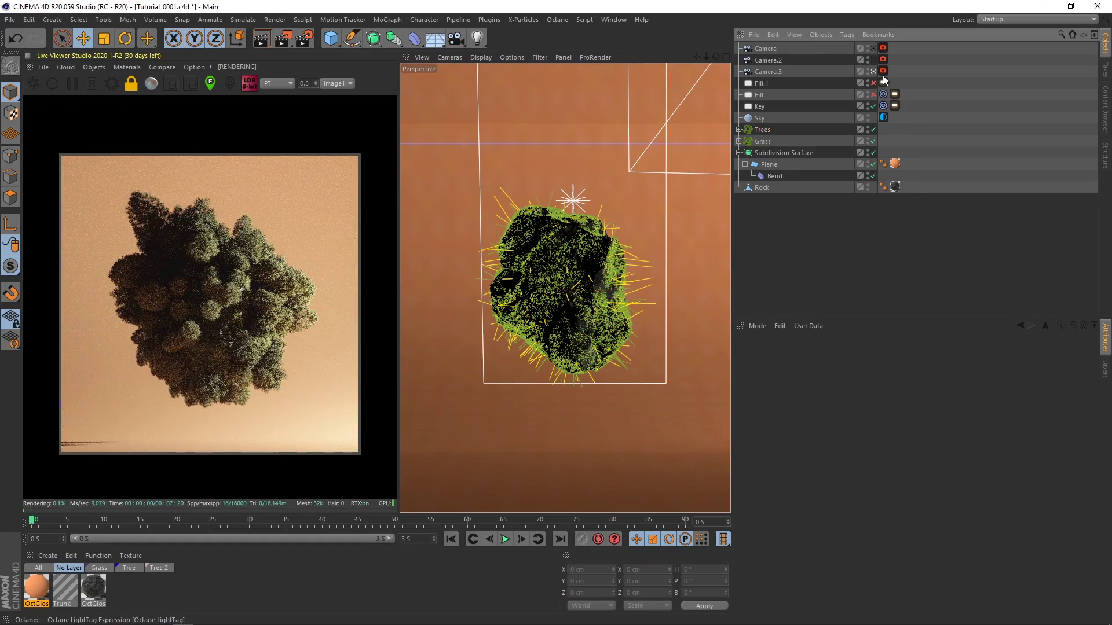
drag(985, 525, 998, 548)
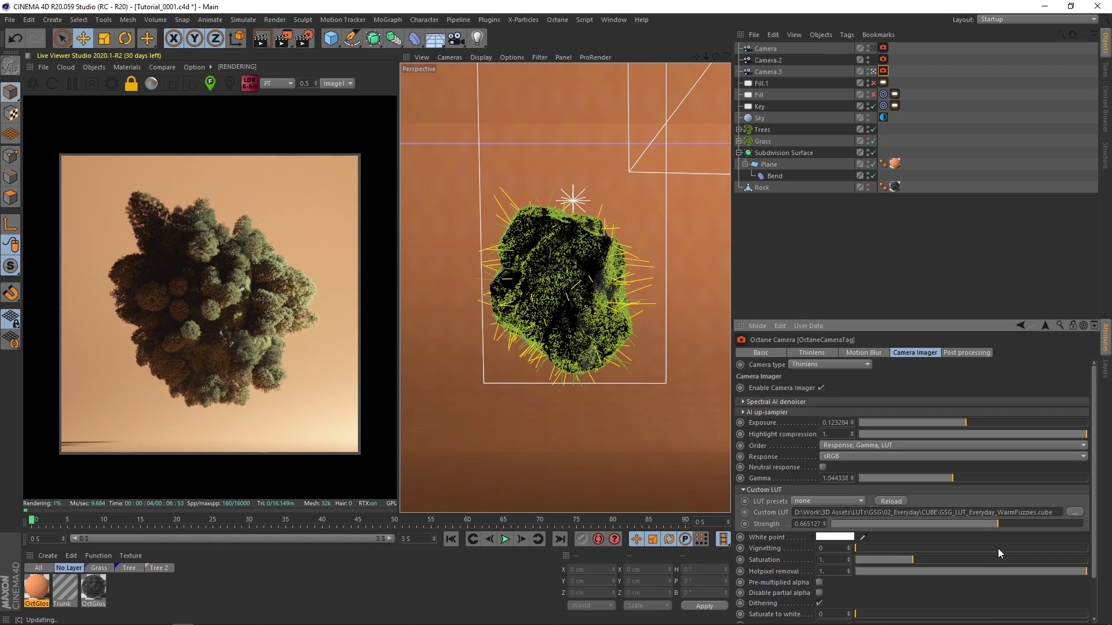
click(883, 258)
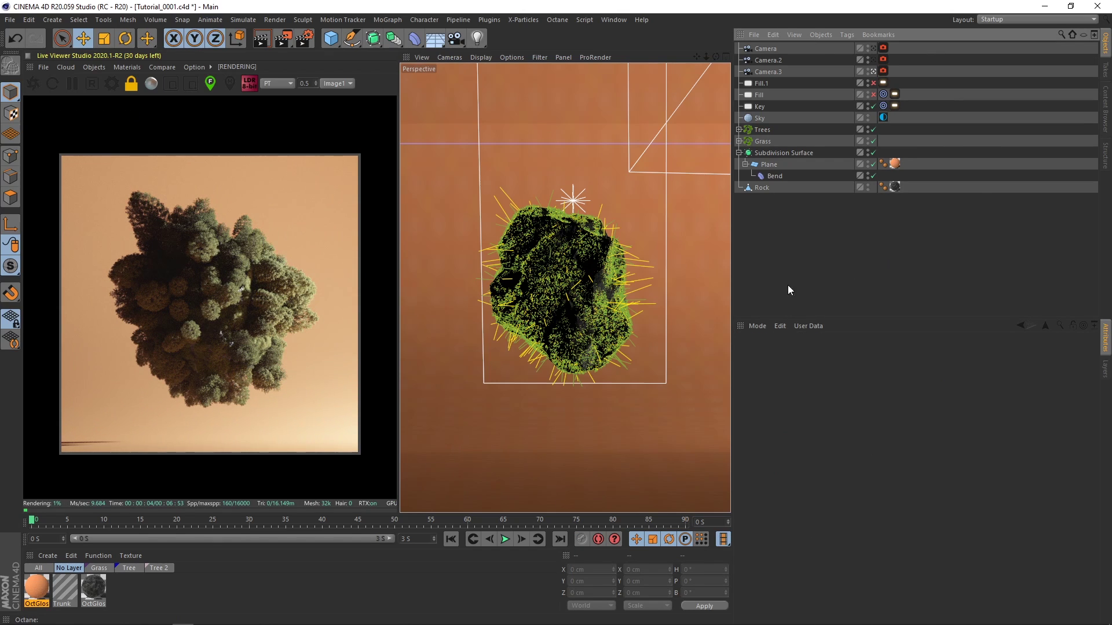
Inspect the tree canopy in the Live Viewer render with the pixel magnifier.
click(270, 279)
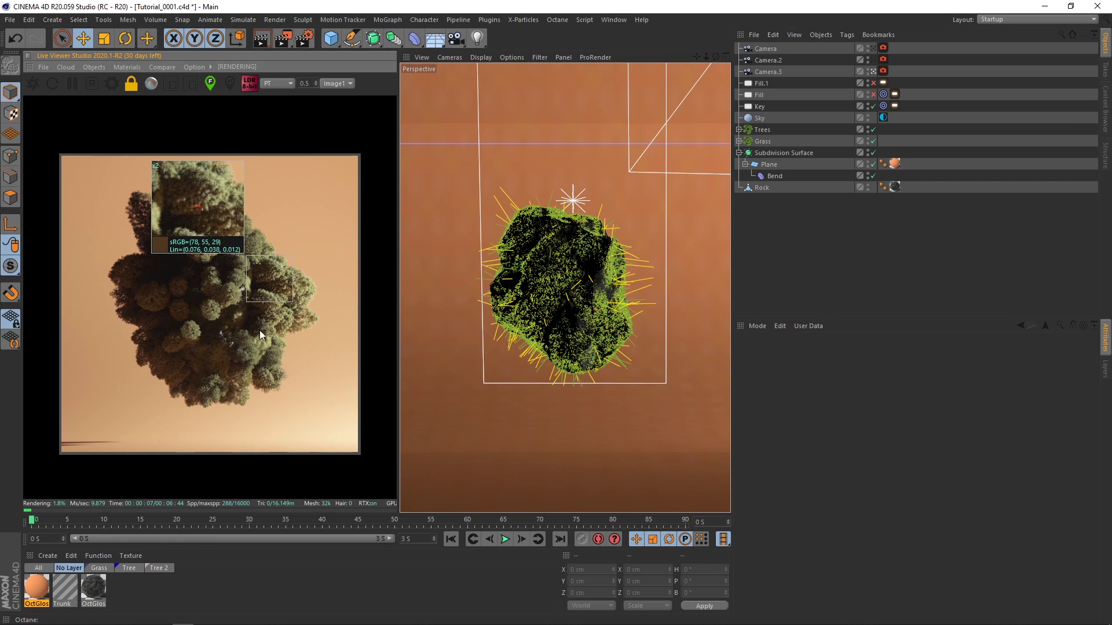
click(228, 299)
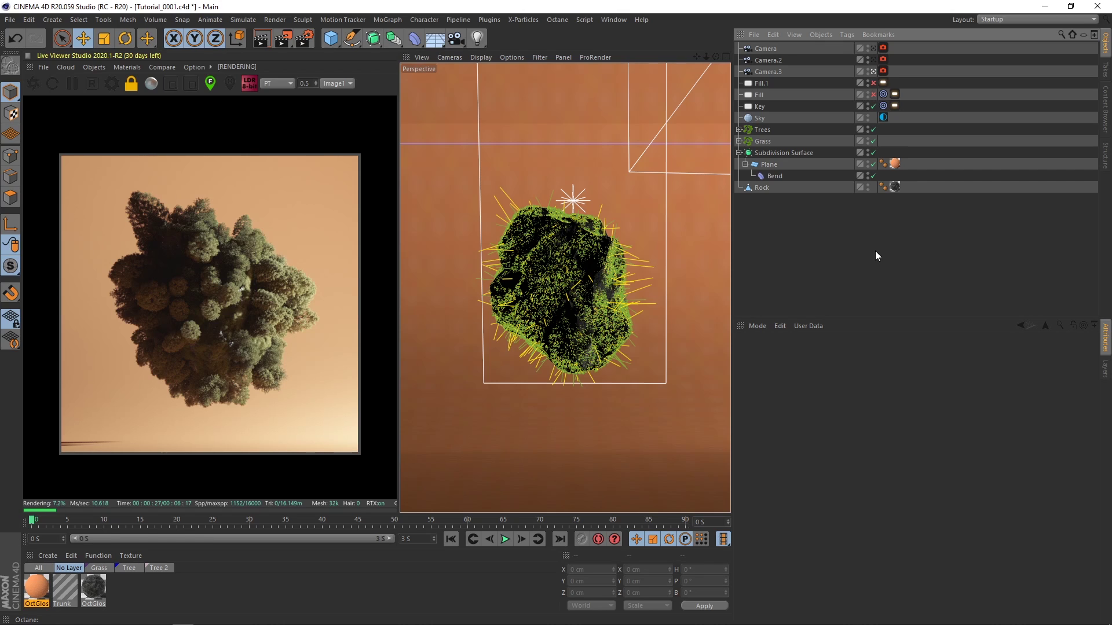
Set the diffuse colour saturation of the backdrop's OctGlossy2 material to about 60.1%.
click(895, 164)
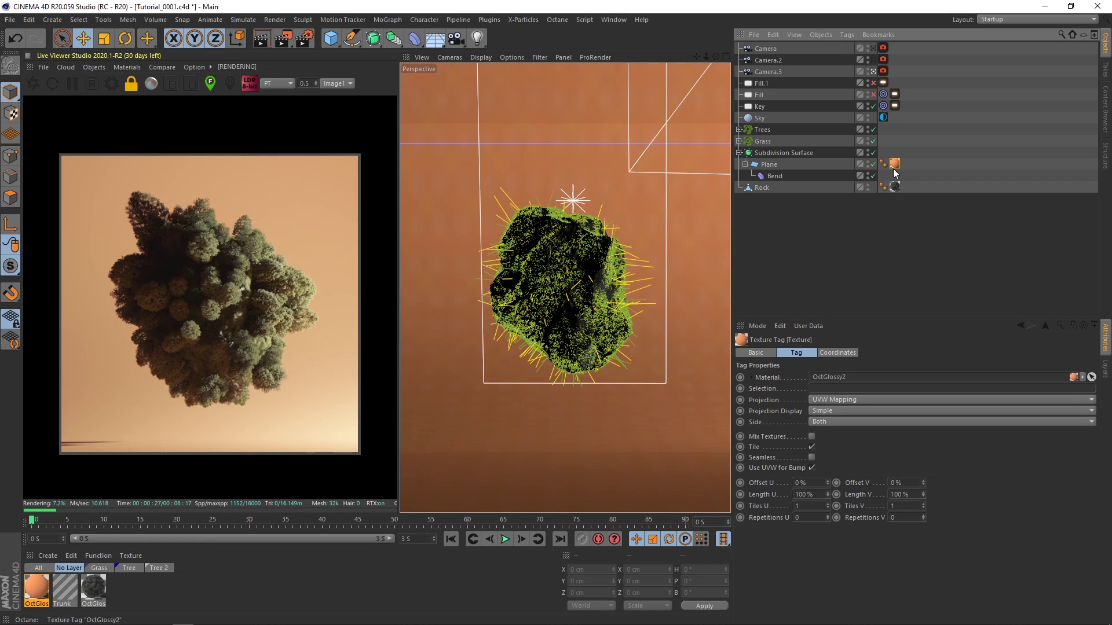
click(30, 584)
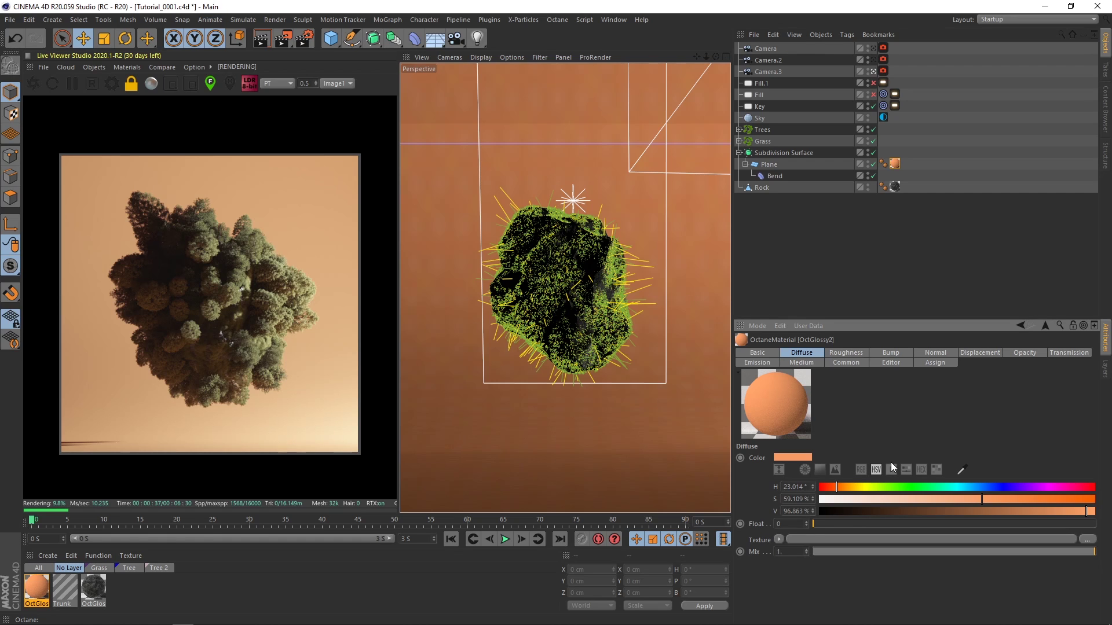
click(814, 497)
click(814, 498)
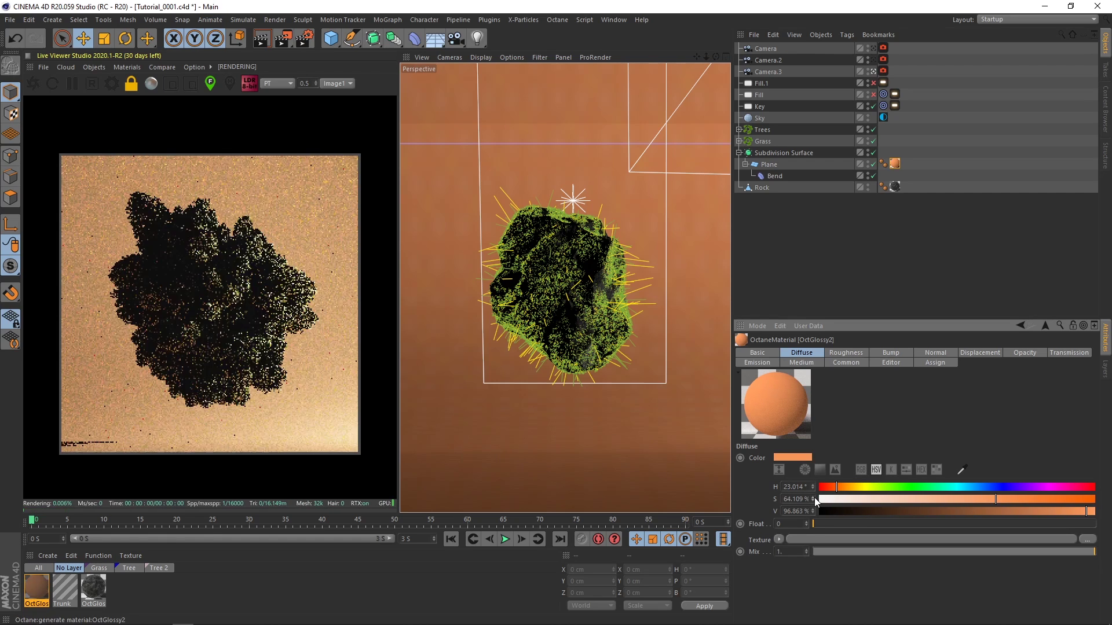
click(813, 502)
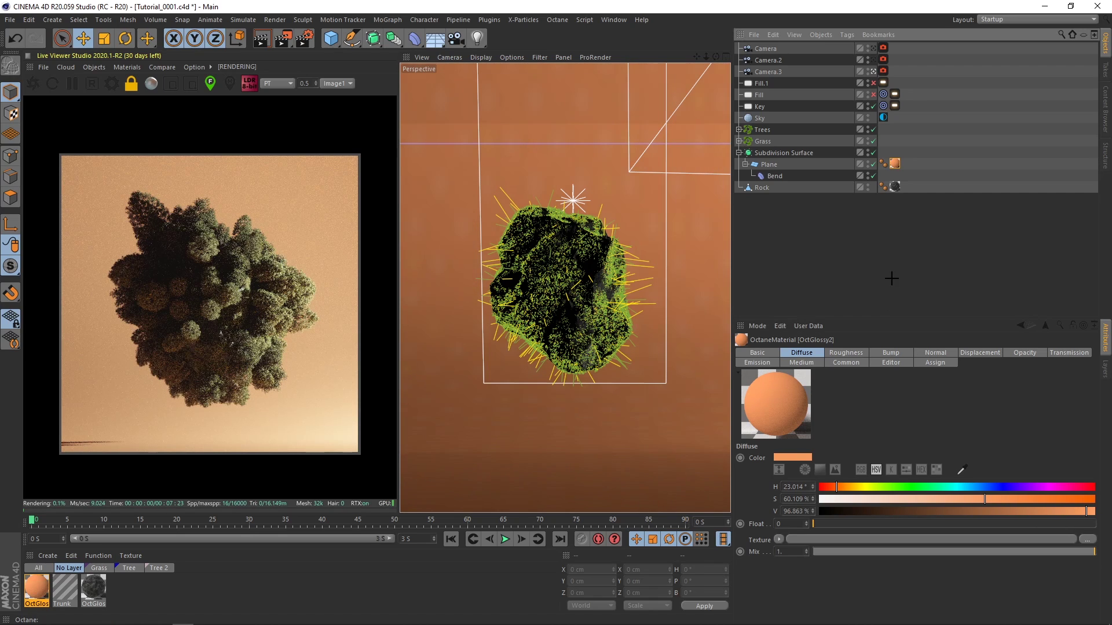